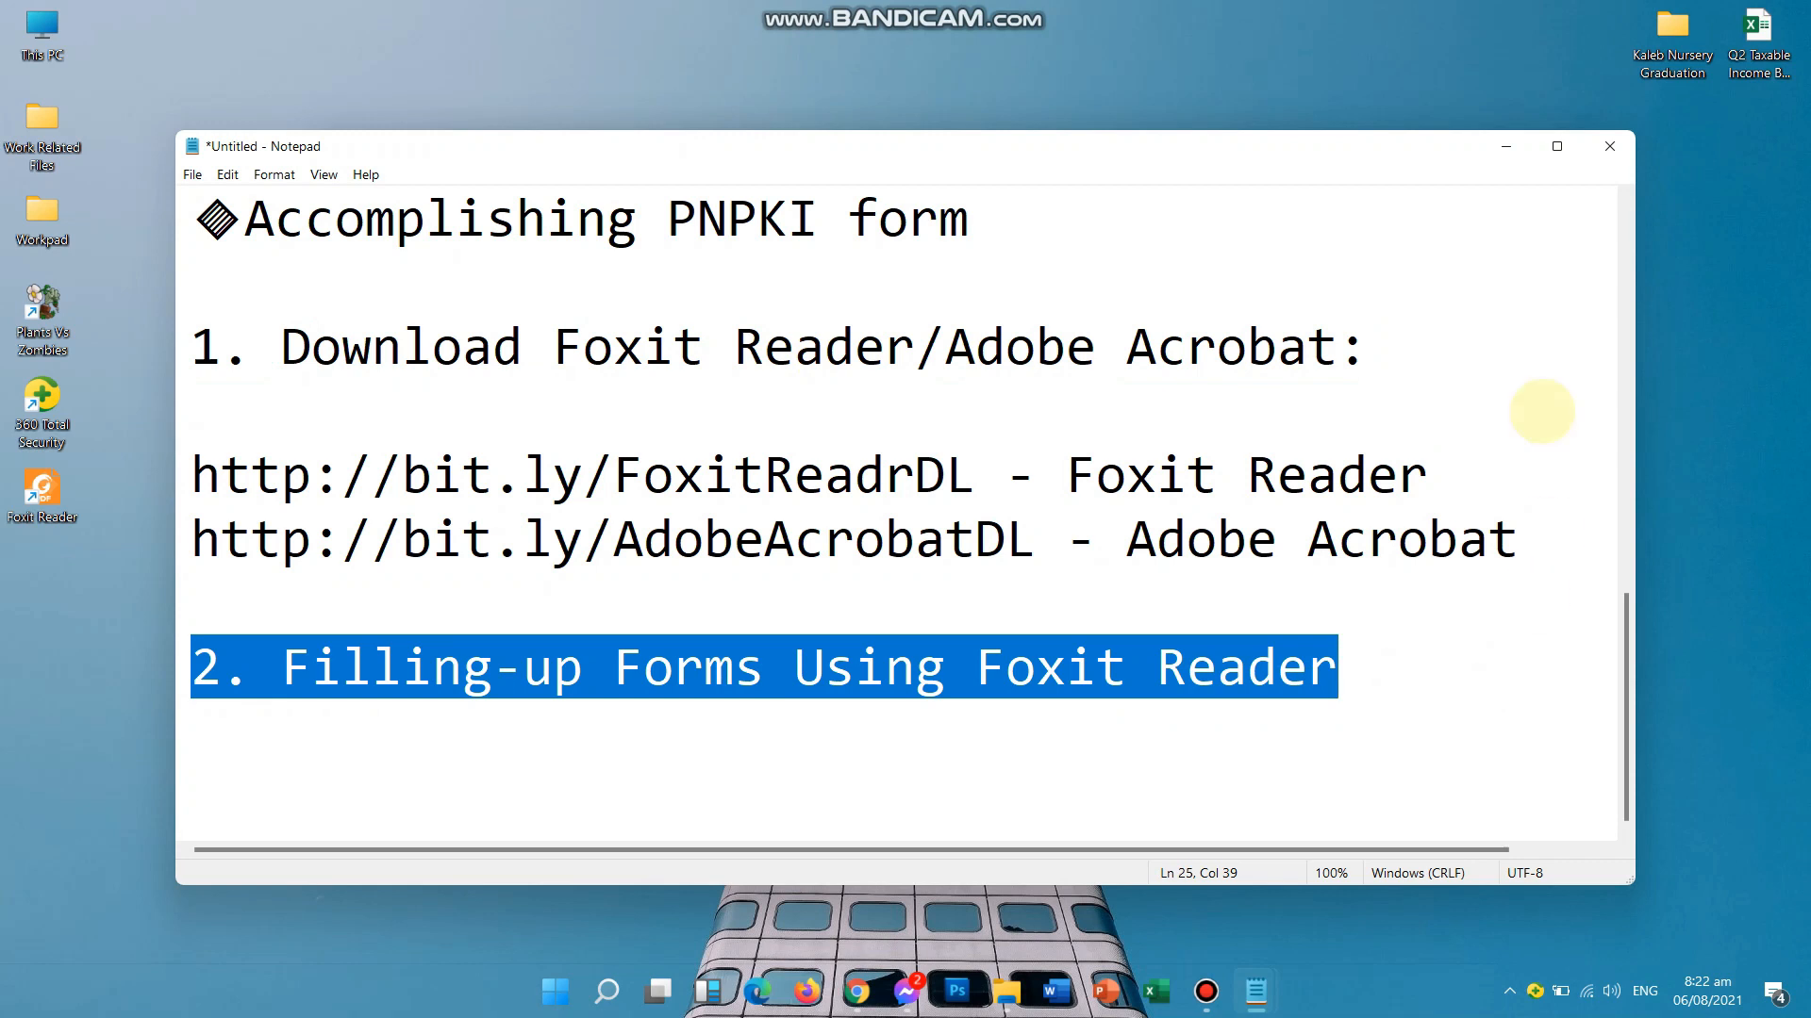
click(1504, 156)
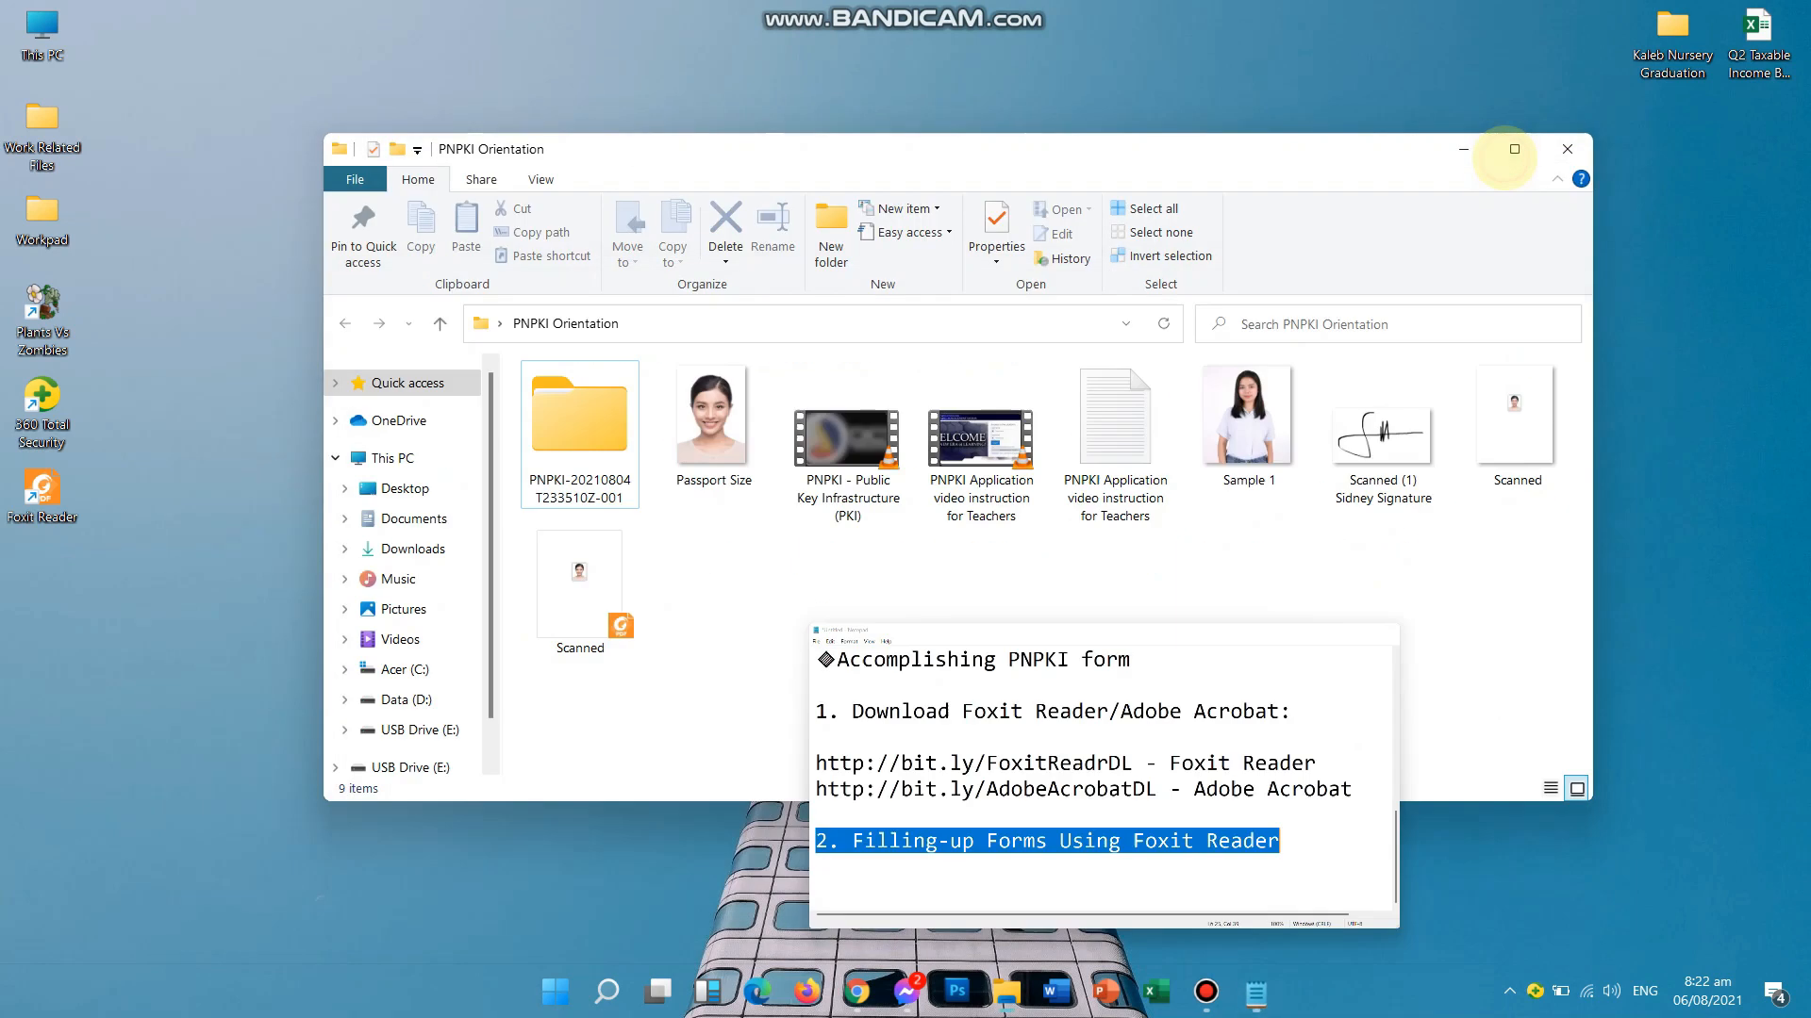
click(1464, 148)
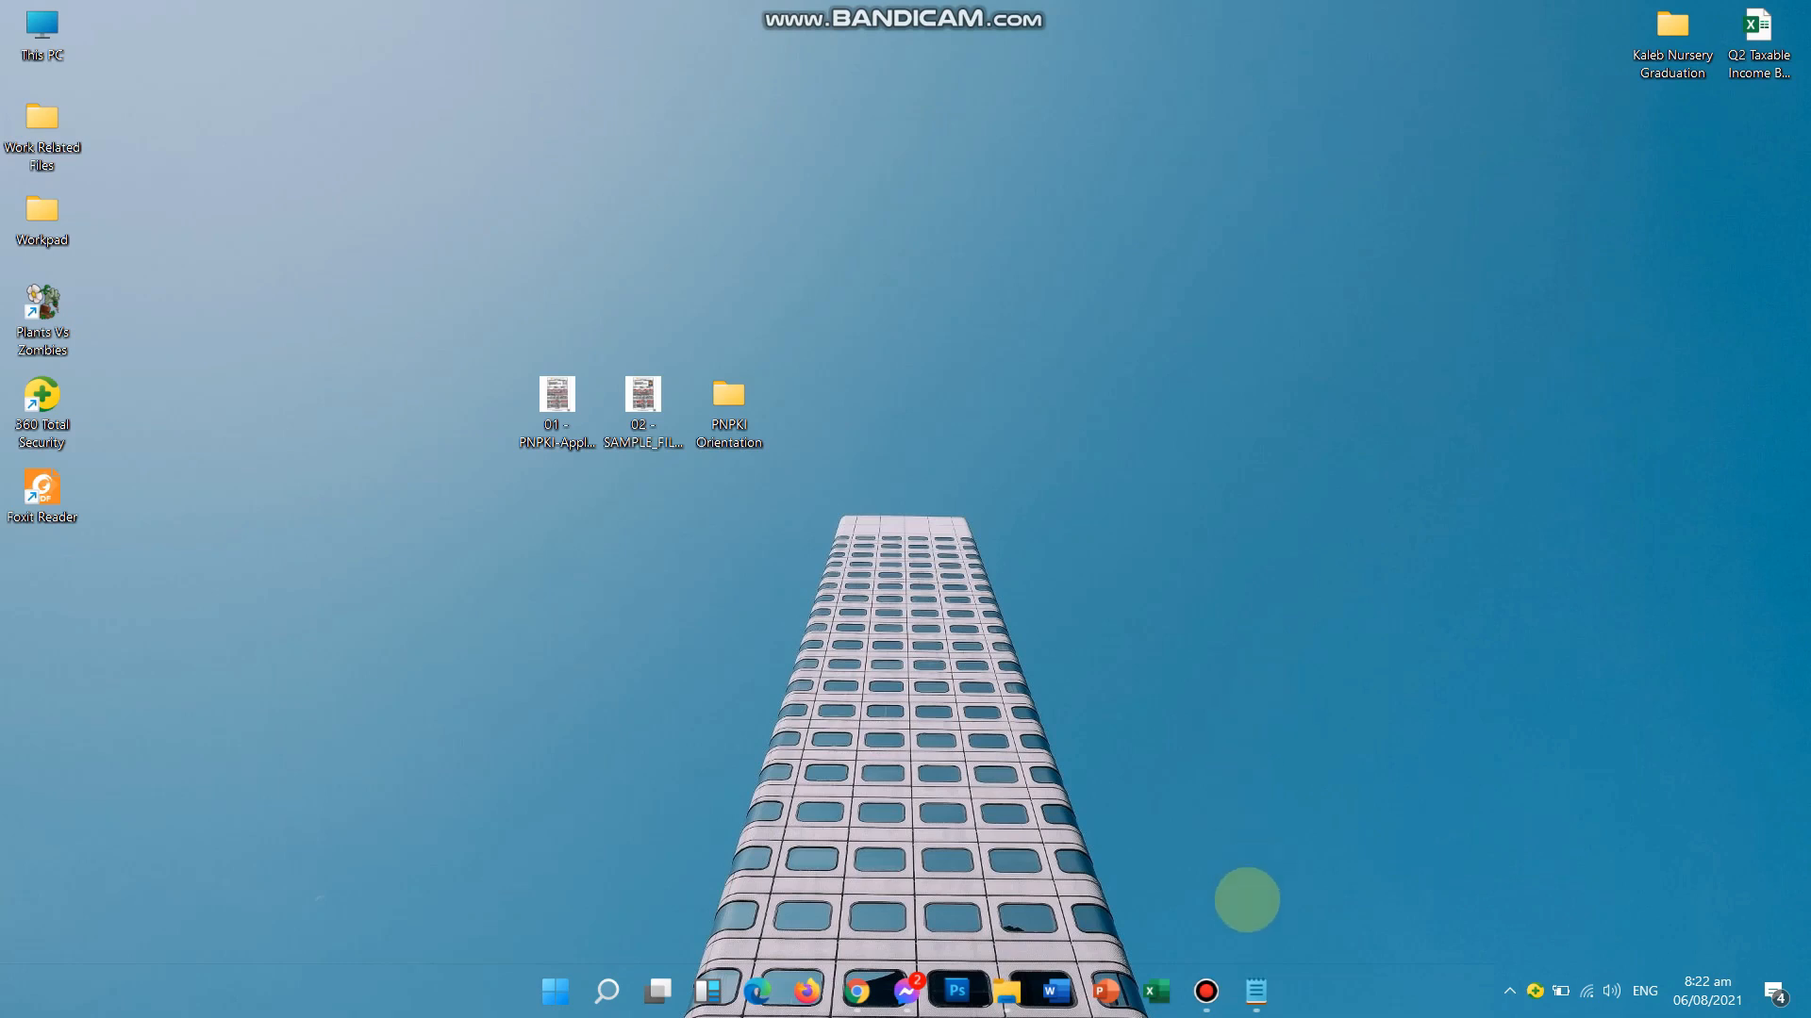
mouse_move(1264, 990)
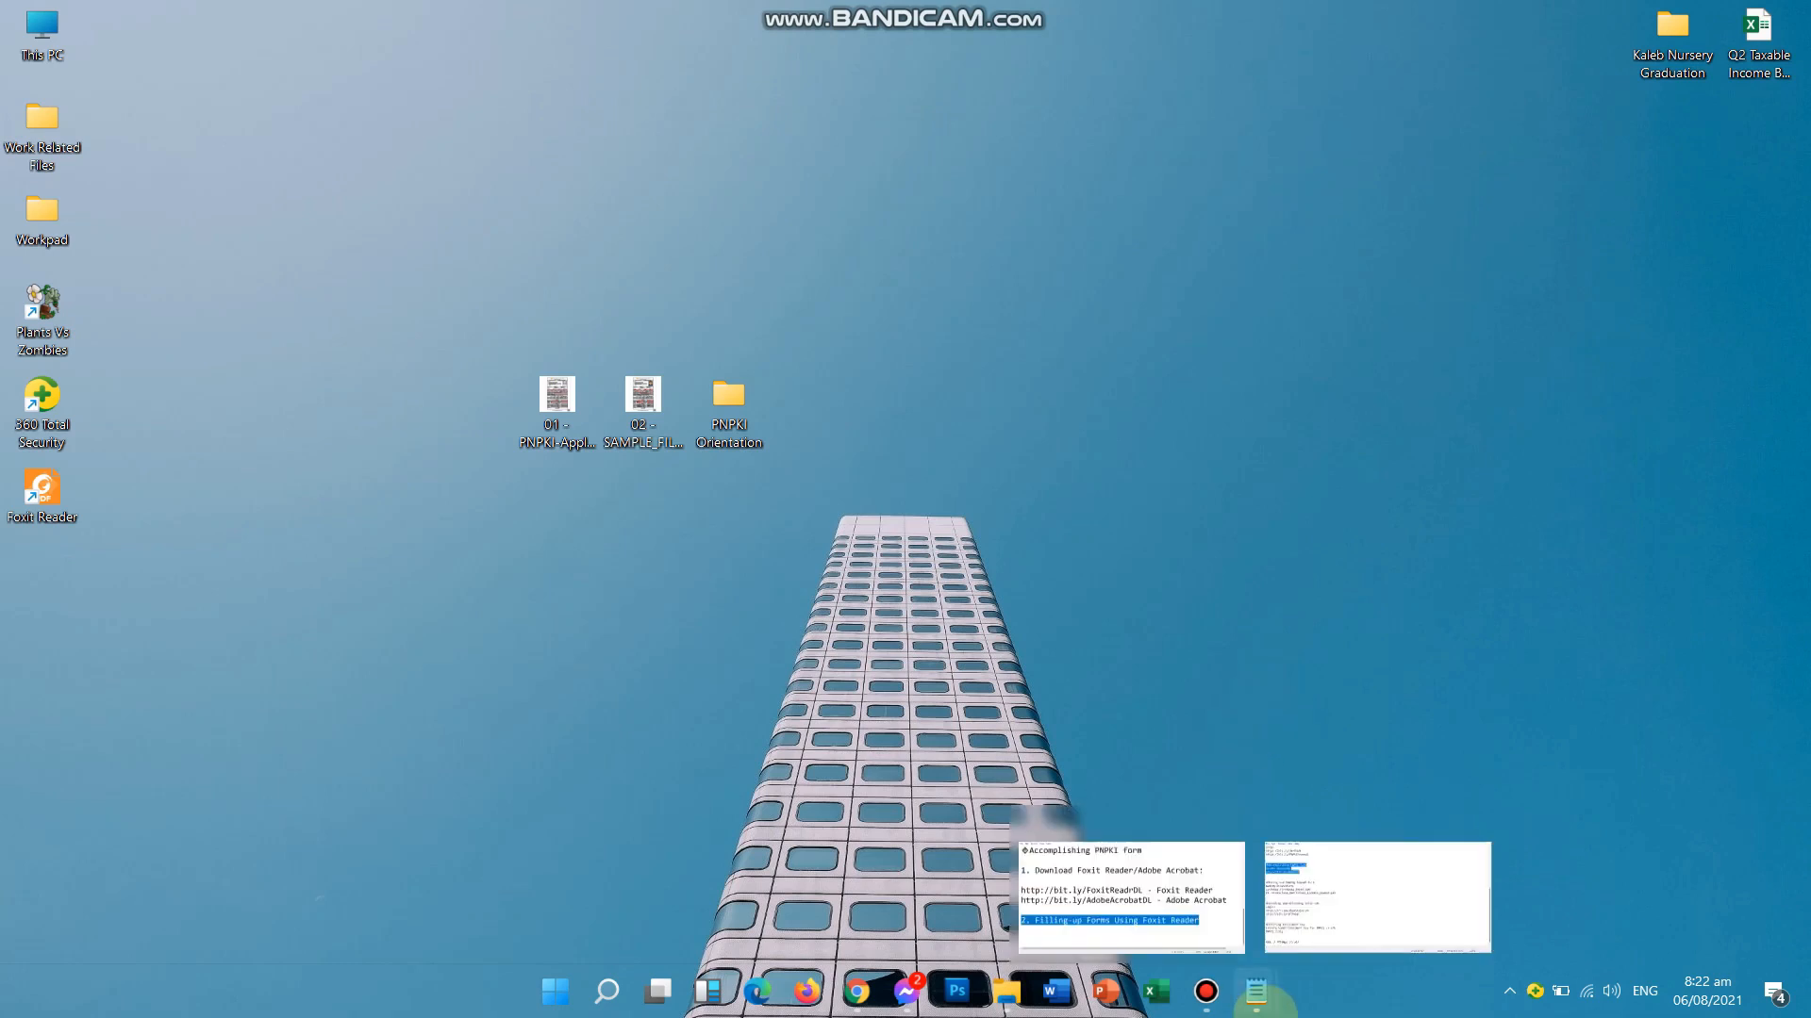
click(1195, 911)
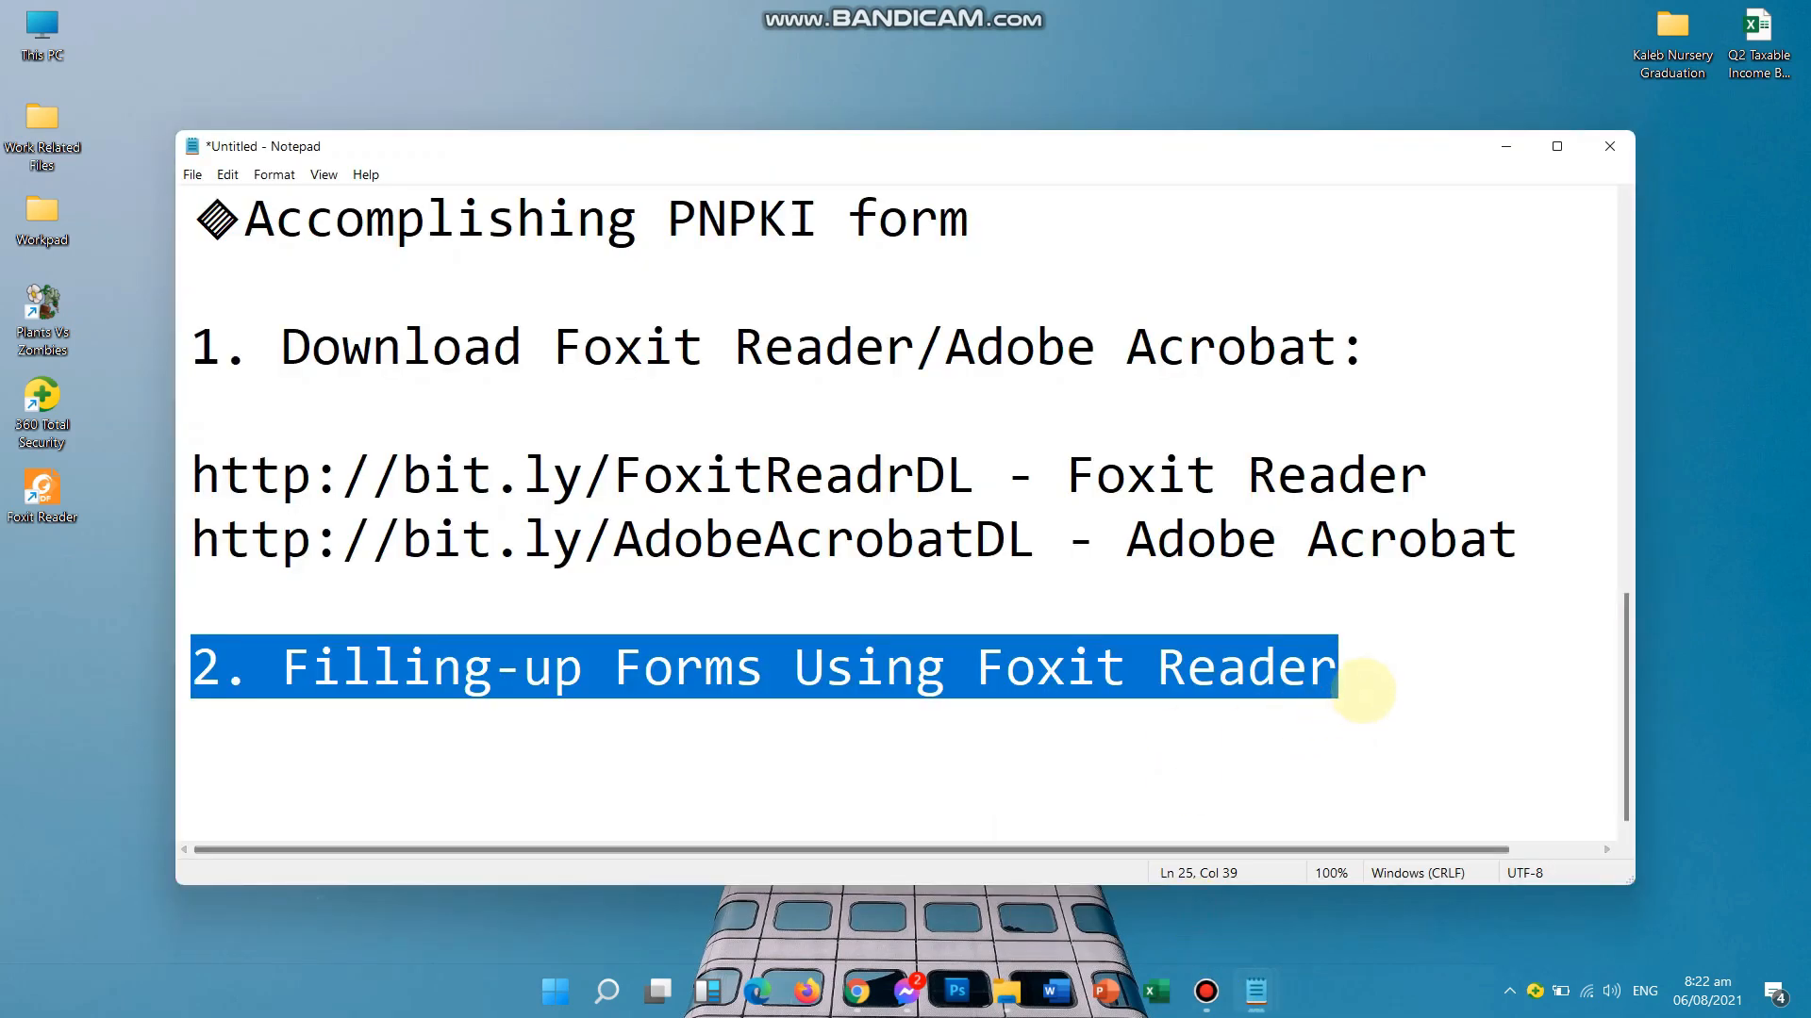
- Add the sub-items "A. Passport ID Picture" and "B. Signature" under "2. Filling-up Forms Using Foxit Reader", and highlight item A
click(1363, 688)
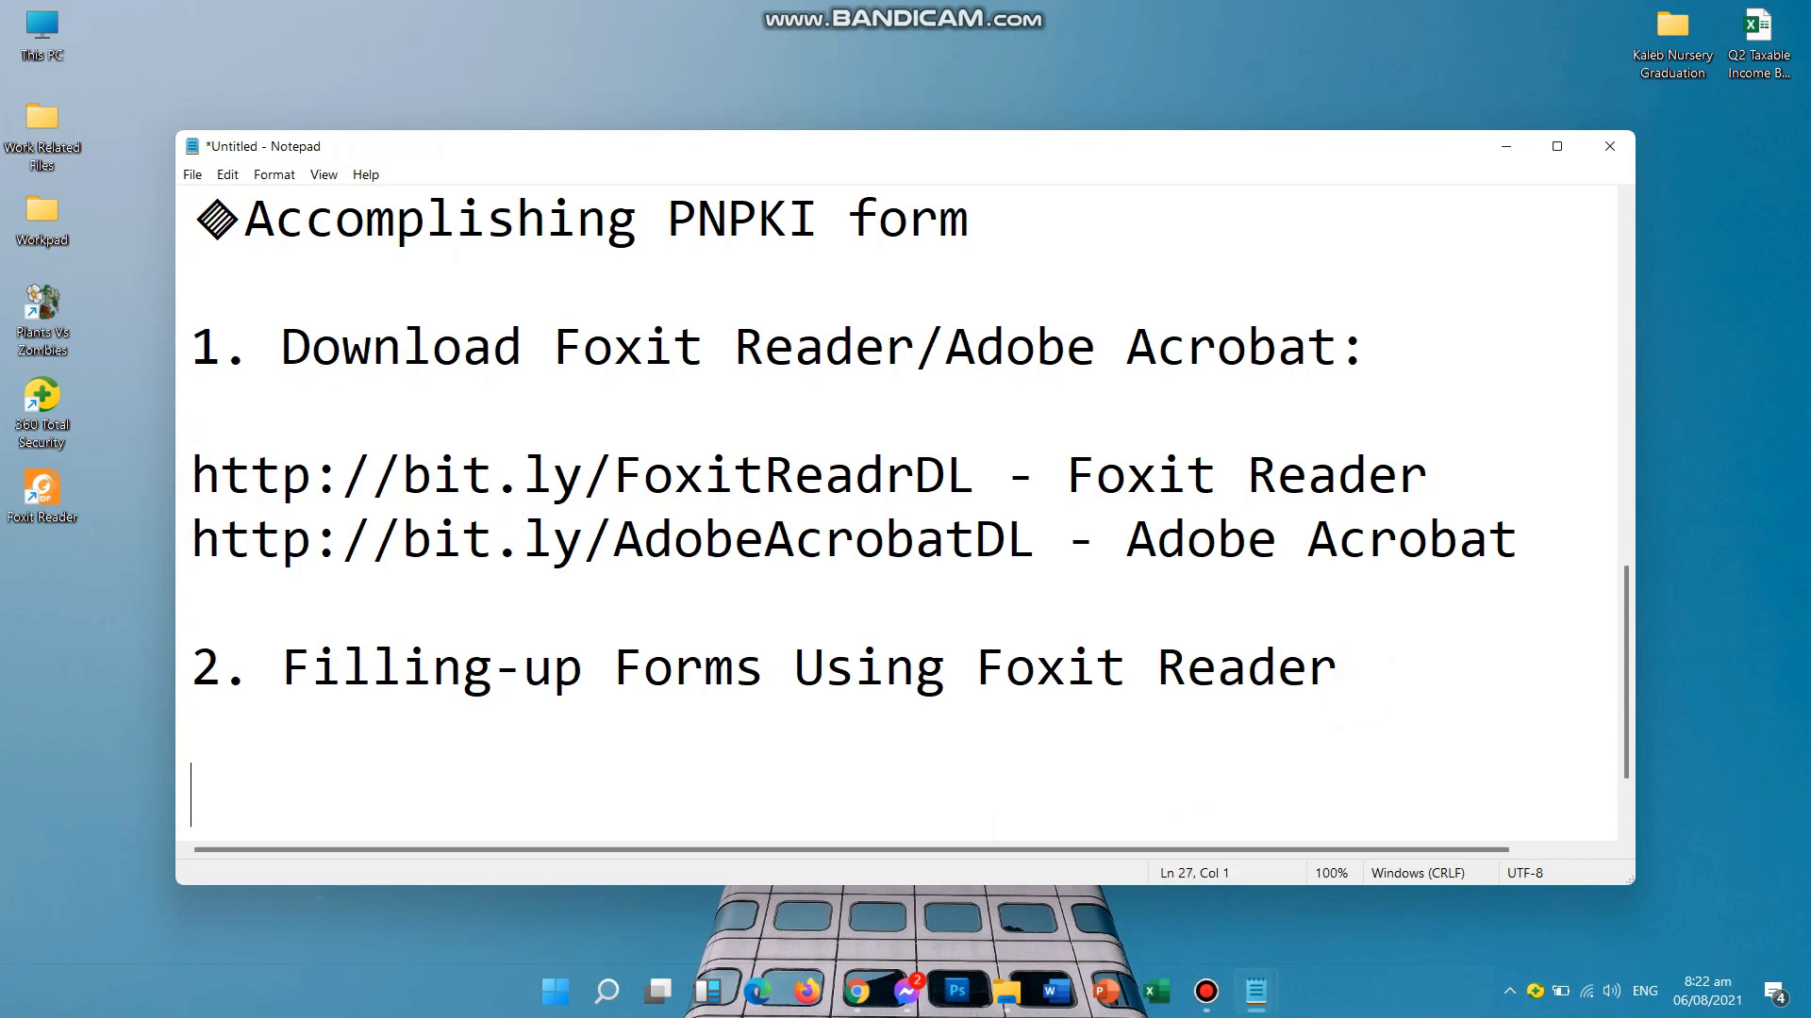
scroll(1235, 692, down, 1)
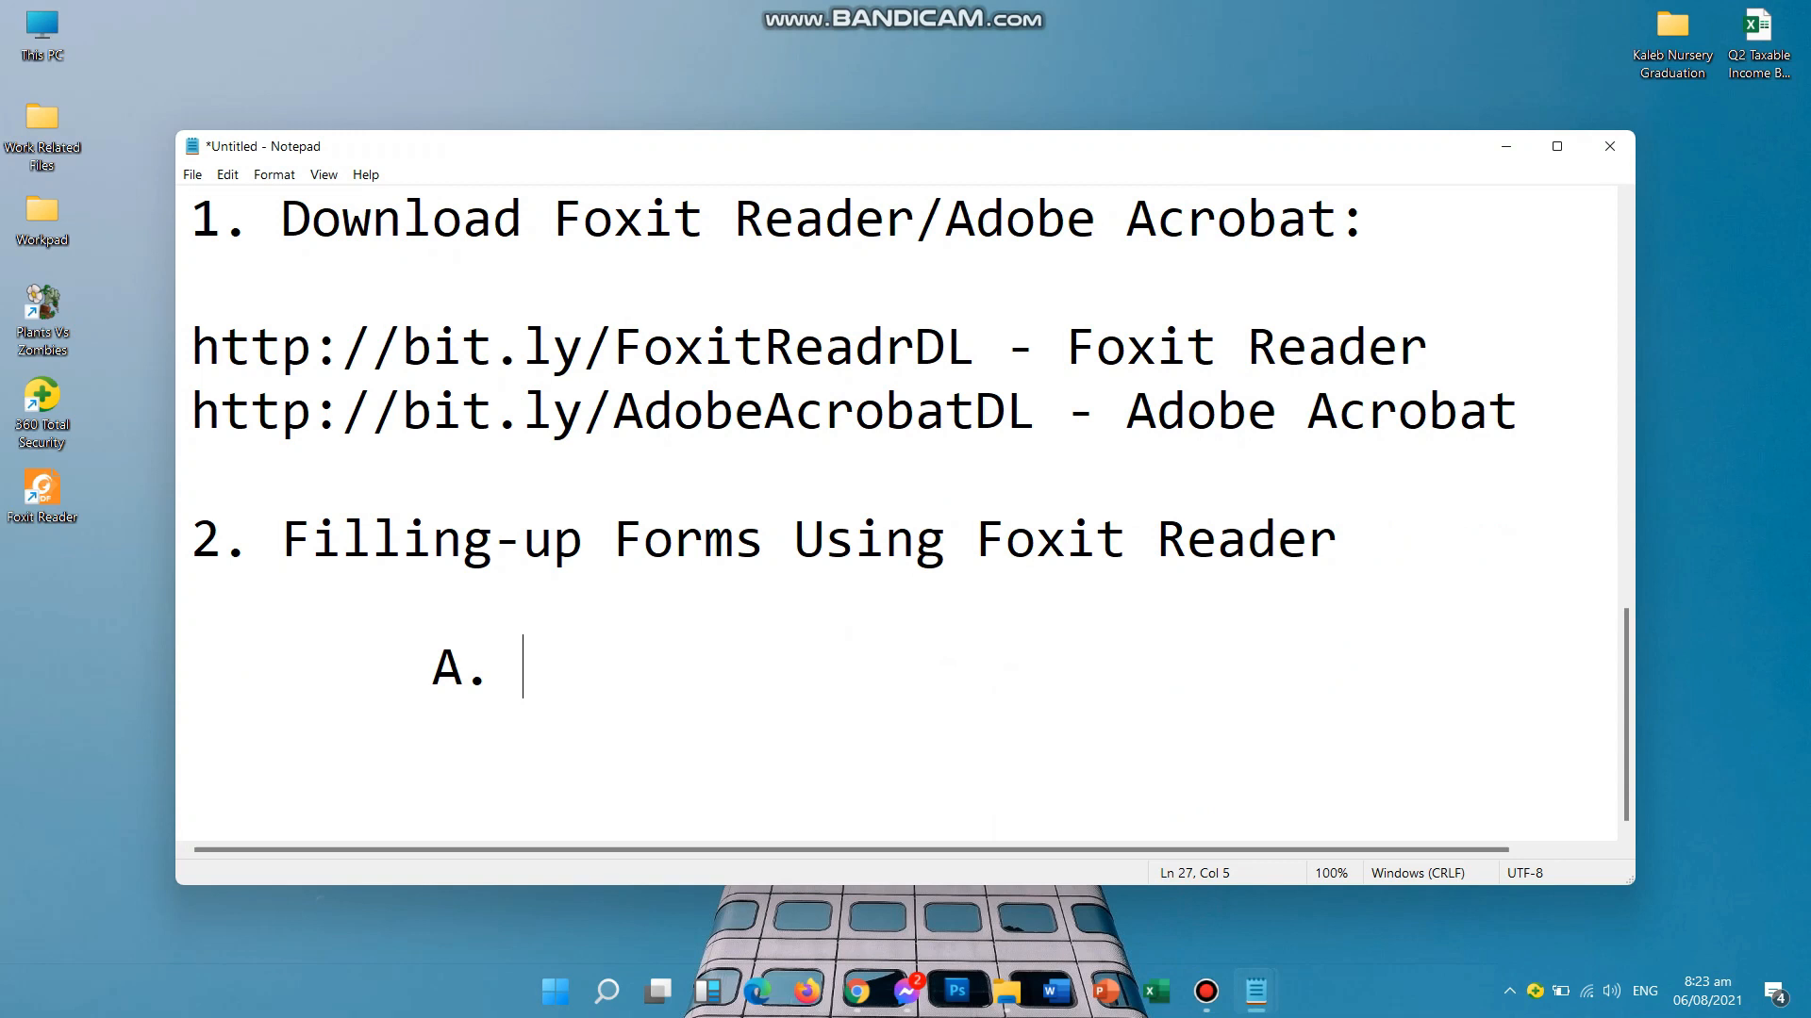
text(ssport ID)
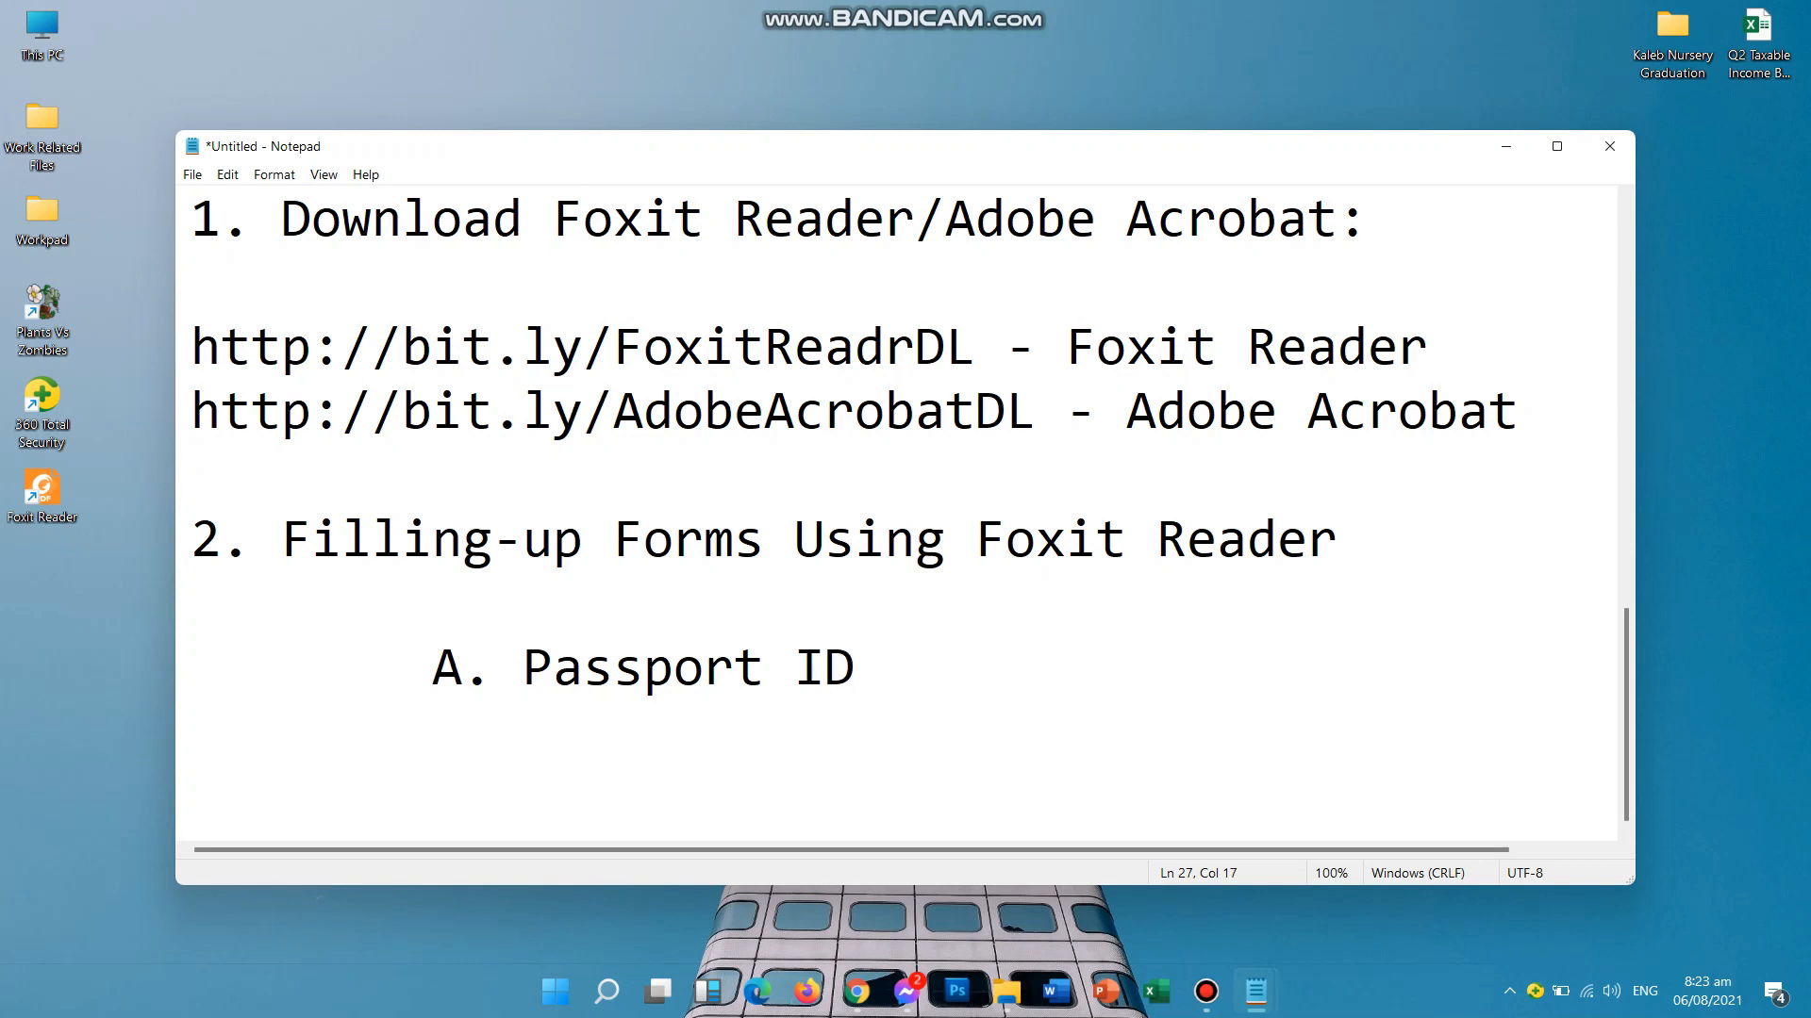
text( Picture)
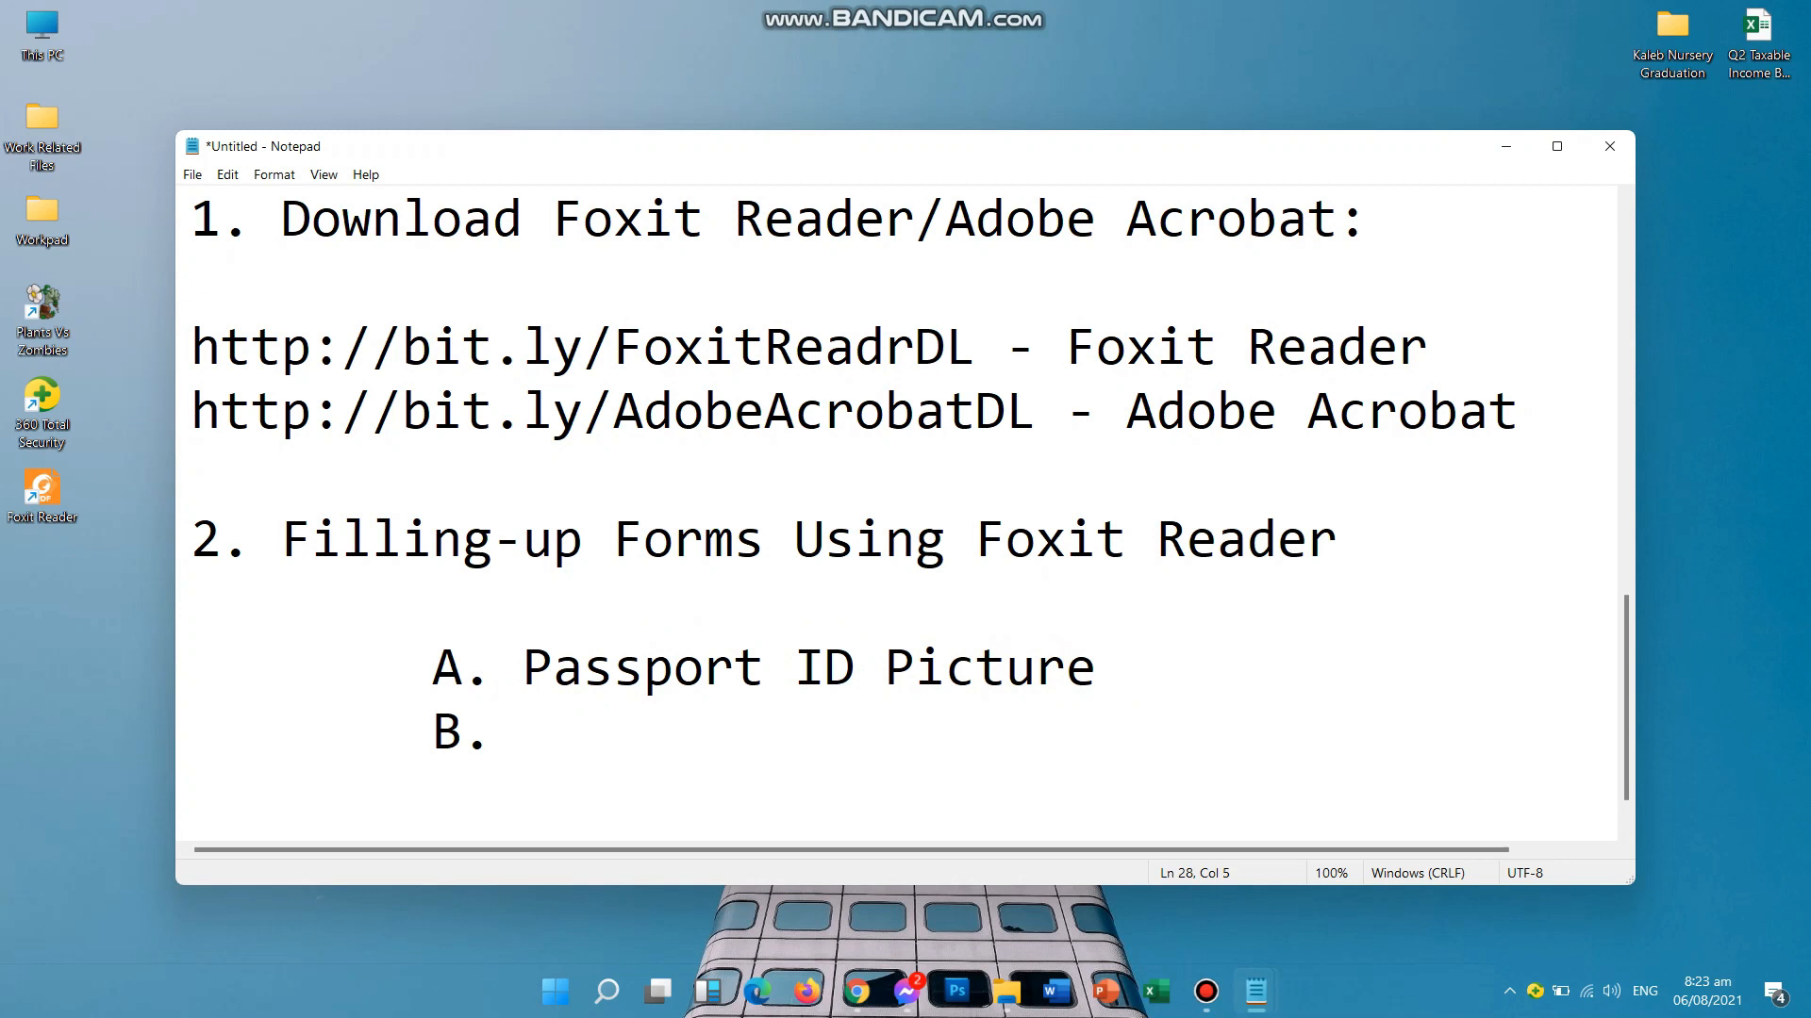
text(gnaut)
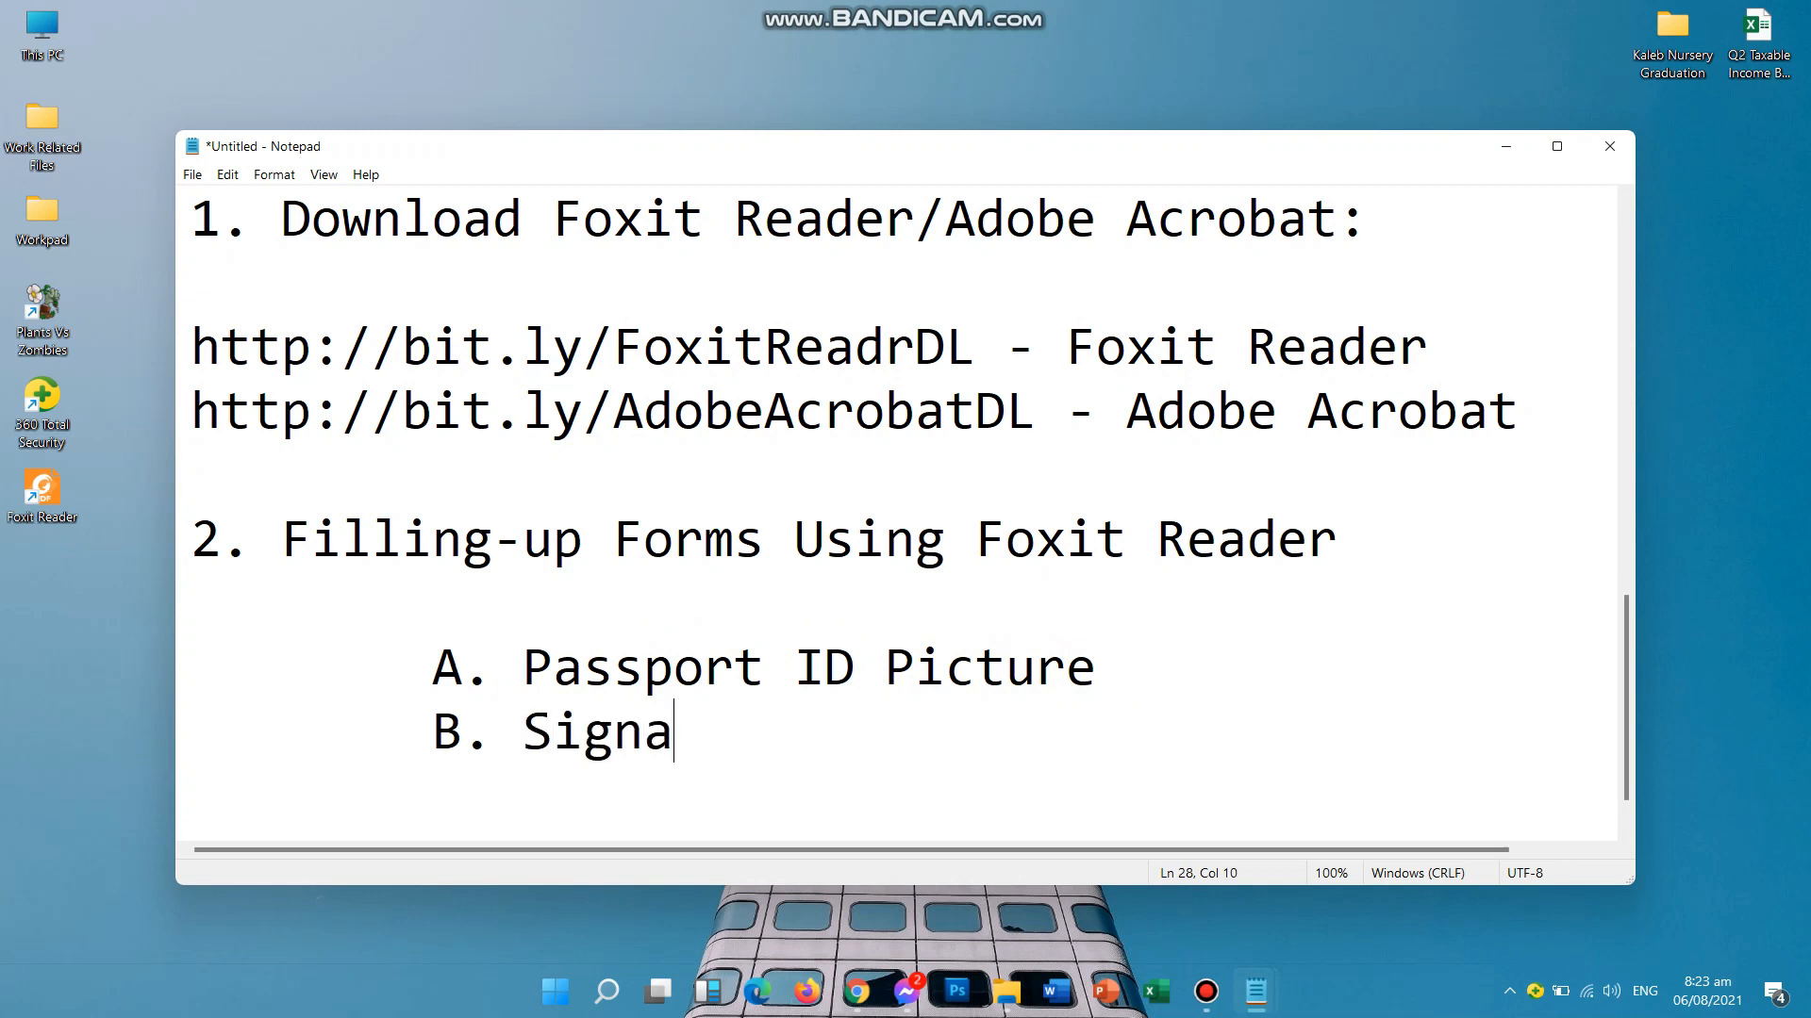
key(BackSpace)
key(BackSpace)
text(ture)
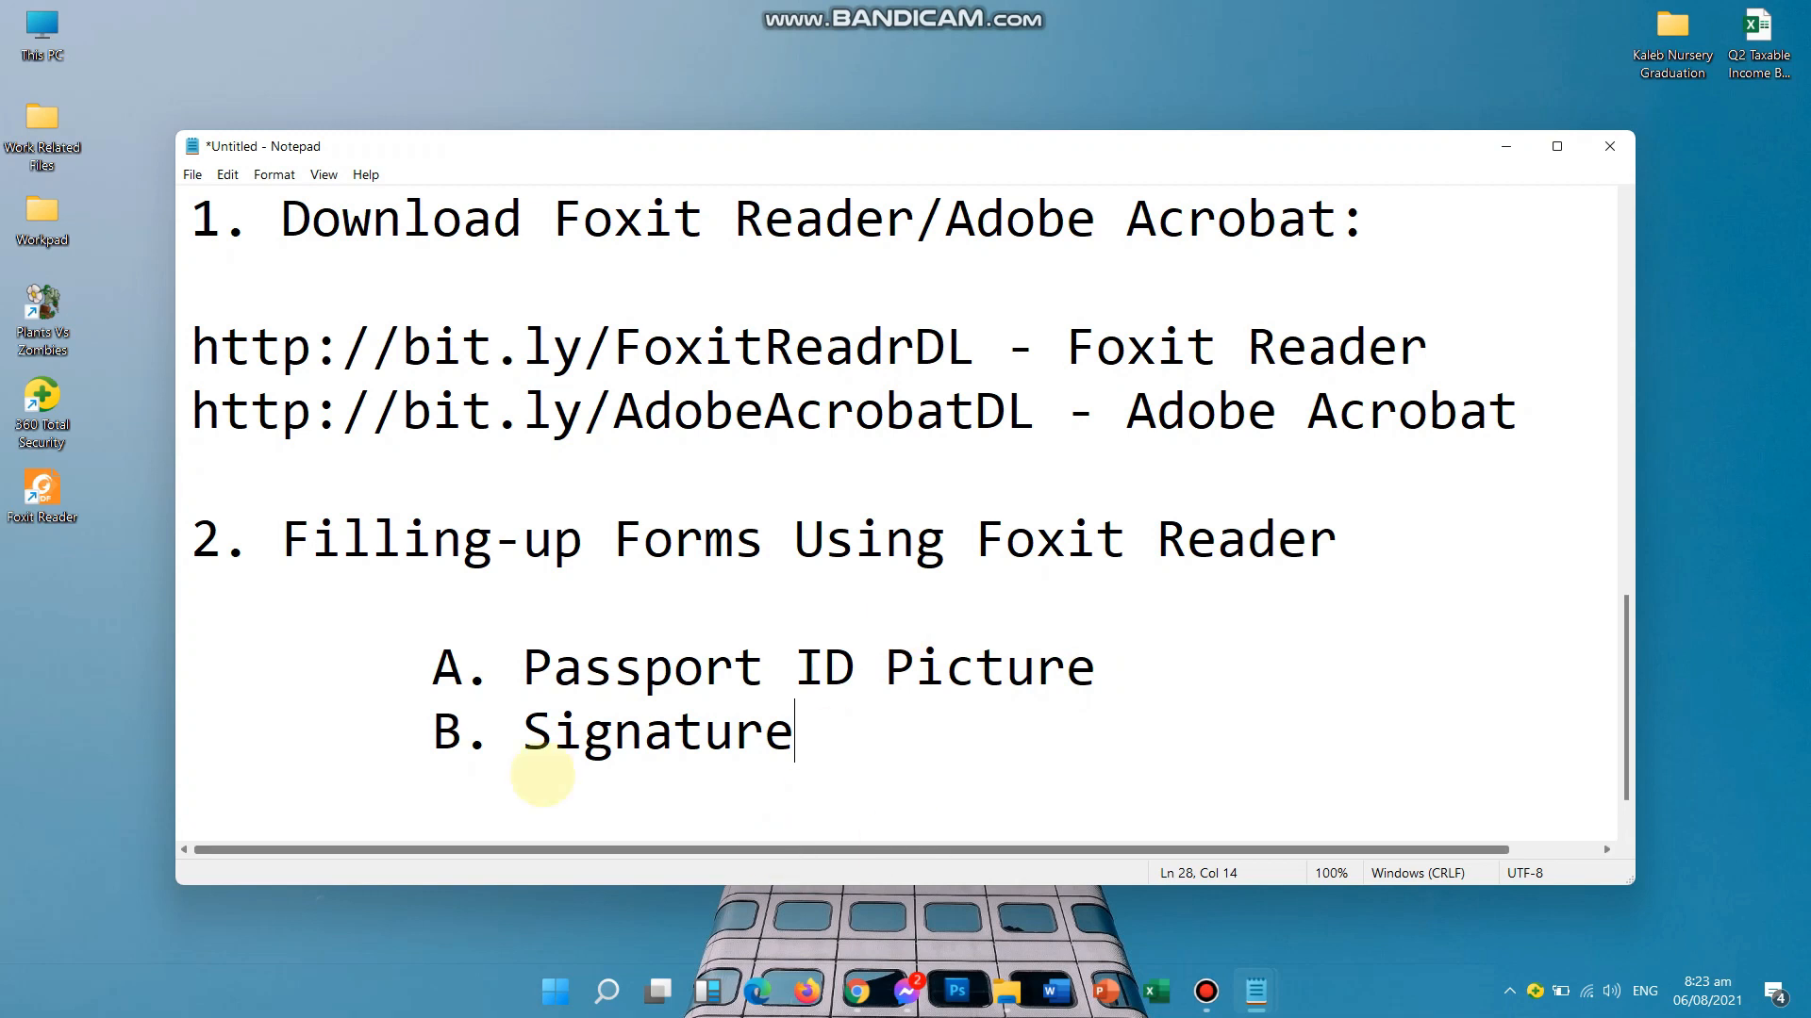
drag(422, 672, 1169, 664)
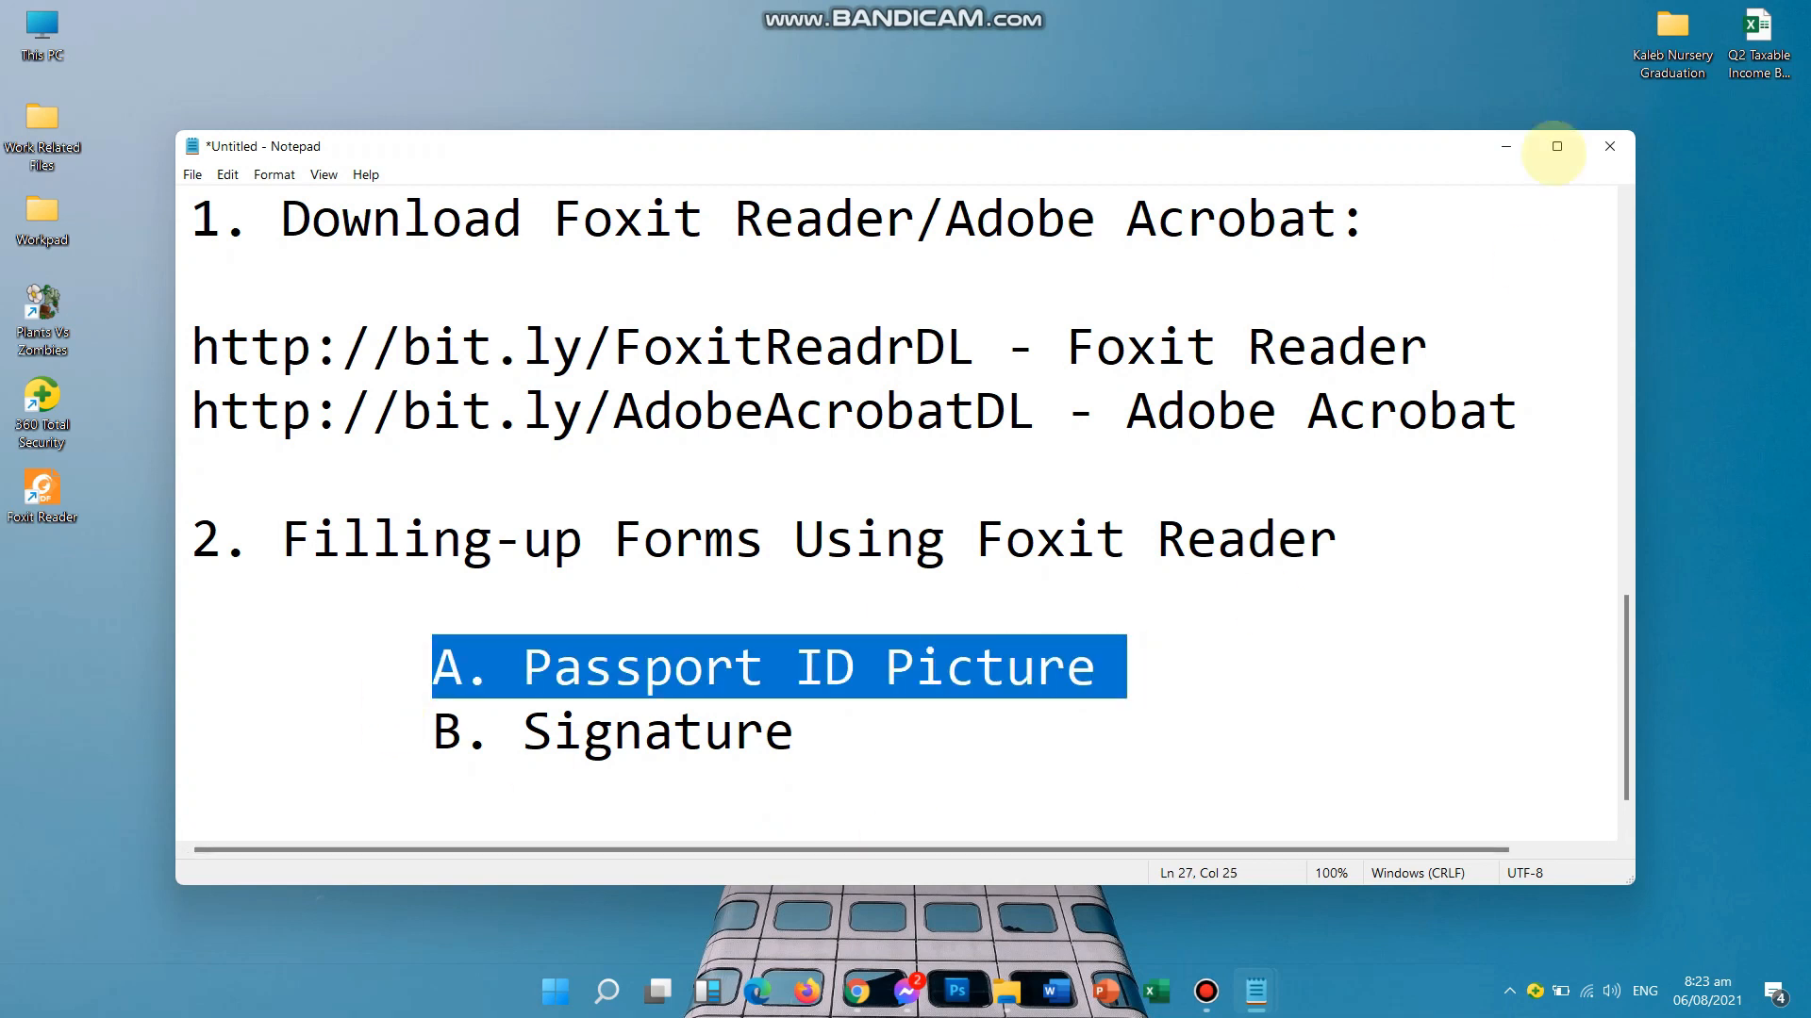
- Switch to the desktop's PNPKI Orientation folder and preview the Scanned image in it
click(1512, 151)
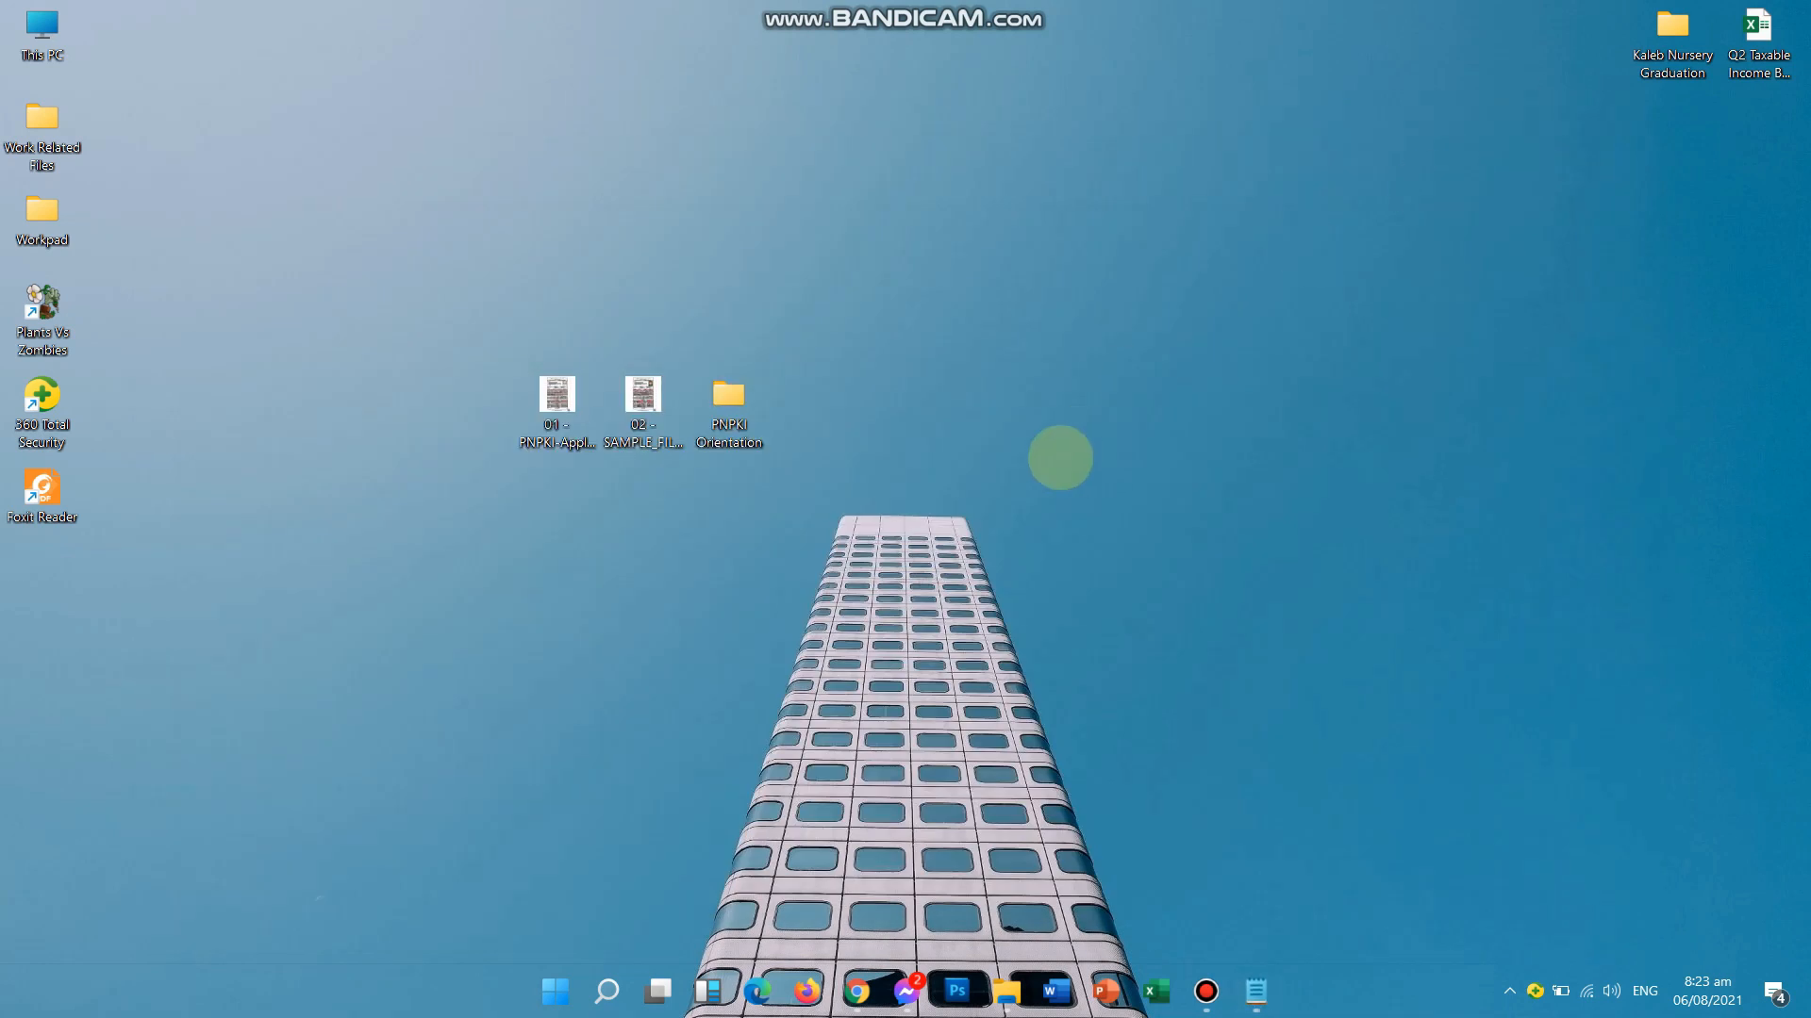
right_click(1080, 372)
click(1127, 440)
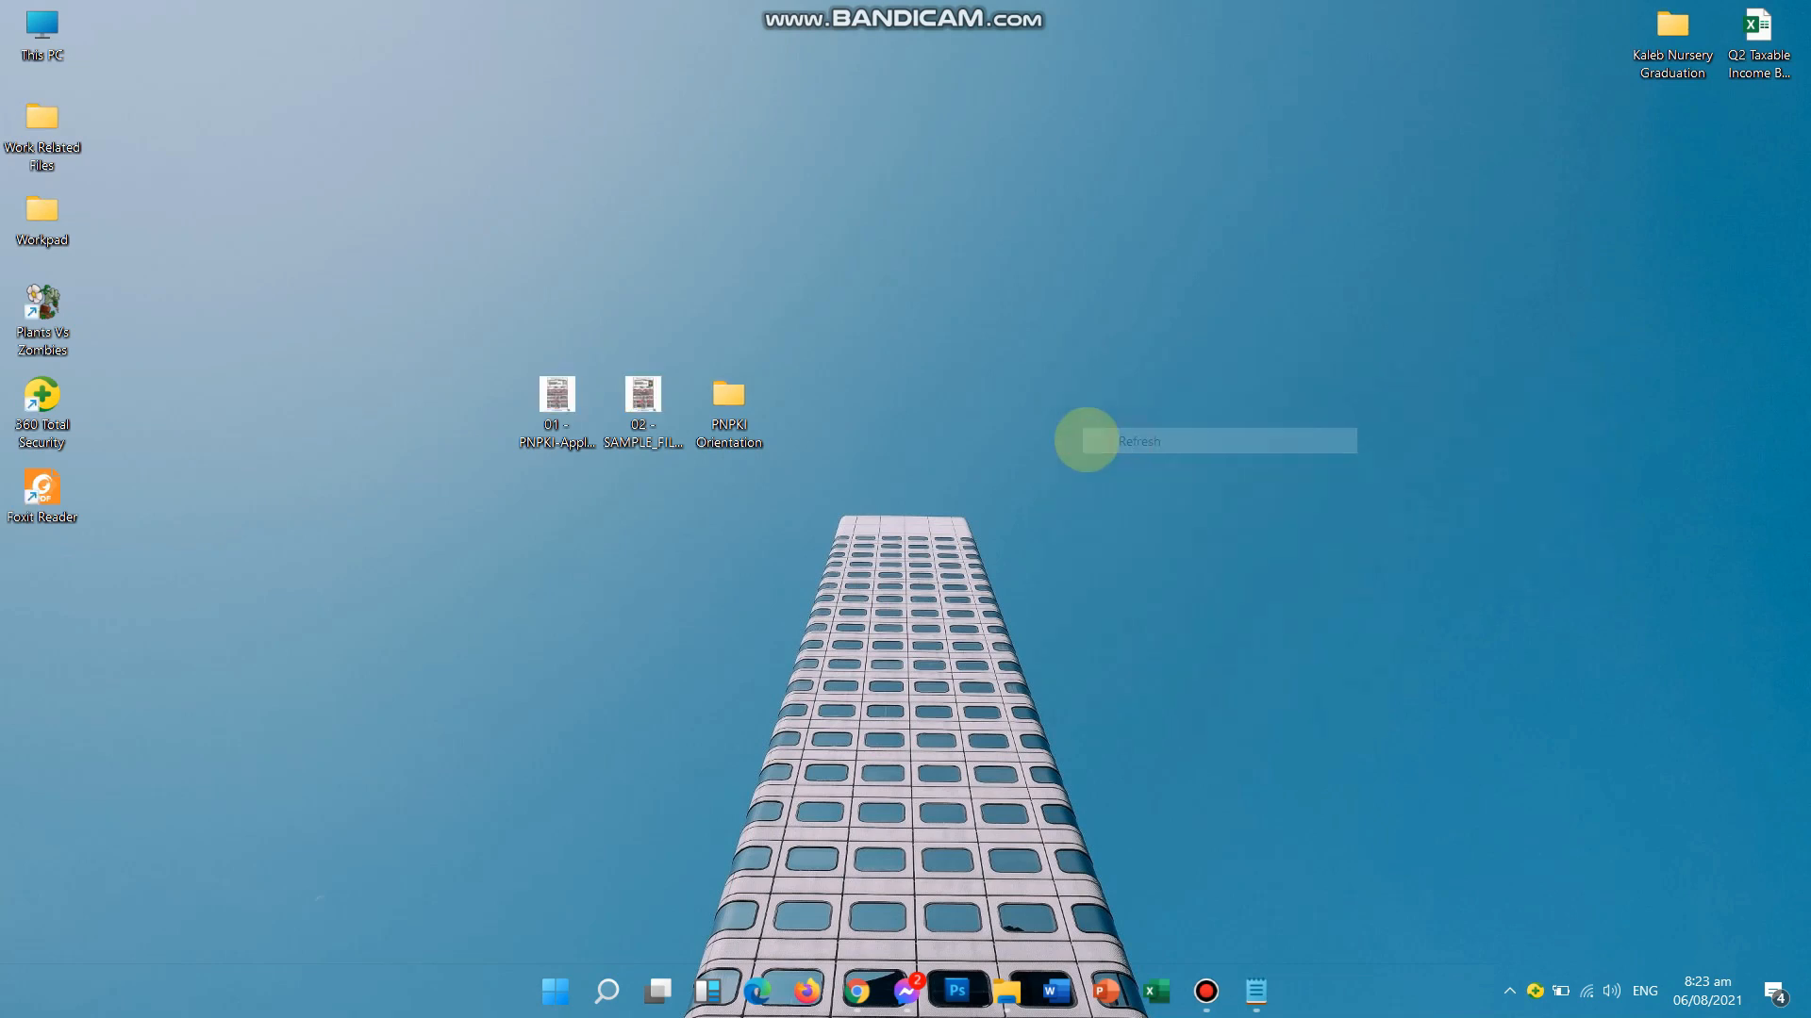
double_click(744, 401)
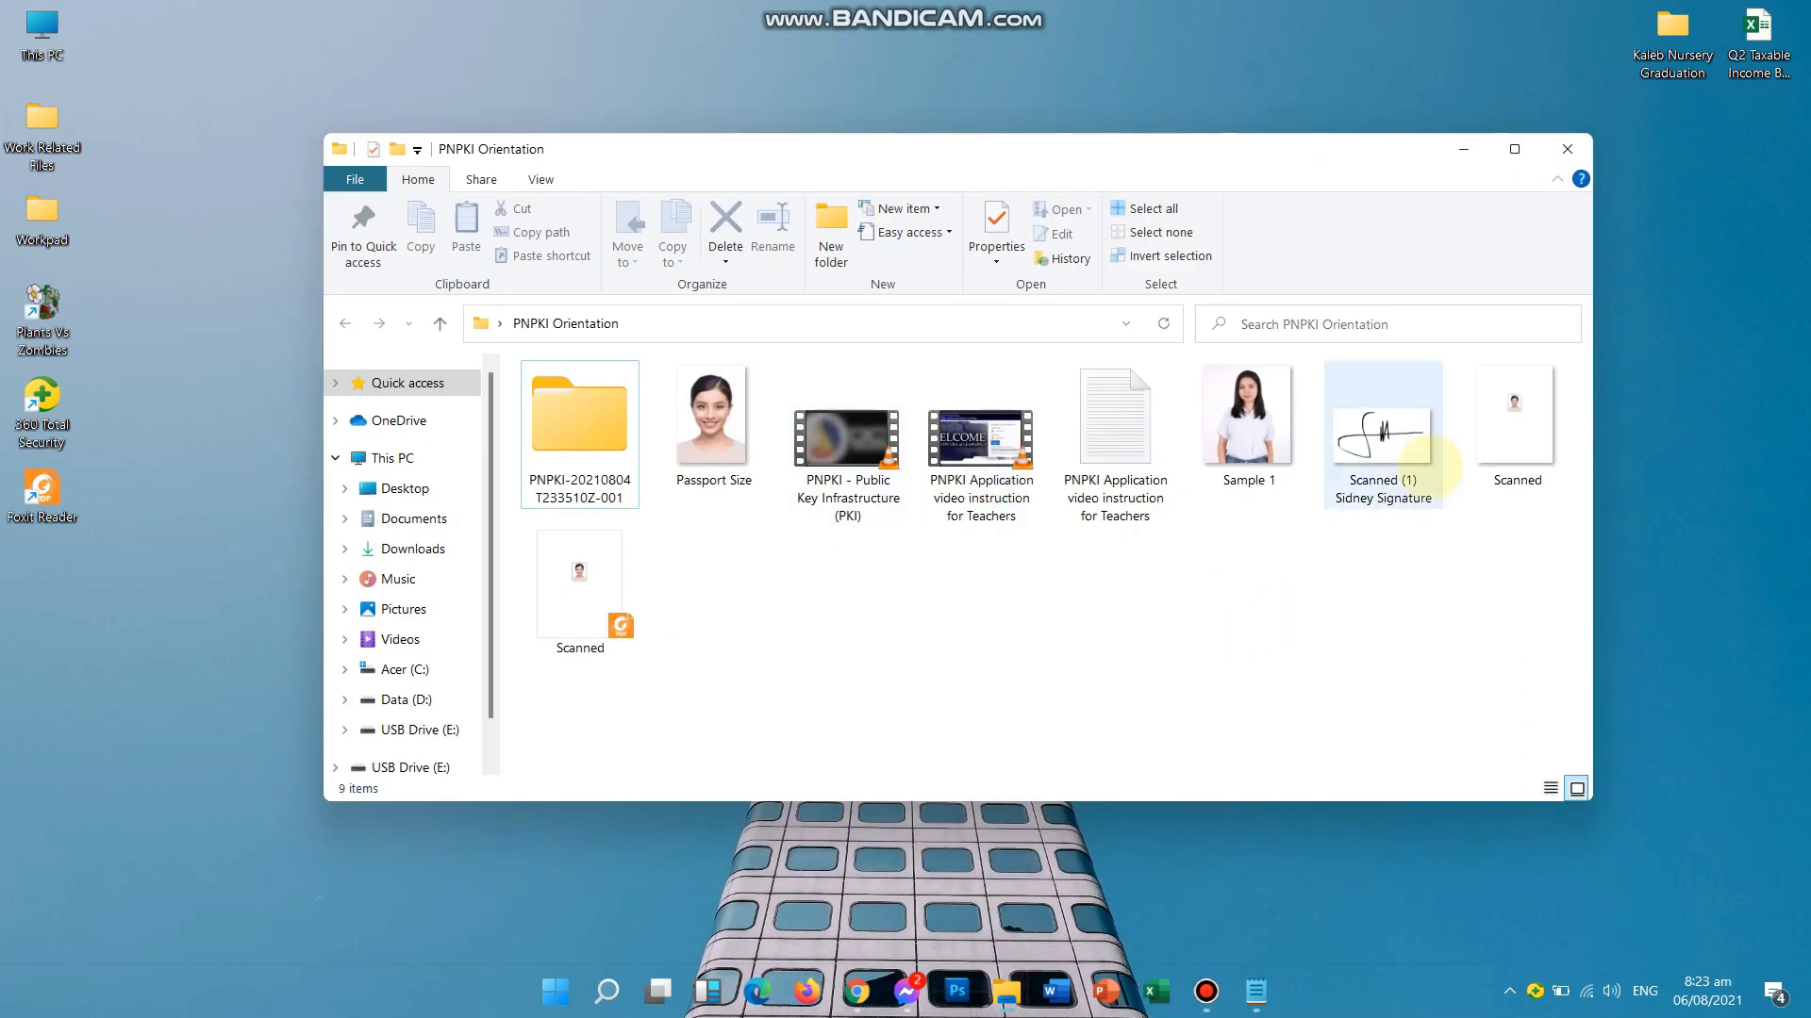
click(1514, 436)
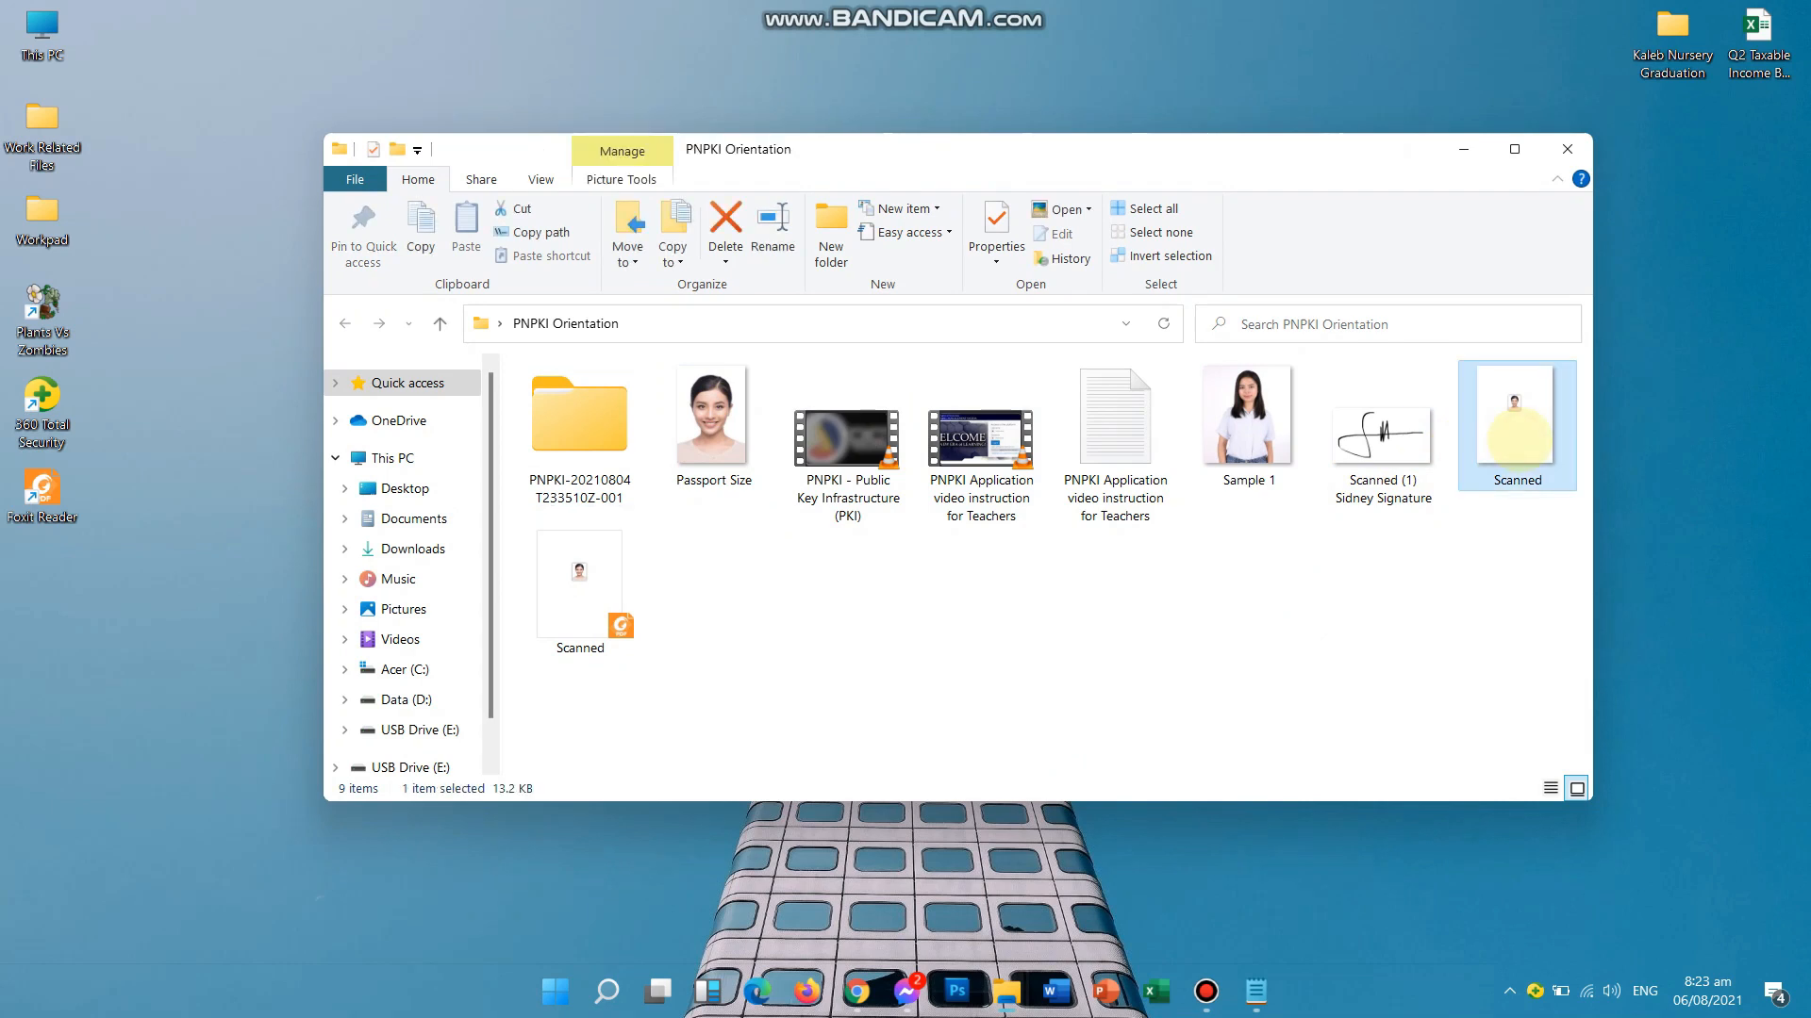
double_click(1518, 440)
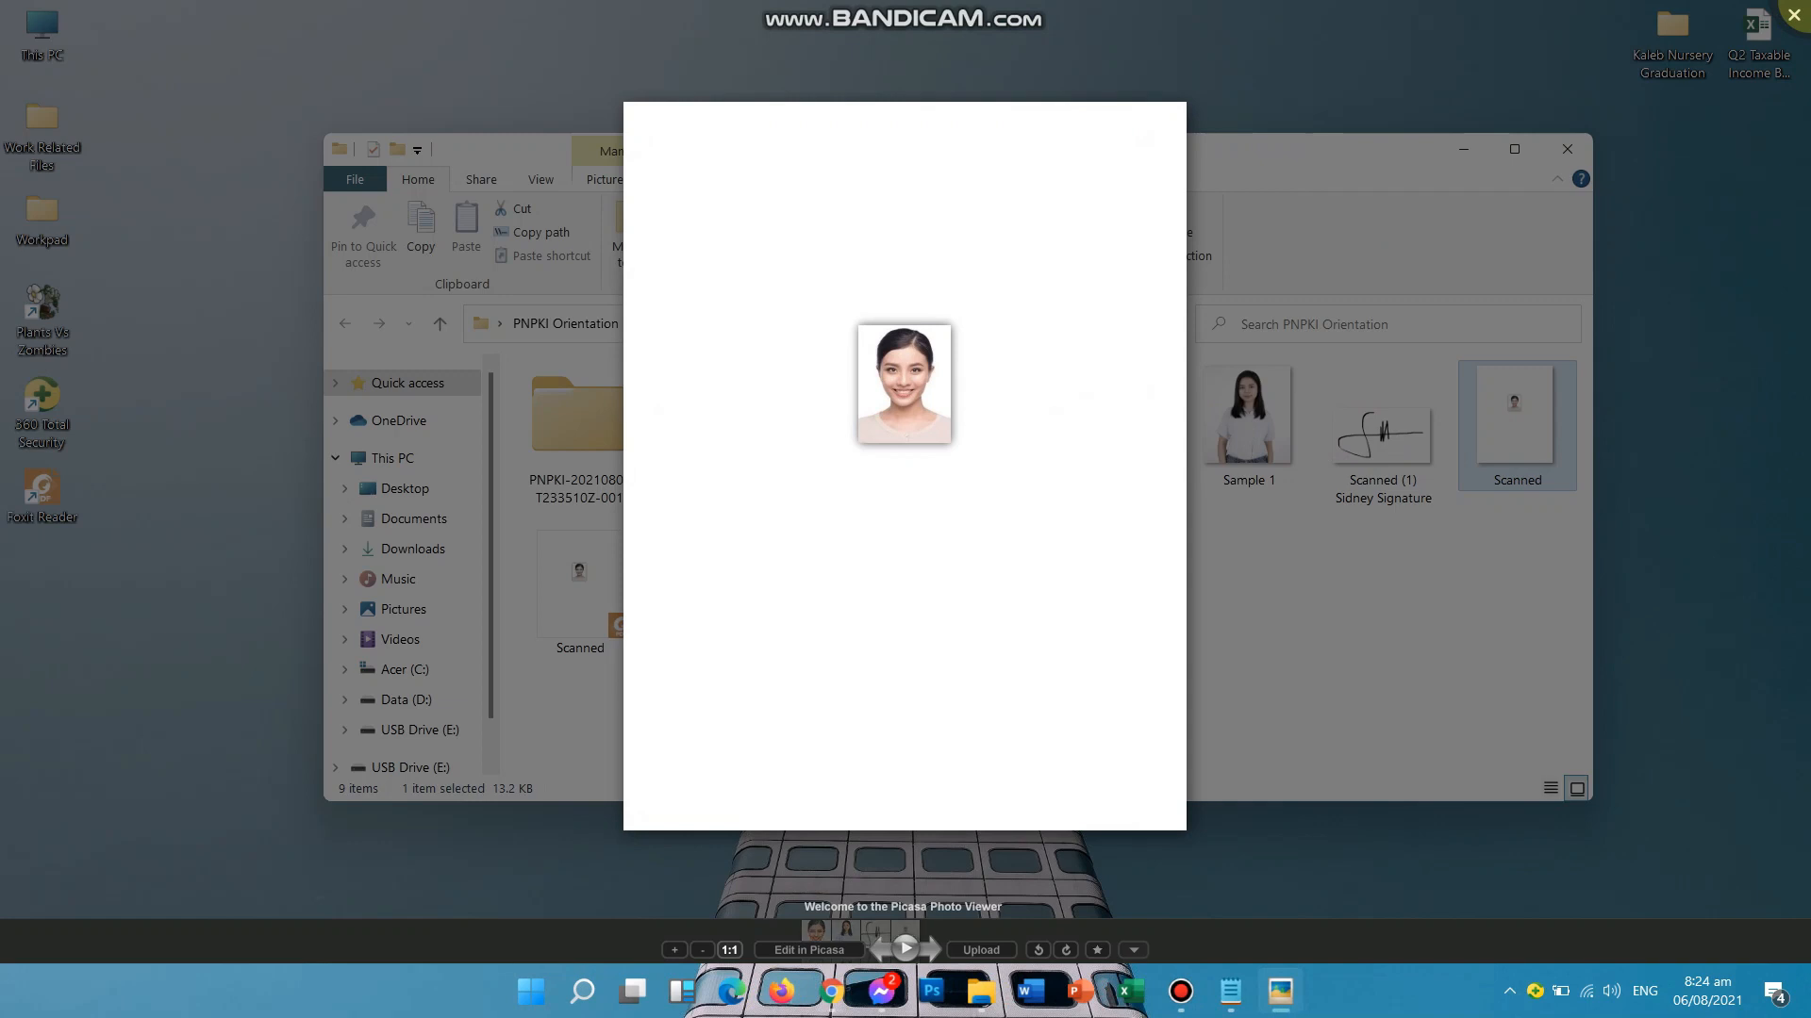
key(Escape)
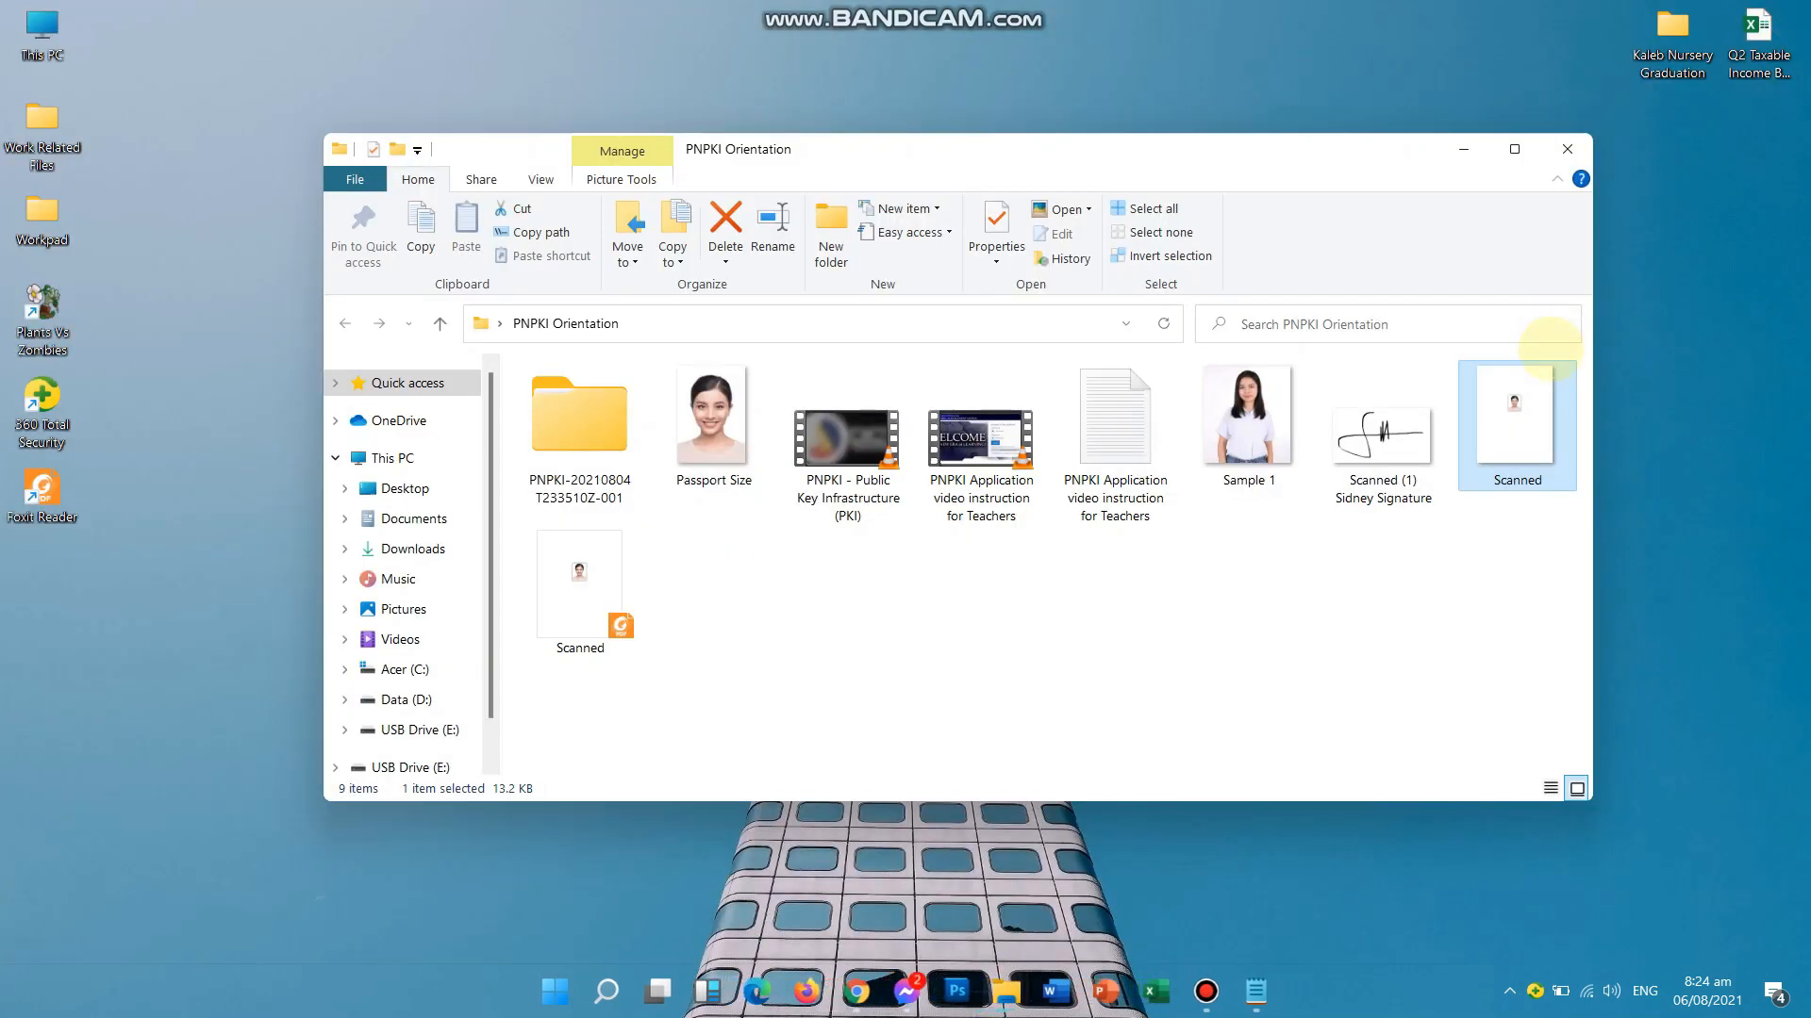
- Open the Scanned image from the folder in the Photos app
right_click(1505, 415)
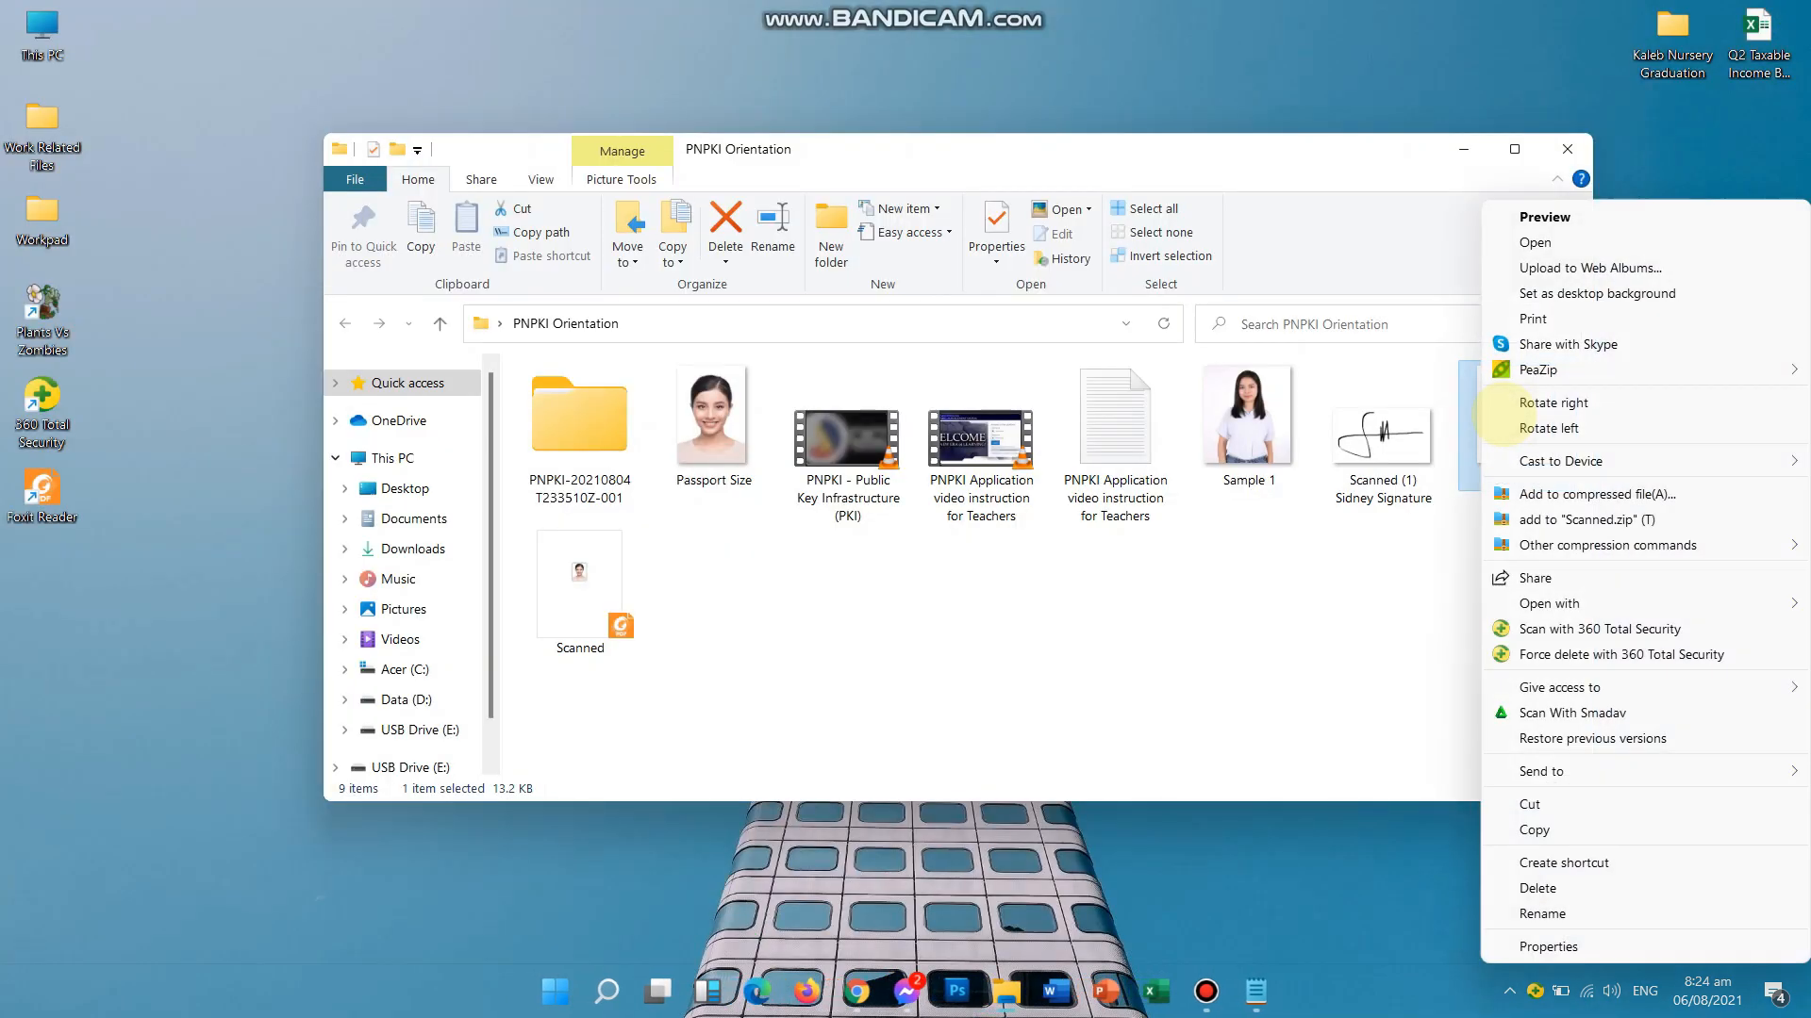
mouse_move(1546, 600)
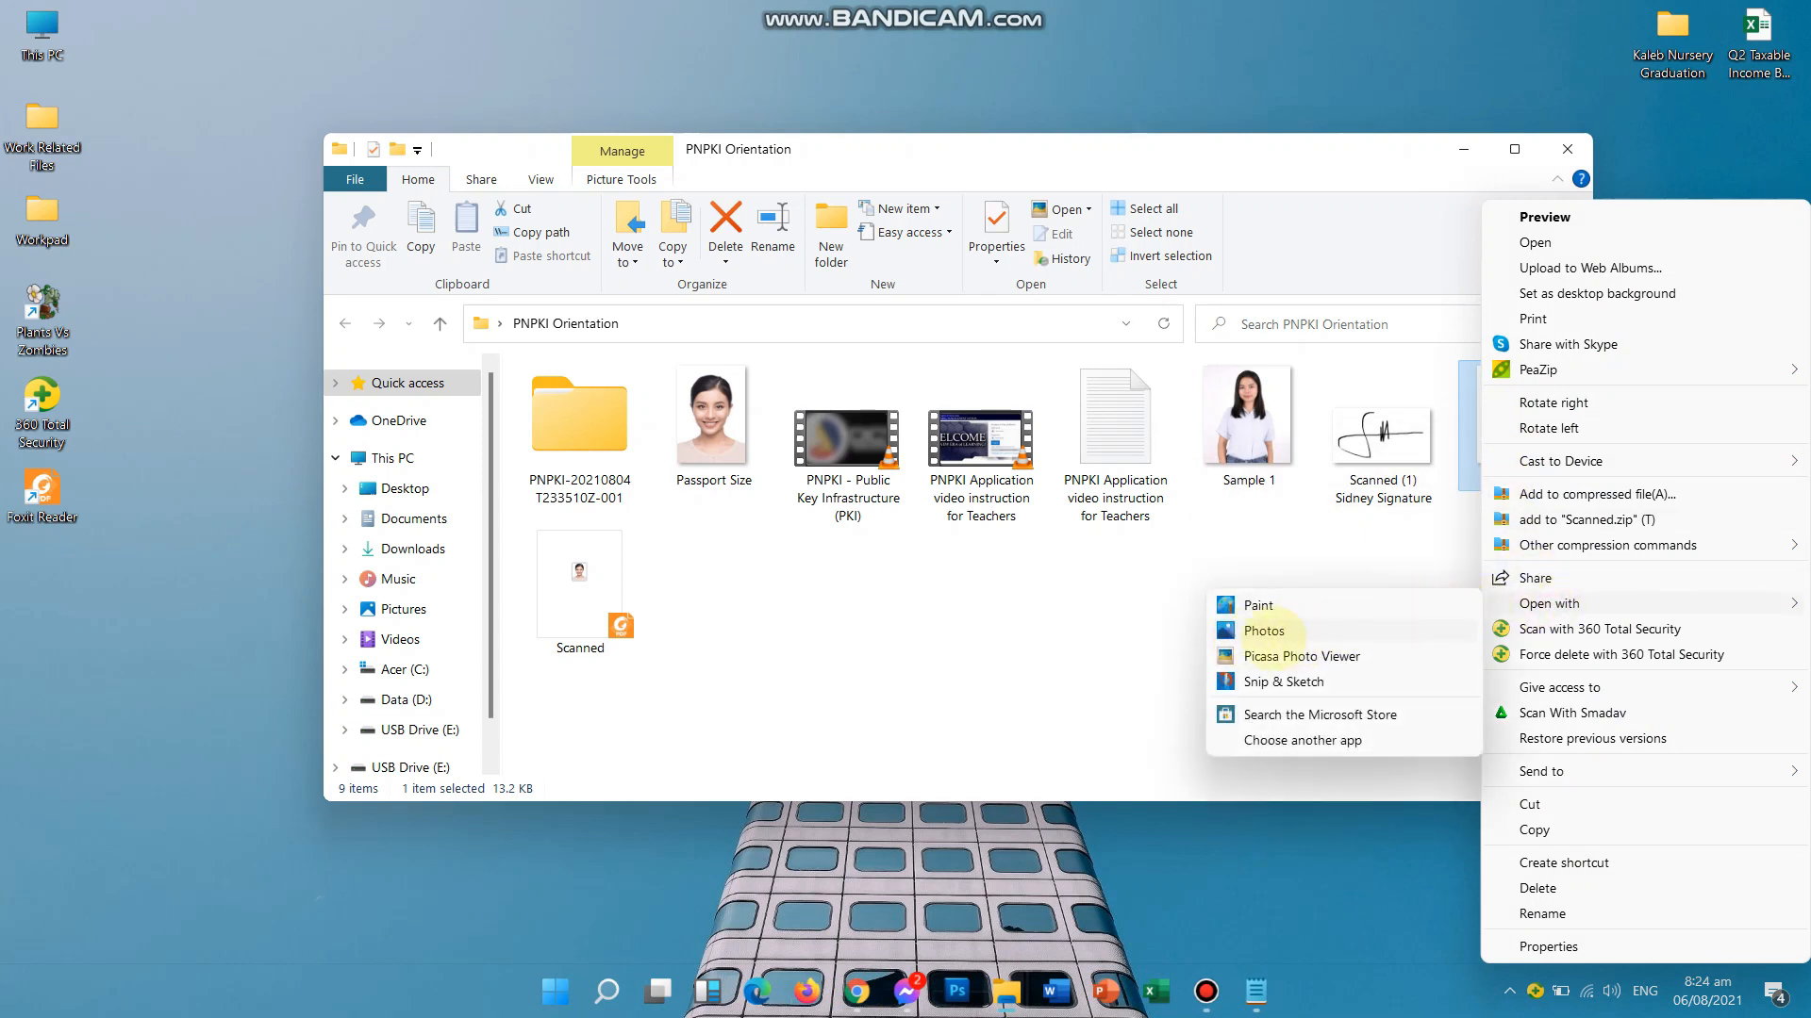
click(1358, 632)
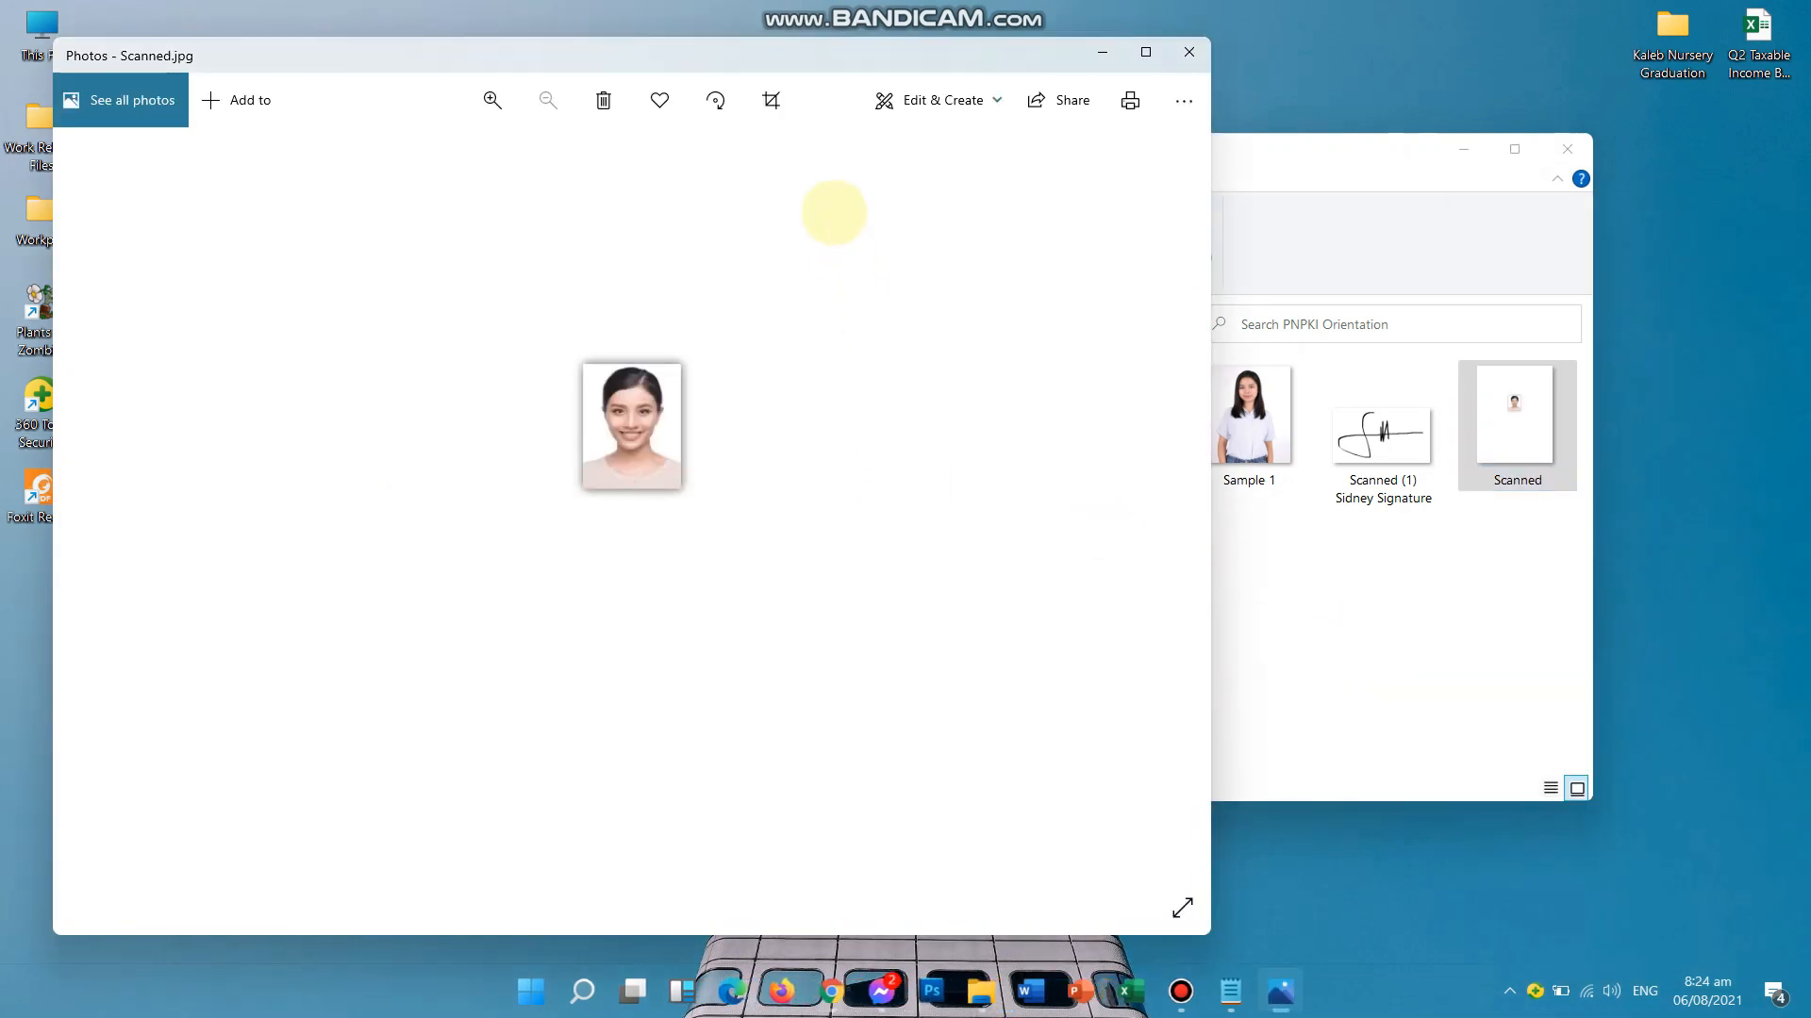
- Start cropping the scanned page and roughly narrow the crop frame around the passport photo
click(771, 100)
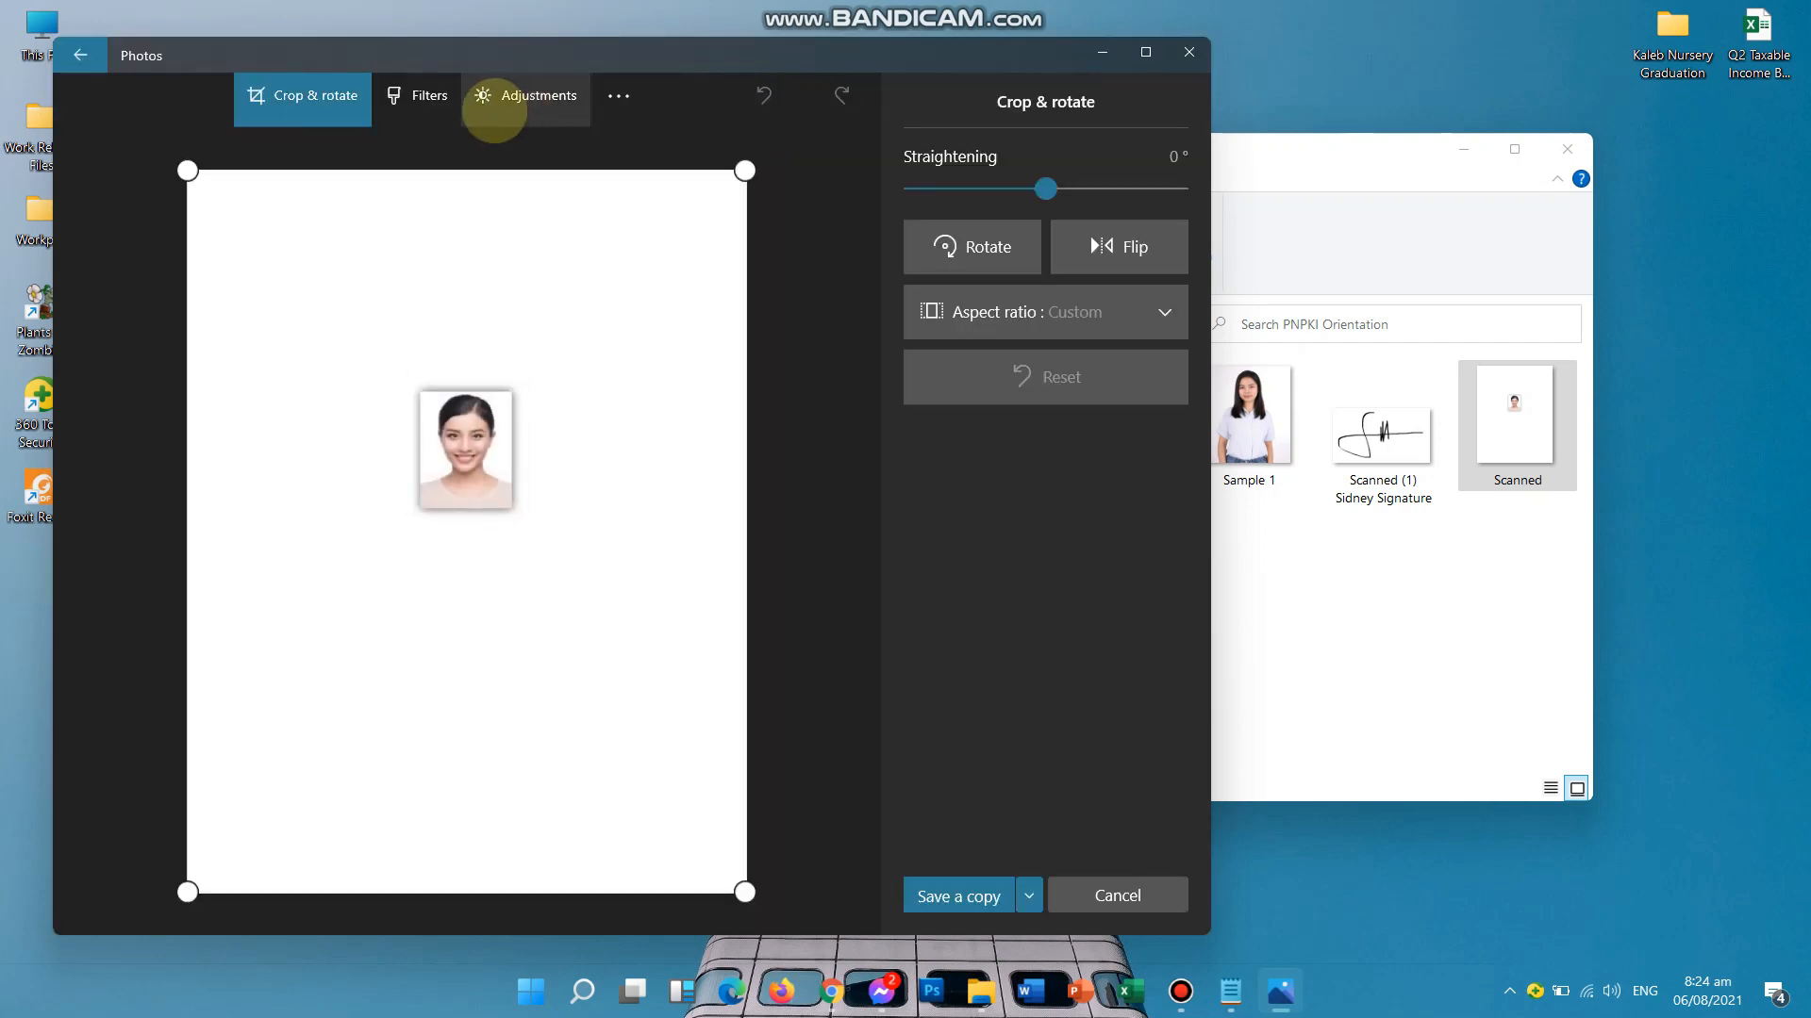
drag(187, 170, 399, 360)
drag(704, 889, 574, 735)
drag(588, 875, 544, 509)
drag(420, 397, 610, 267)
drag(639, 890, 557, 578)
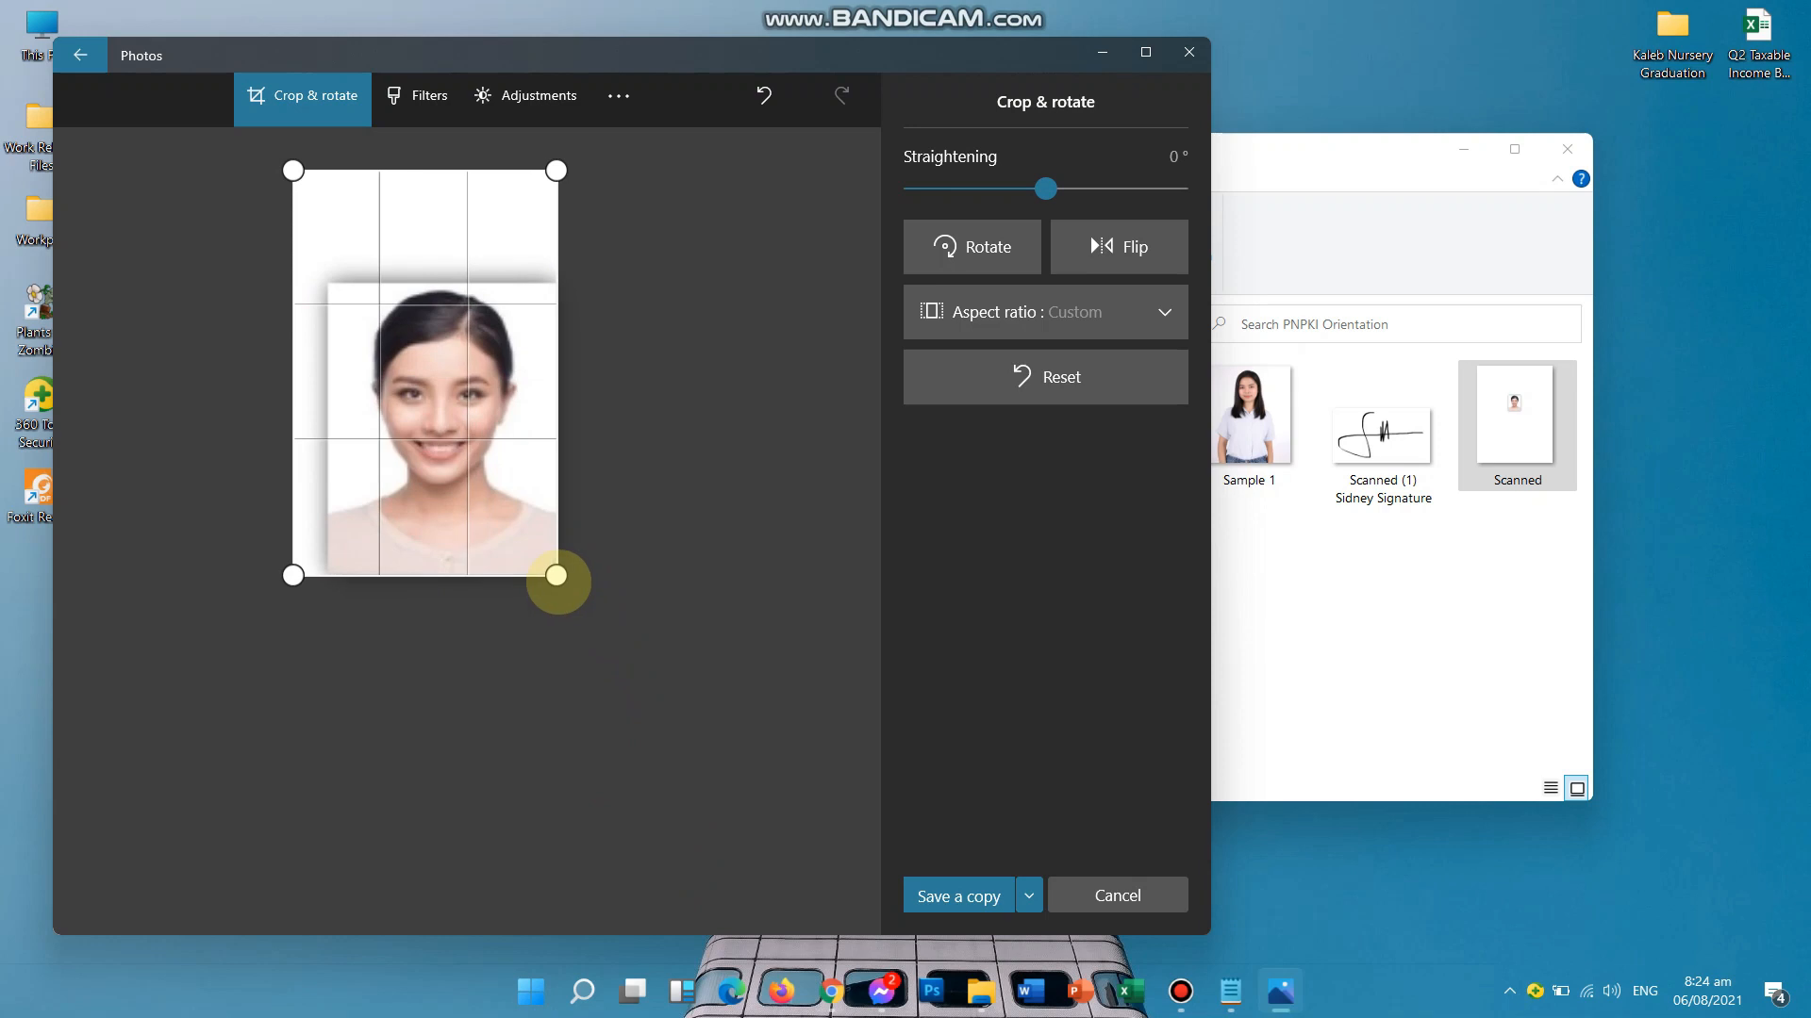
drag(240, 177, 371, 212)
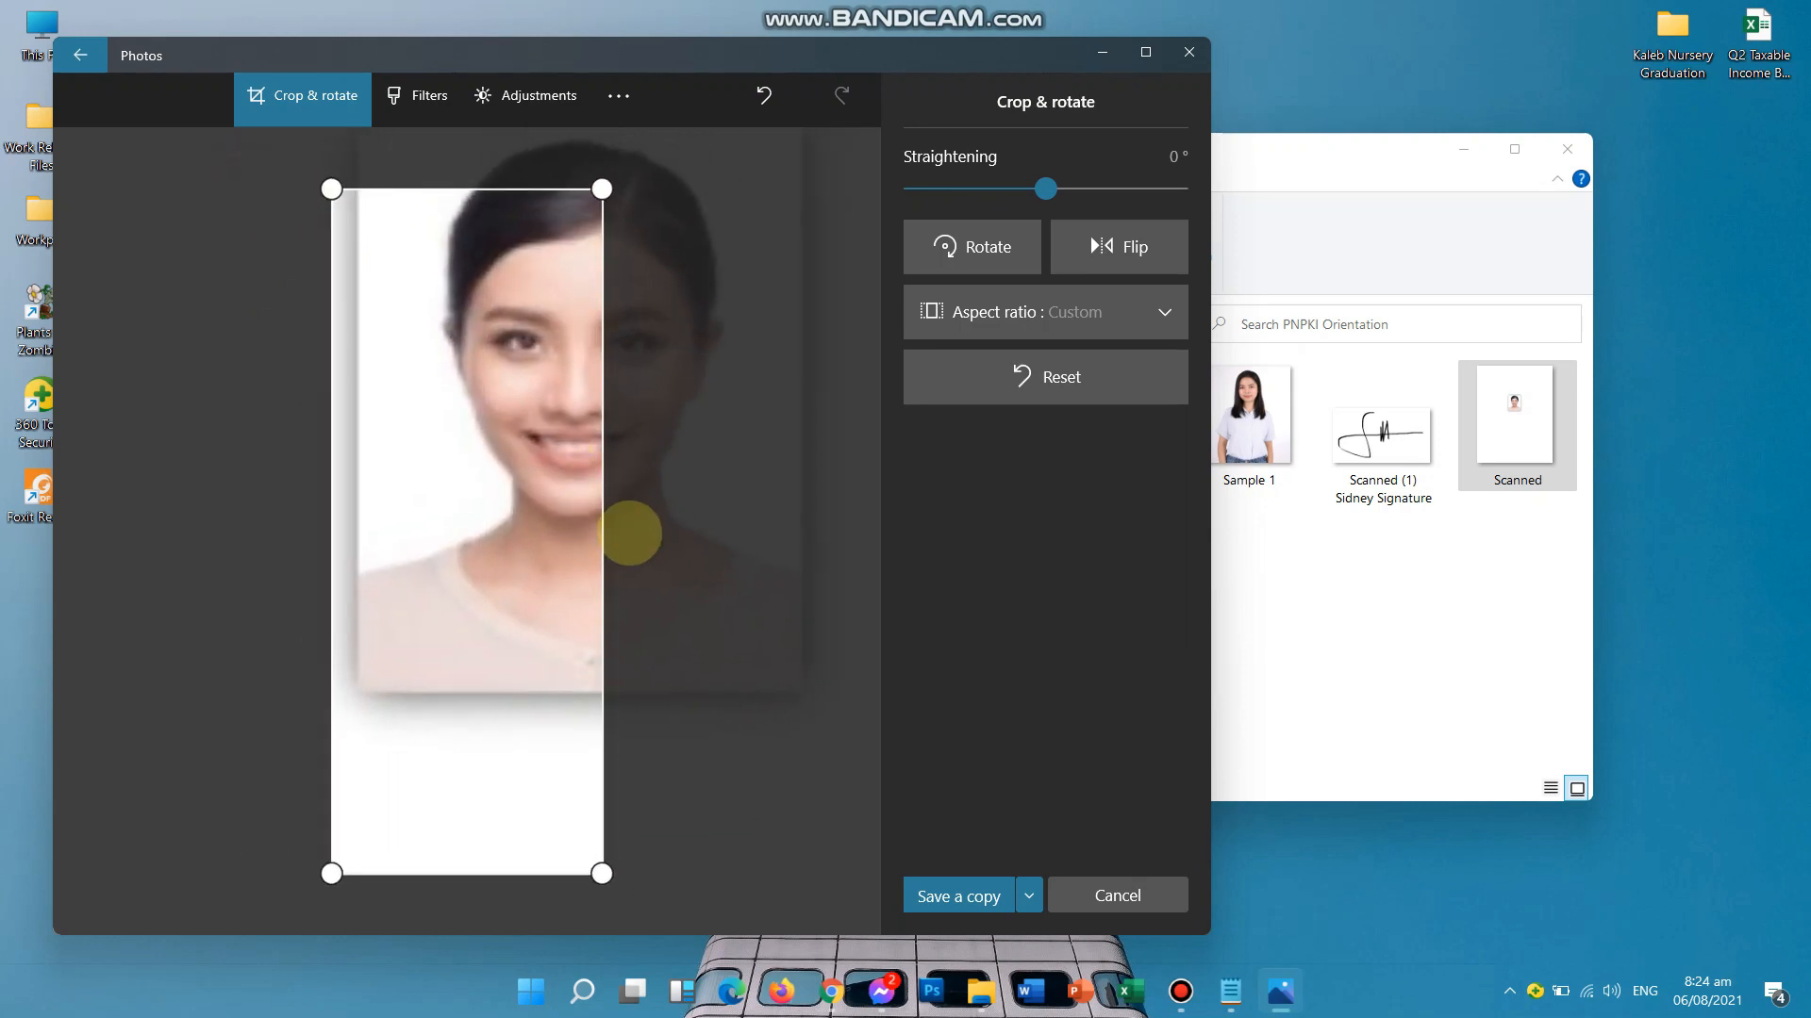
- Try straightening the photo by 10° and return the angle to 0°
drag(1045, 189, 1017, 189)
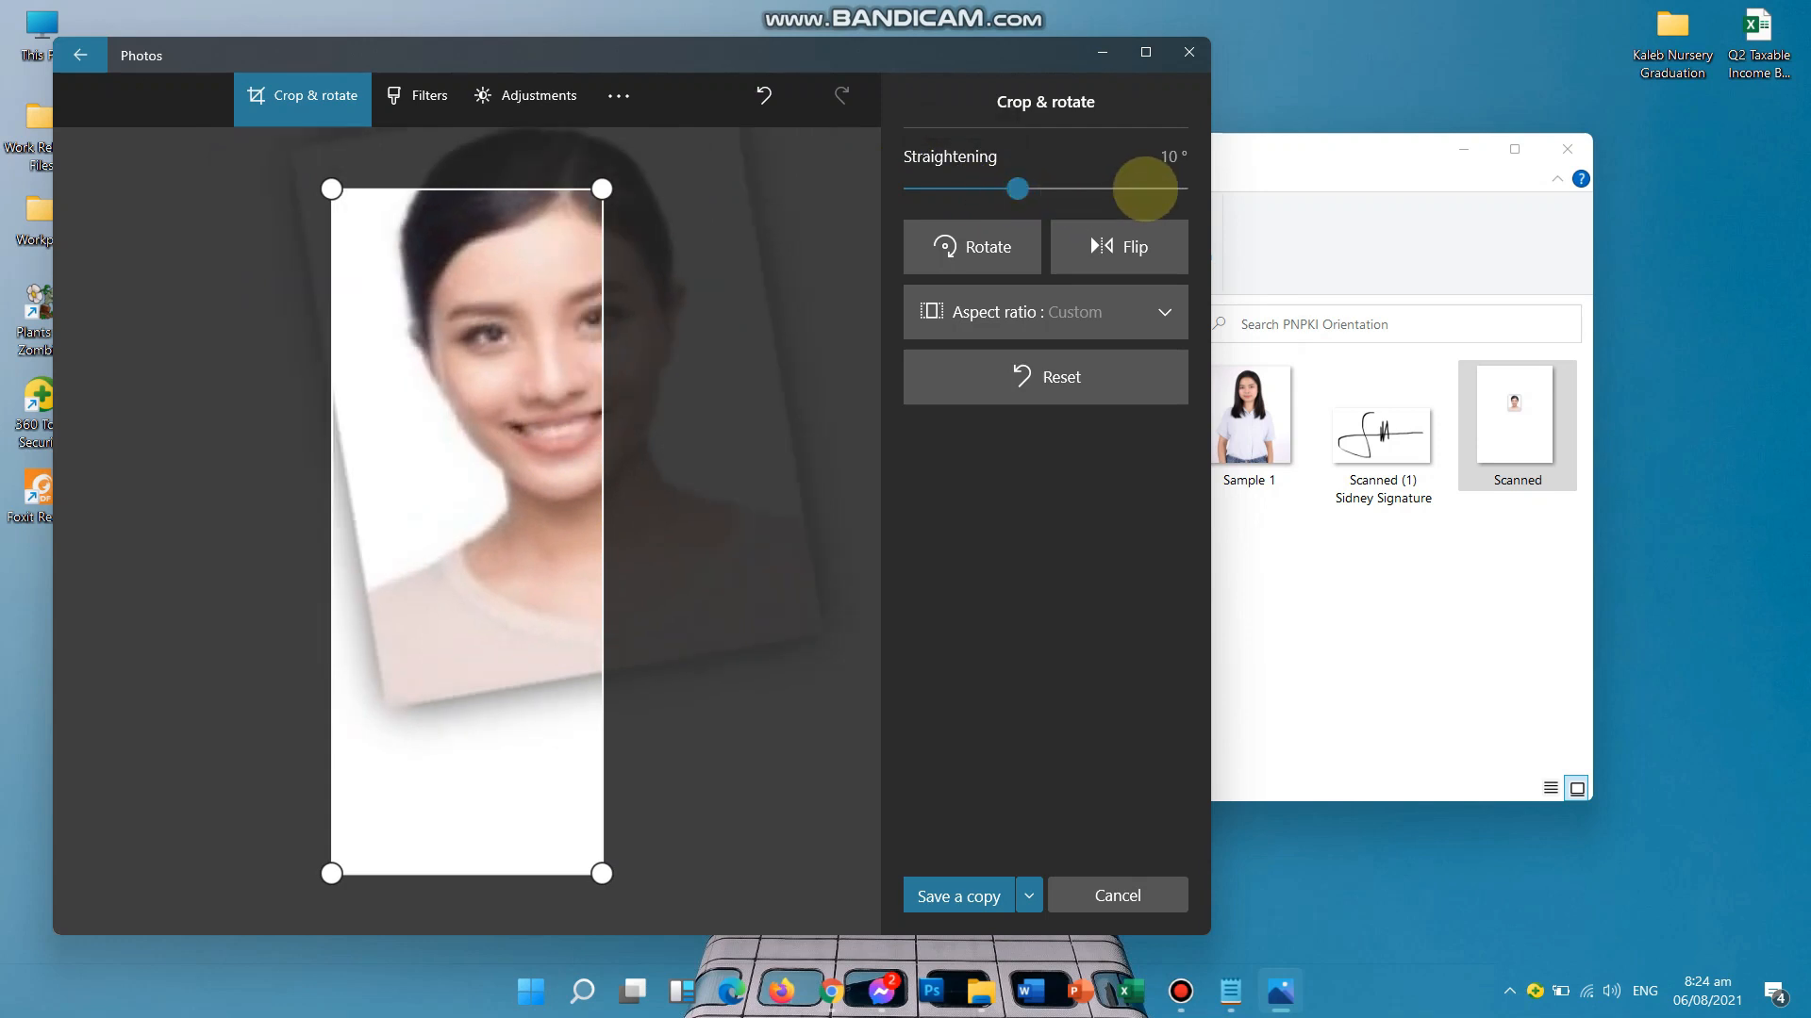
click(1041, 190)
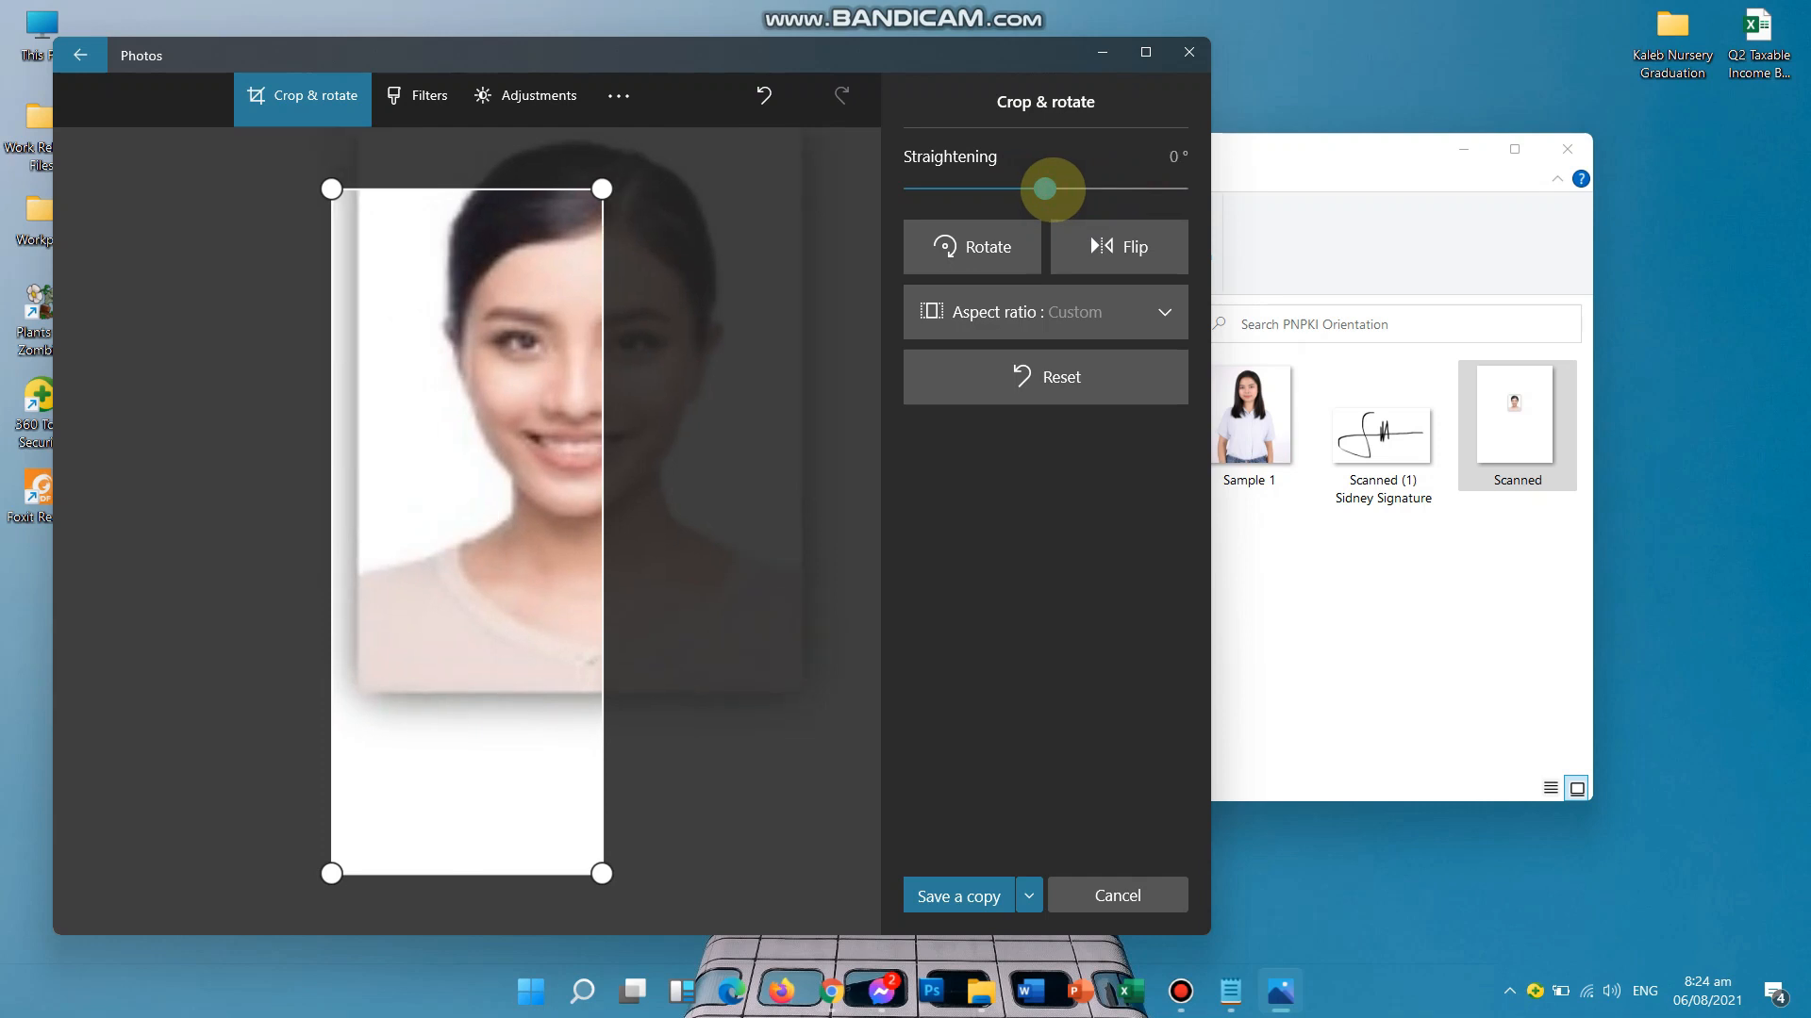
click(1044, 189)
- Reposition the photo within the crop frame and fit the frame to the portrait's edges, excluding the surrounding white page and shadow
drag(538, 365, 457, 324)
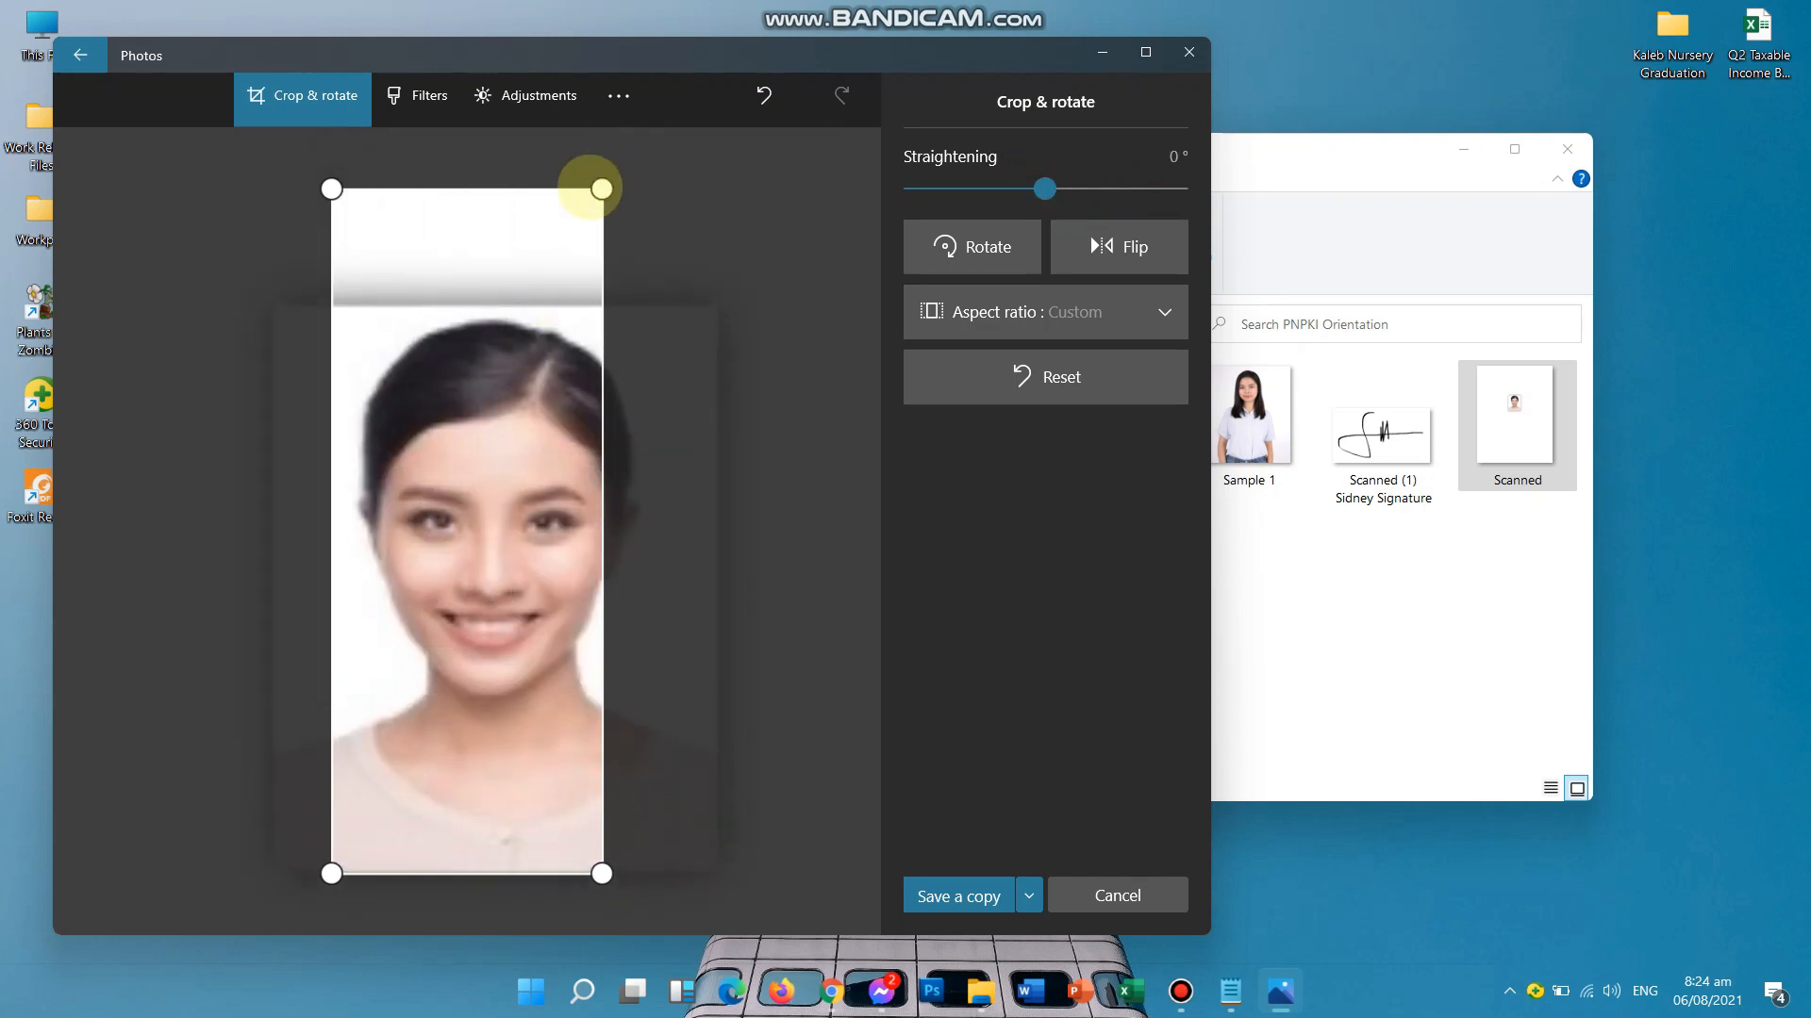
drag(601, 188, 649, 287)
drag(275, 808, 328, 865)
drag(647, 211, 671, 254)
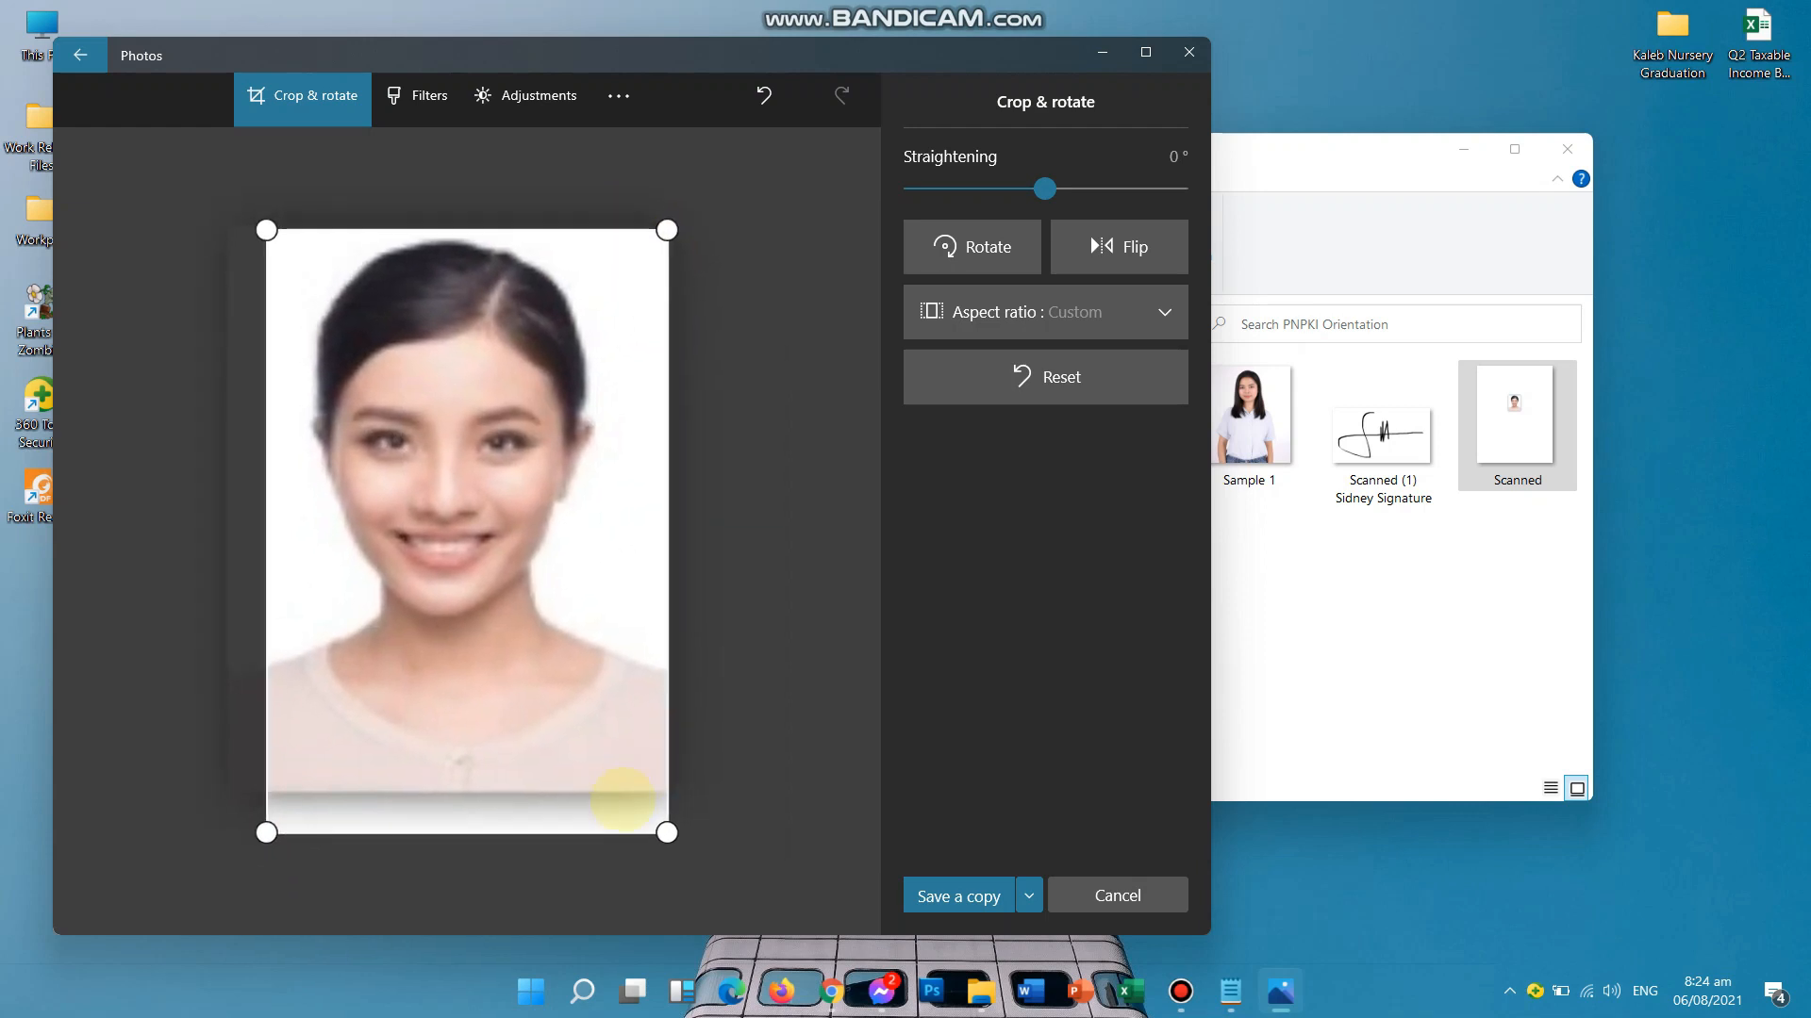
drag(479, 842, 472, 802)
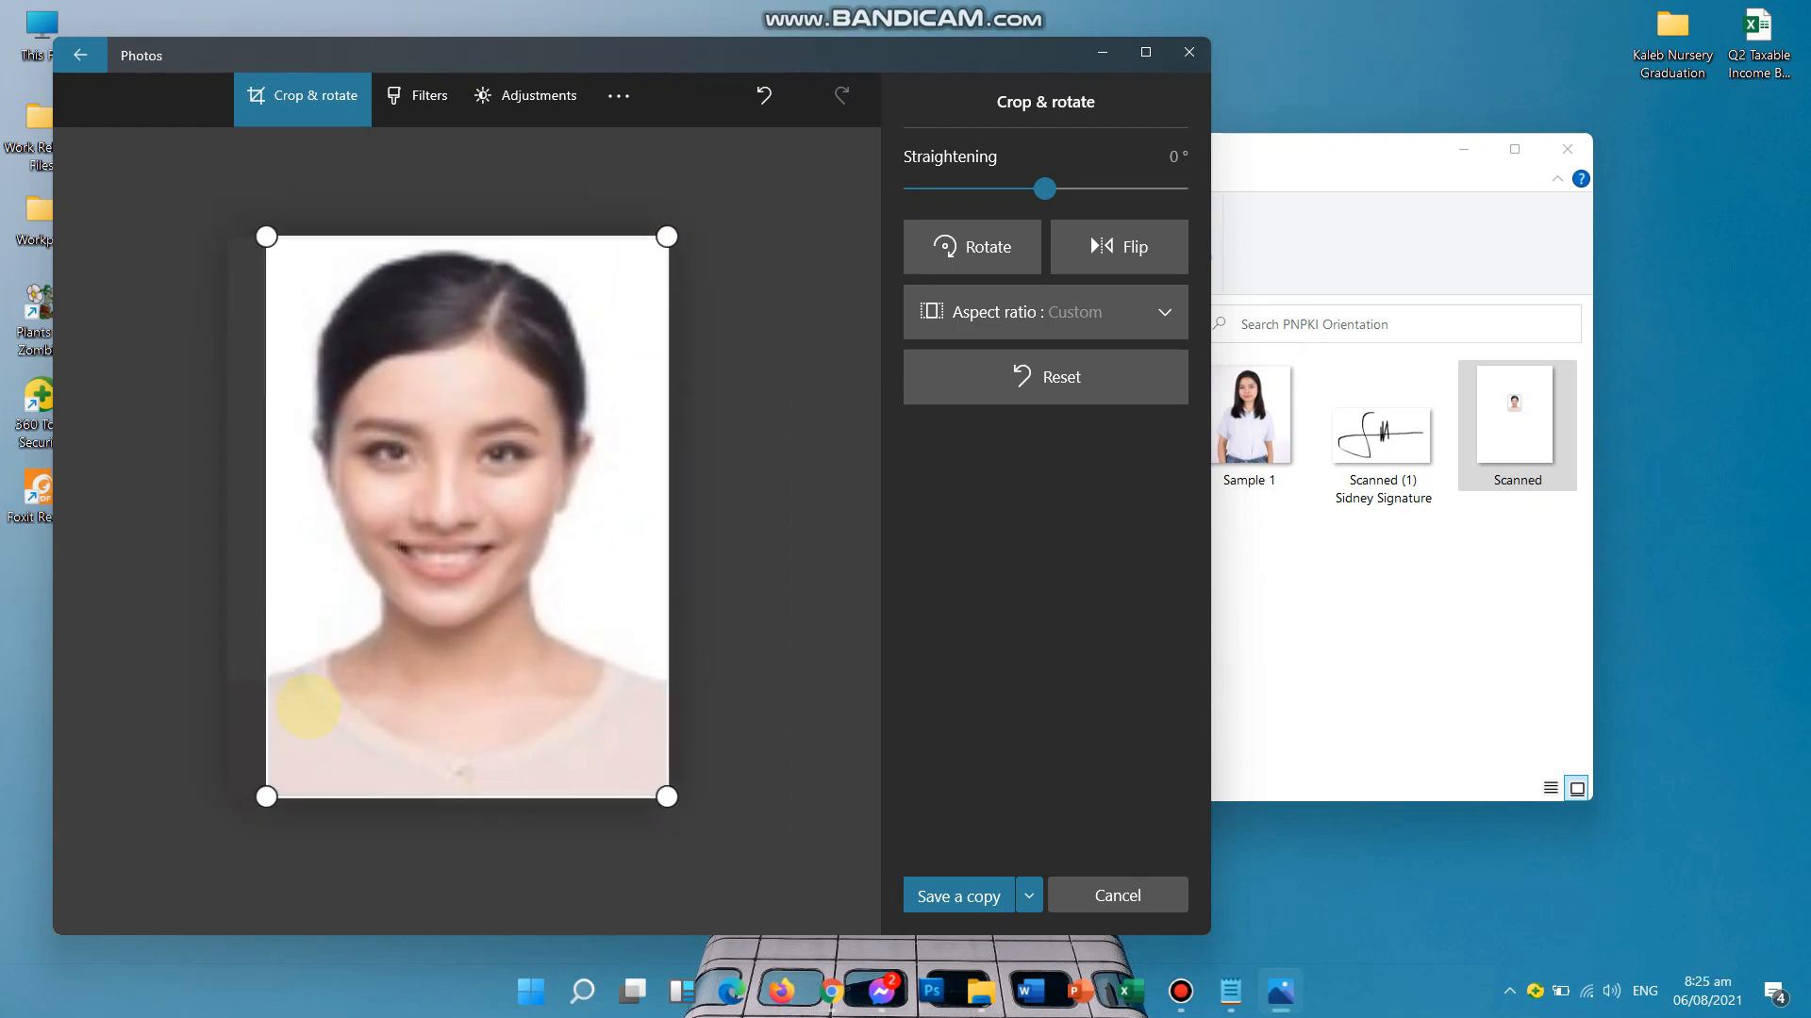
drag(267, 608, 251, 626)
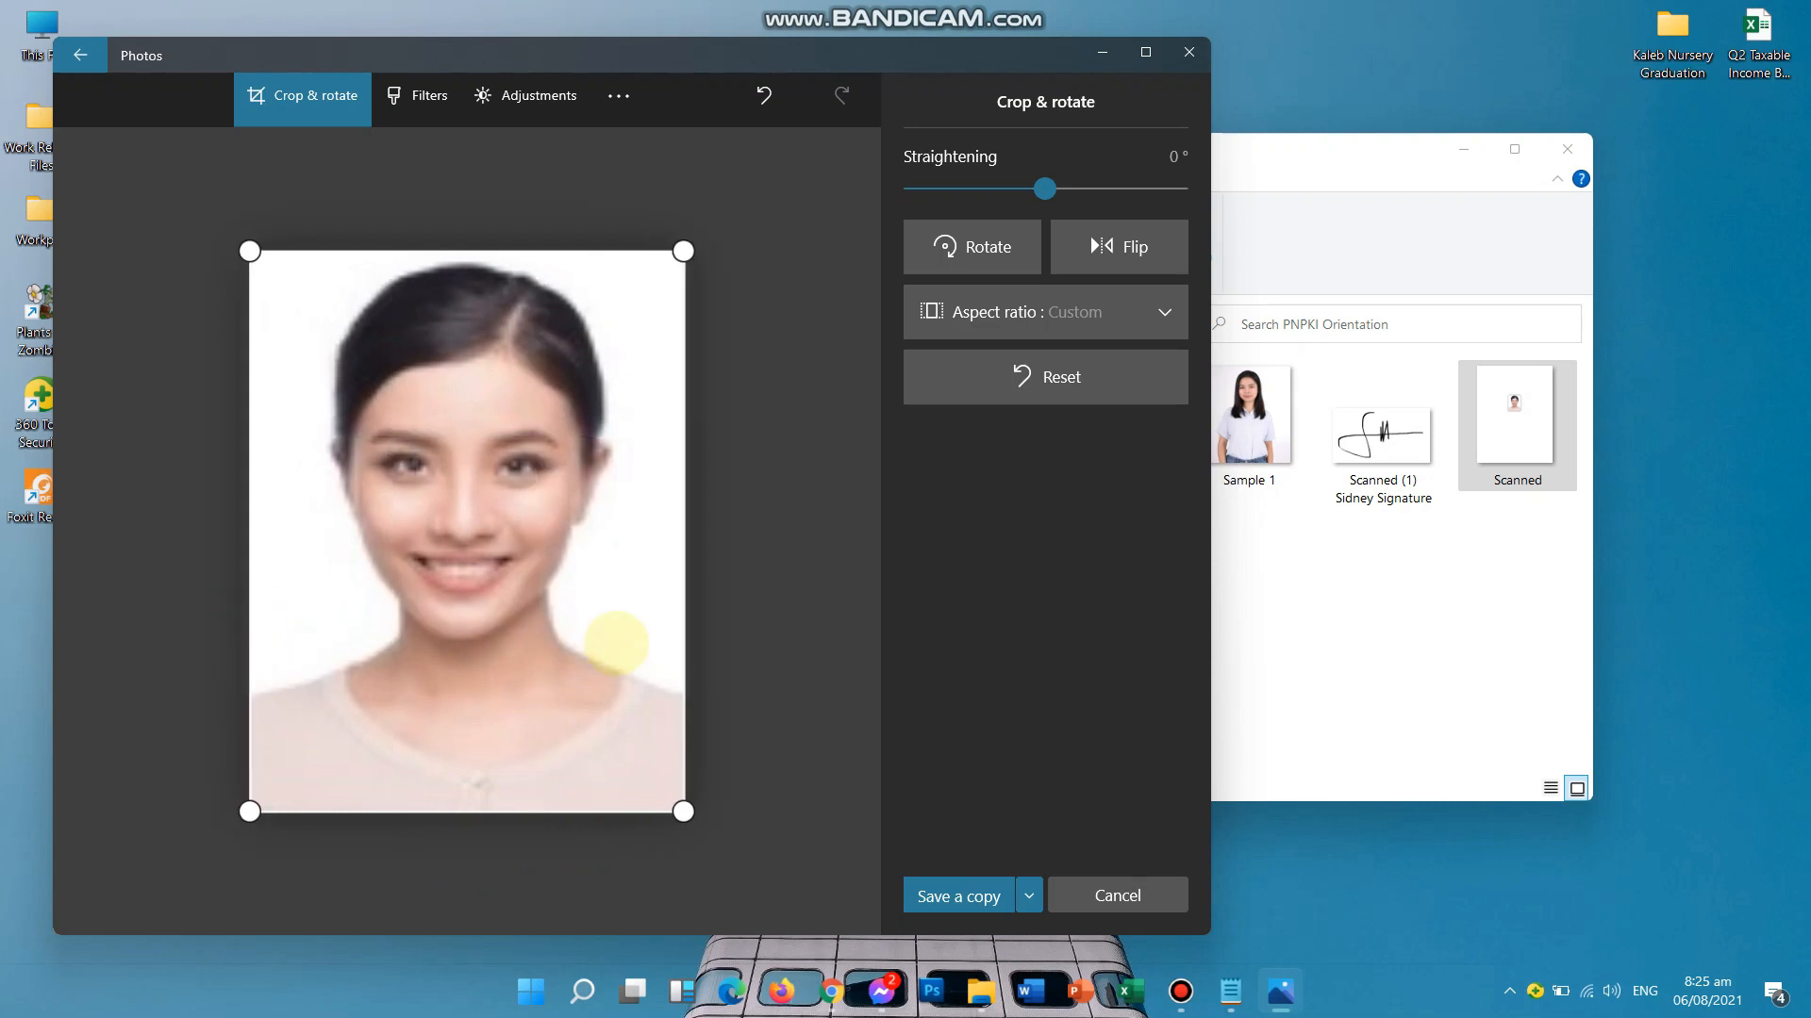
- Save the cropped photo as a JPG copy named "Scanned ID PASSPORT" in the PNPKI Orientation folder, and close the photo
click(941, 897)
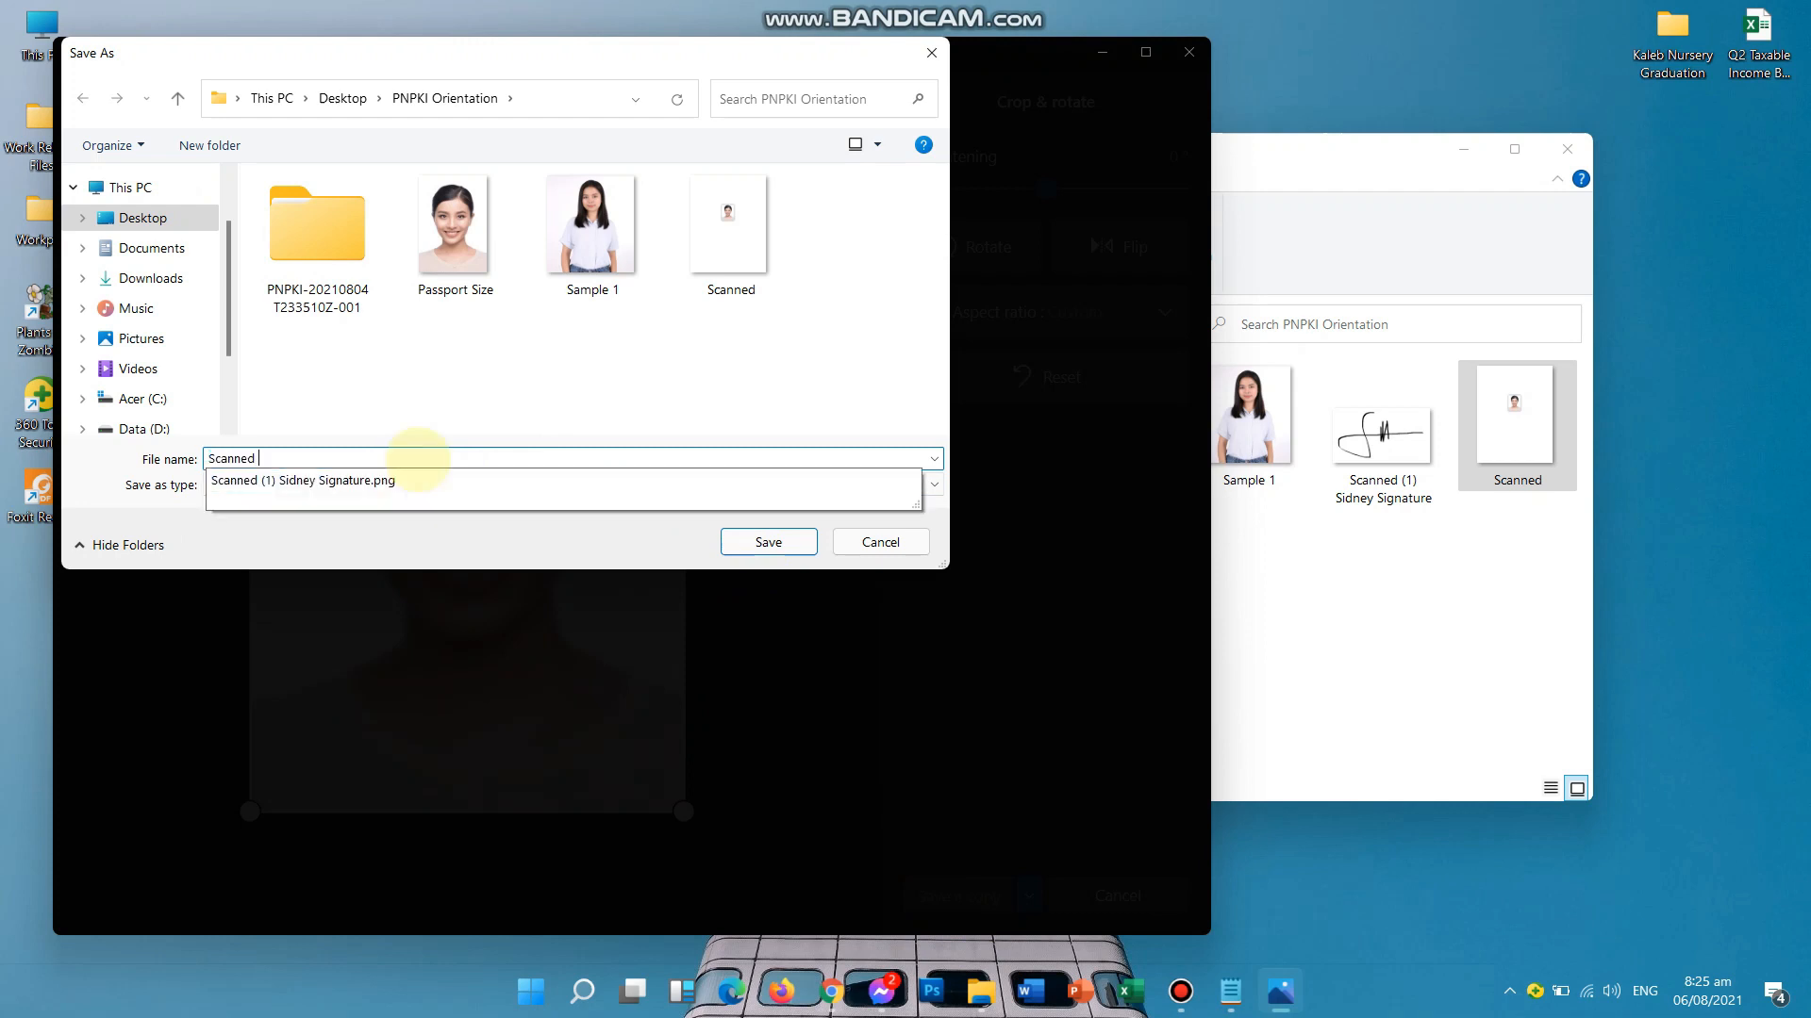
text(ID PASSPORT)
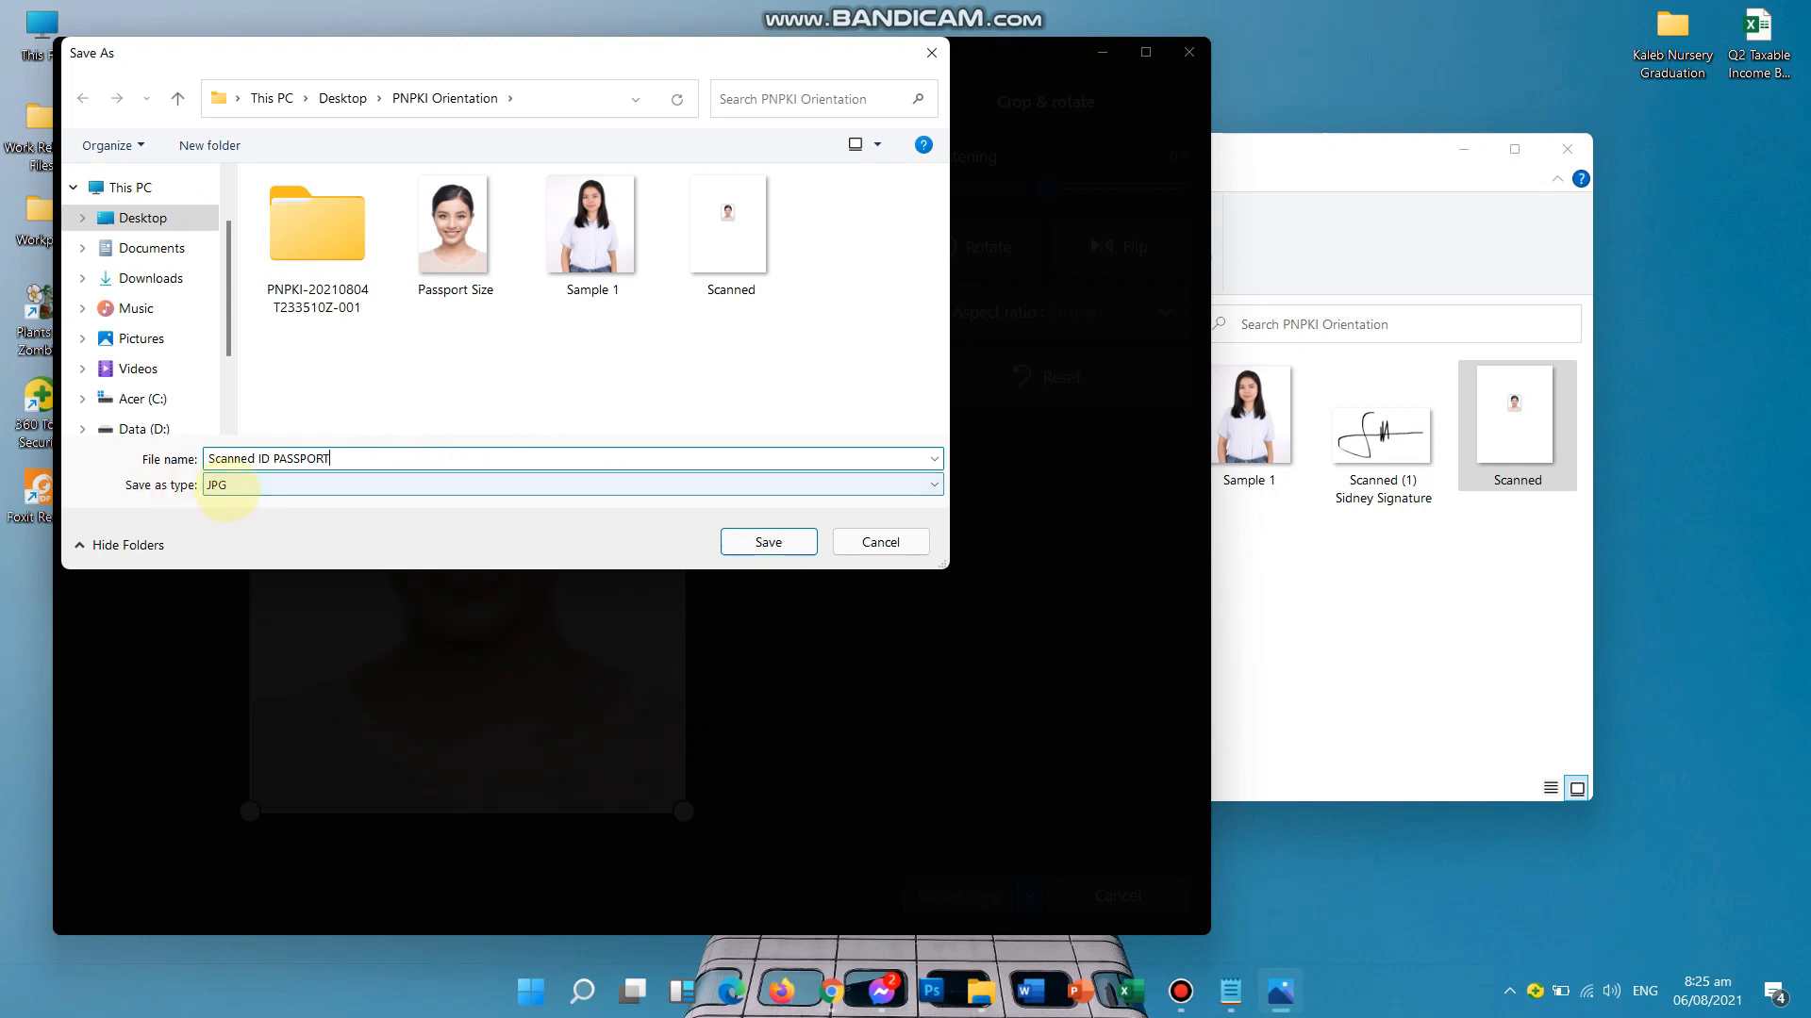
click(750, 540)
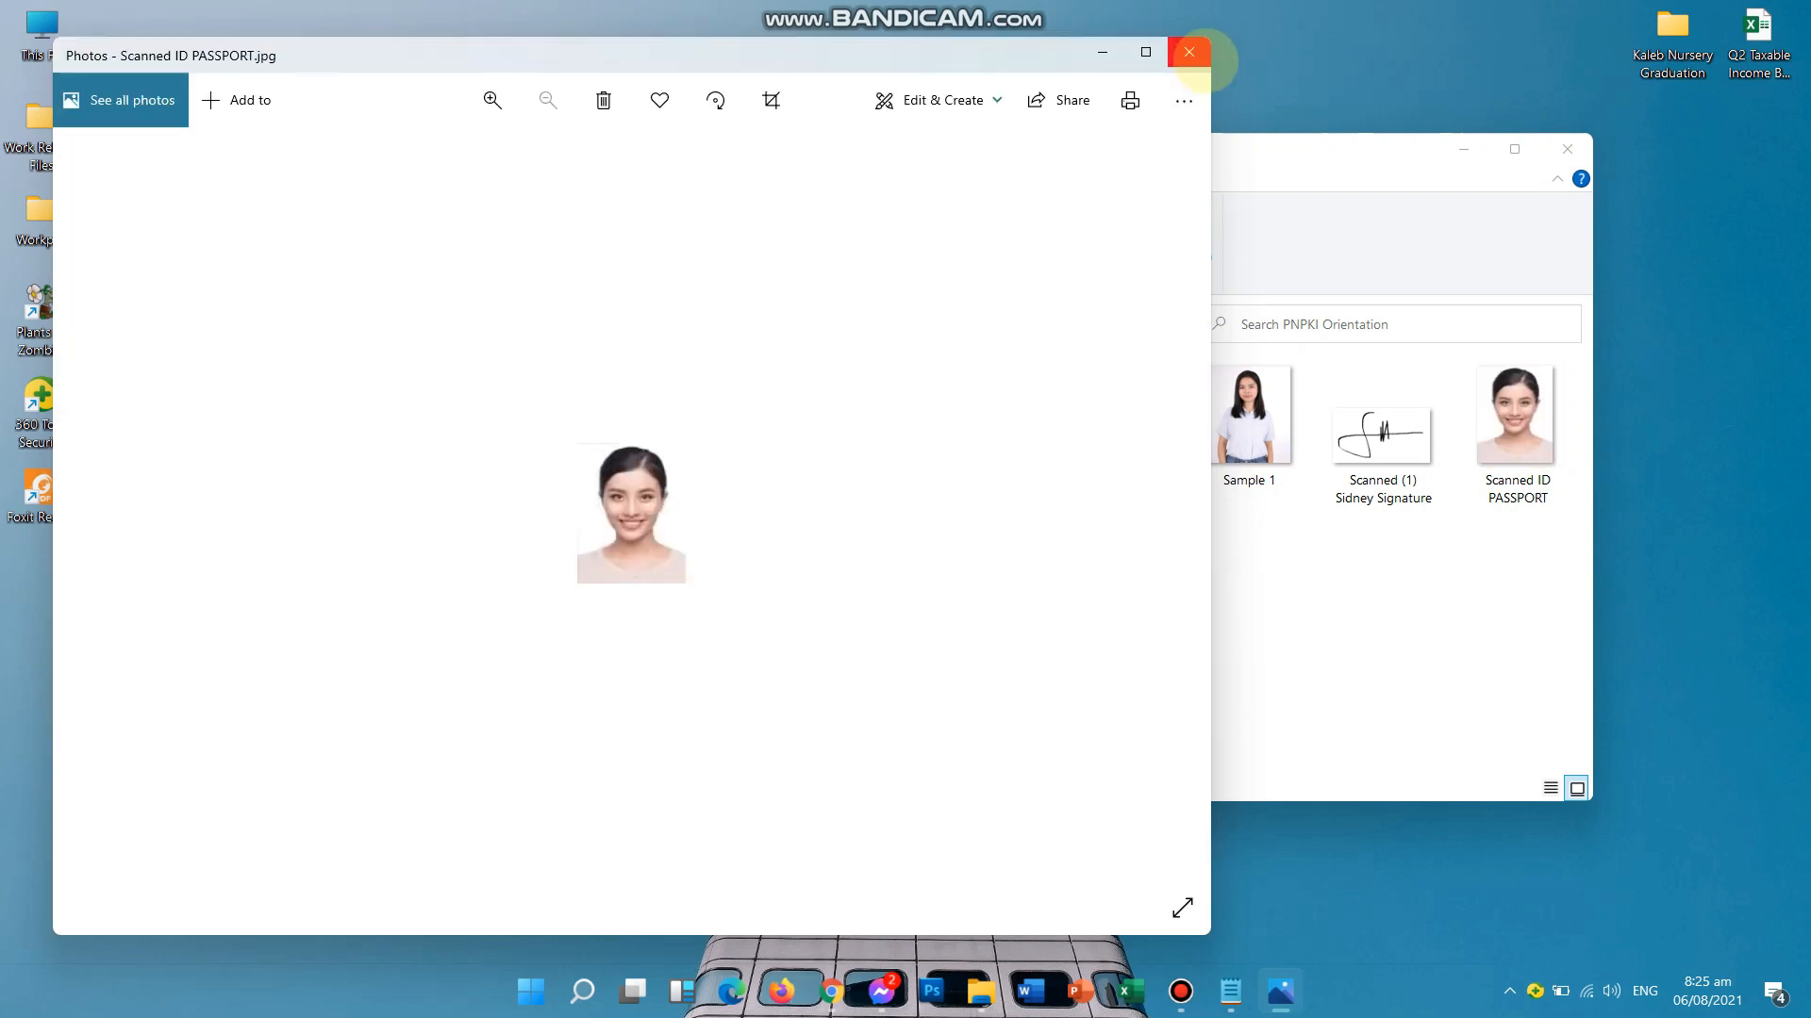
click(1199, 55)
- Preview the Scanned ID PASSPORT image from the folder, close the preview and minimize the folder window
click(1366, 695)
double_click(1518, 420)
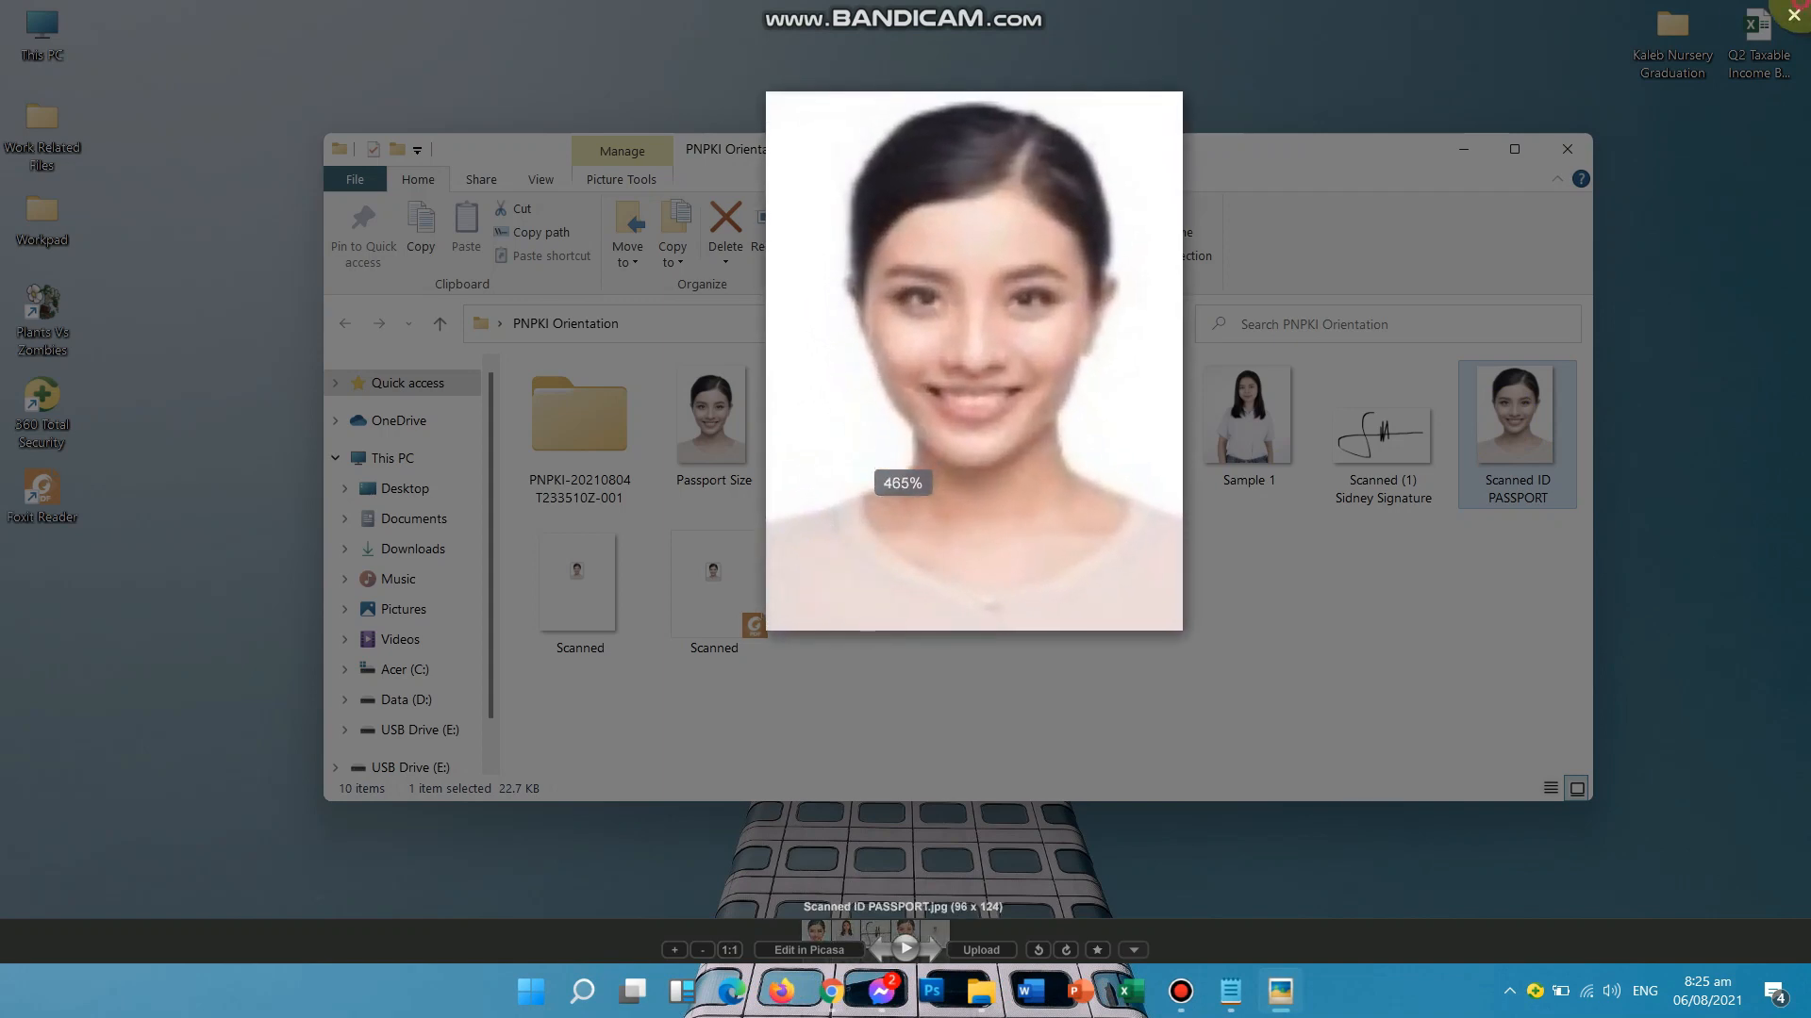
click(1794, 15)
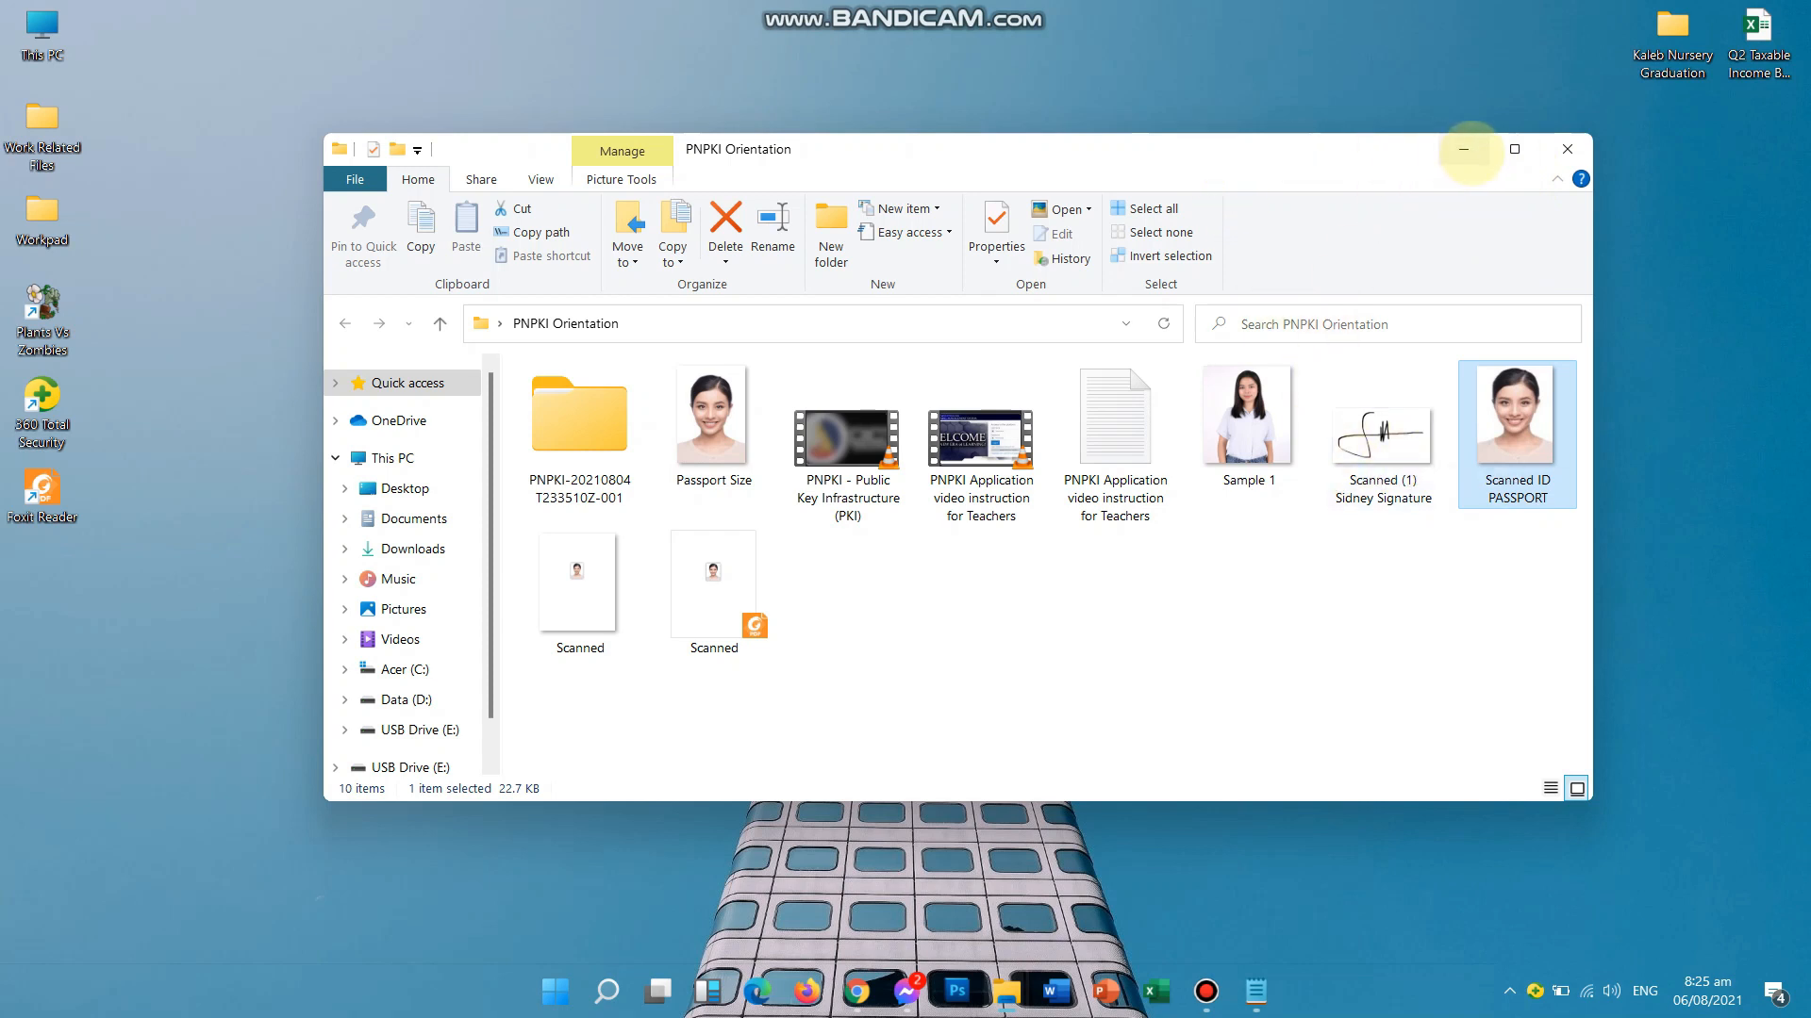
click(1470, 152)
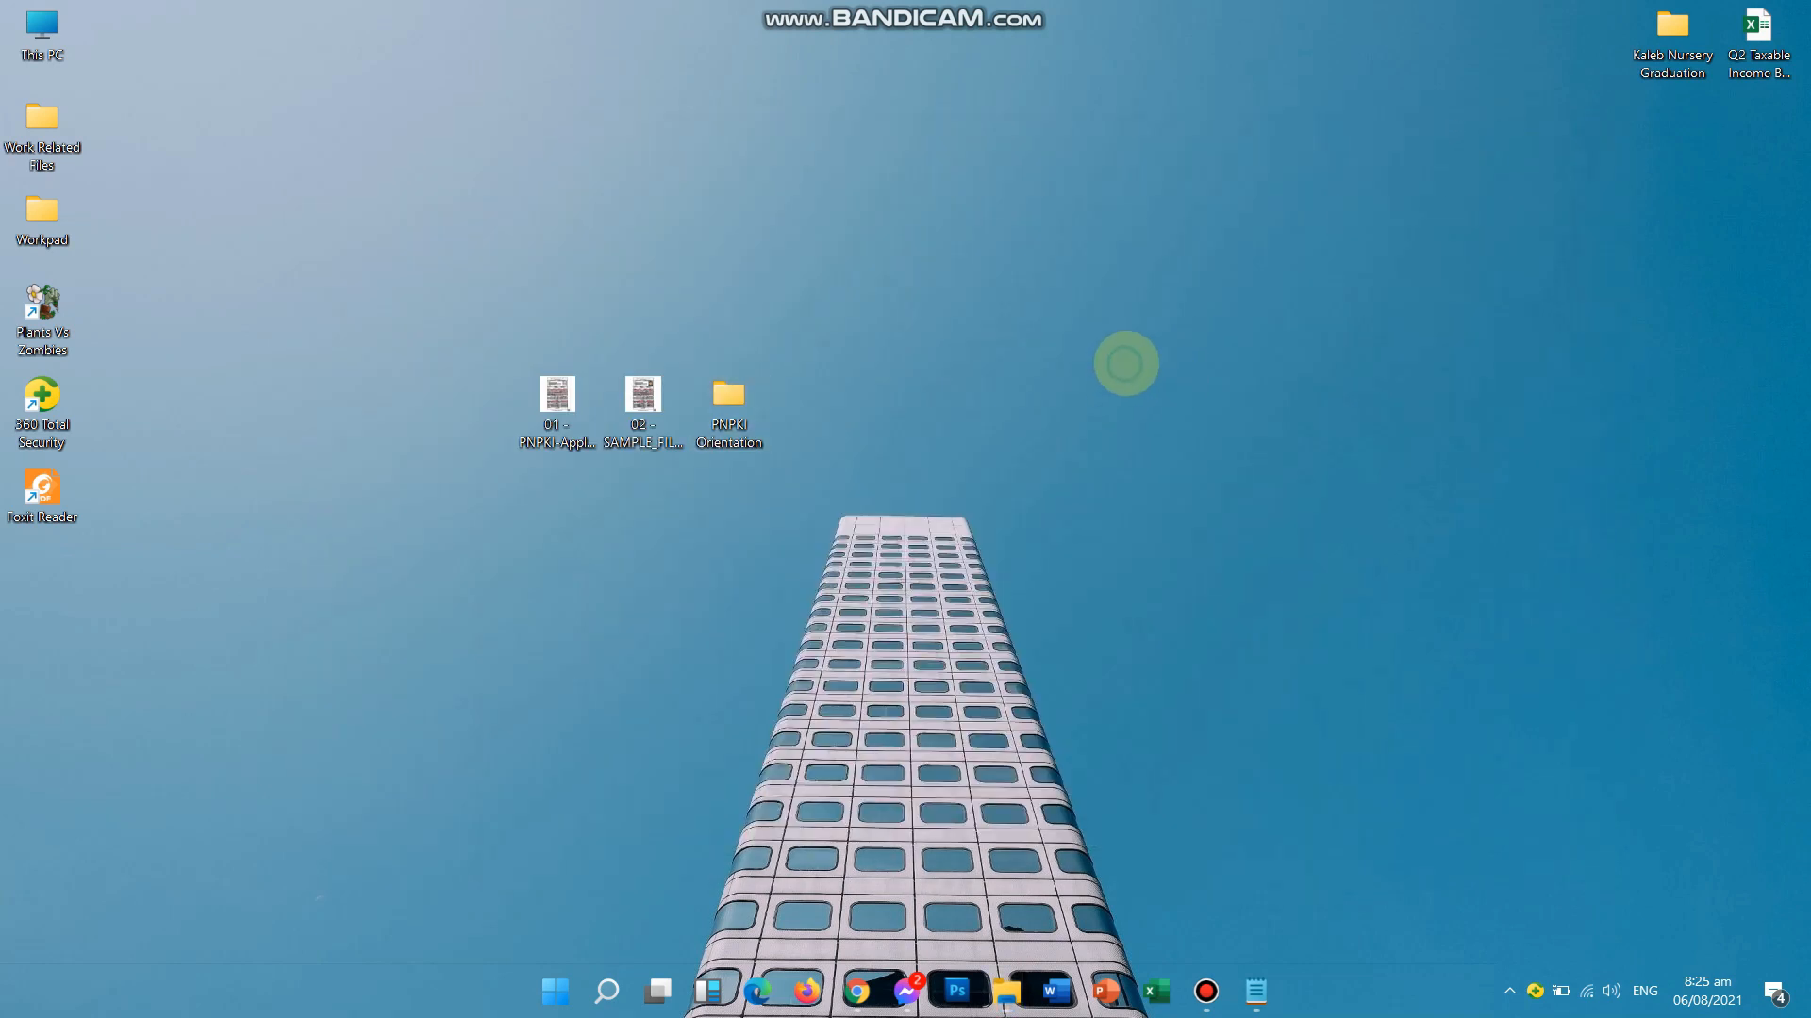
- Refresh the desktop, review the passport ID picture and signature items in the untitled Notepad outline, and minimize it
right_click(1124, 365)
click(1201, 436)
mouse_move(1258, 990)
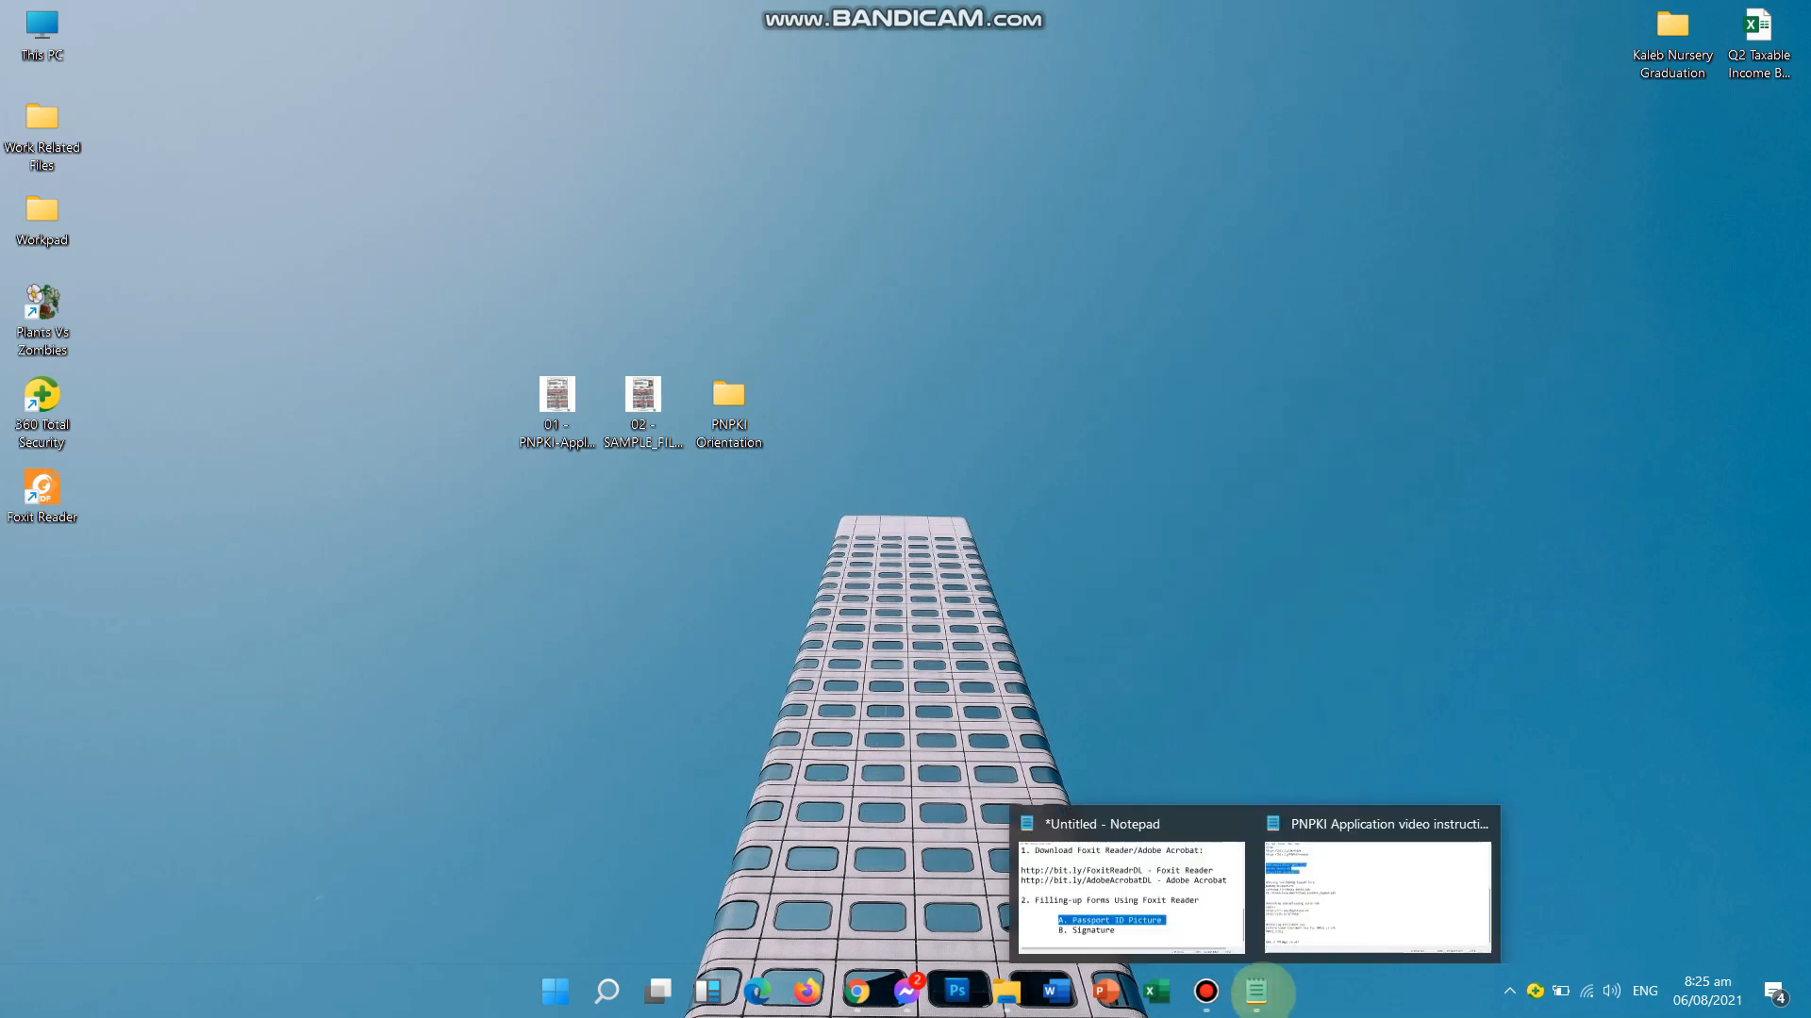
click(1113, 892)
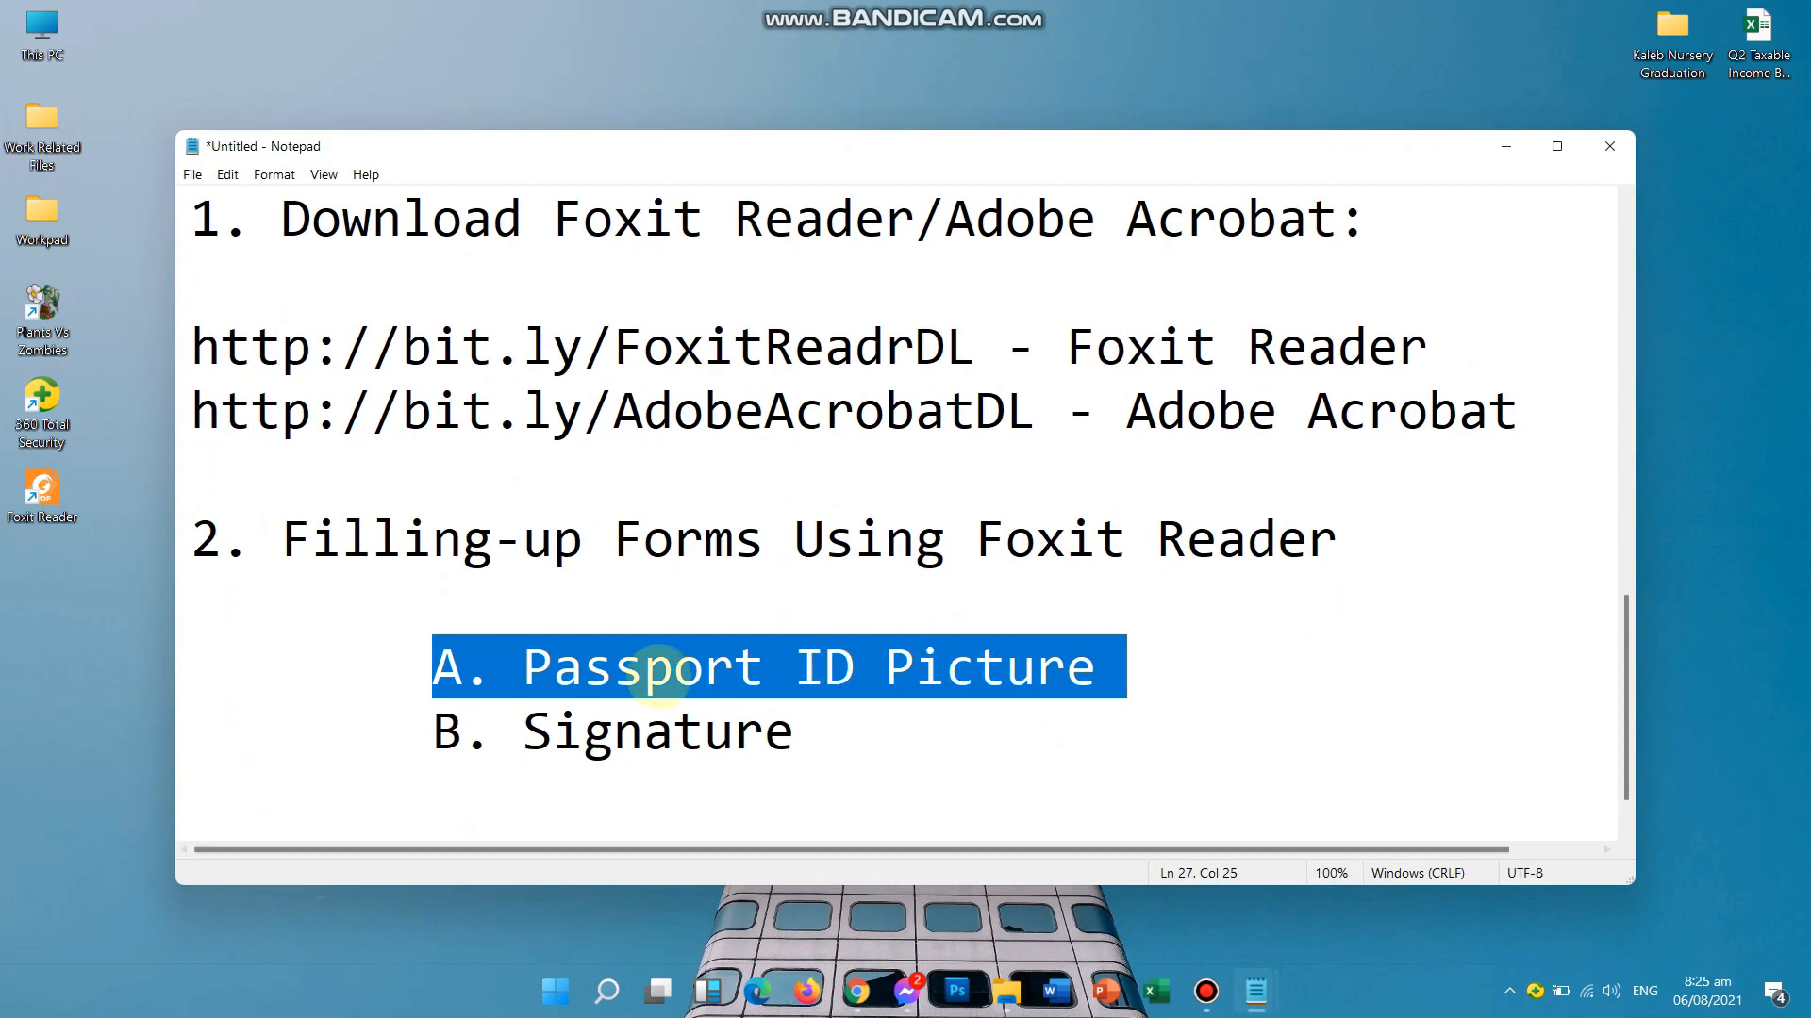
click(1506, 147)
- Open the 01 - PNPKI-ApplicationForm PDF from the desktop at its first-page photo box and collapse the form fields notice
click(552, 409)
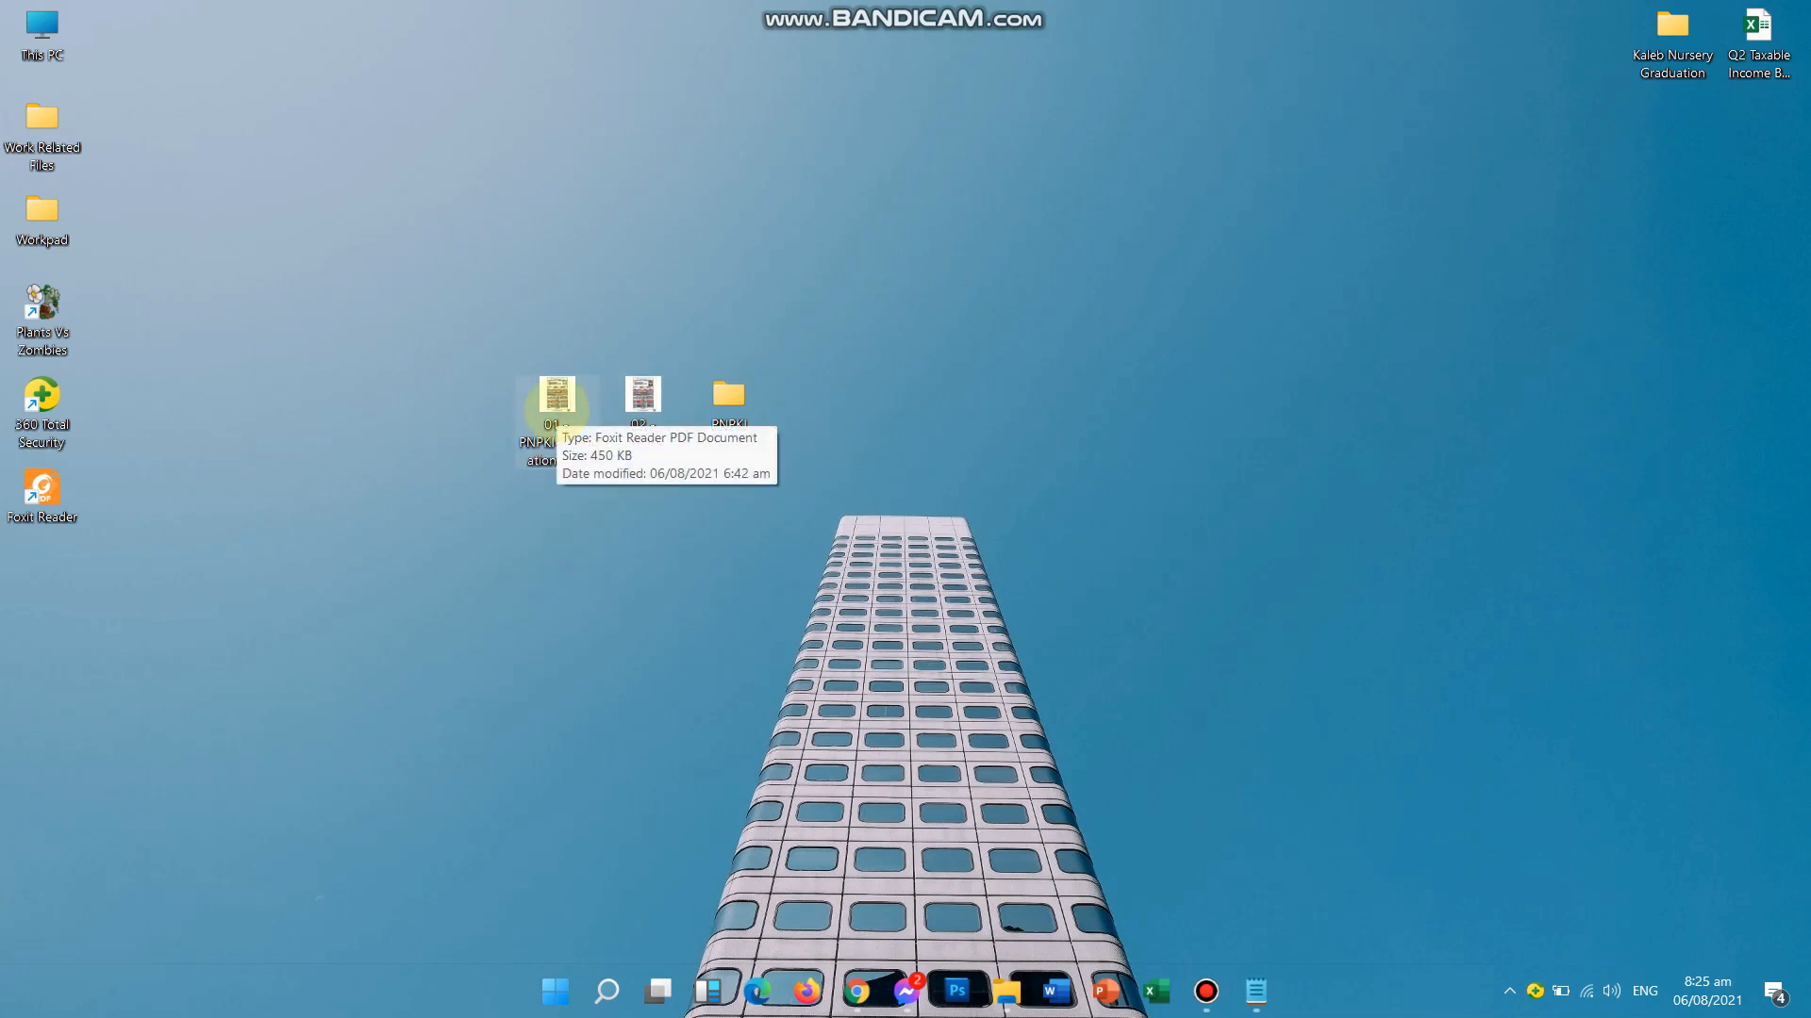
click(556, 410)
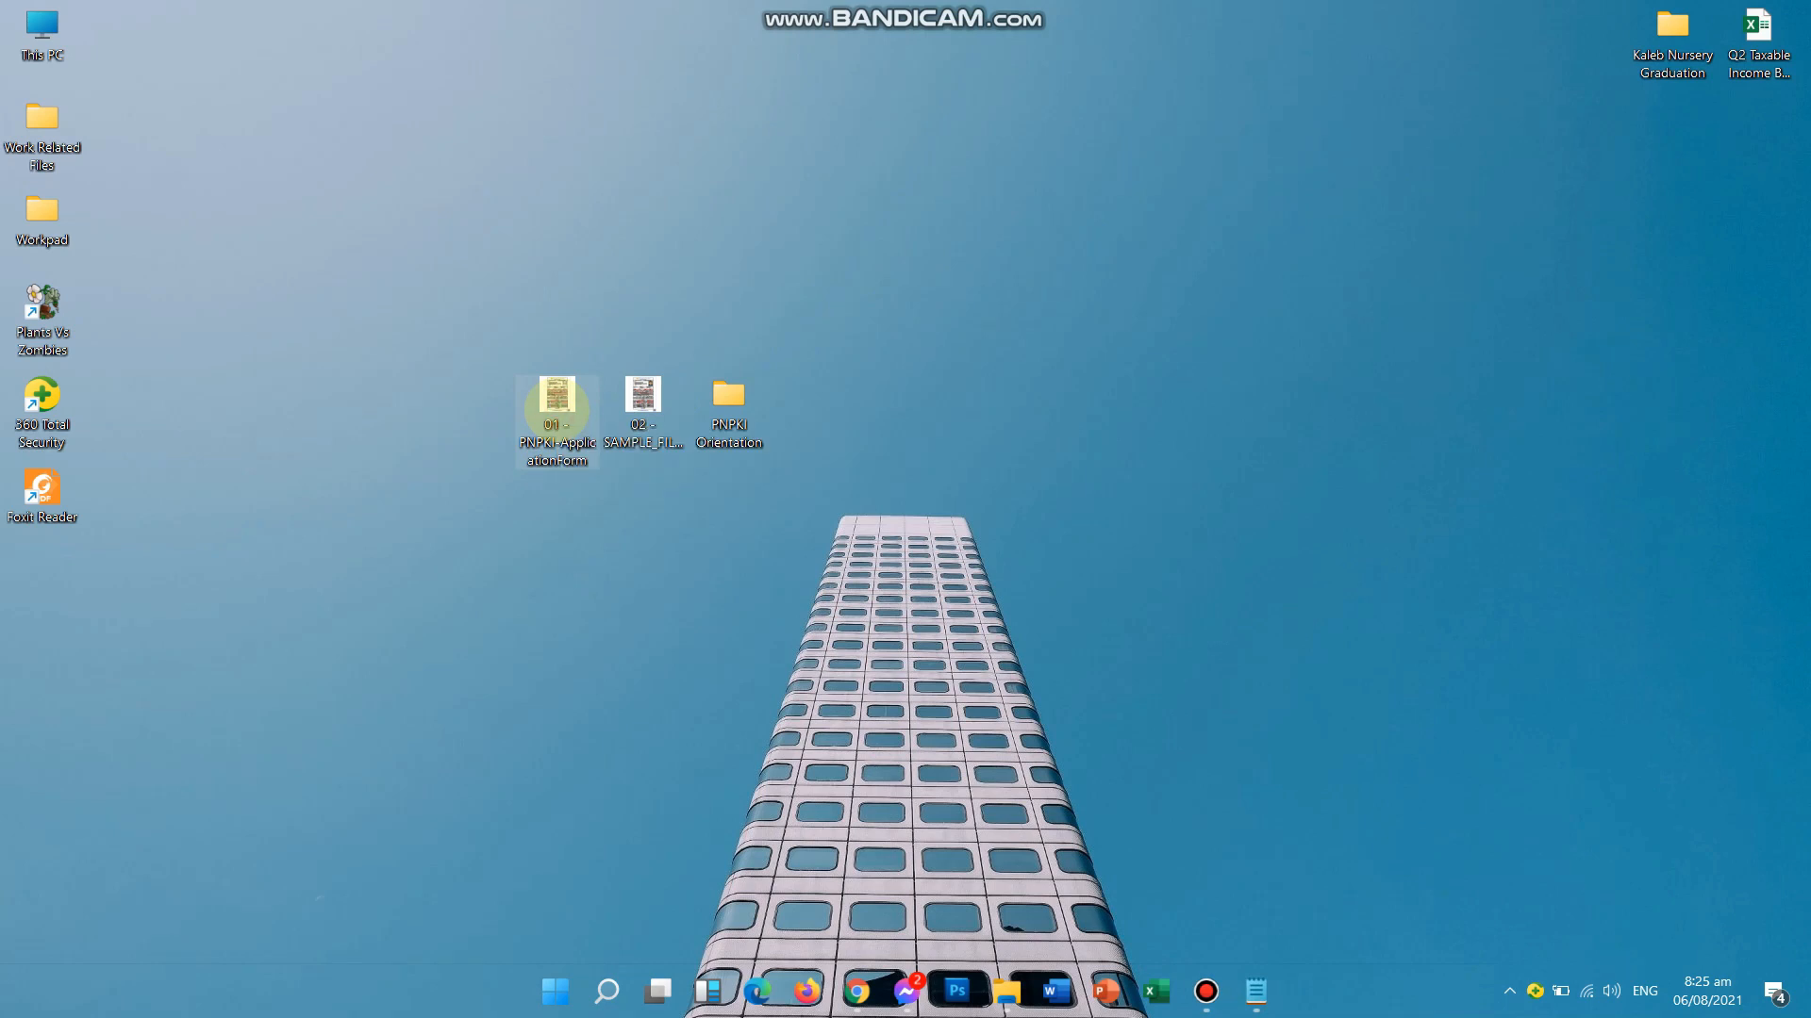
double_click(556, 409)
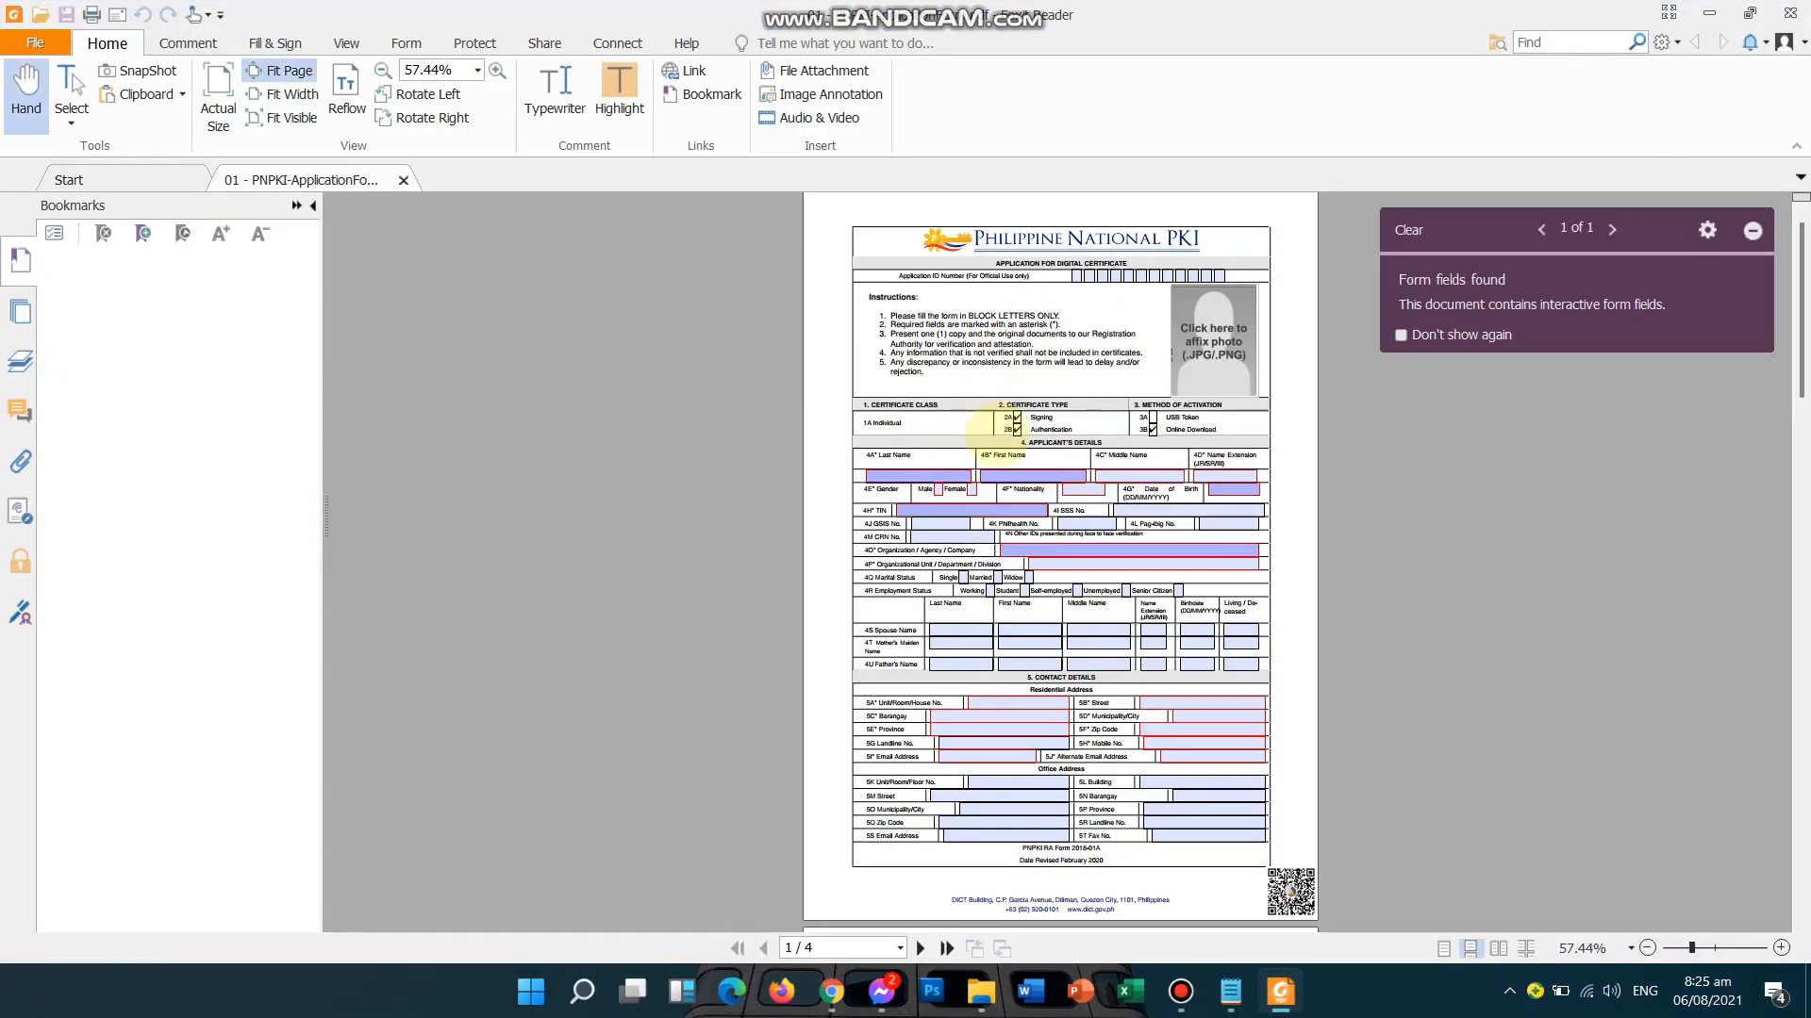
scroll(1075, 438, up, 2)
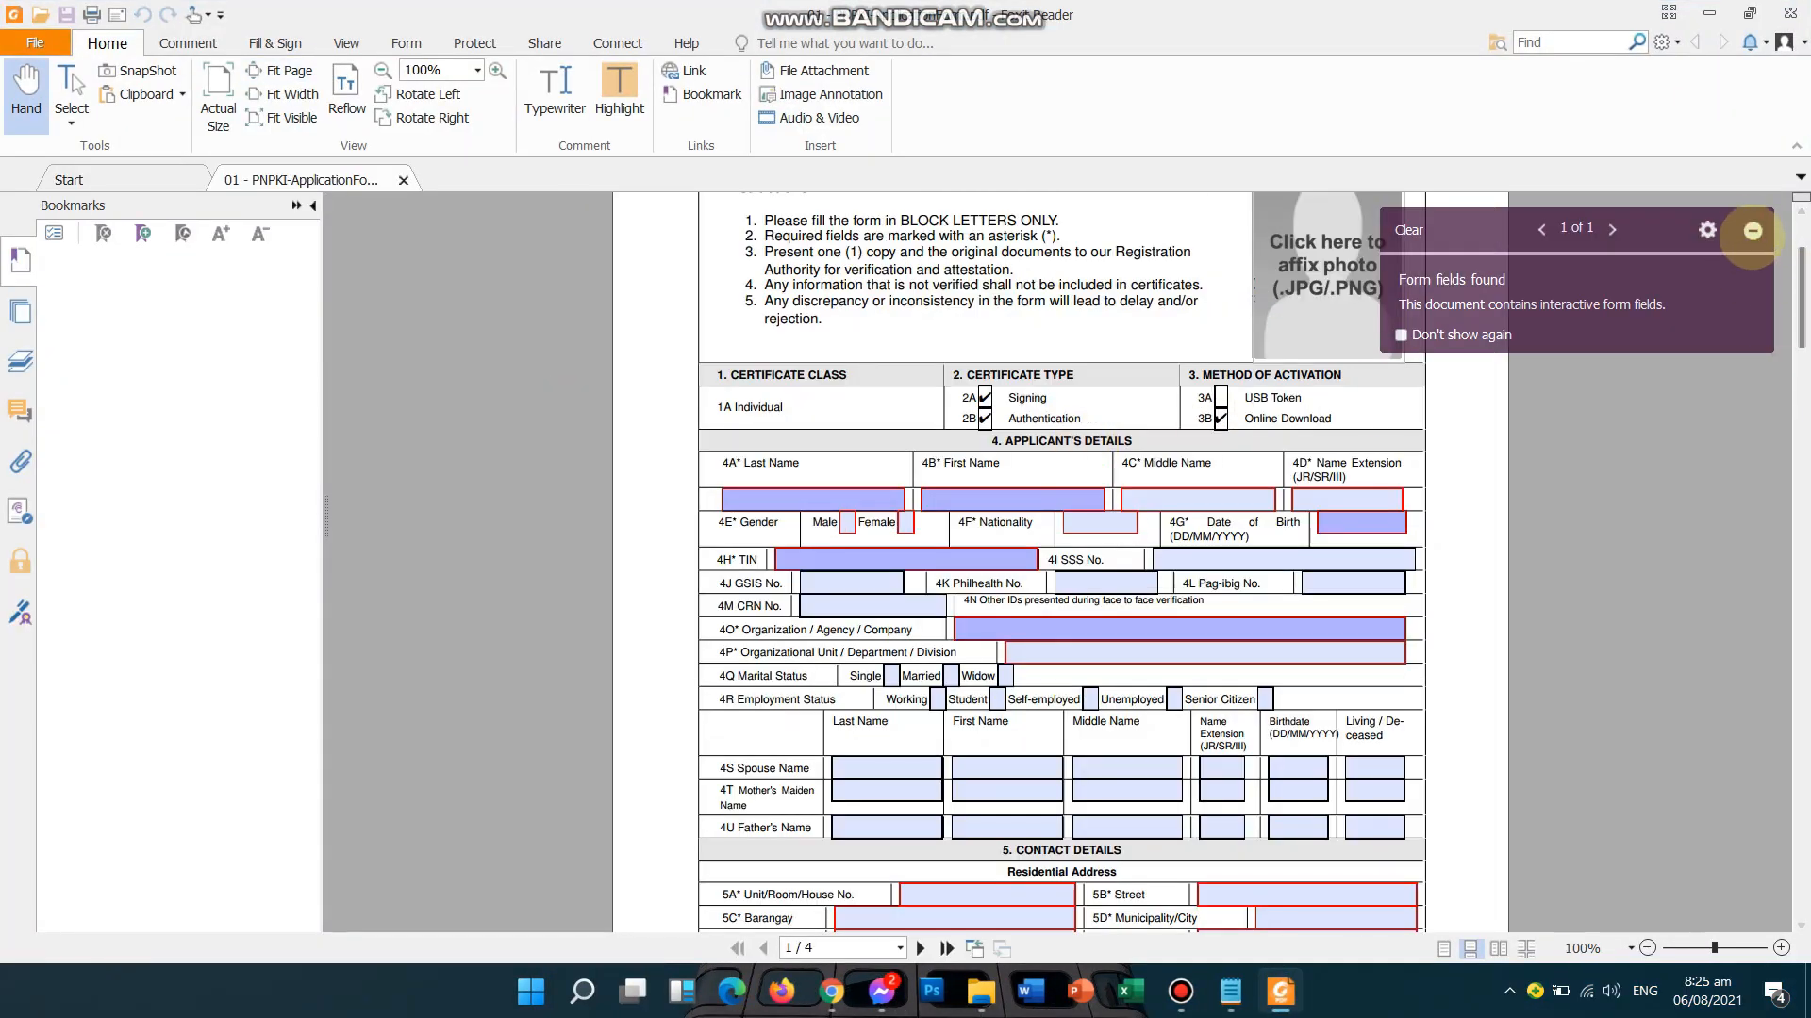
click(1751, 231)
scroll(1094, 462, up, 3)
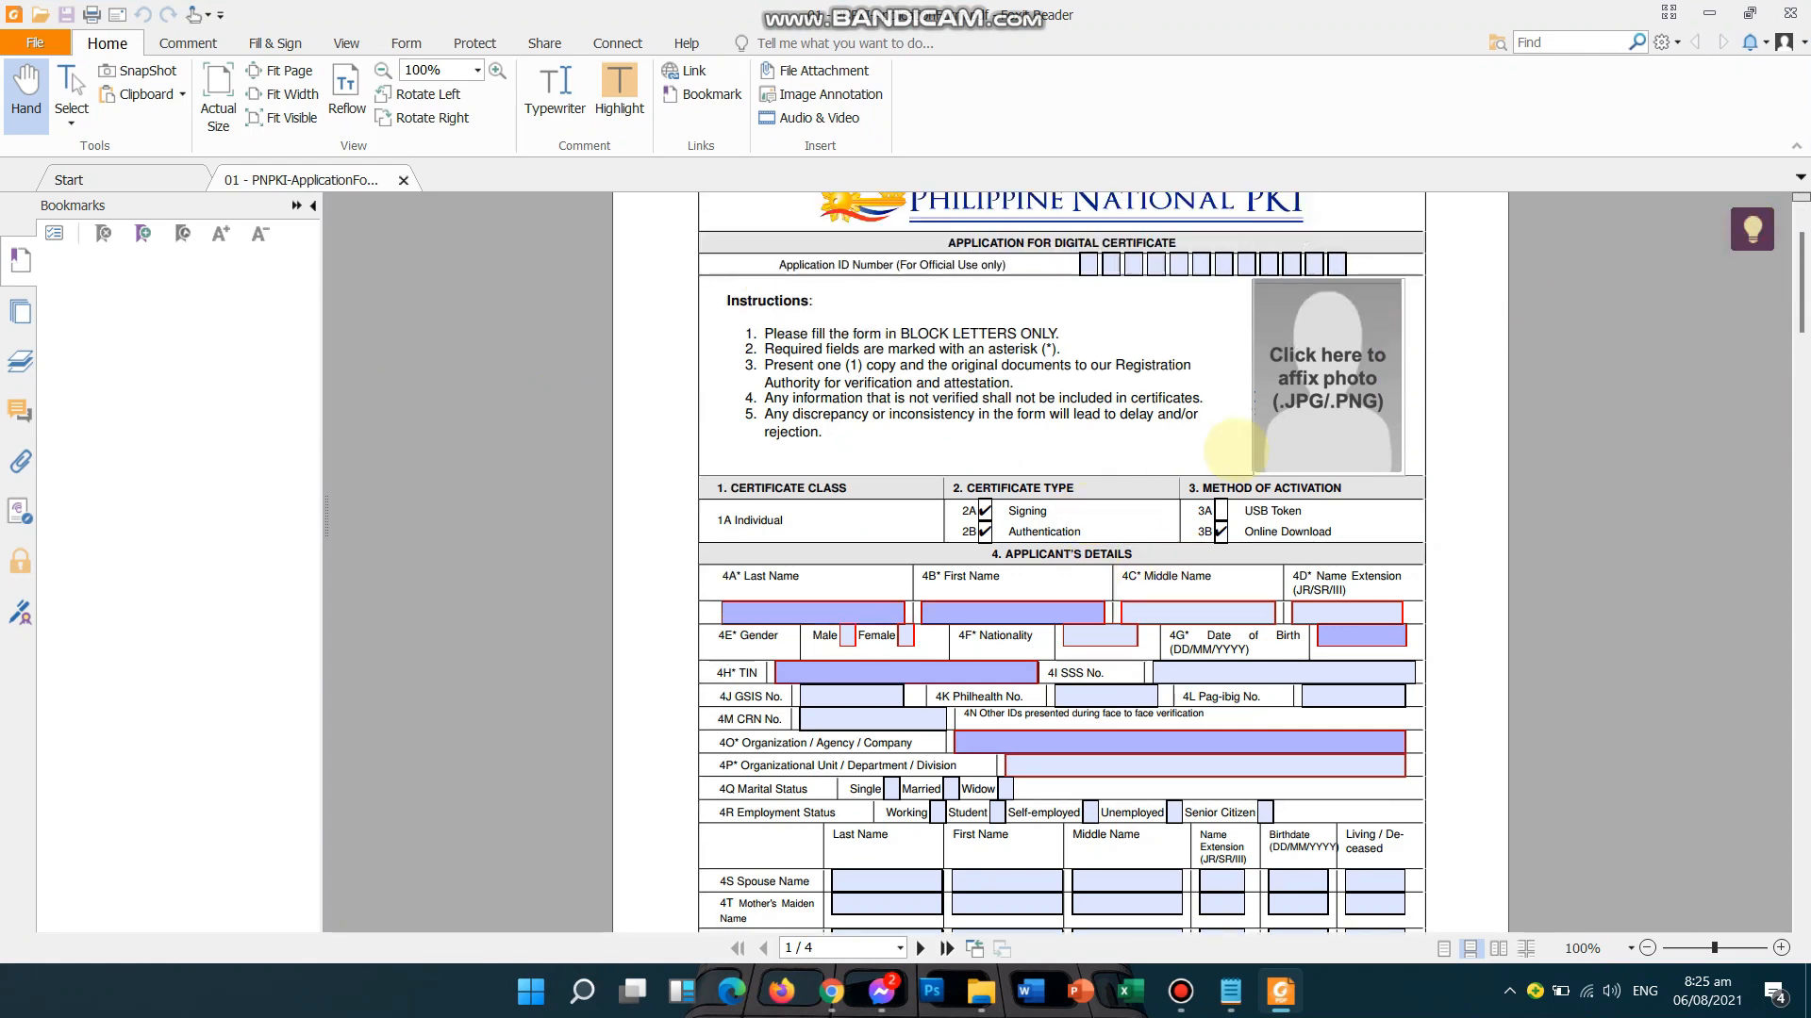
scroll(1339, 363, up, 1)
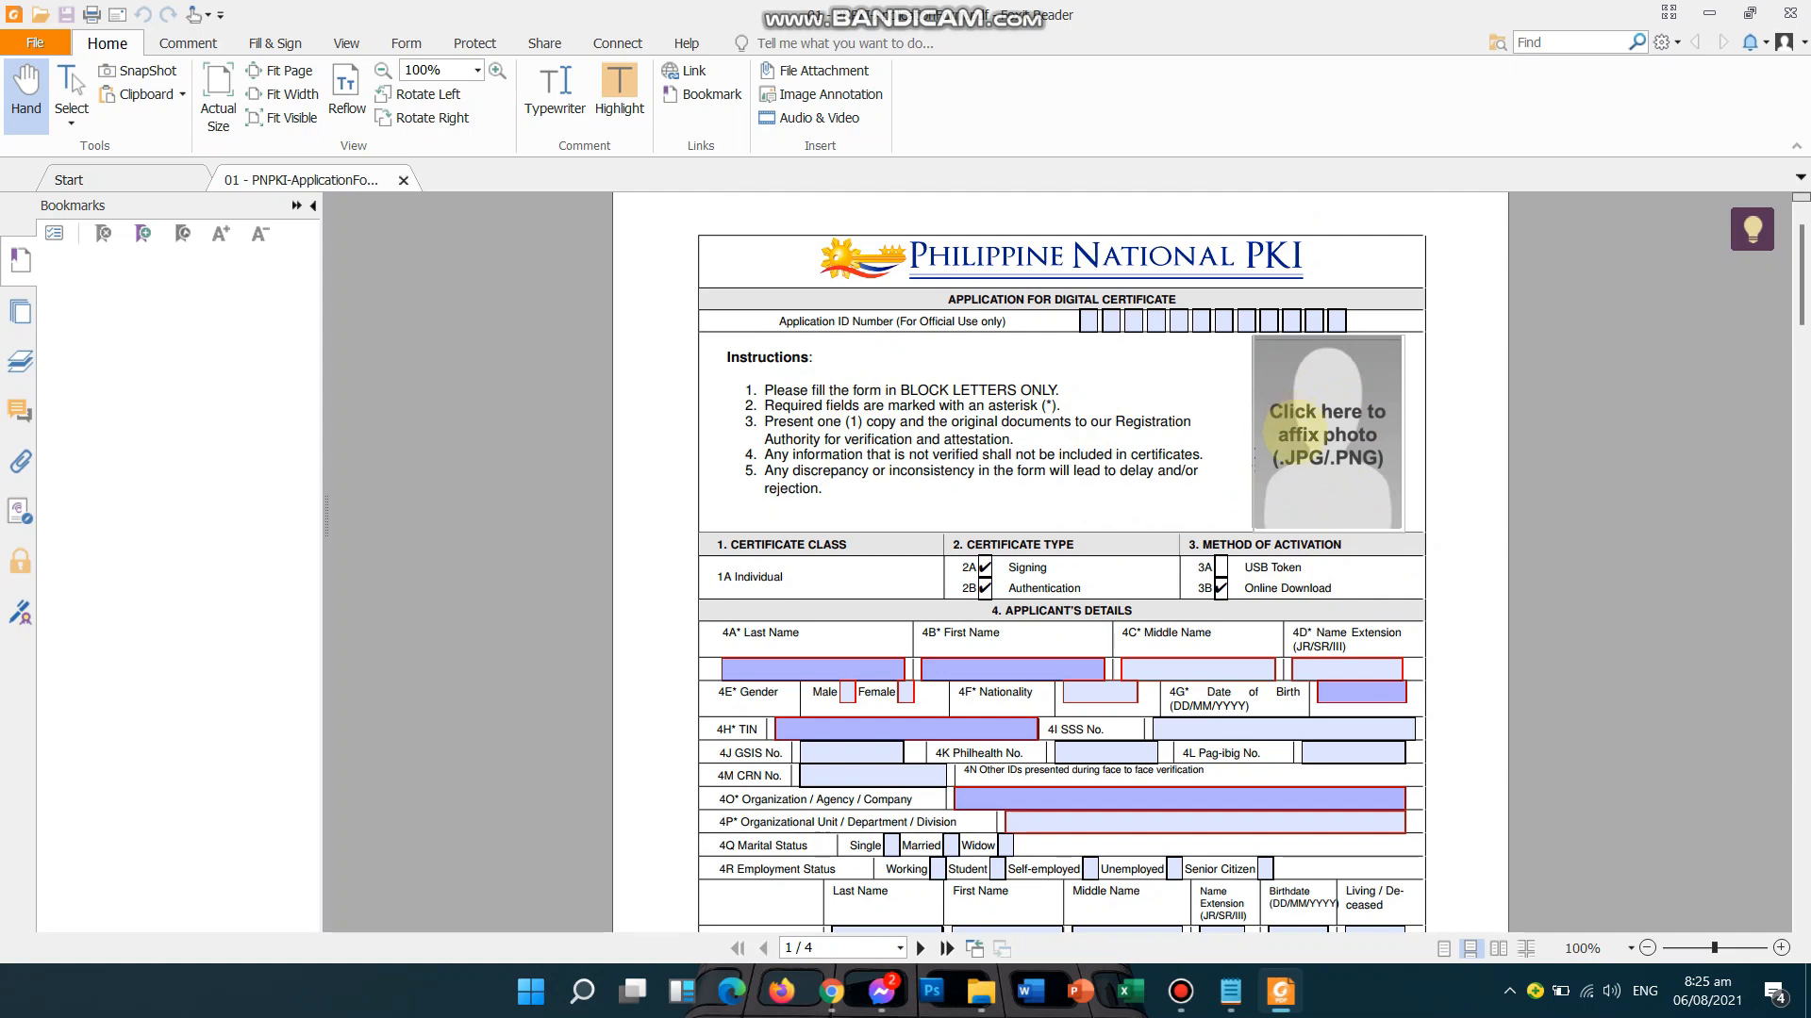
- Affix the Passport Size image from the desktop's PNPKI Orientation folder in the application form's photo box
click(1330, 412)
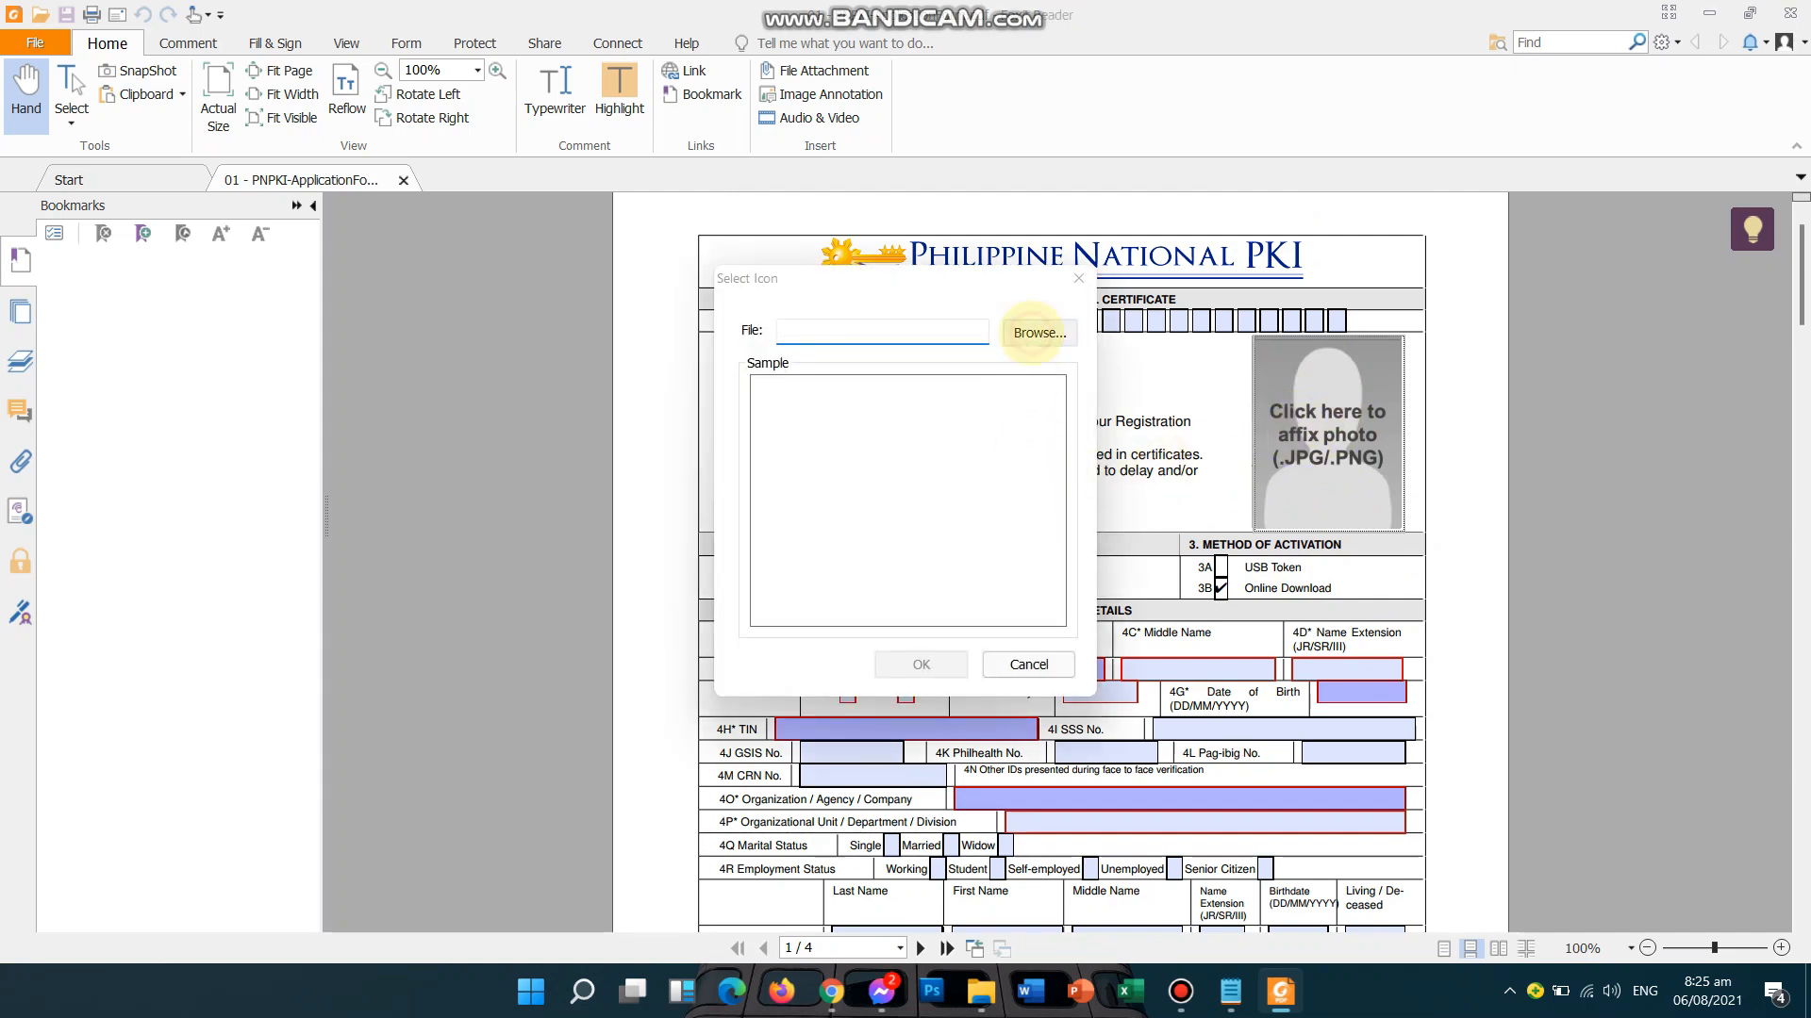
click(1035, 332)
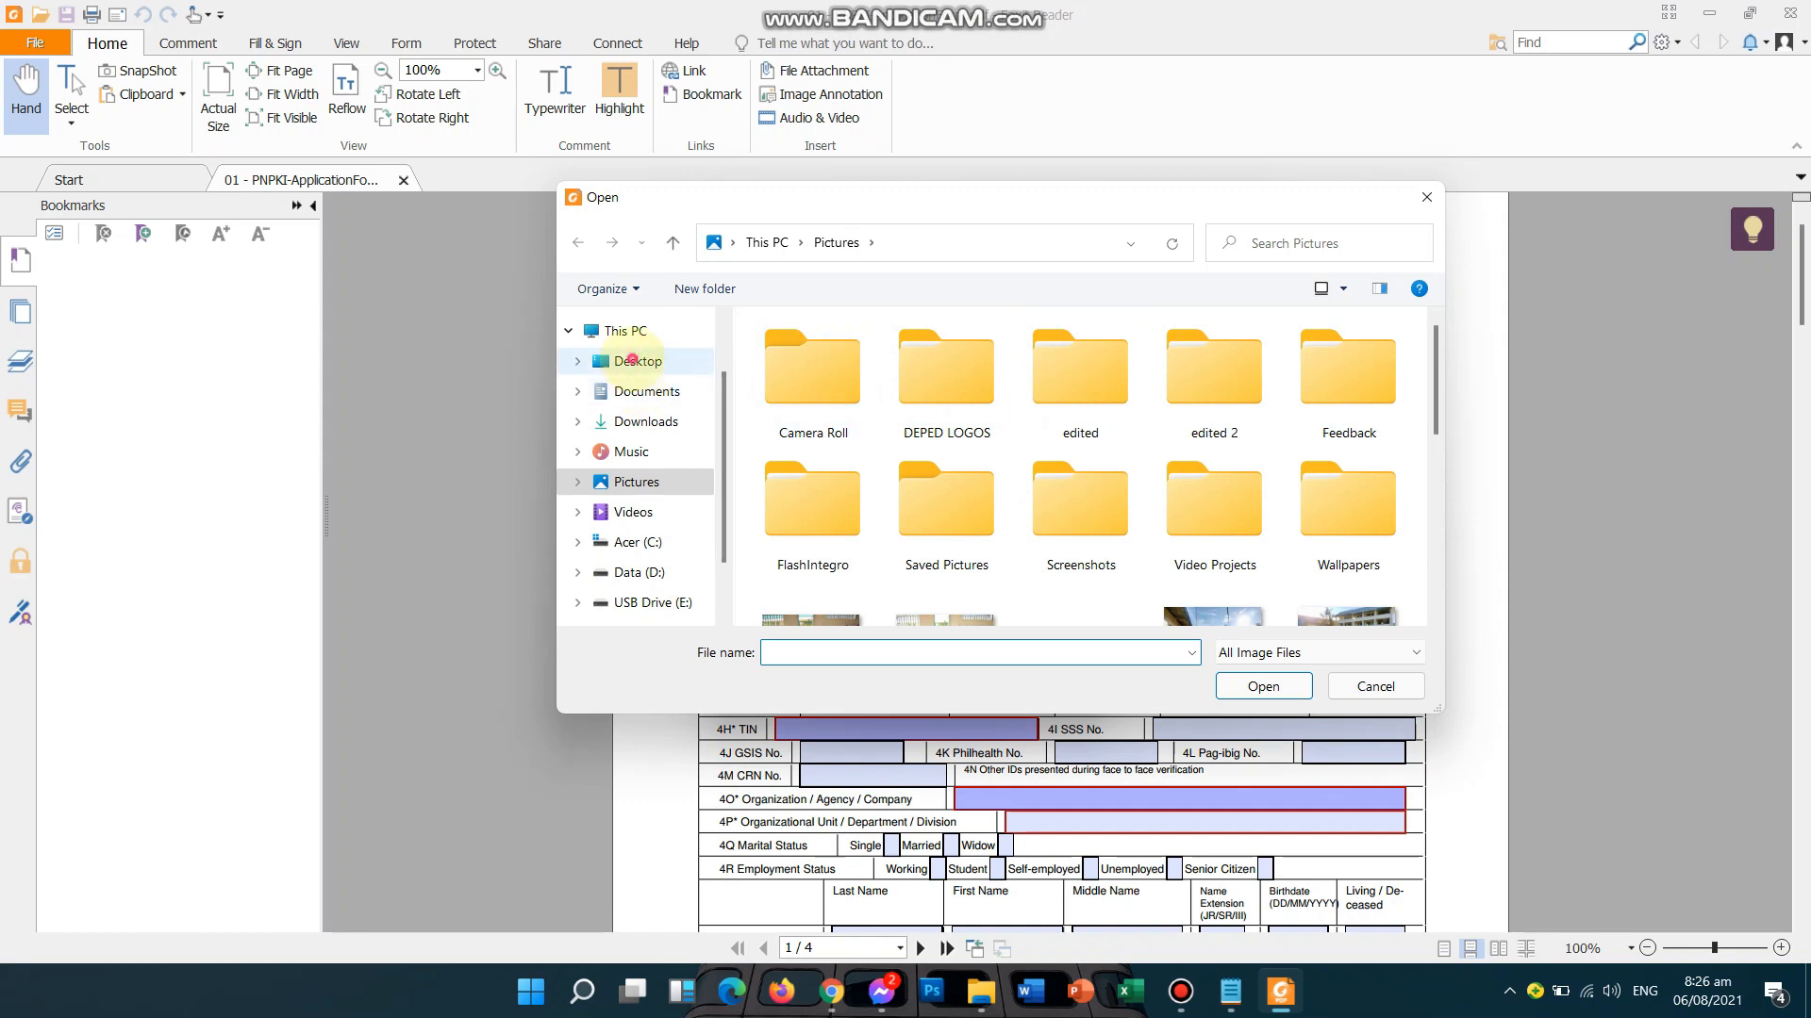
click(632, 361)
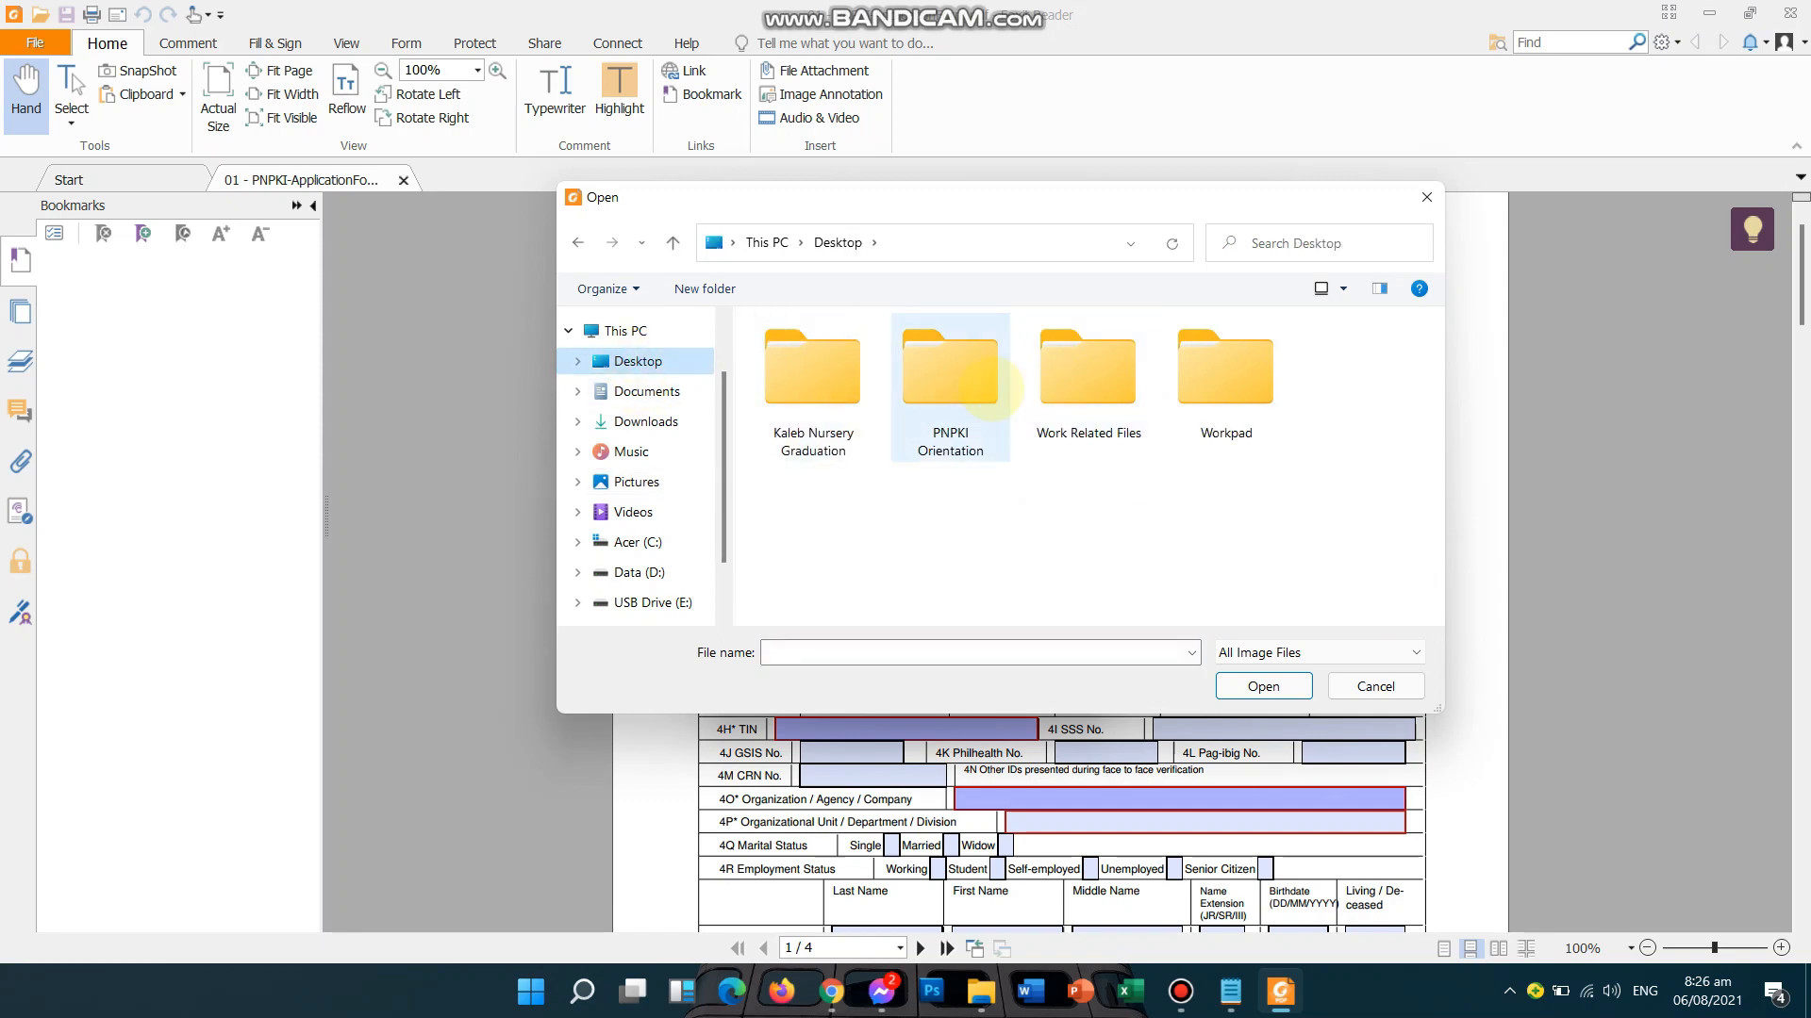
double_click(980, 387)
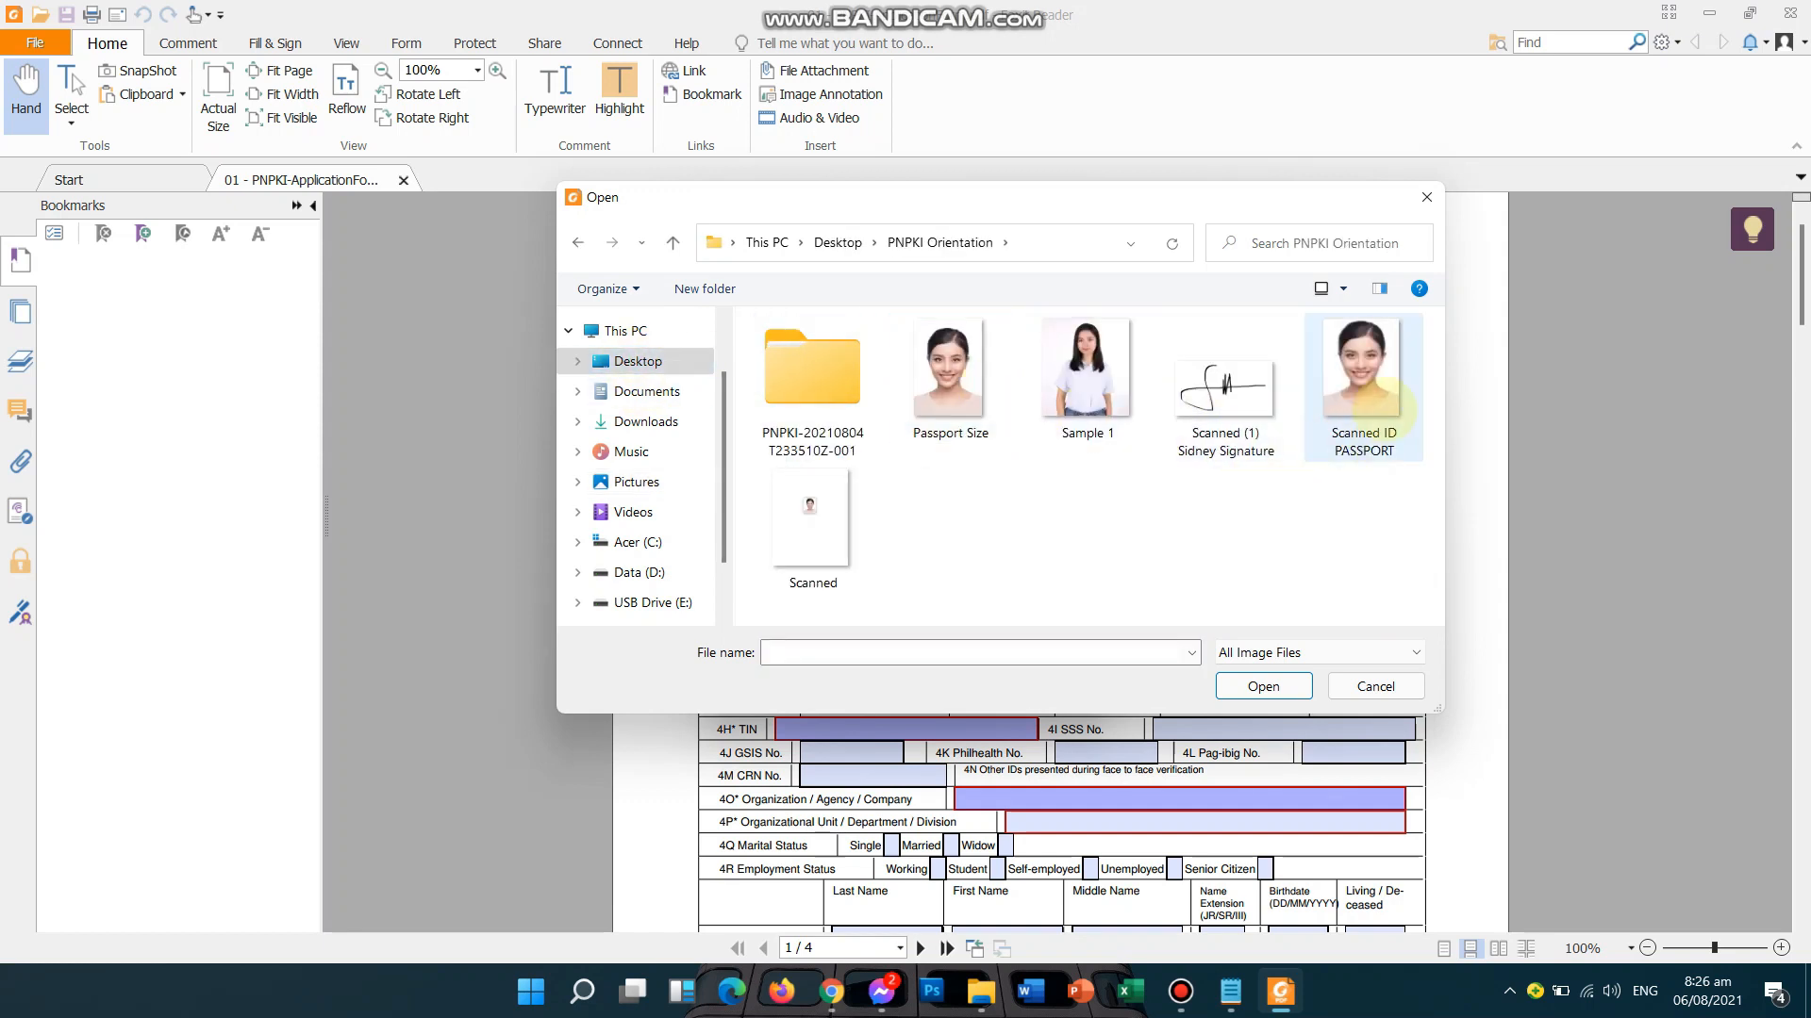
double_click(948, 372)
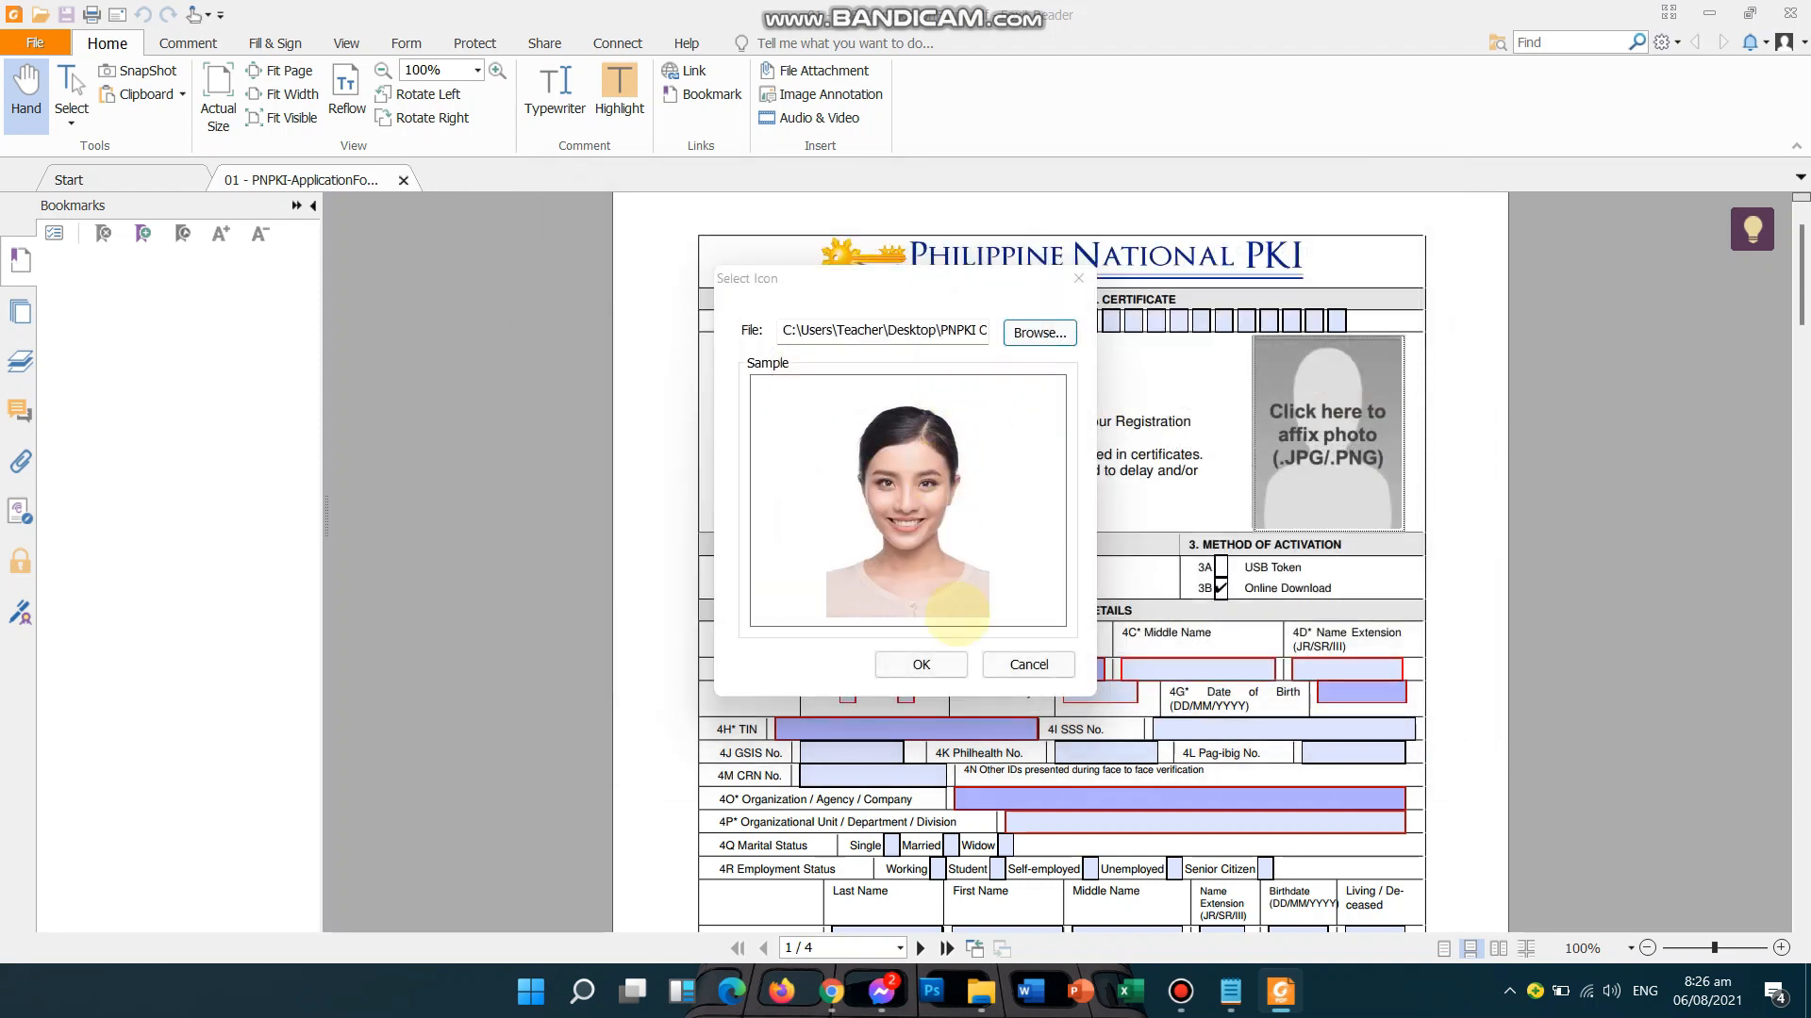
click(954, 664)
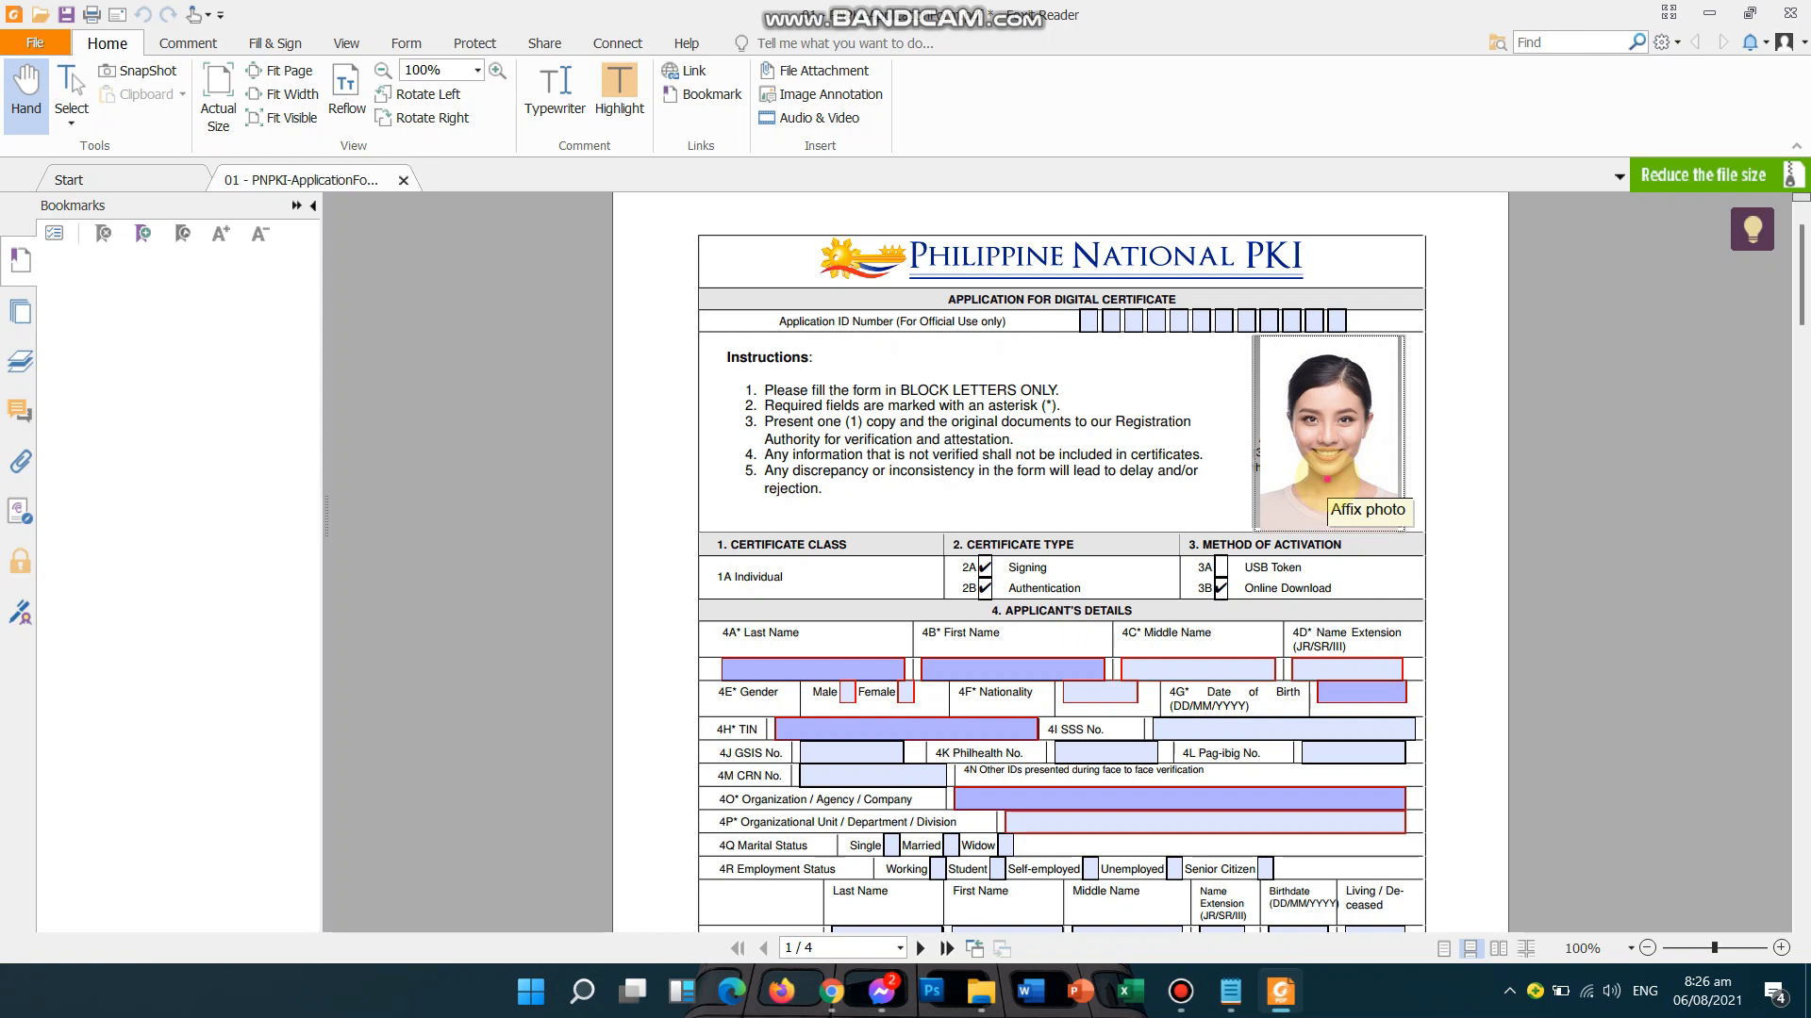
- Replace the affixed photo in the application form with the Scanned ID PASSPORT image
click(1327, 478)
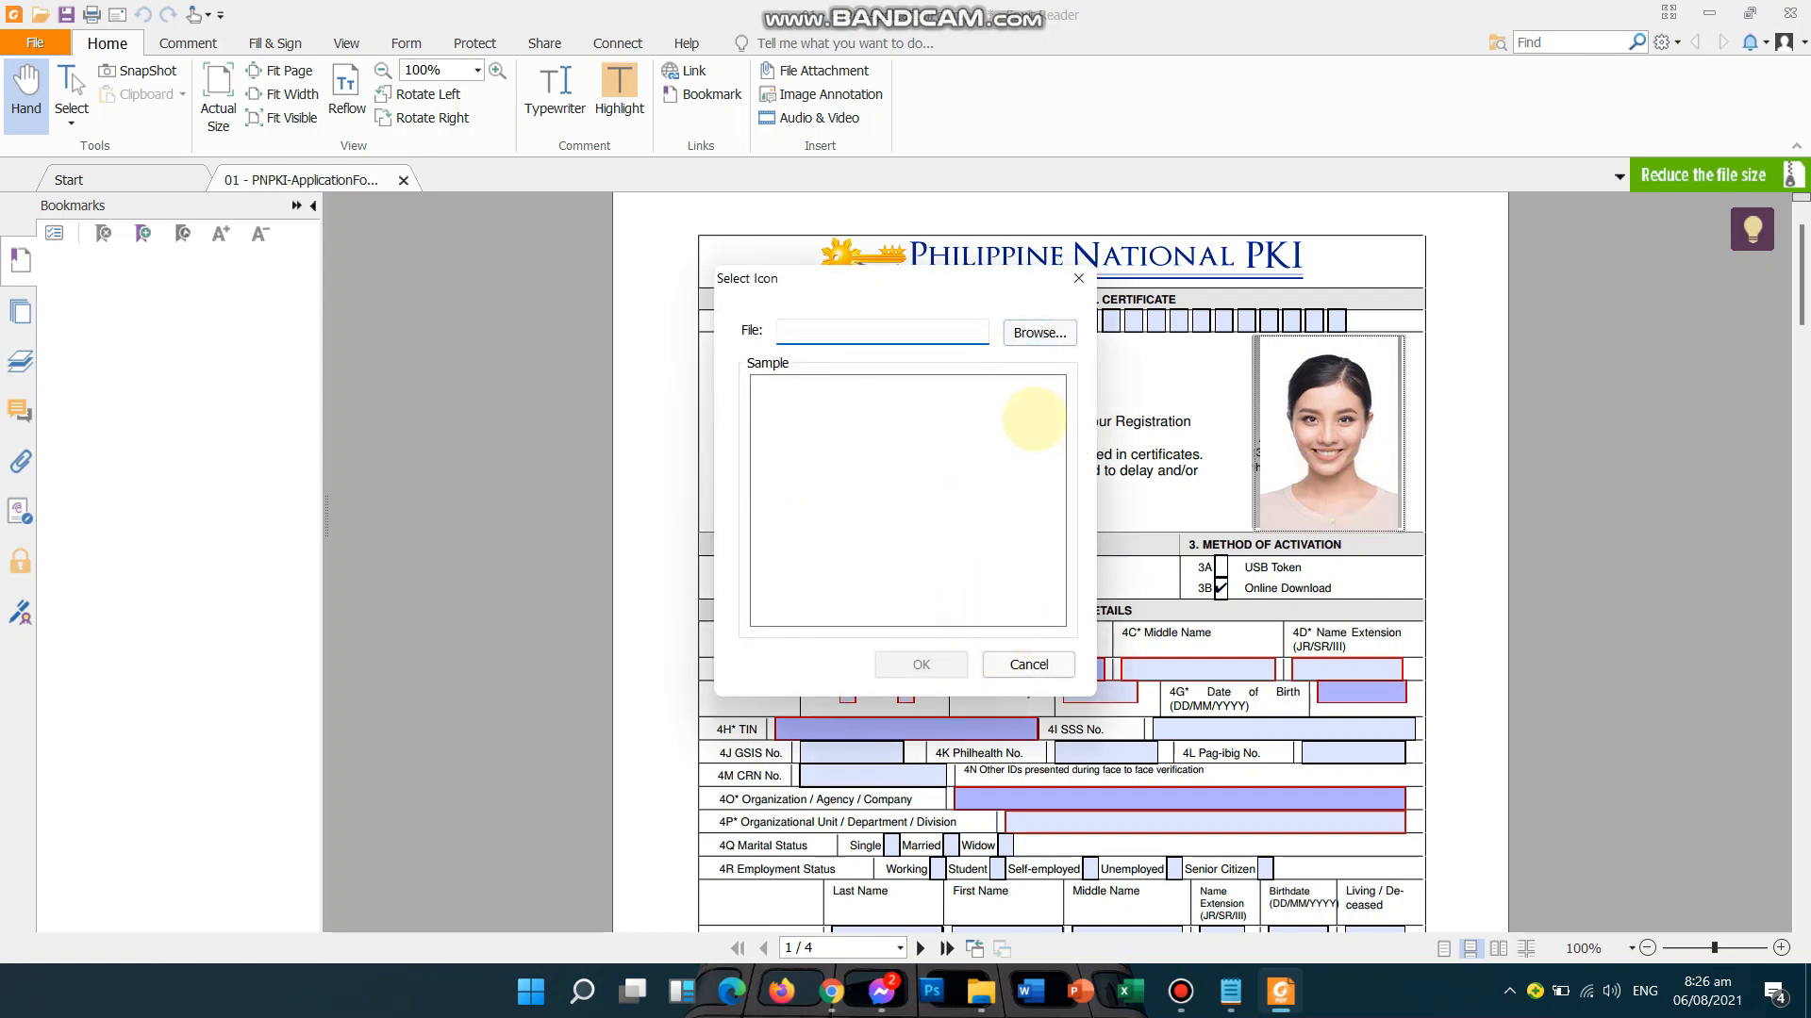
click(1037, 333)
double_click(1527, 486)
click(929, 665)
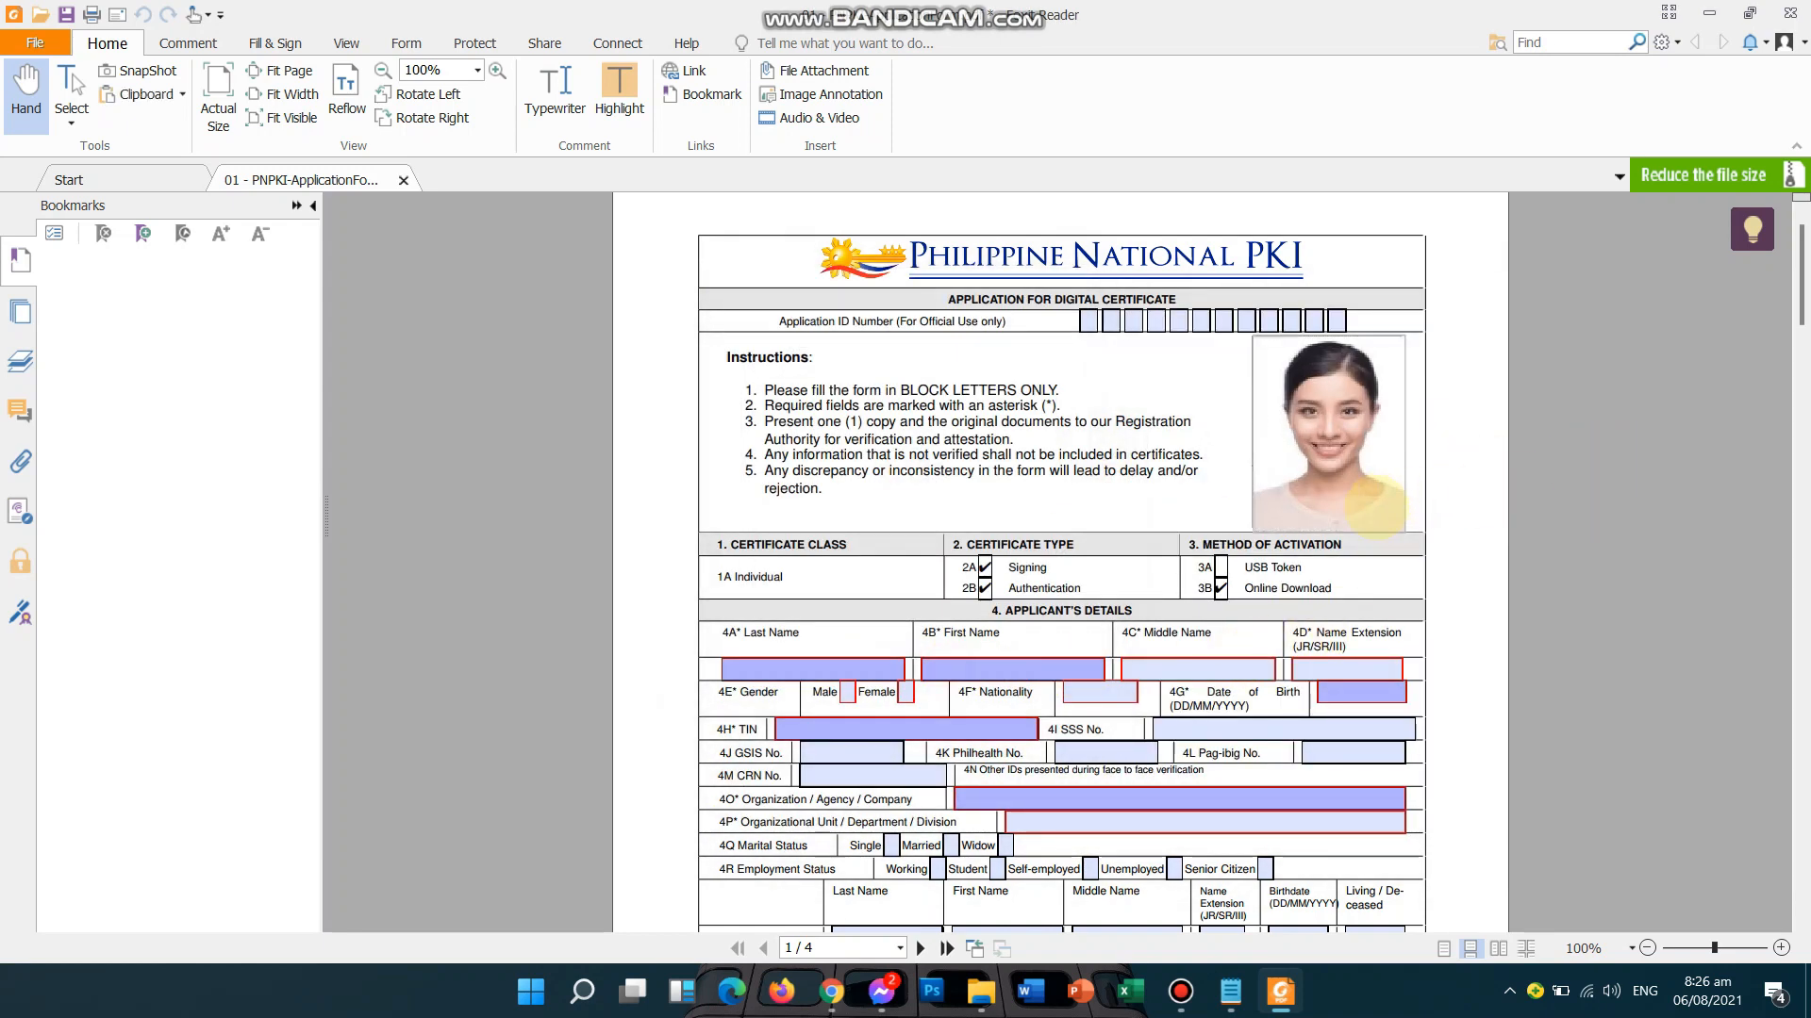
- Close the application form without saving its changes and open the 02 - SAMPLE_FILL OUT form from the desktop
click(766, 668)
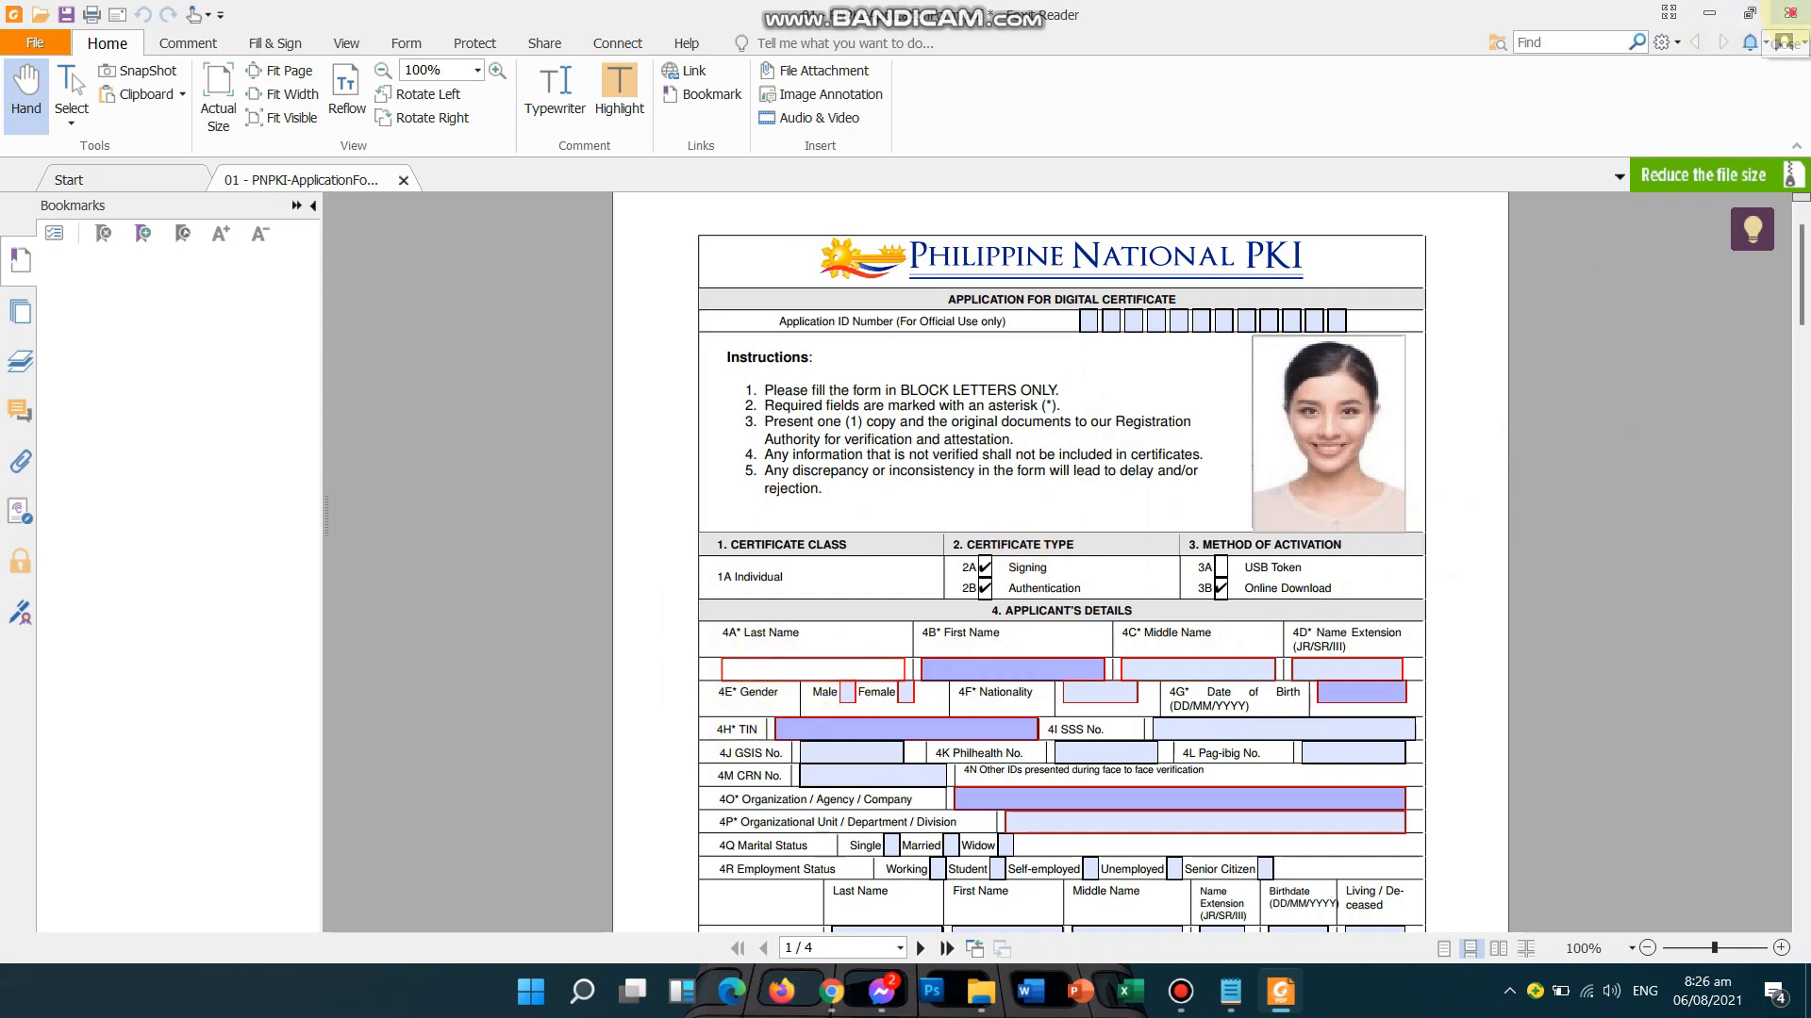
click(1789, 12)
click(1120, 540)
double_click(650, 439)
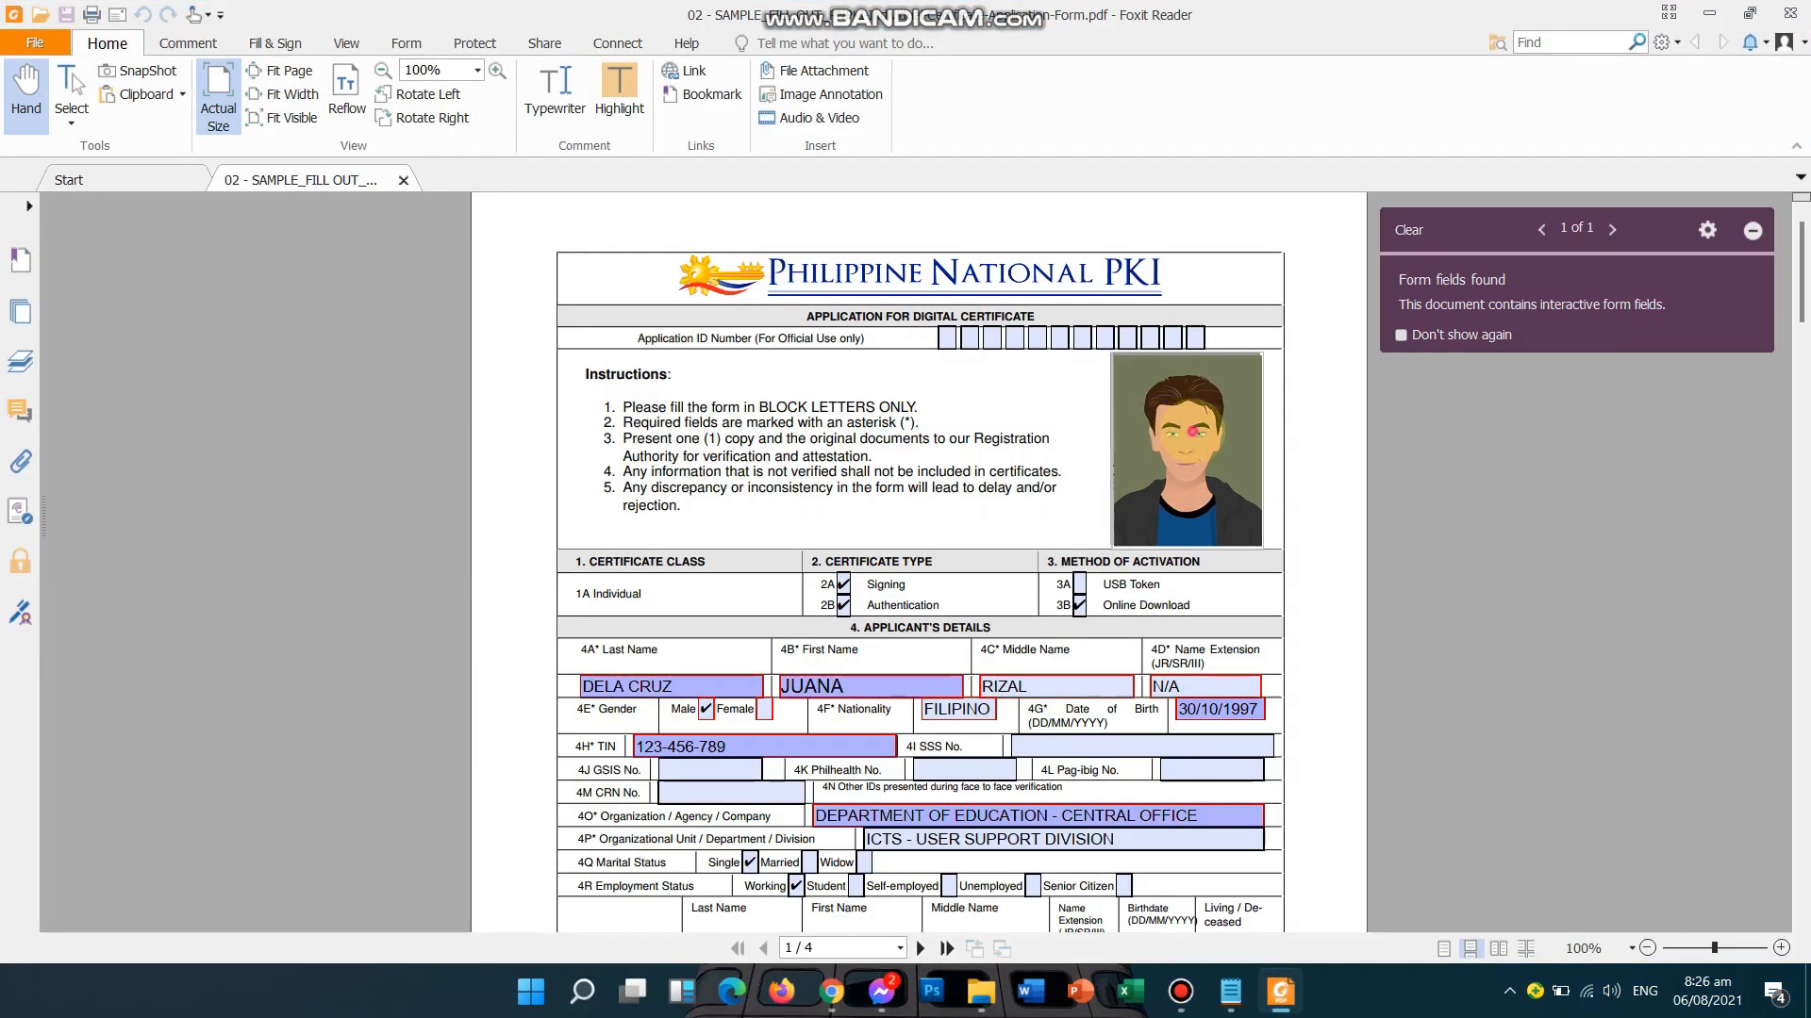
- Replace the sample form's applicant photo with the Scanned ID PASSPORT image from the PNPKI Orientation folder
click(1193, 431)
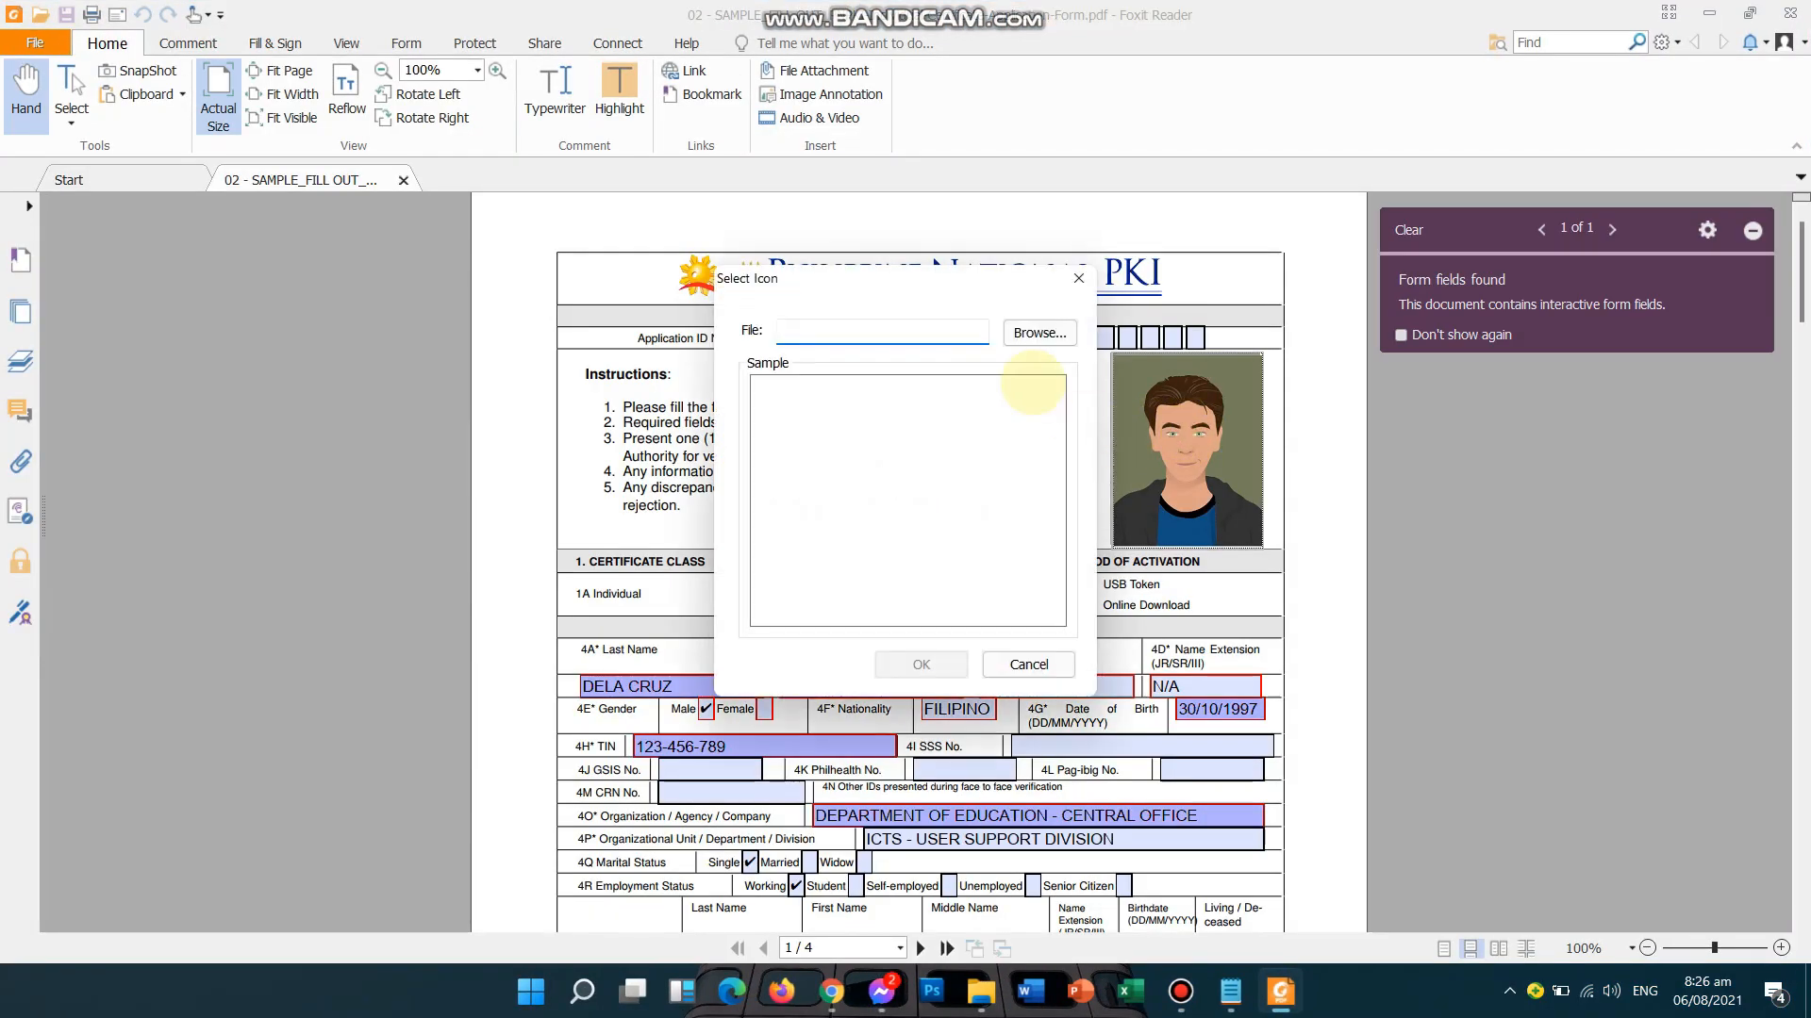
click(1041, 332)
double_click(1370, 386)
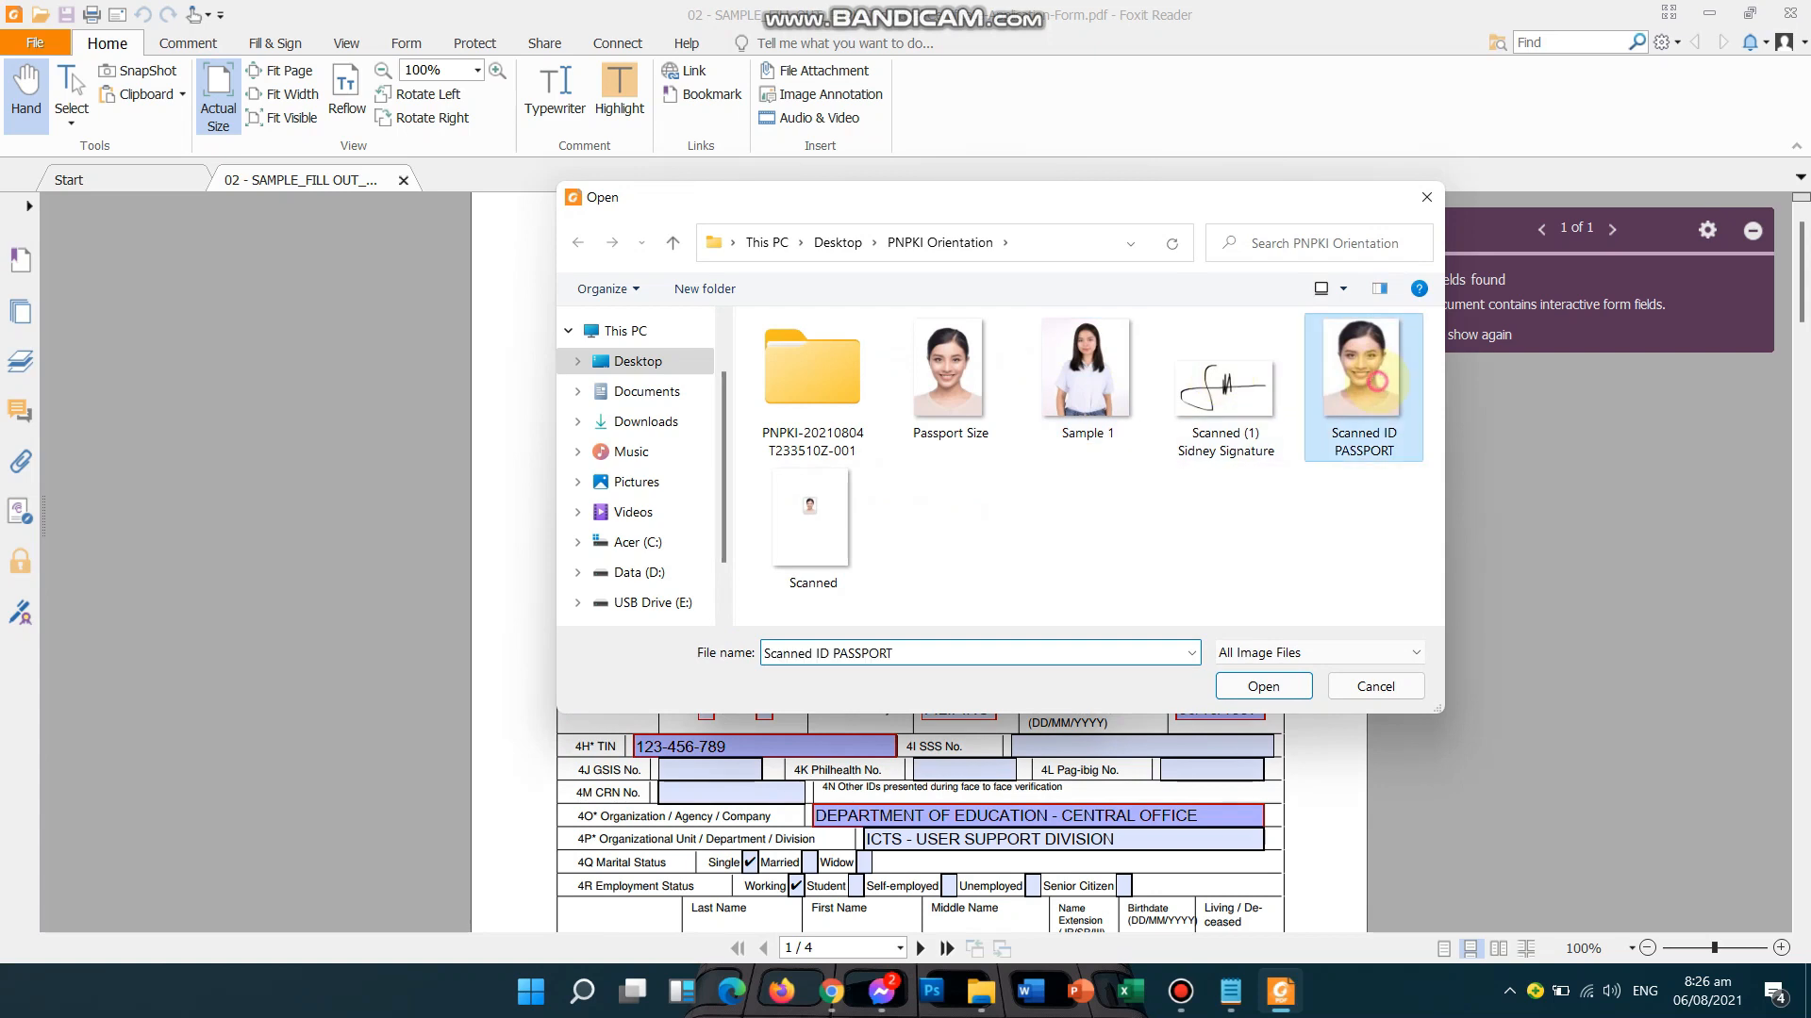
click(947, 666)
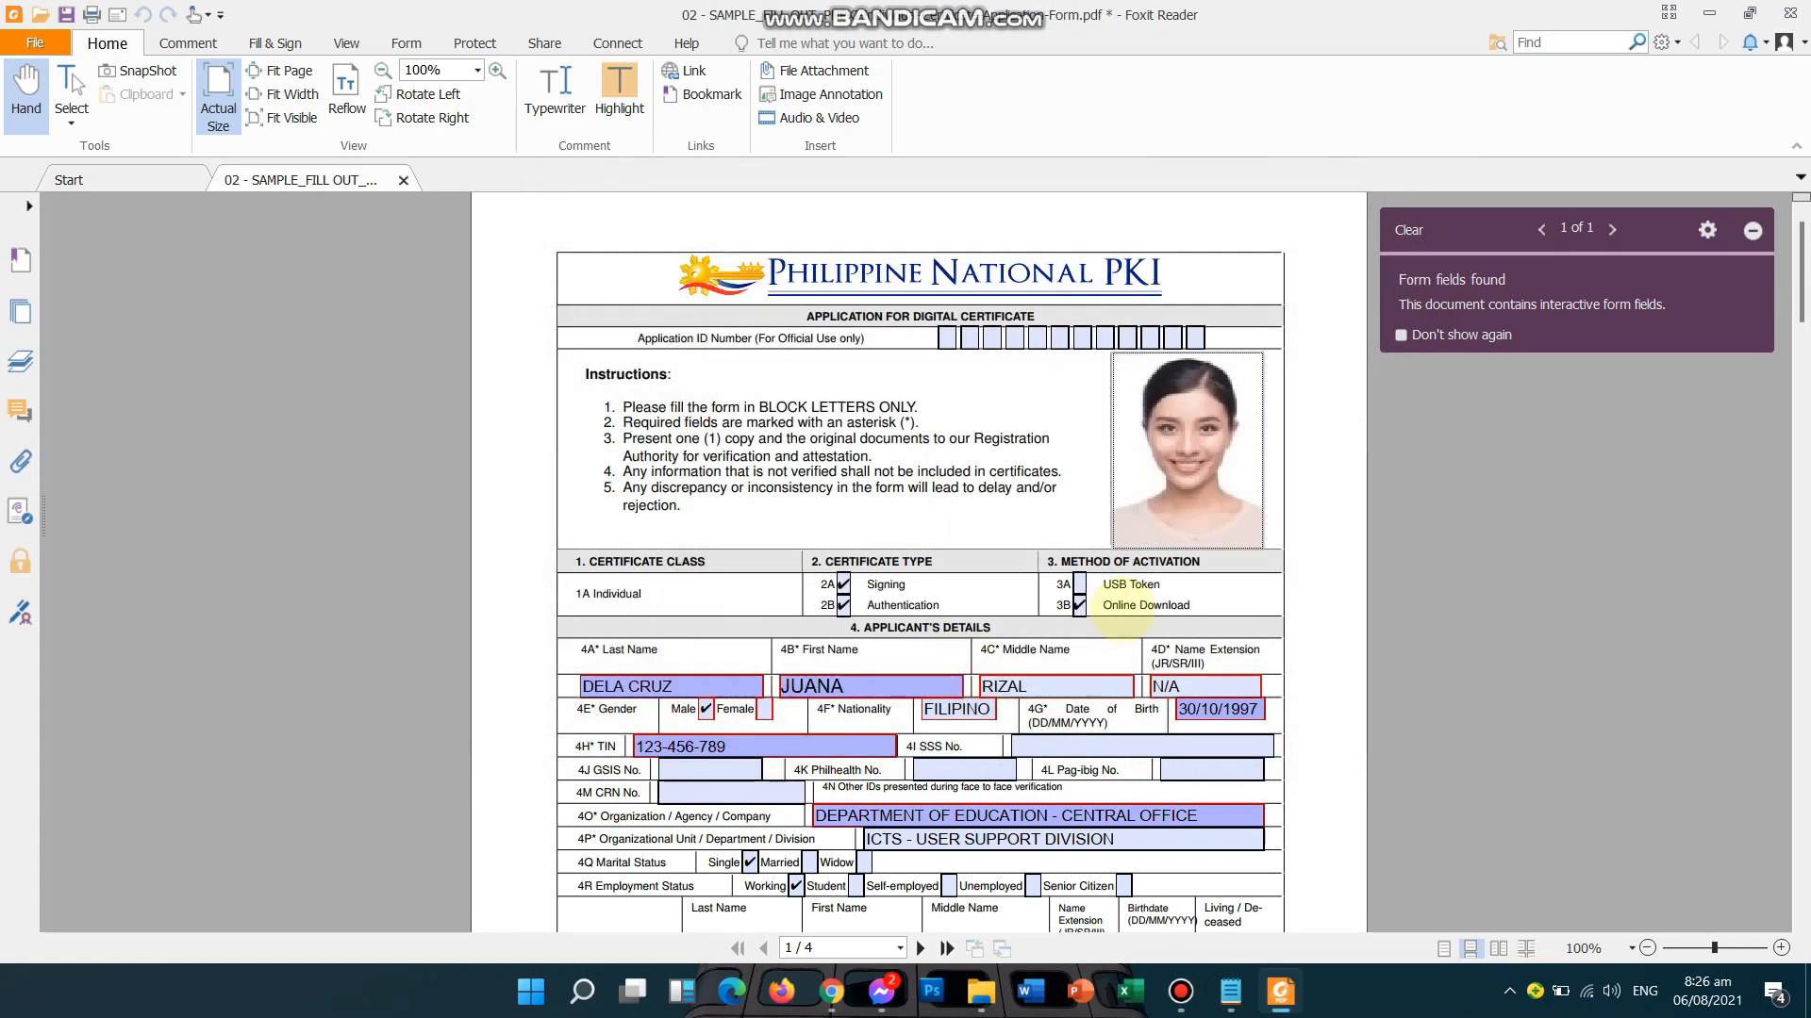
- Look through the filled-out sample form, from the applicant's and contact details to the declaration, document checklist and subscriber agreement
scroll(1094, 566, down, 1)
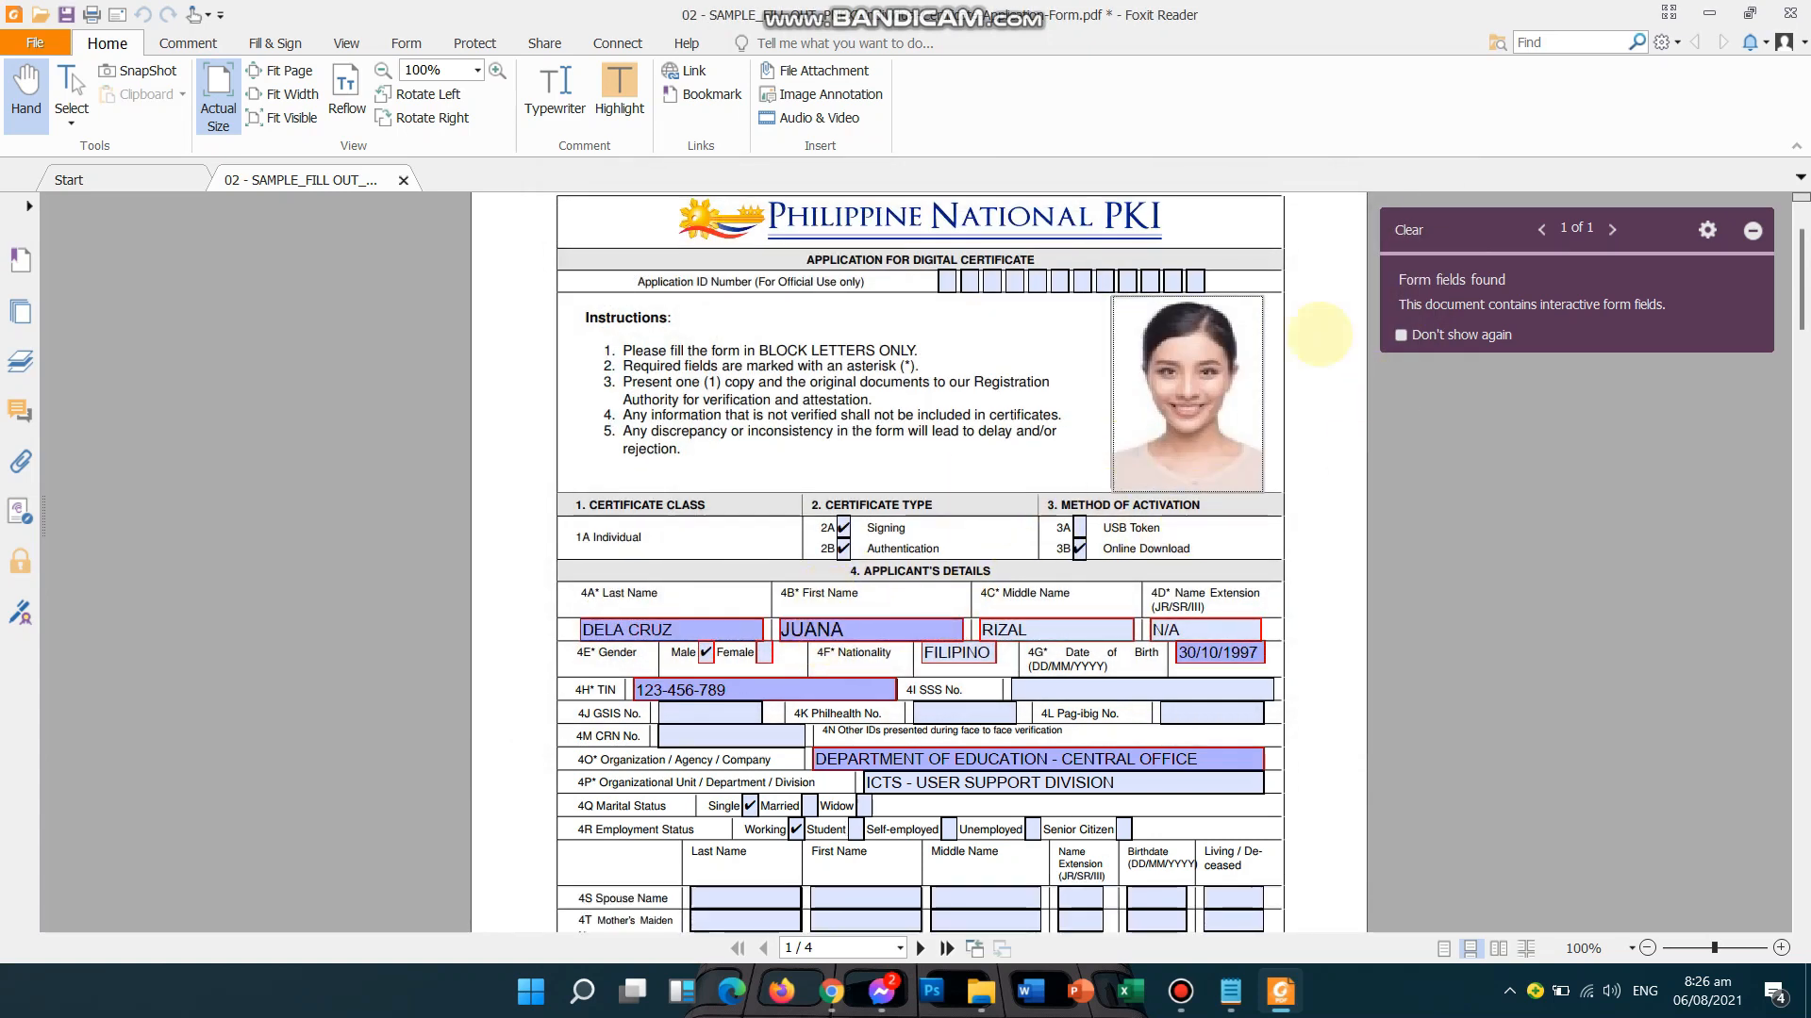
scroll(1487, 518, down, 2)
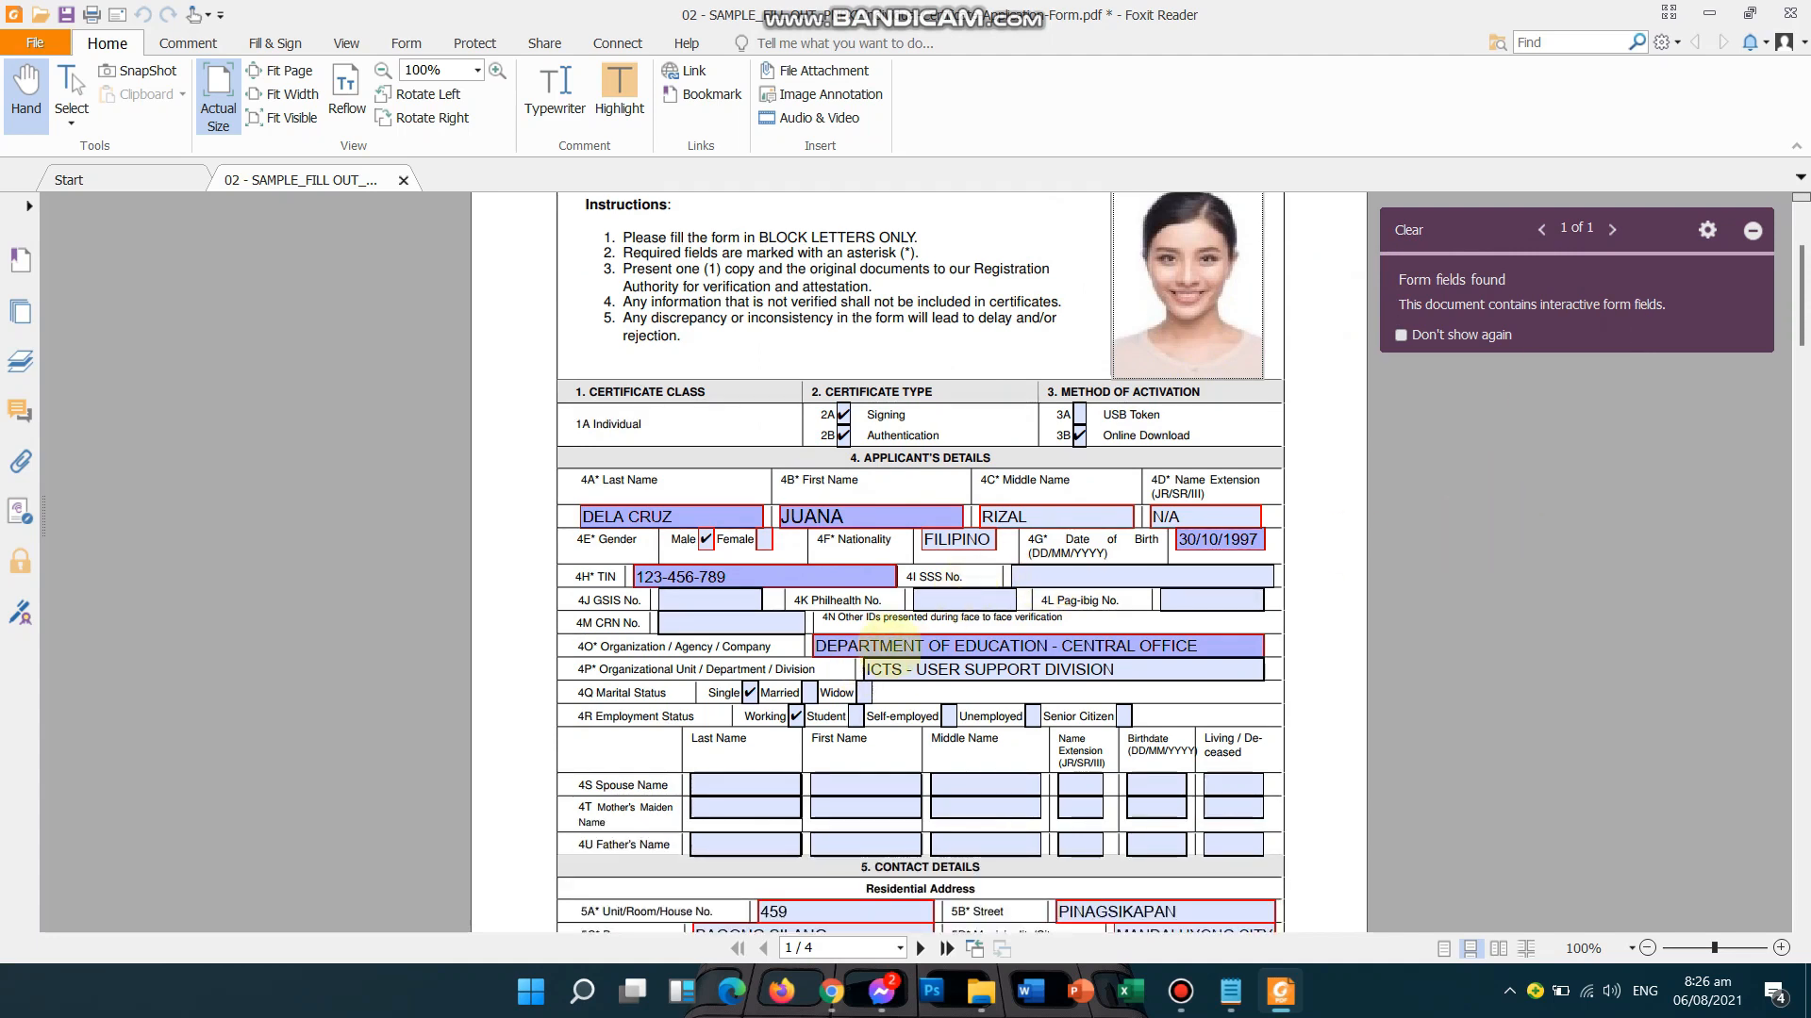
scroll(853, 660, down, 7)
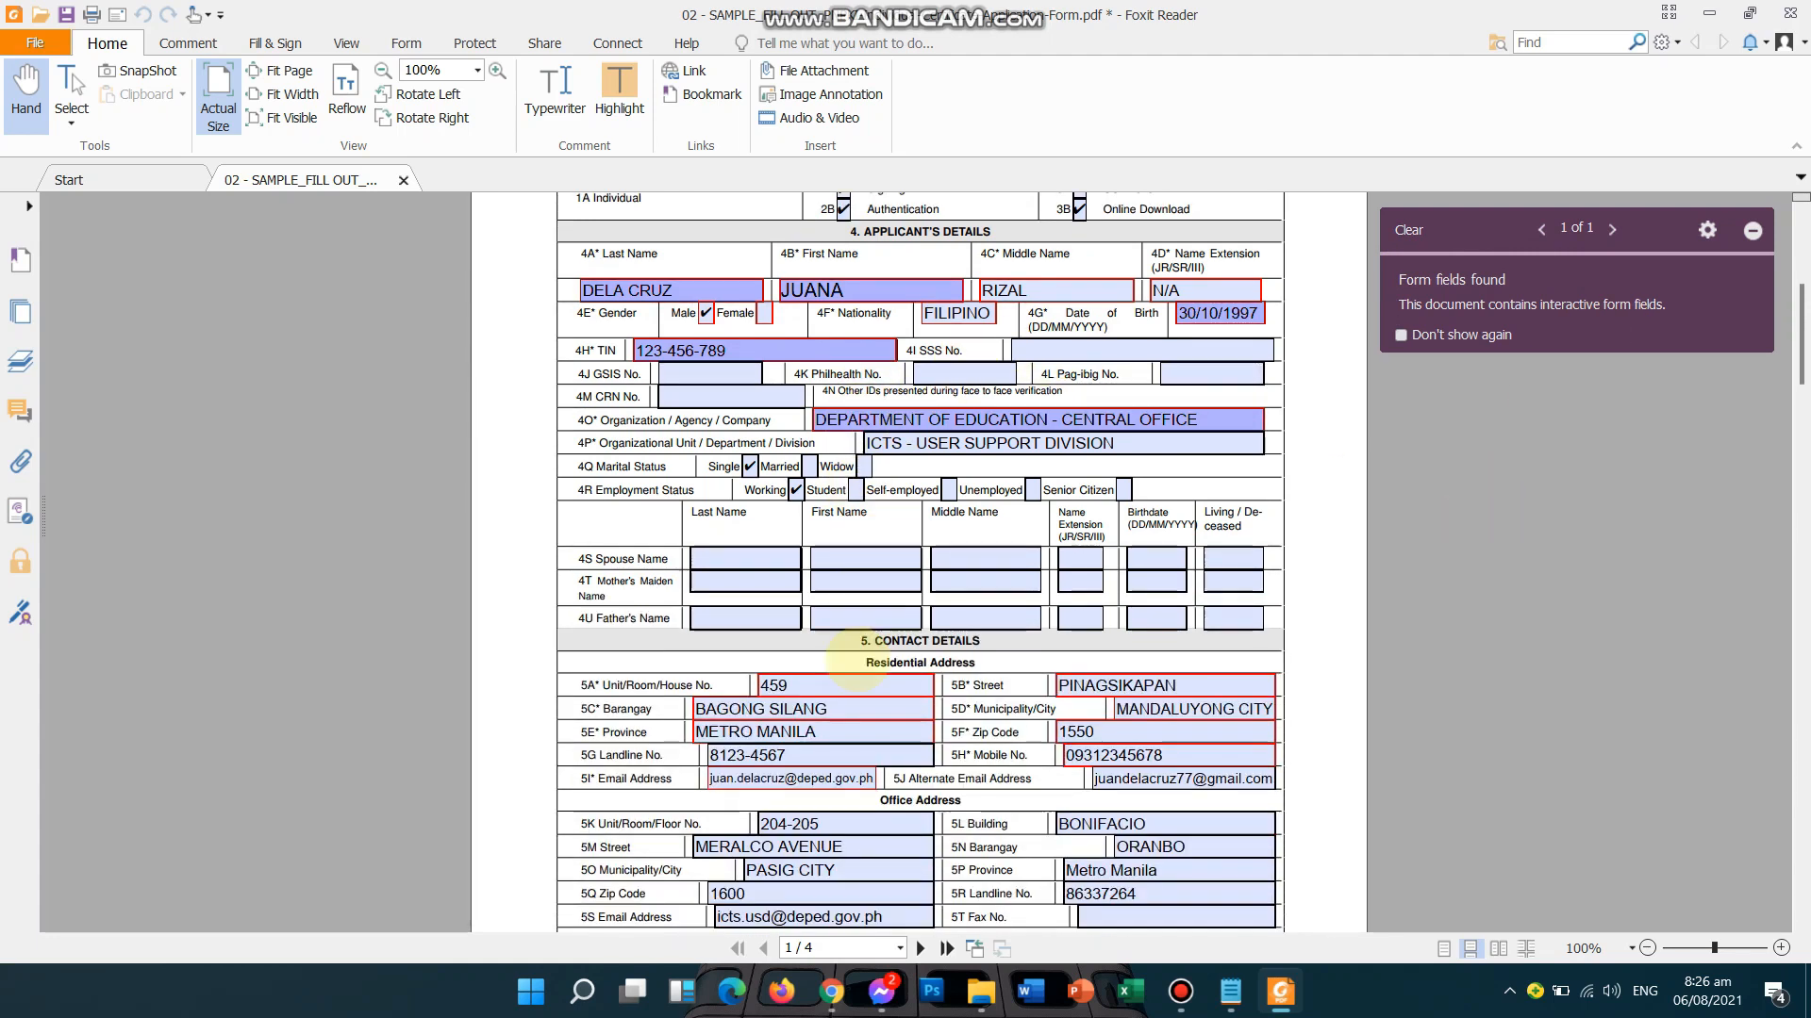
scroll(858, 656, down, 3)
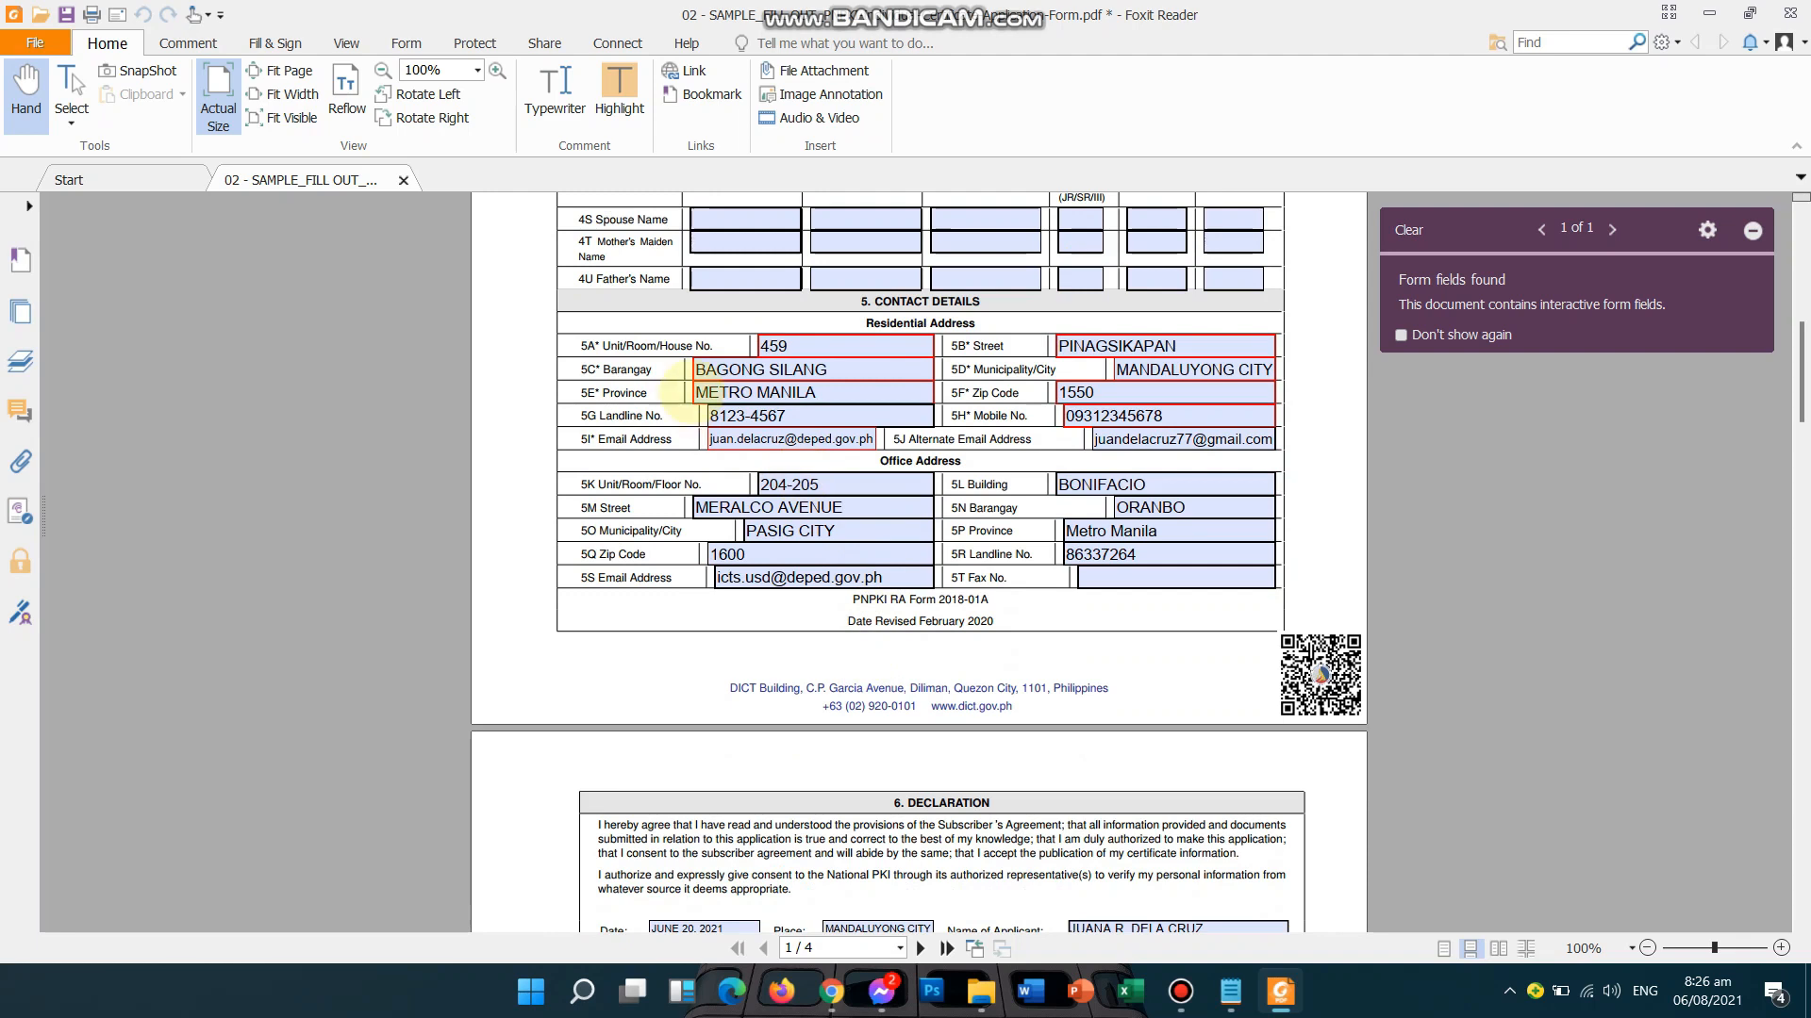
scroll(943, 622, down, 10)
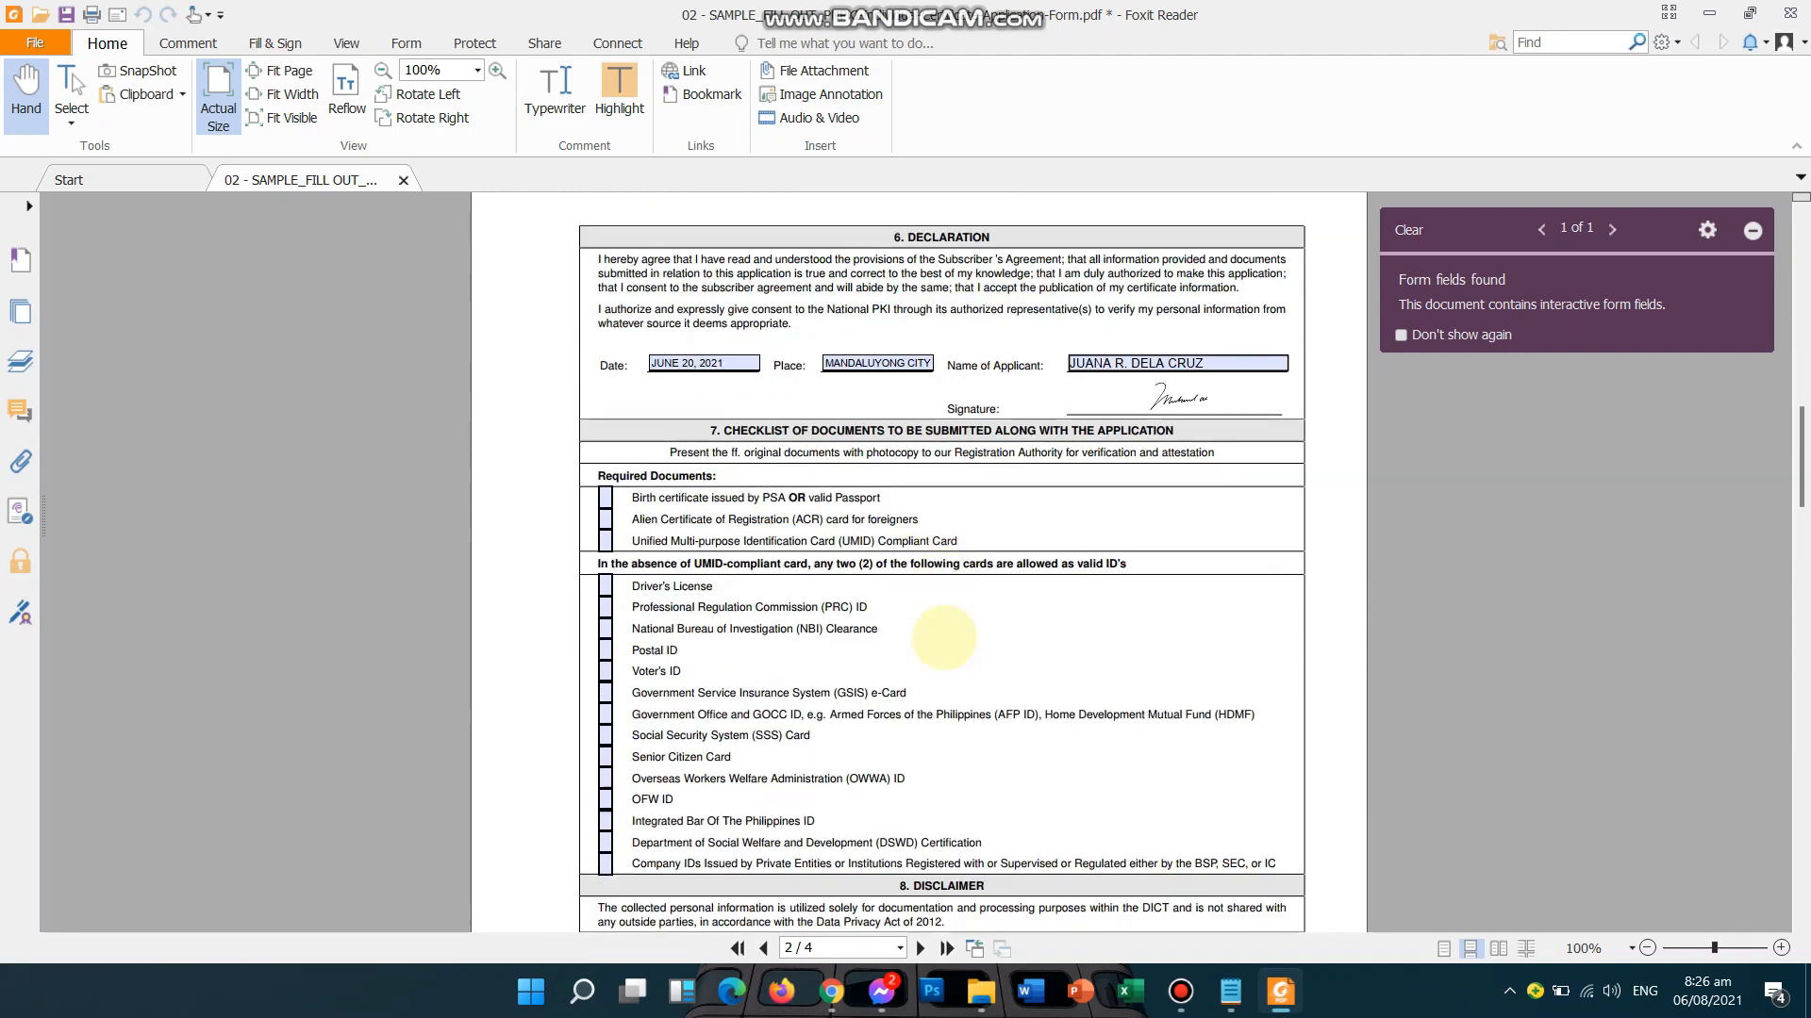
scroll(943, 638, down, 18)
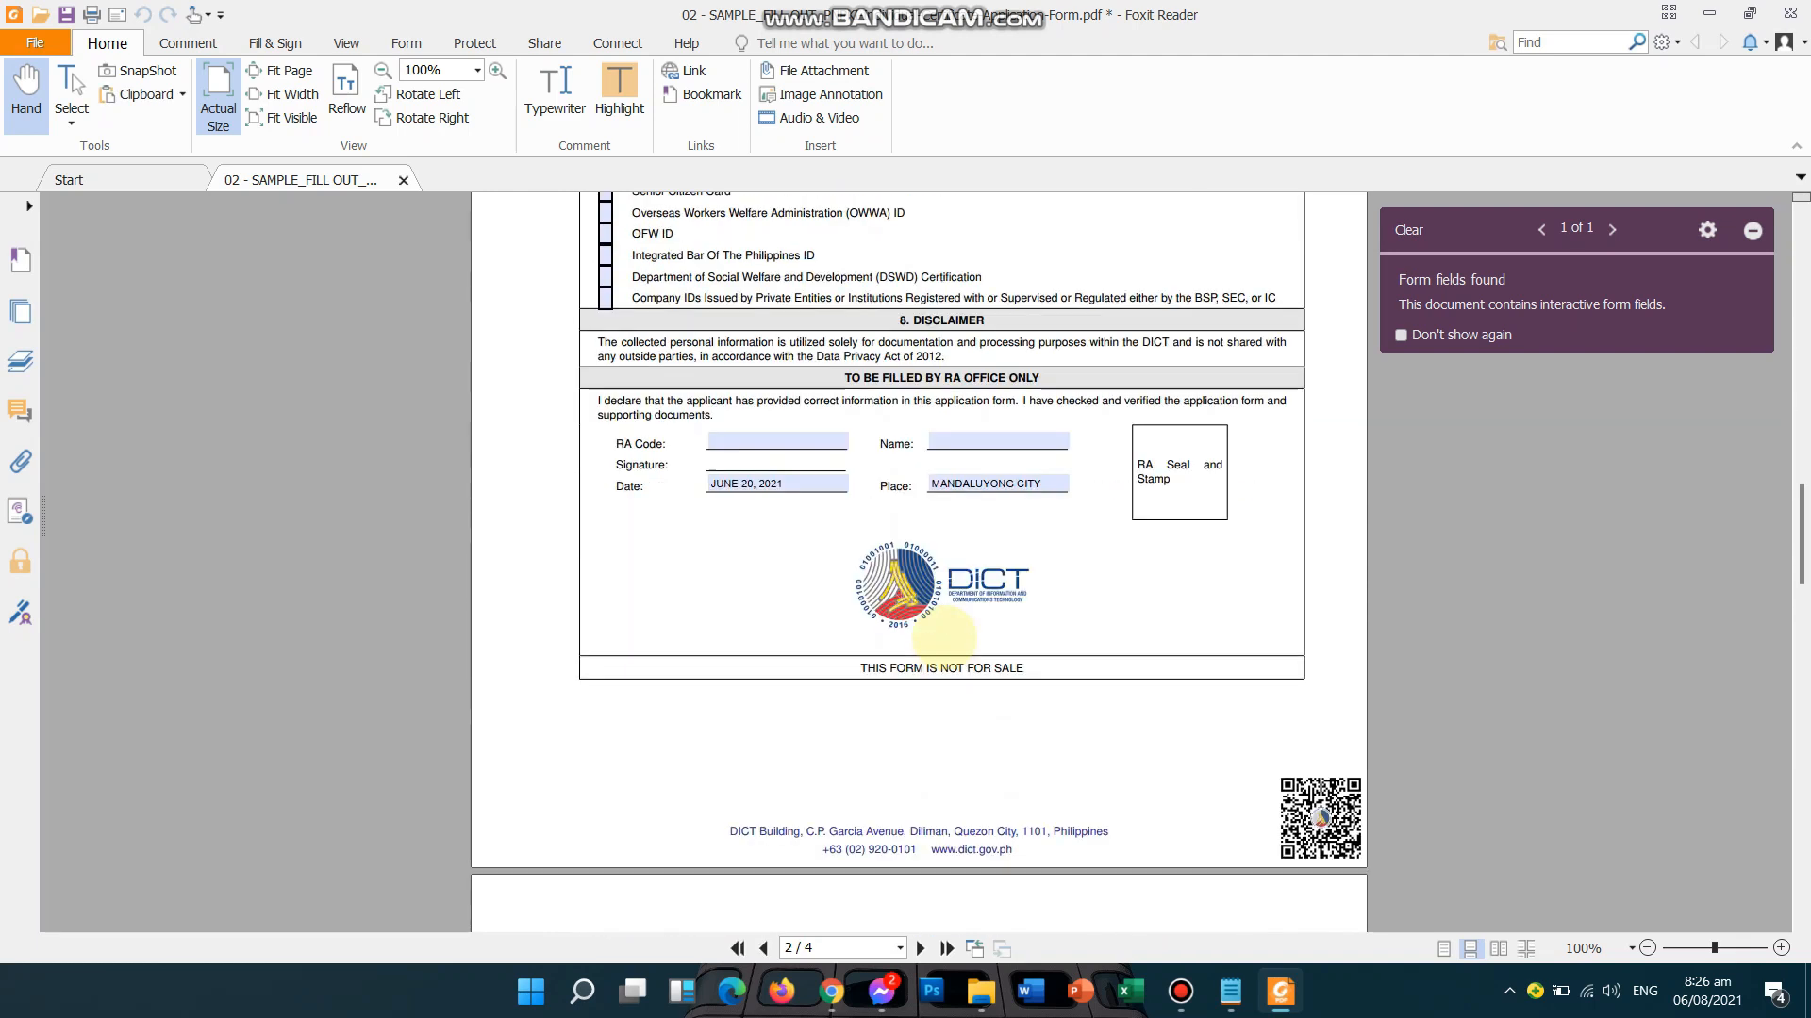
scroll(943, 638, down, 20)
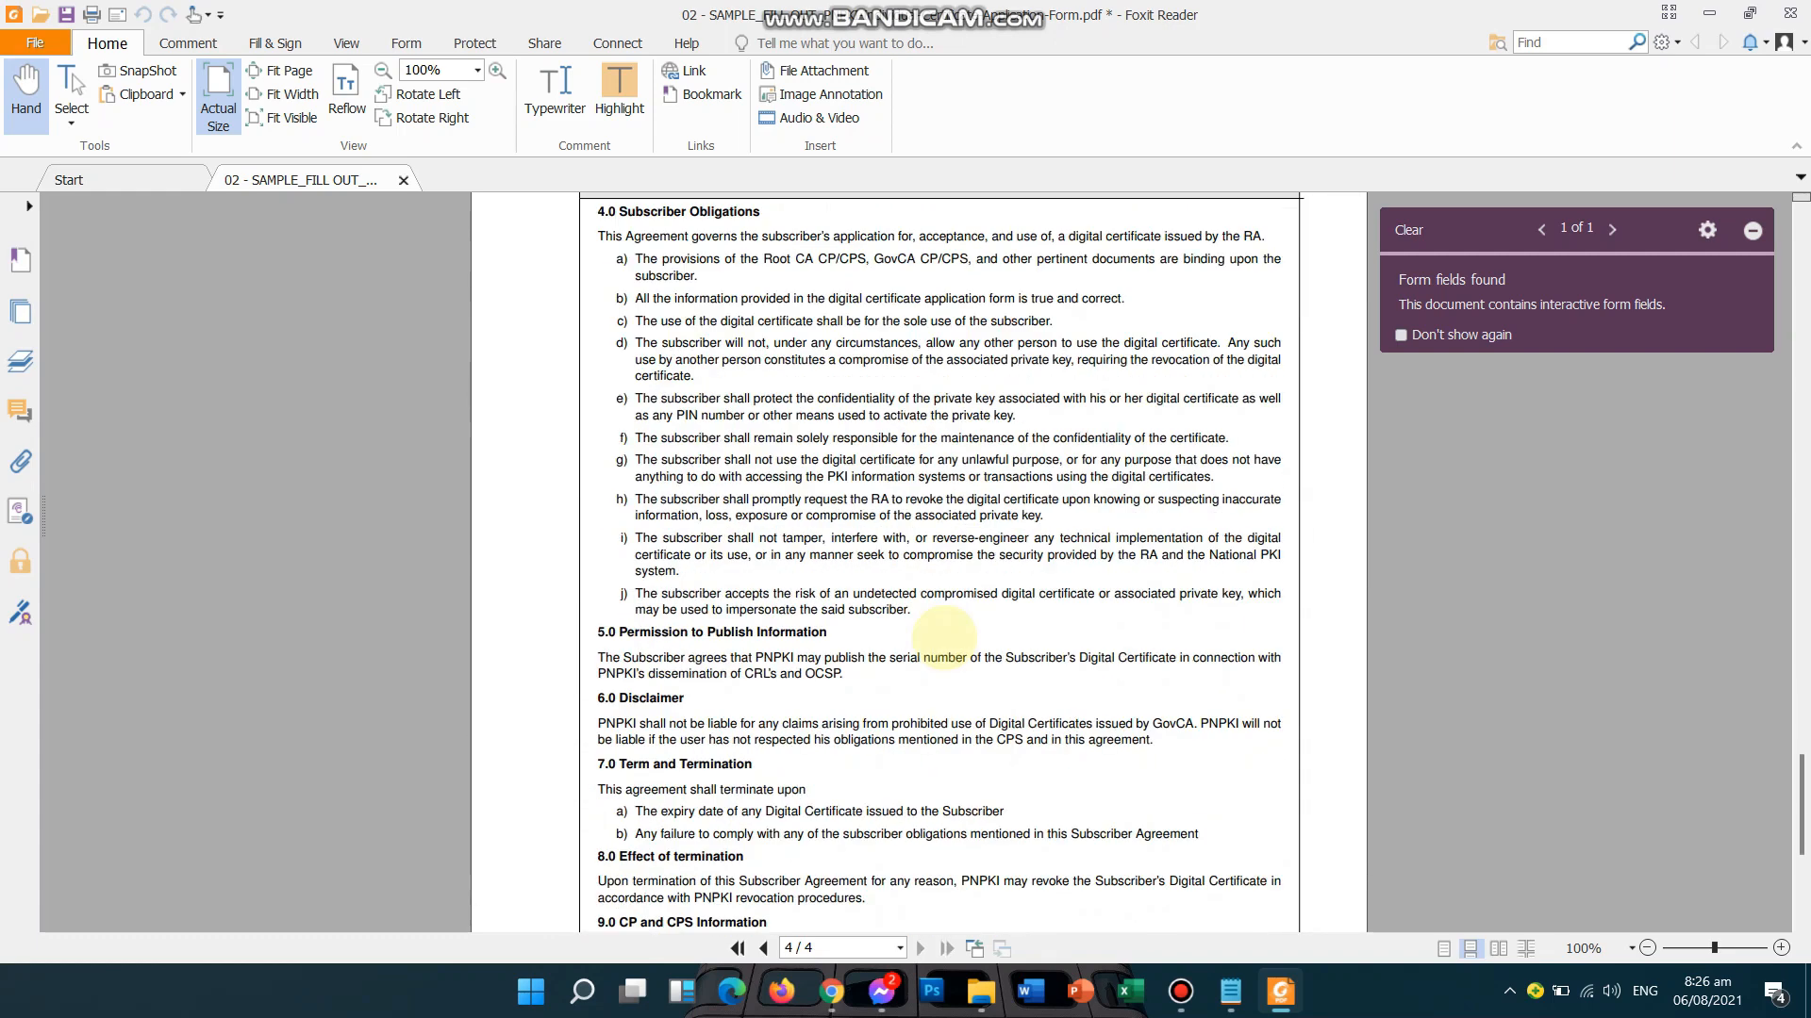
scroll(944, 639, up, 5)
- Replace the signature in the sample form's Declaration section with the scanned signature image from the PNPKI Orientation folder
drag(1801, 807, 1796, 418)
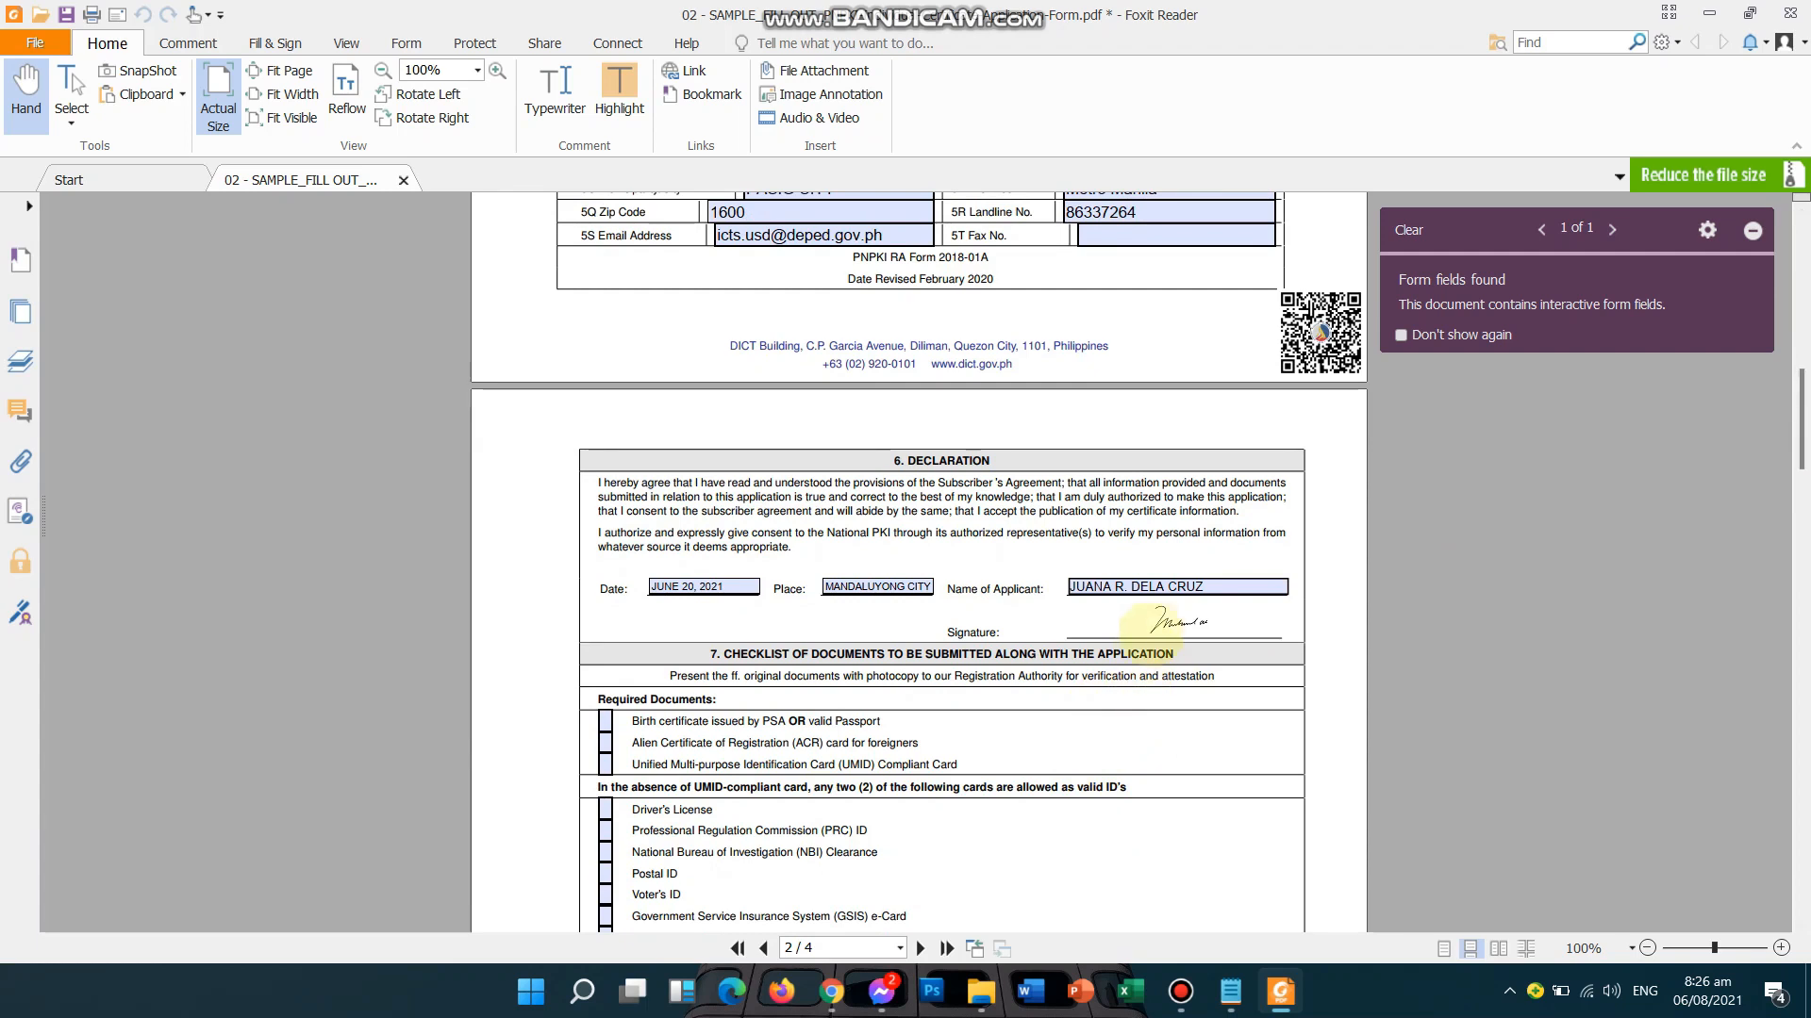
click(1170, 616)
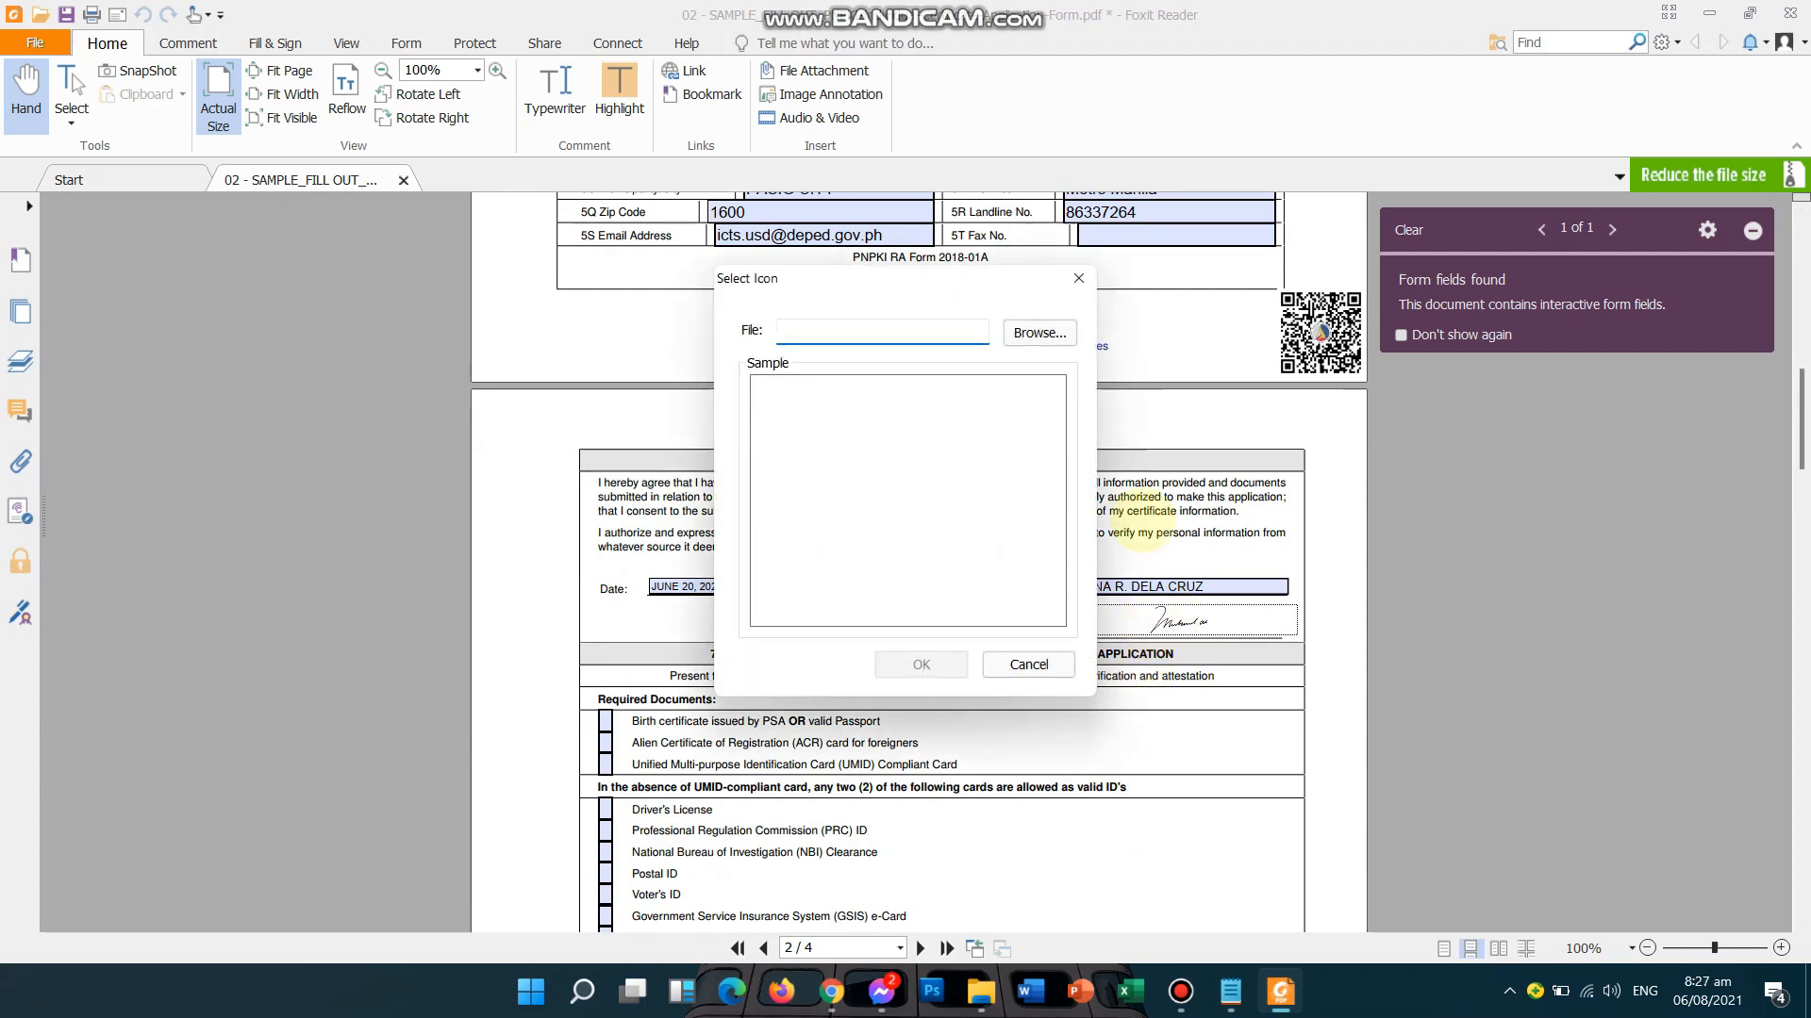
click(1041, 334)
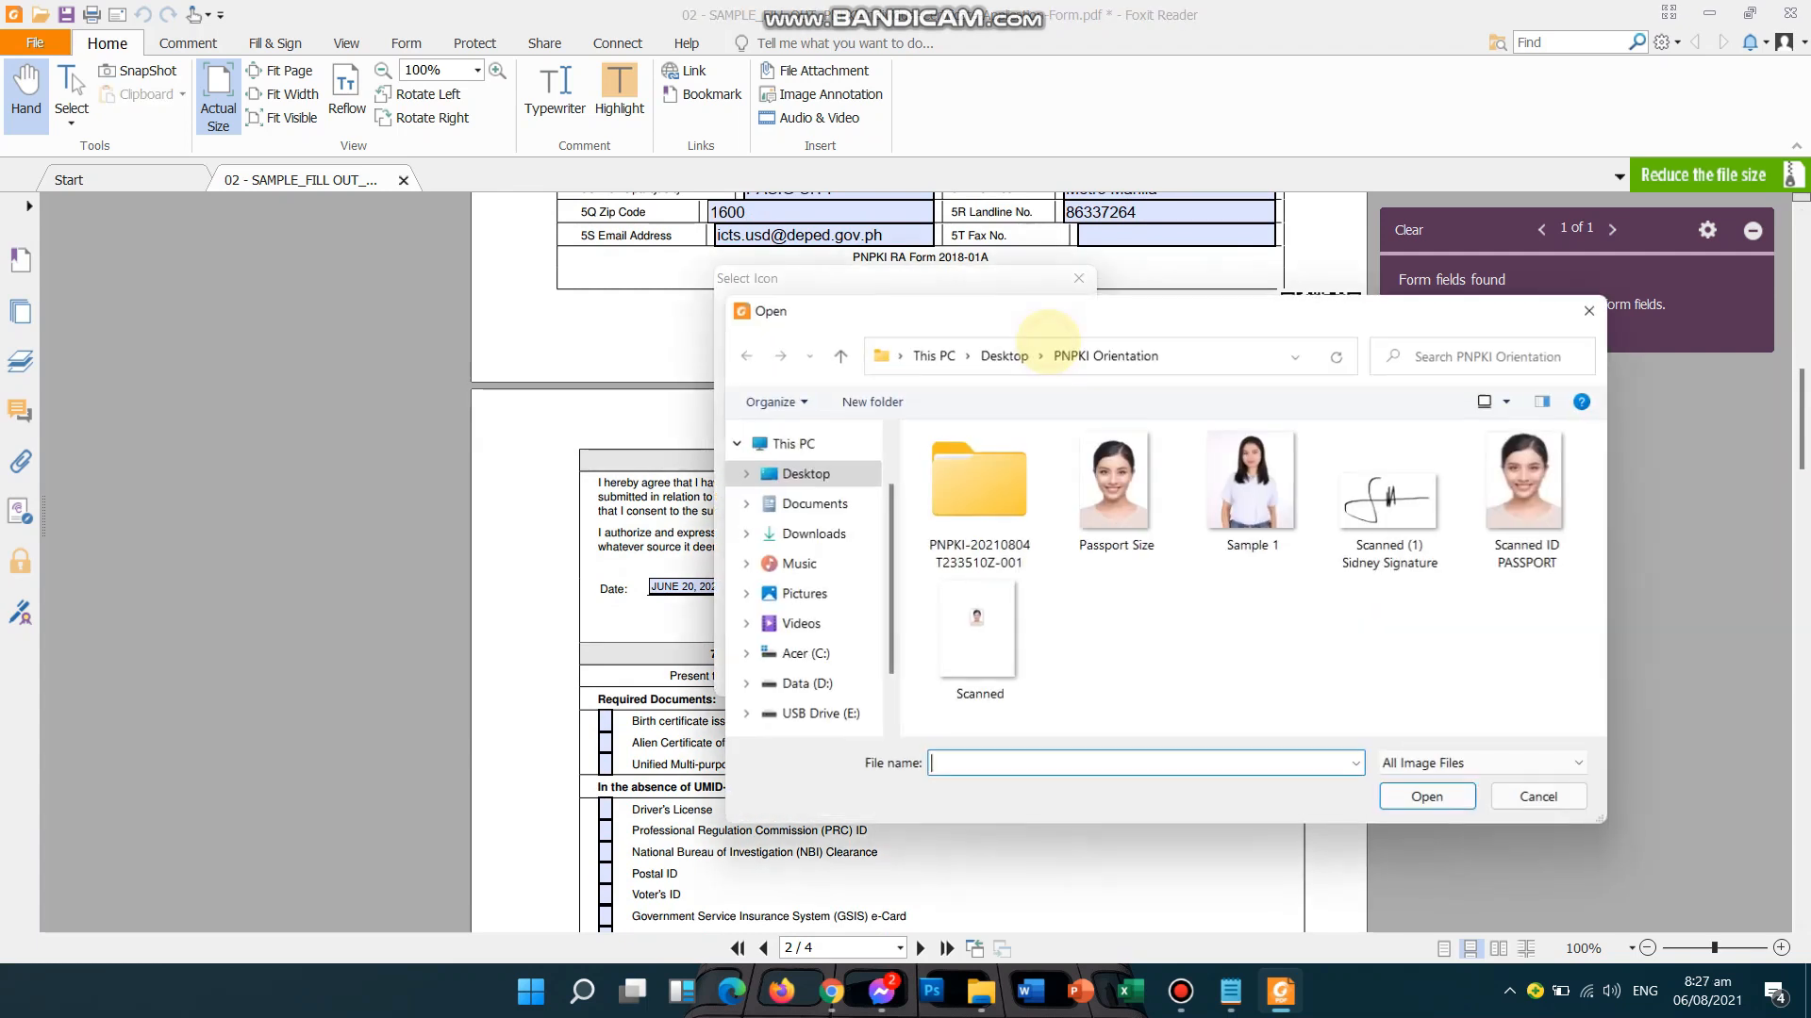
double_click(1445, 519)
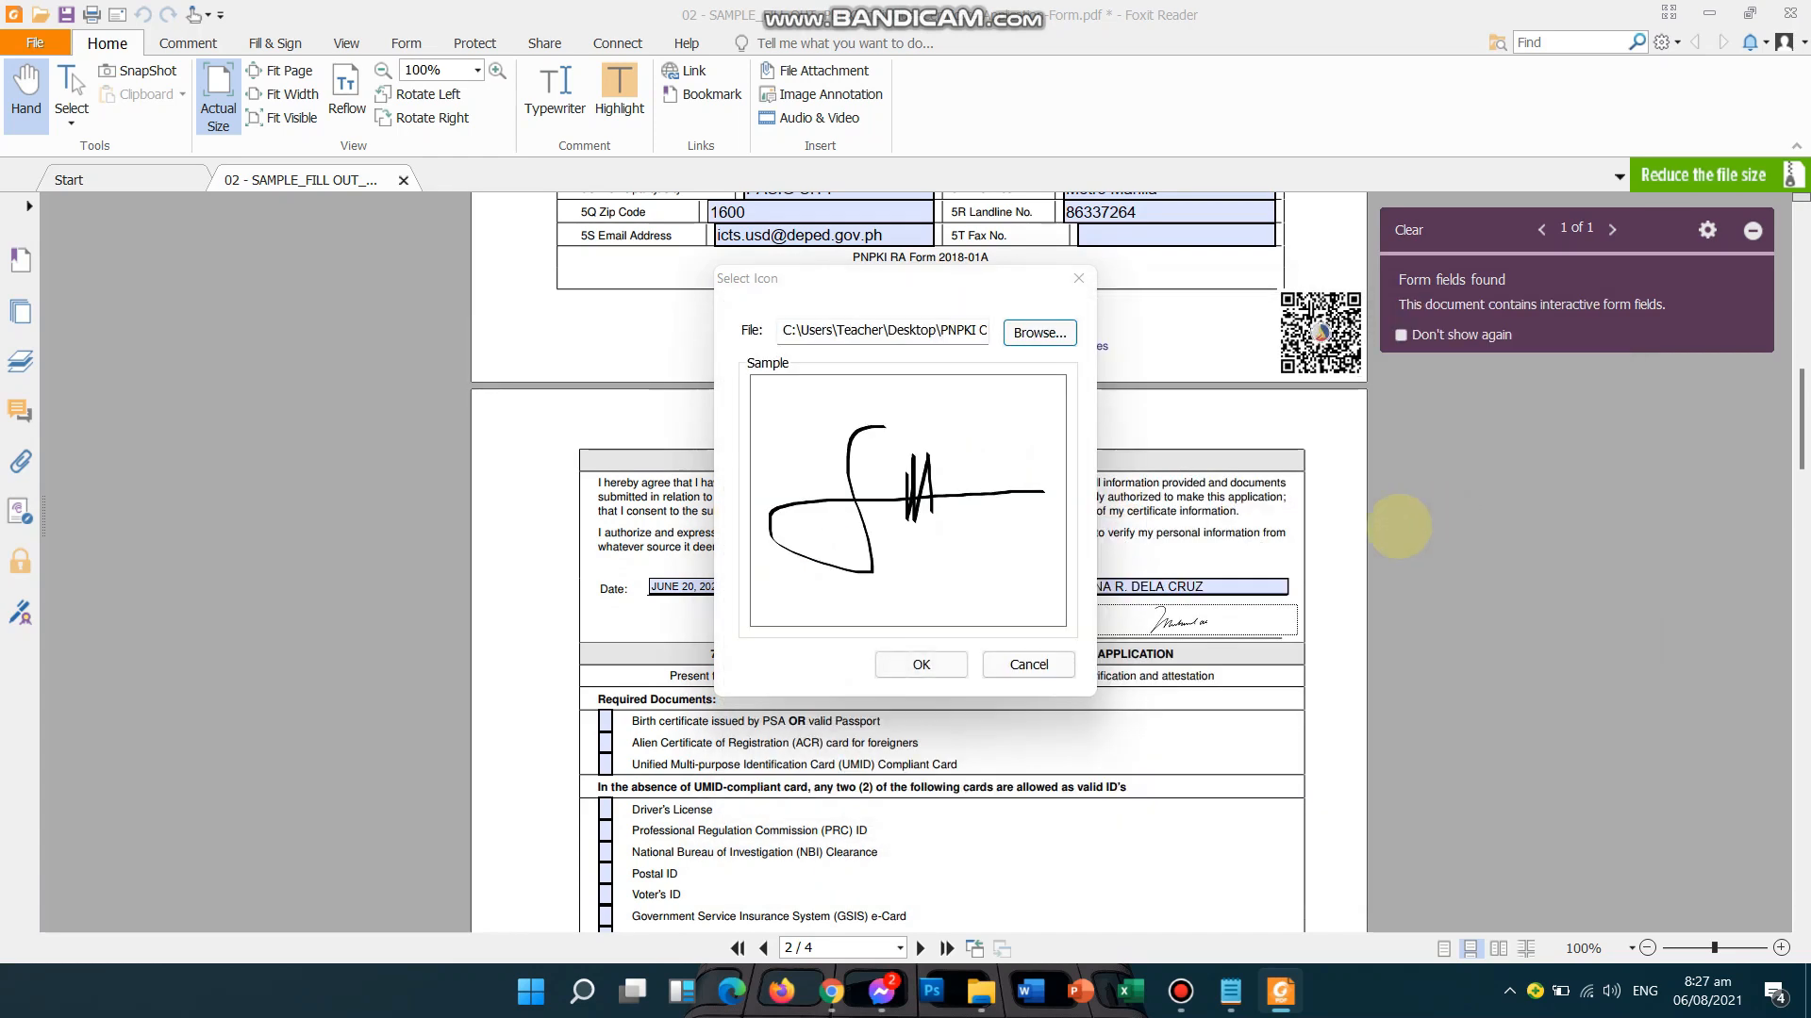
click(922, 662)
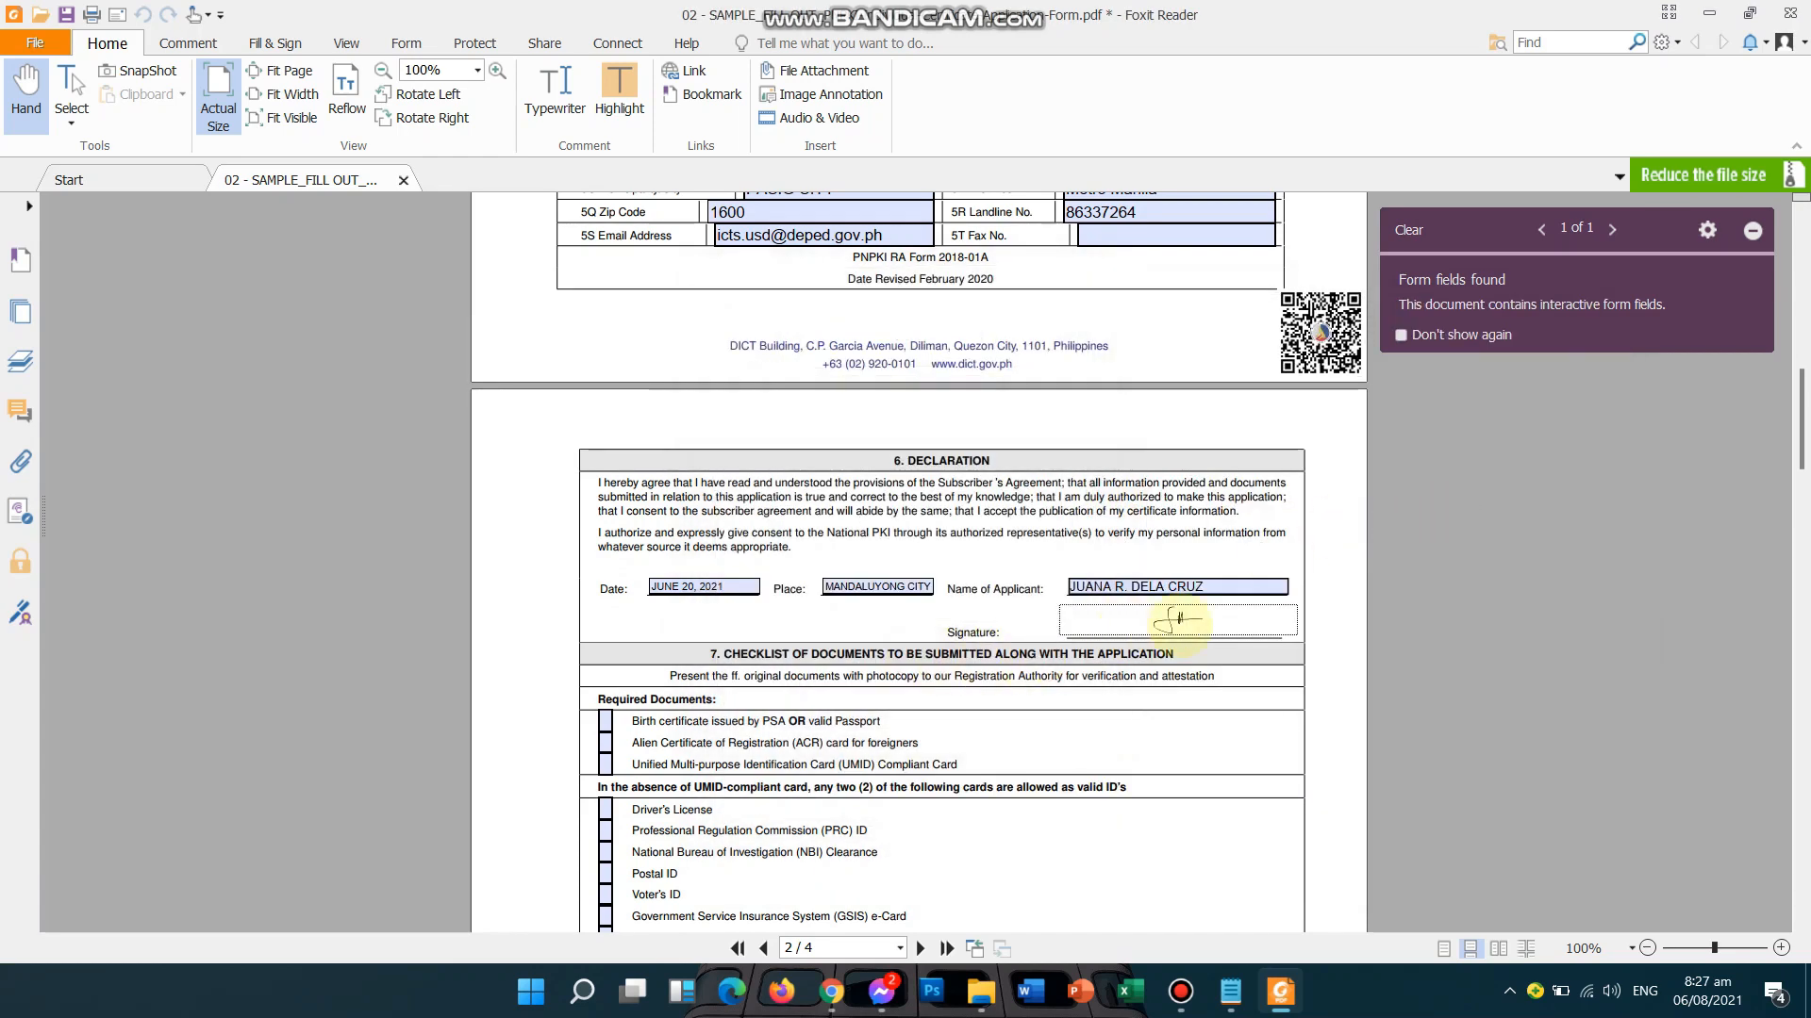
click(1466, 609)
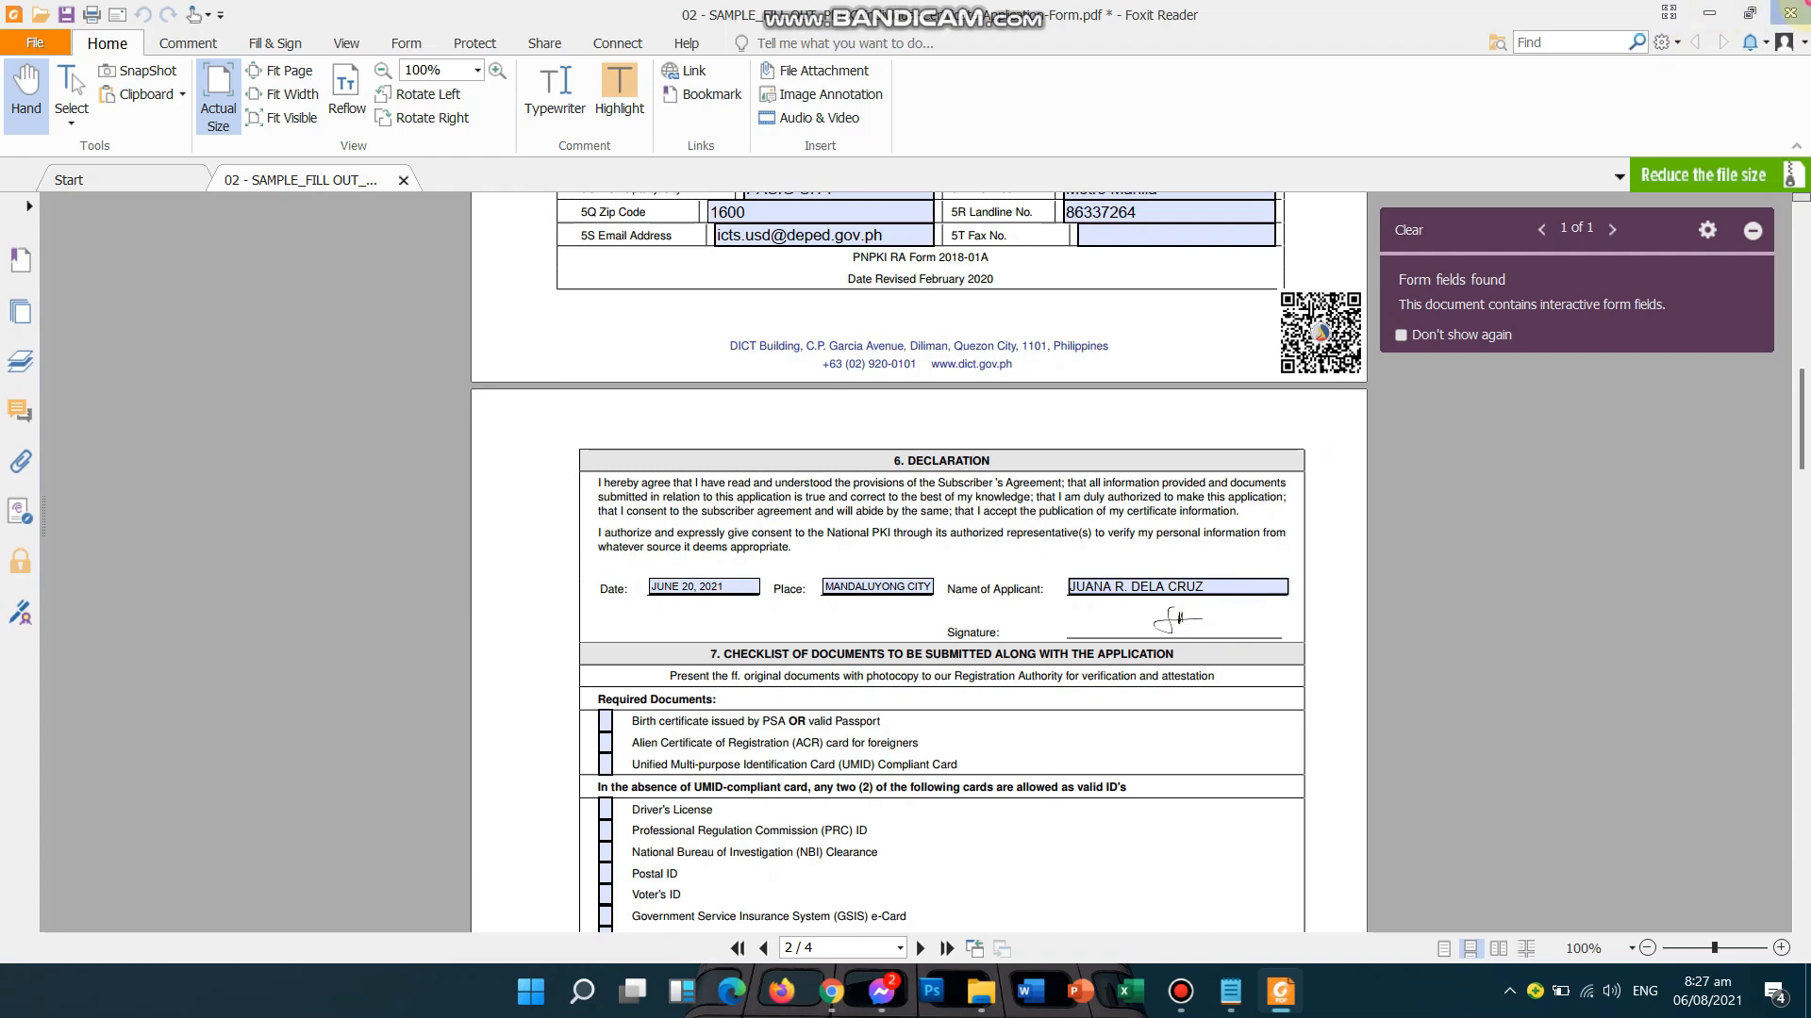
click(1790, 12)
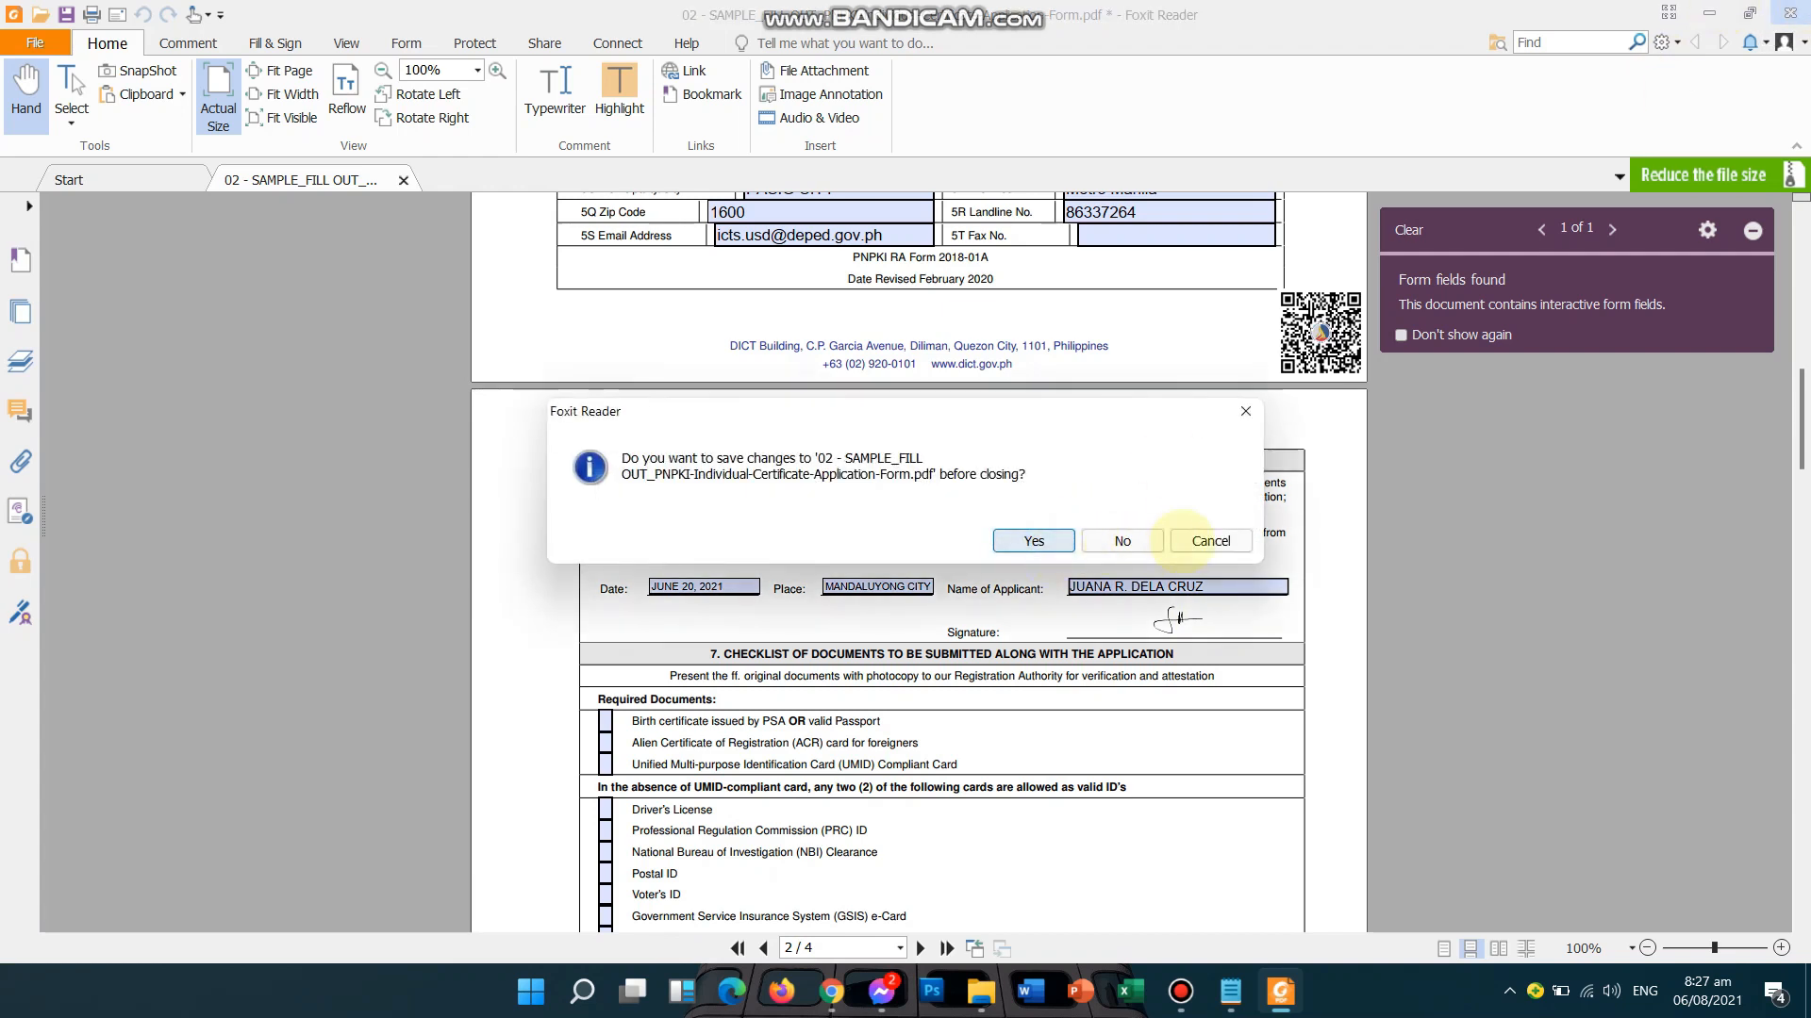
click(1202, 541)
- Minimize the sample form, highlight the "B. Signature" line in the untitled Notepad outline, and minimize the notes
scroll(1415, 543, up, 10)
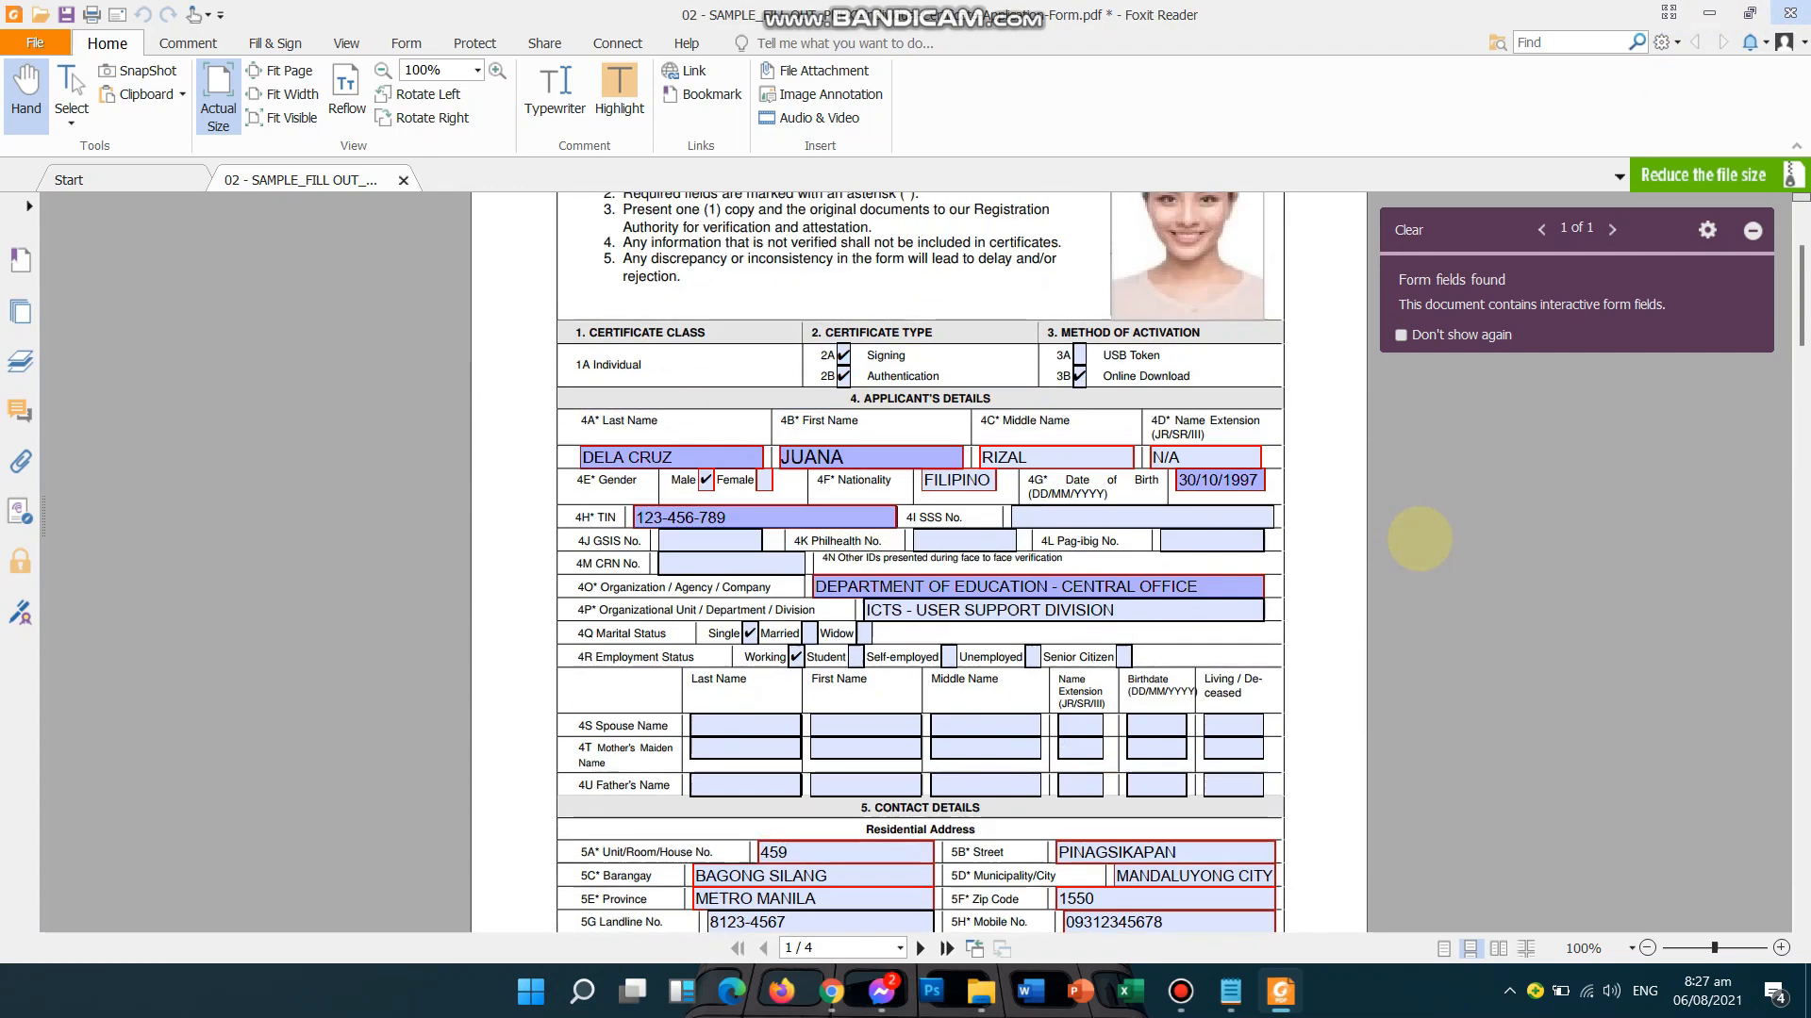
scroll(1419, 538, up, 3)
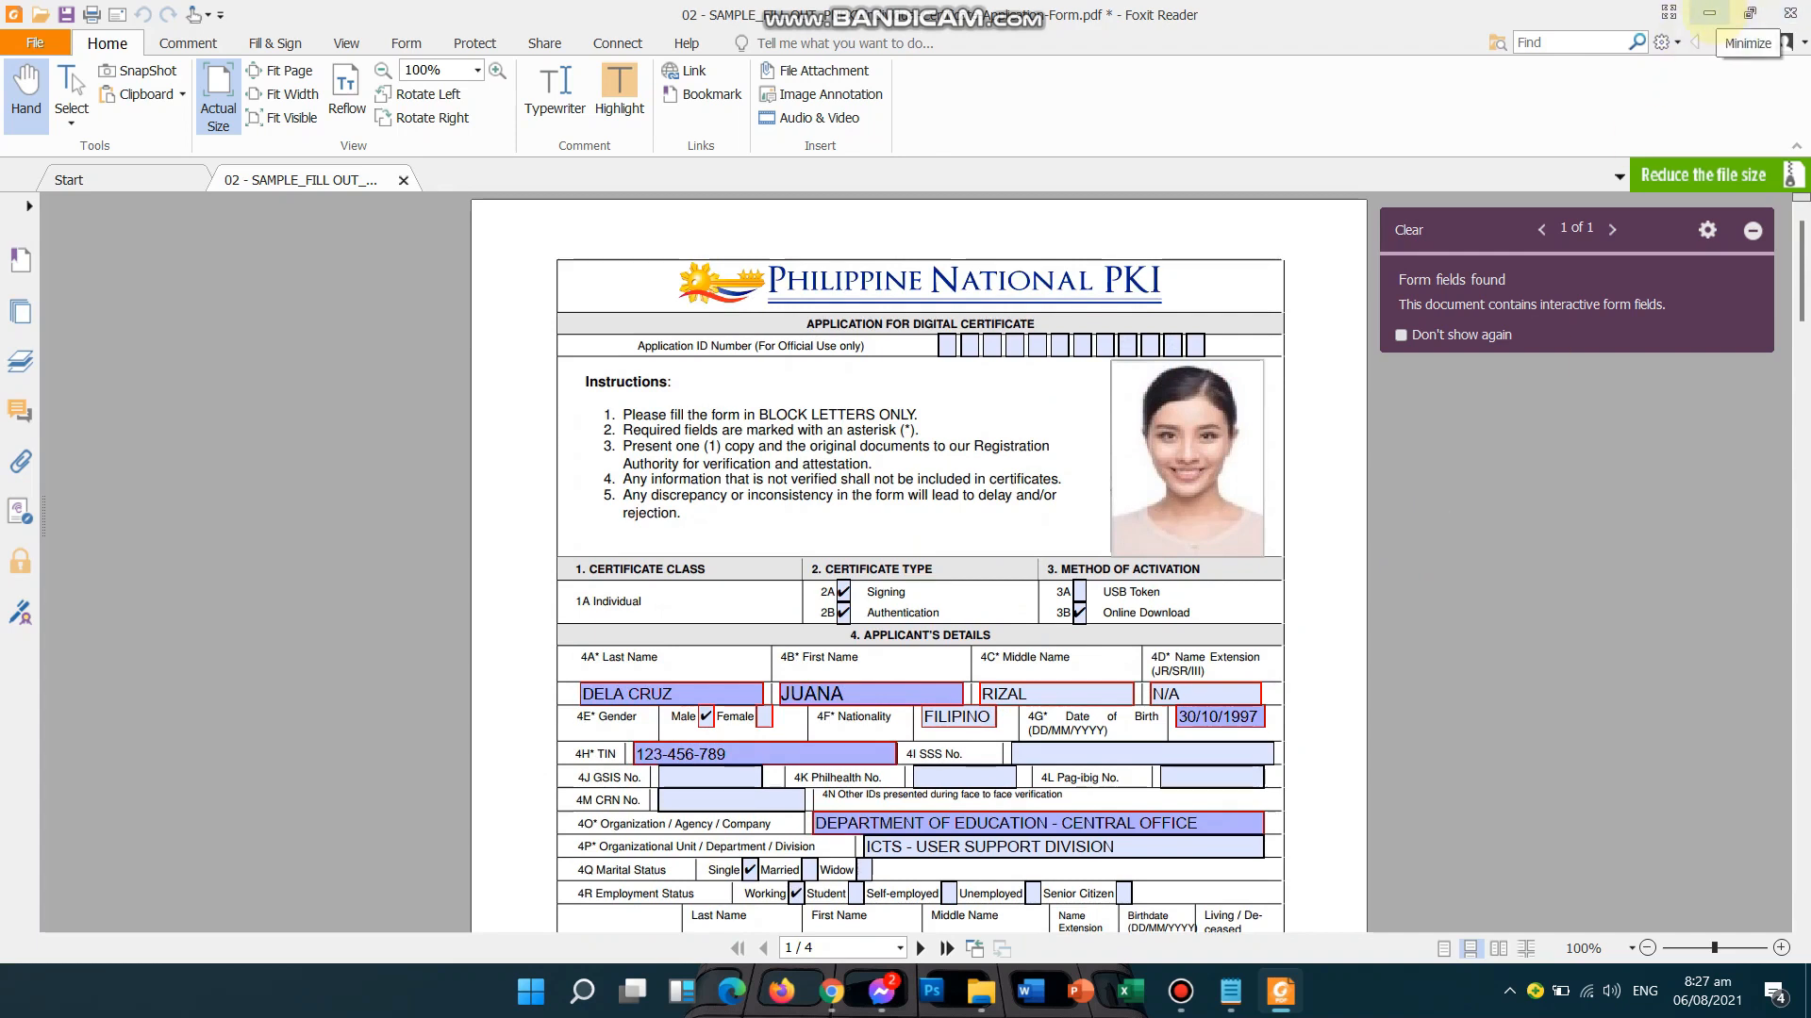
click(1710, 12)
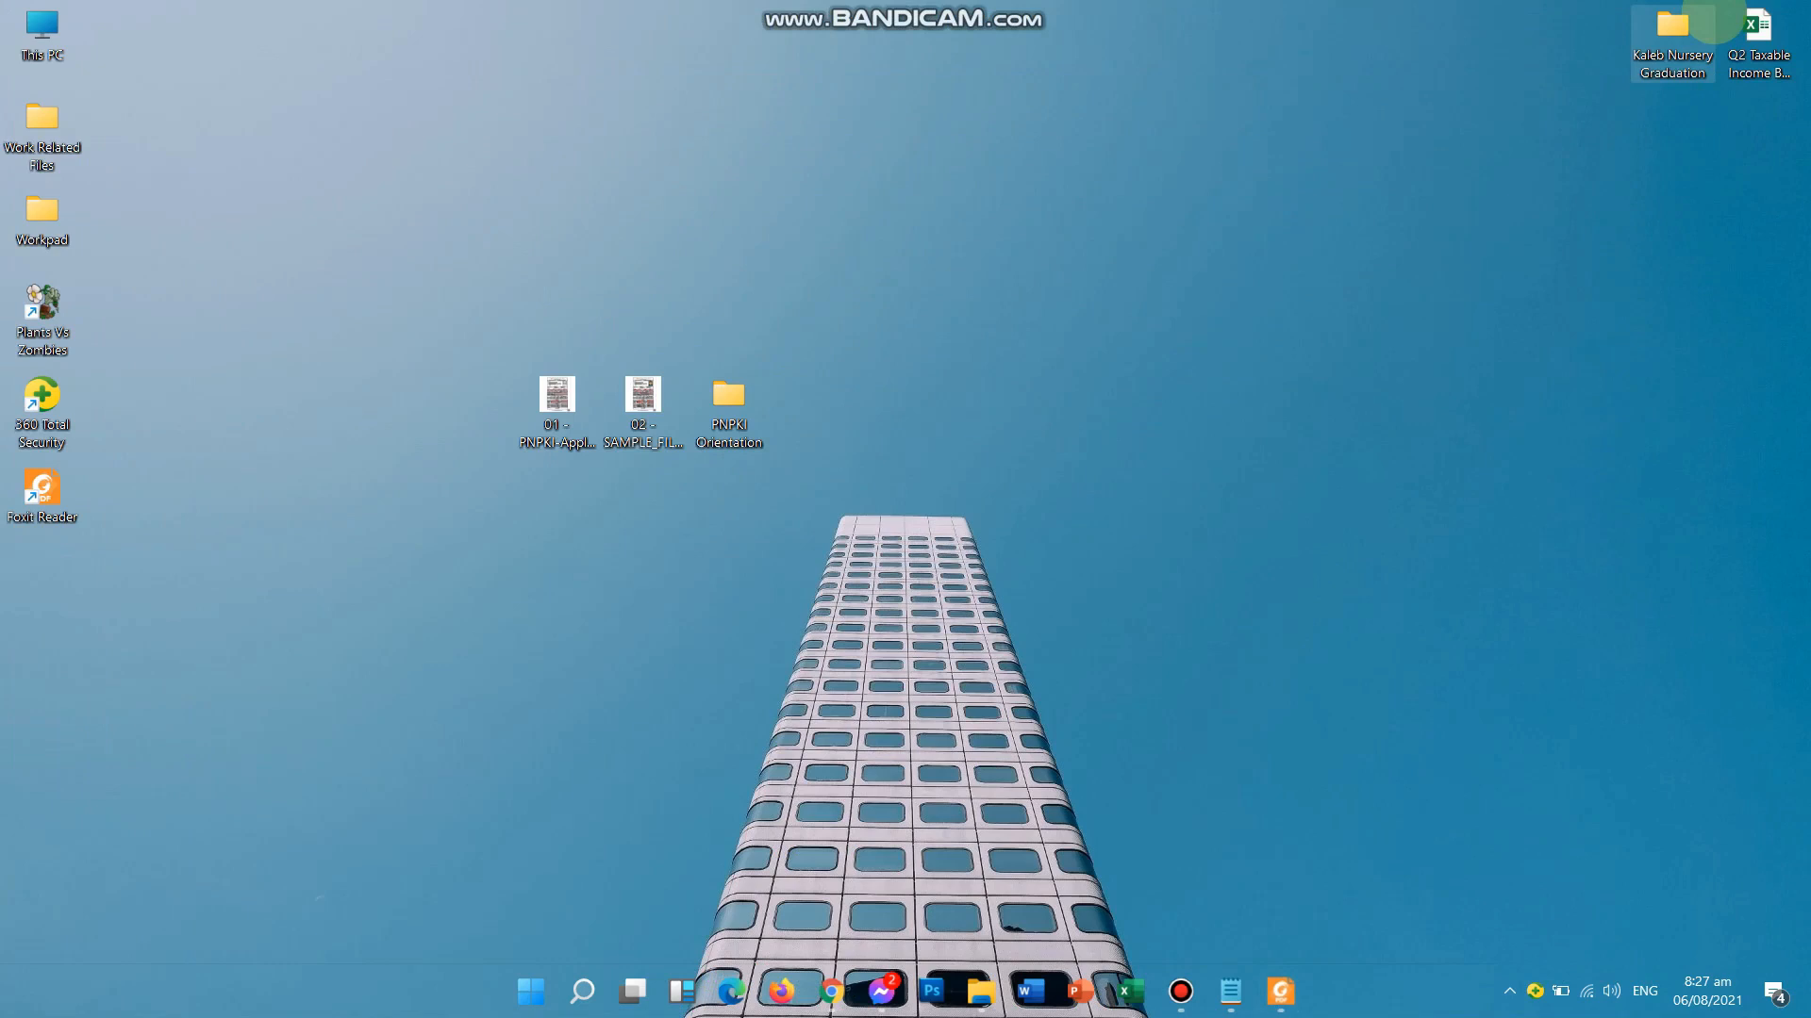
mouse_move(1229, 990)
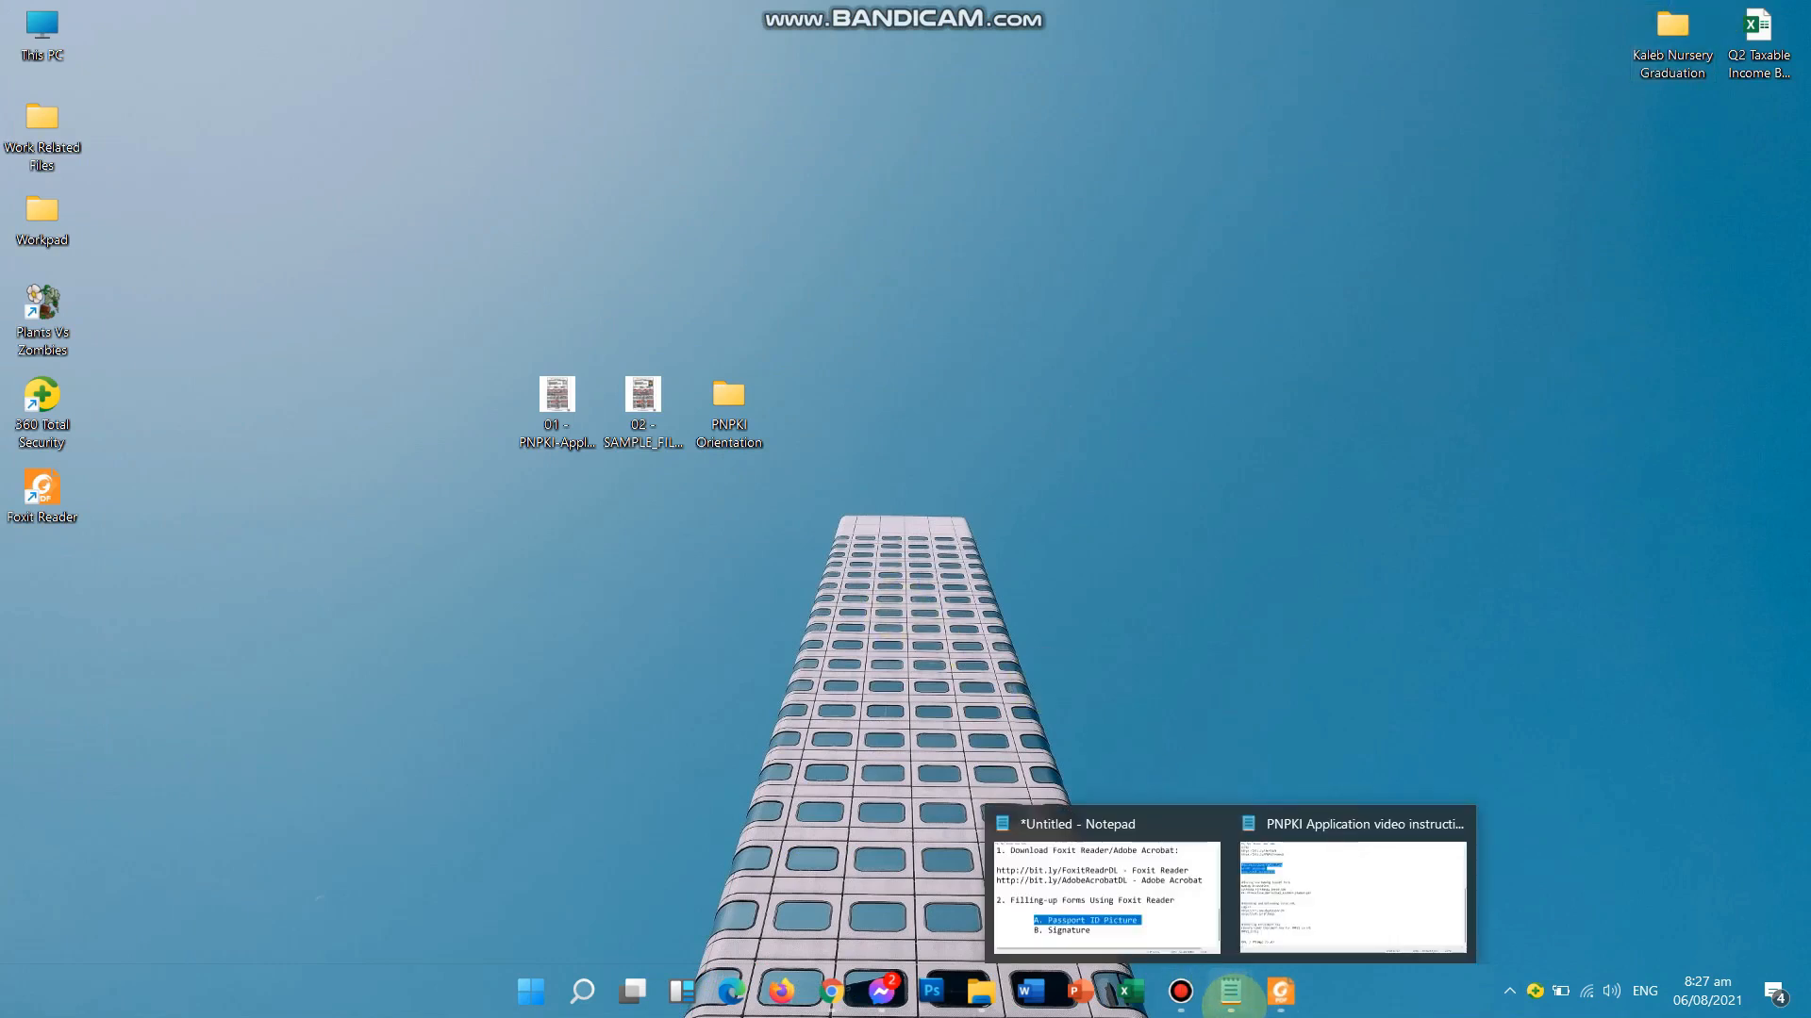
click(1119, 905)
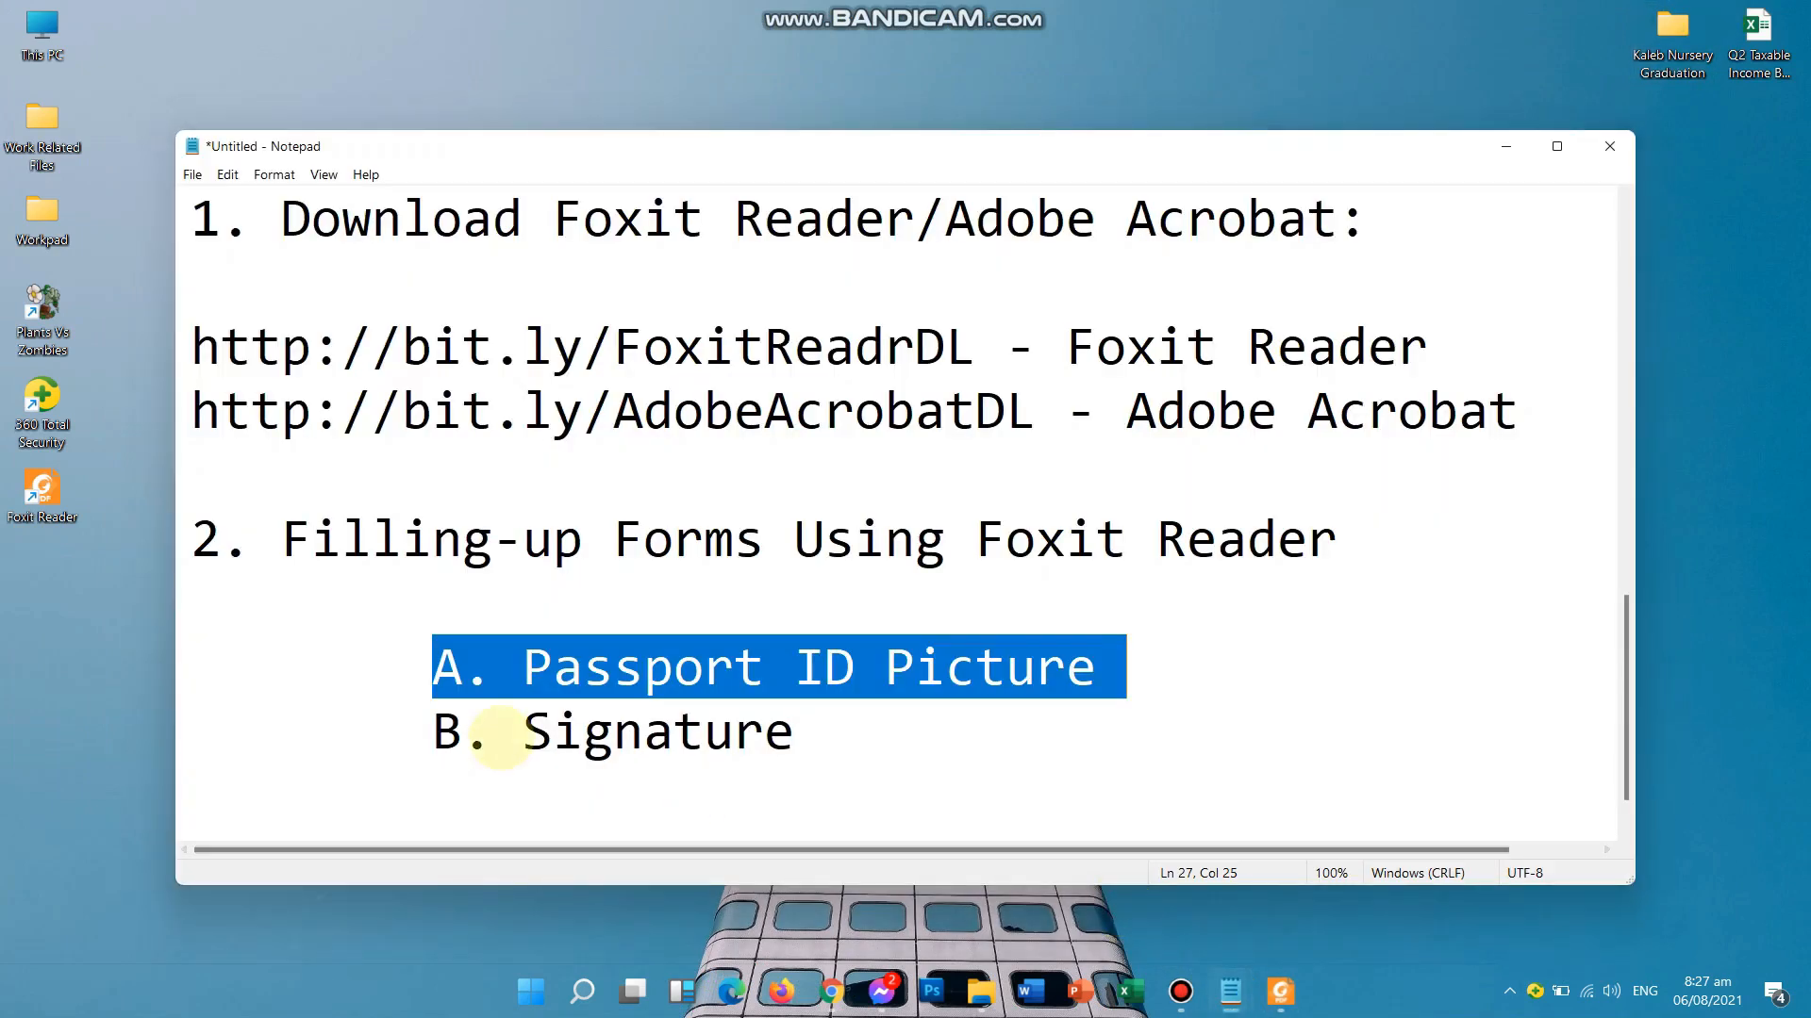
drag(415, 736, 897, 736)
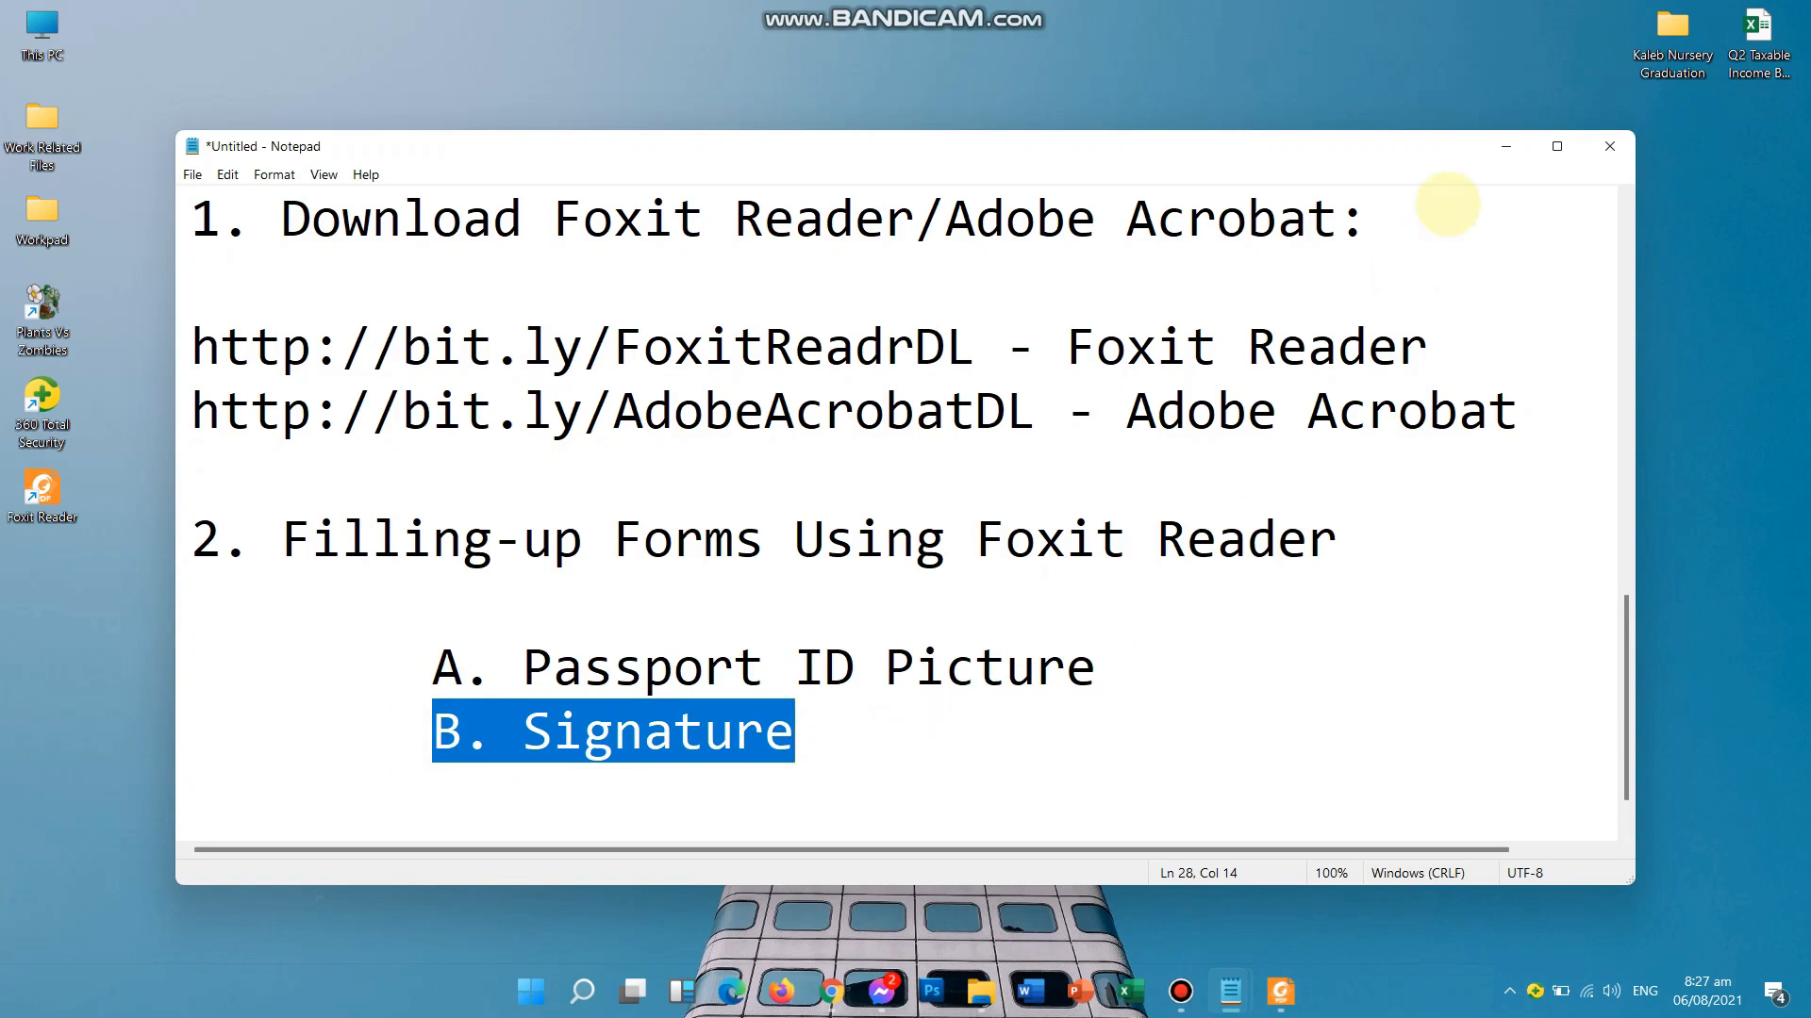
click(1505, 148)
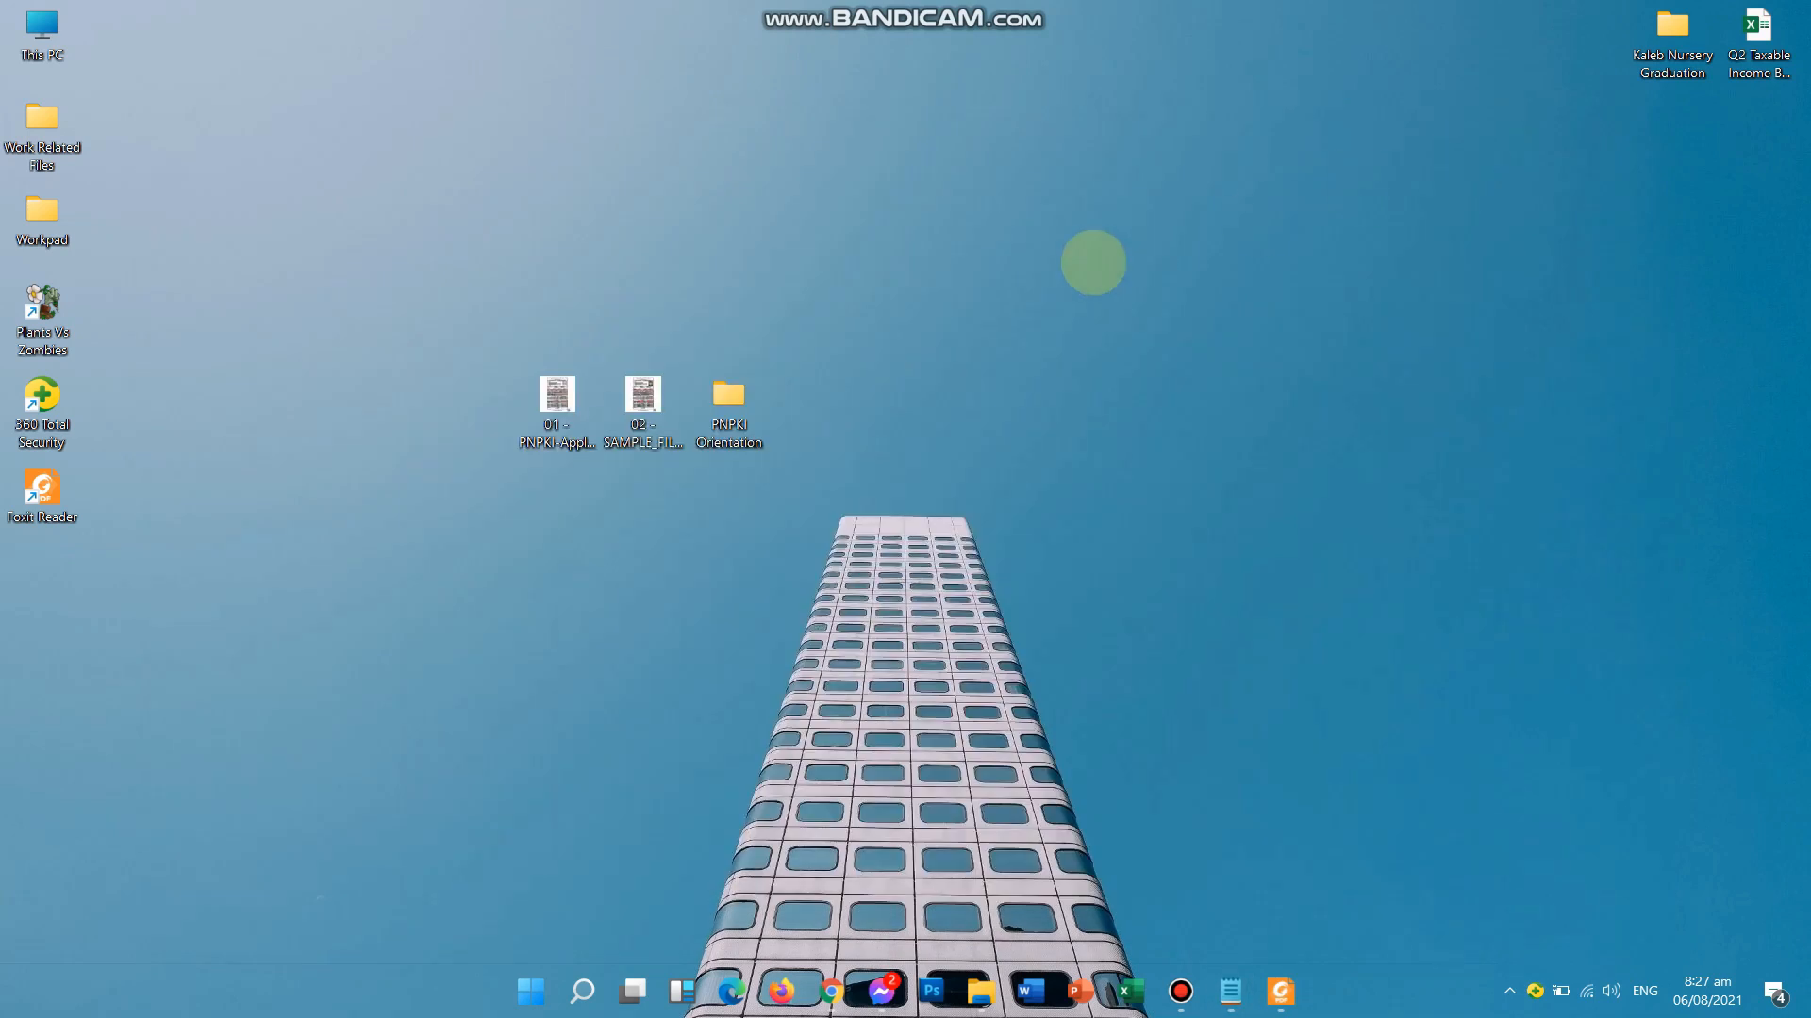
- Open the PNPKI Orientation folder from the desktop and view the scanned signature image, closing the viewer when done
double_click(728, 401)
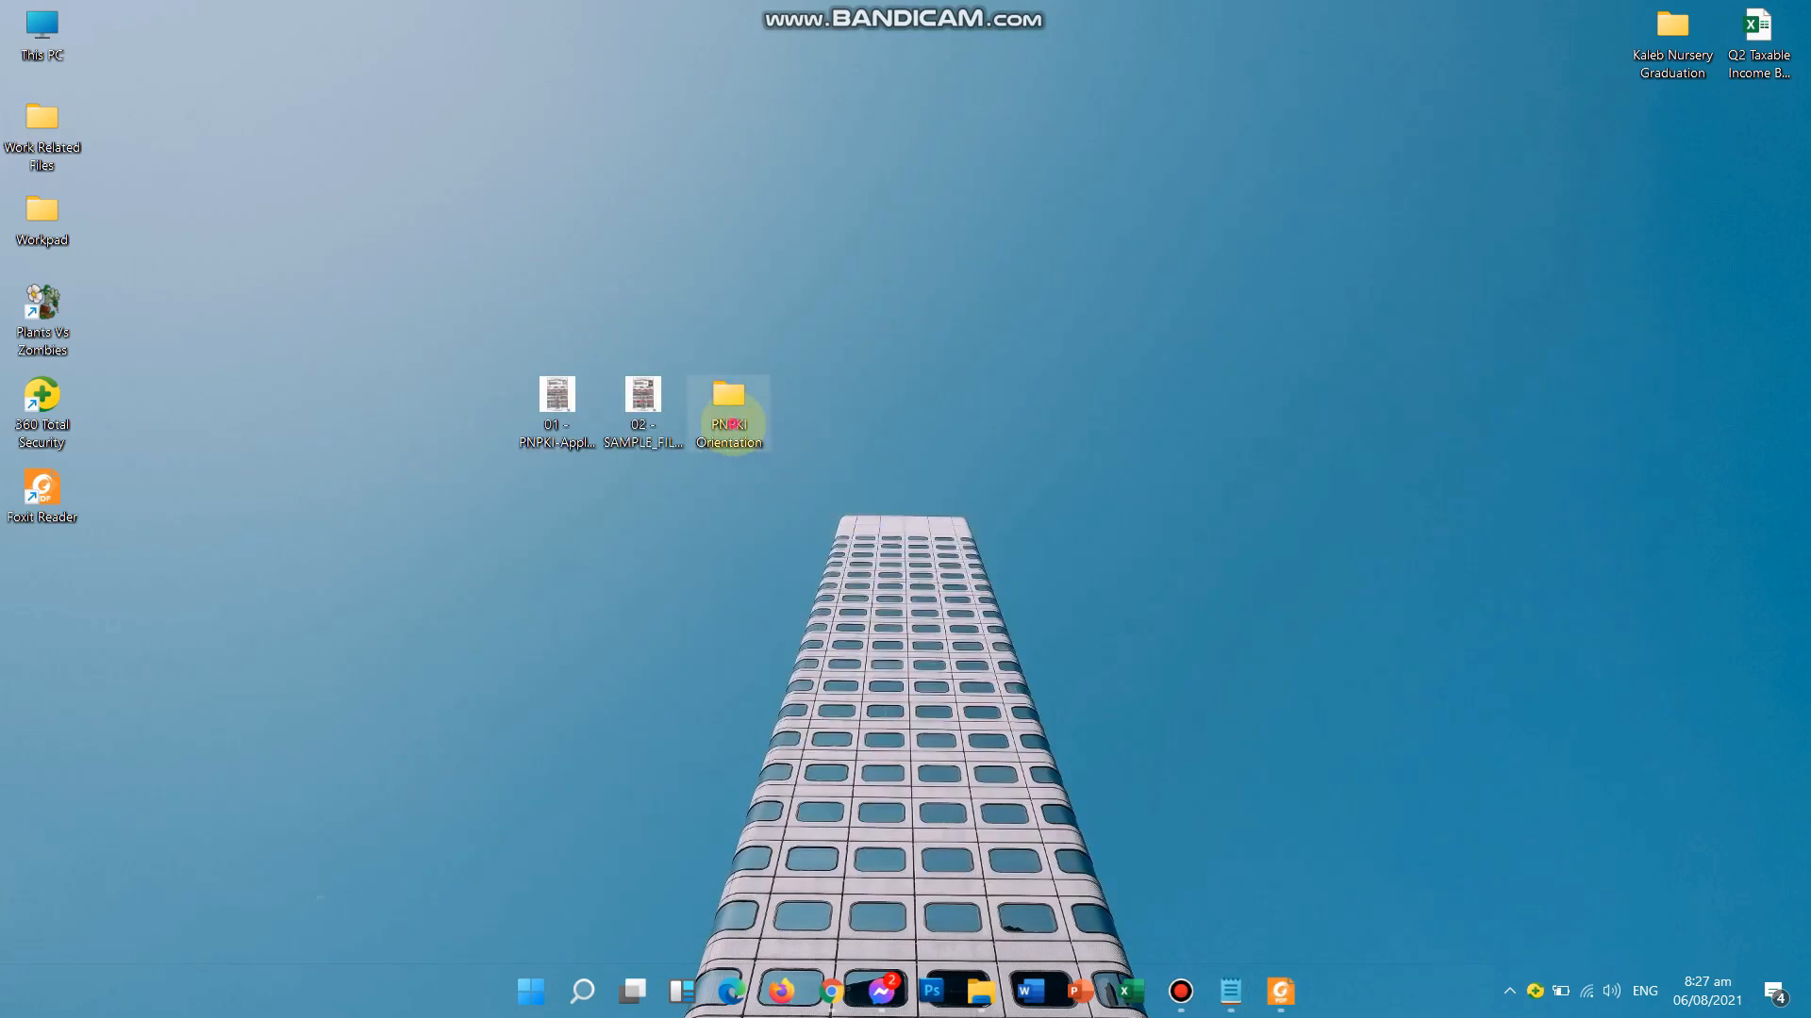
click(1082, 598)
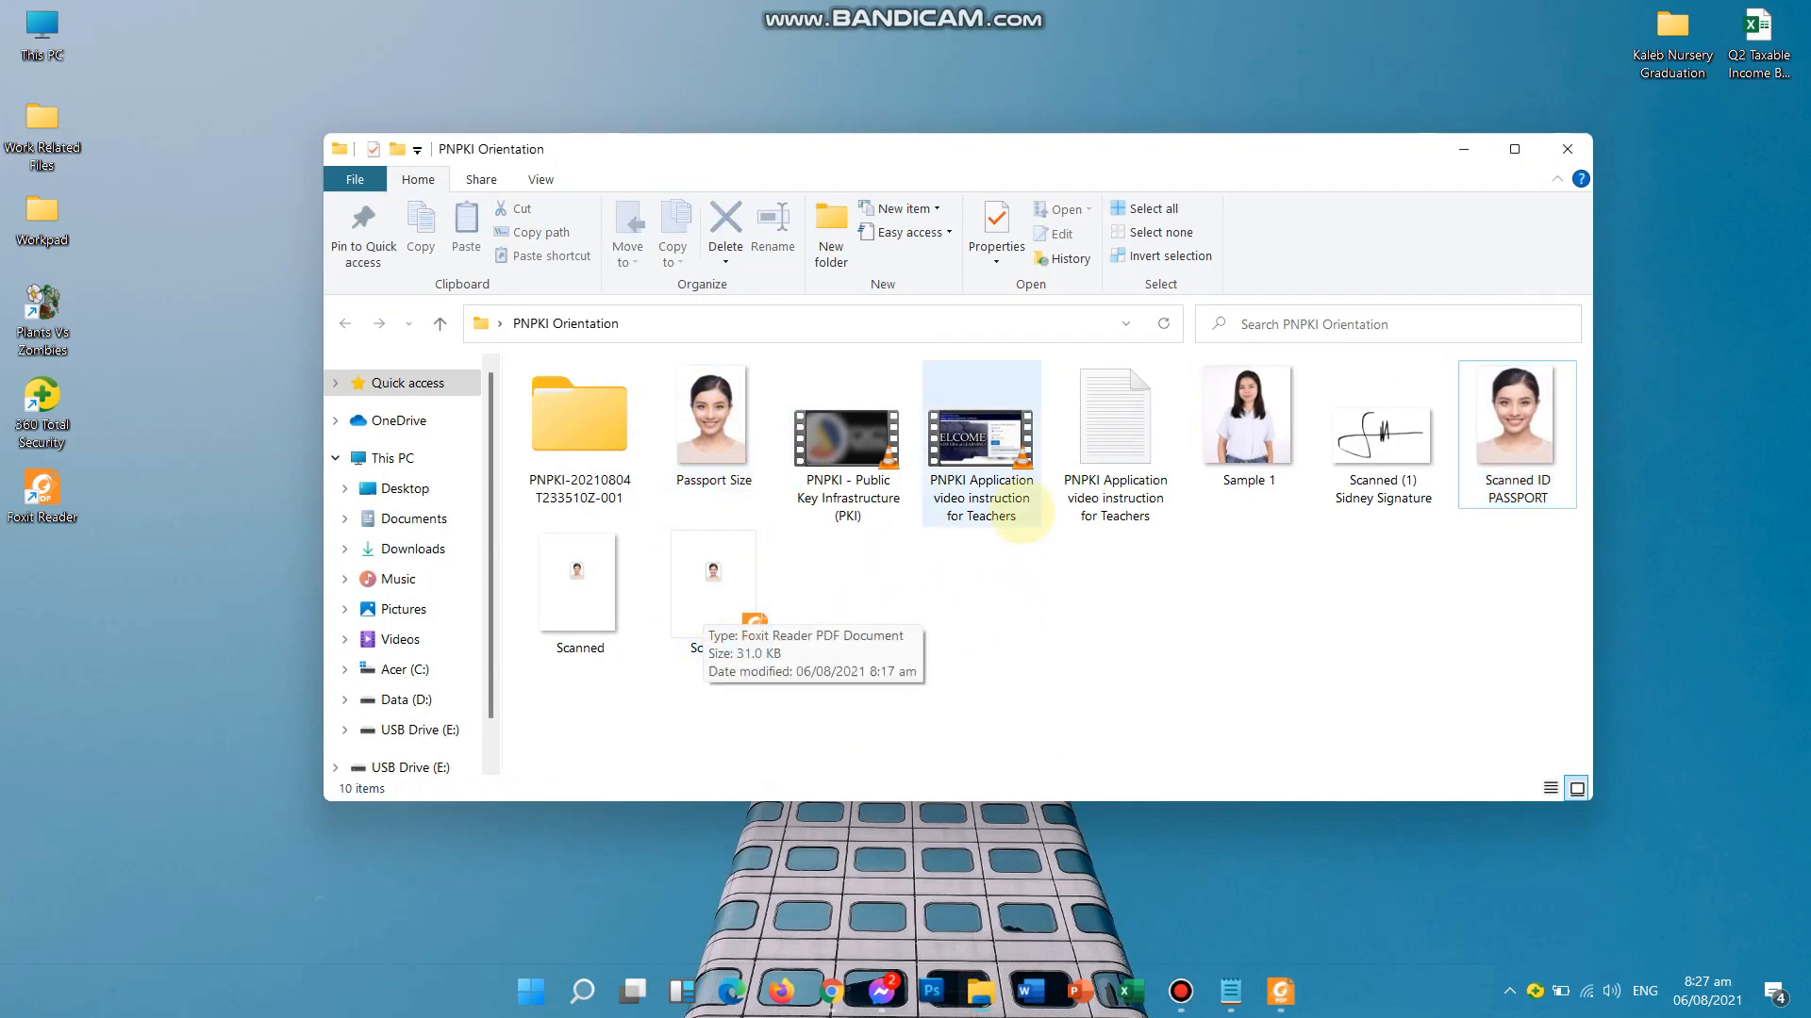
double_click(1383, 434)
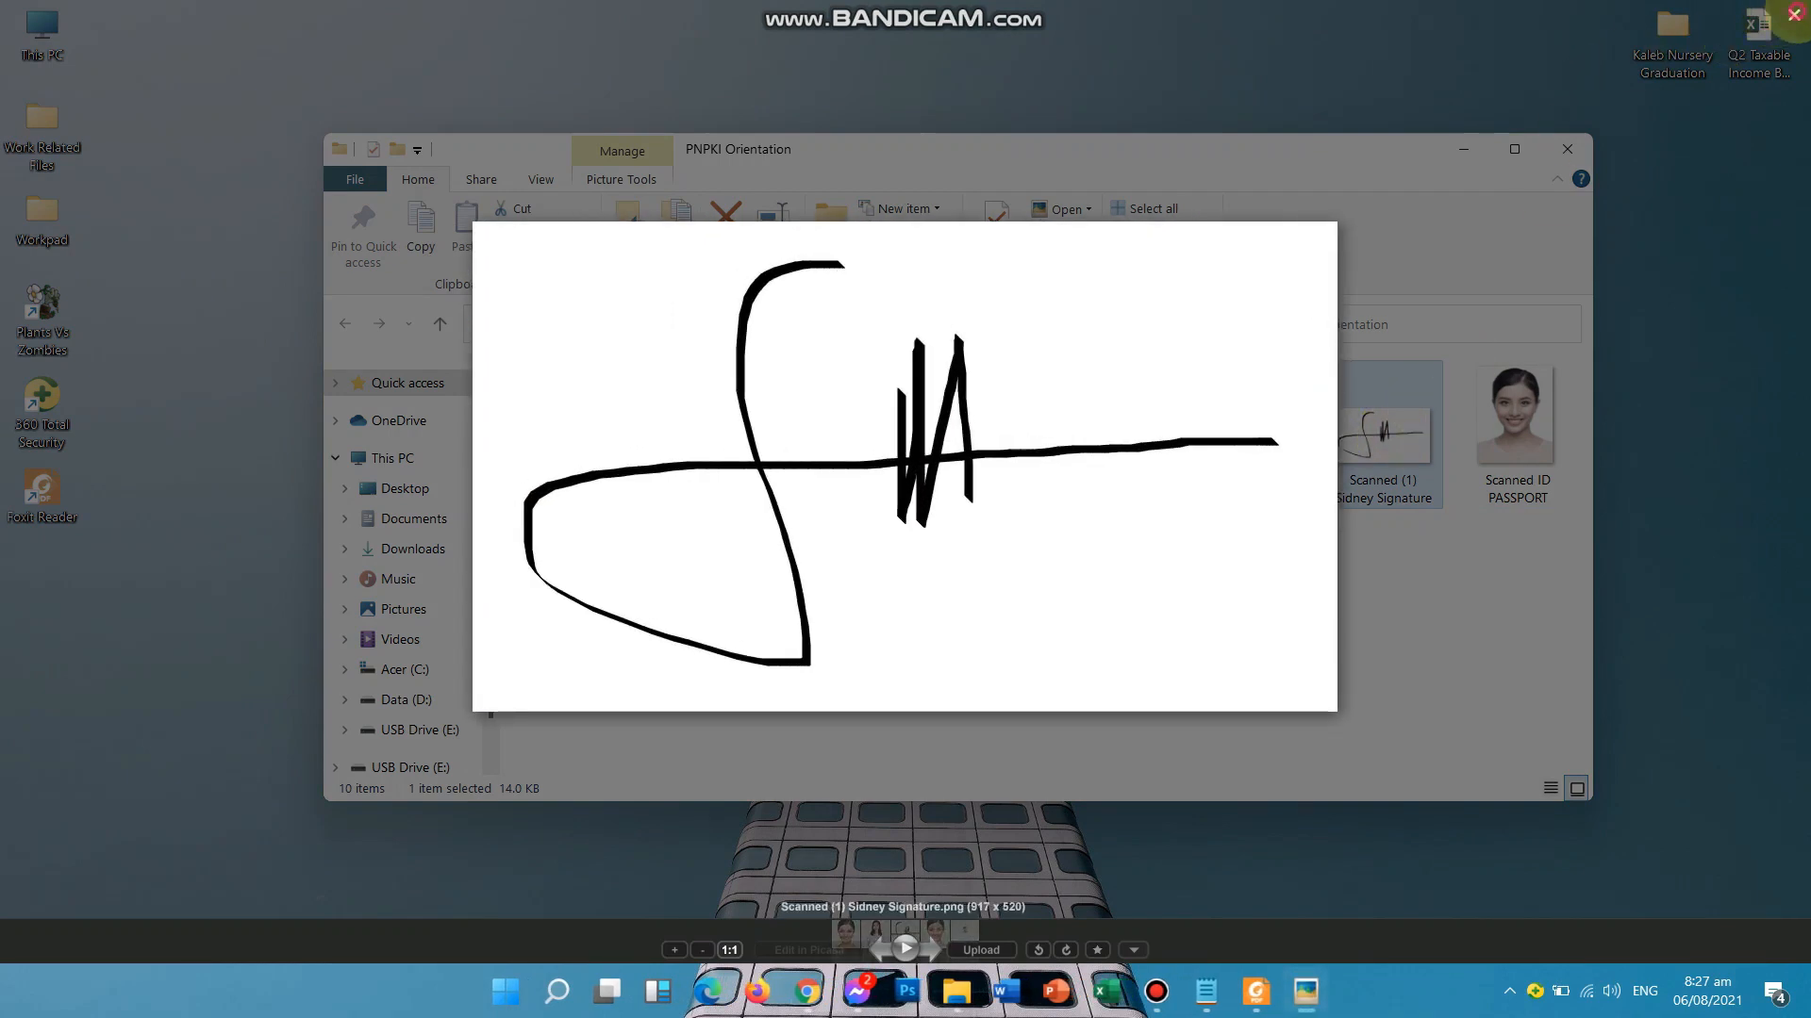
click(1794, 14)
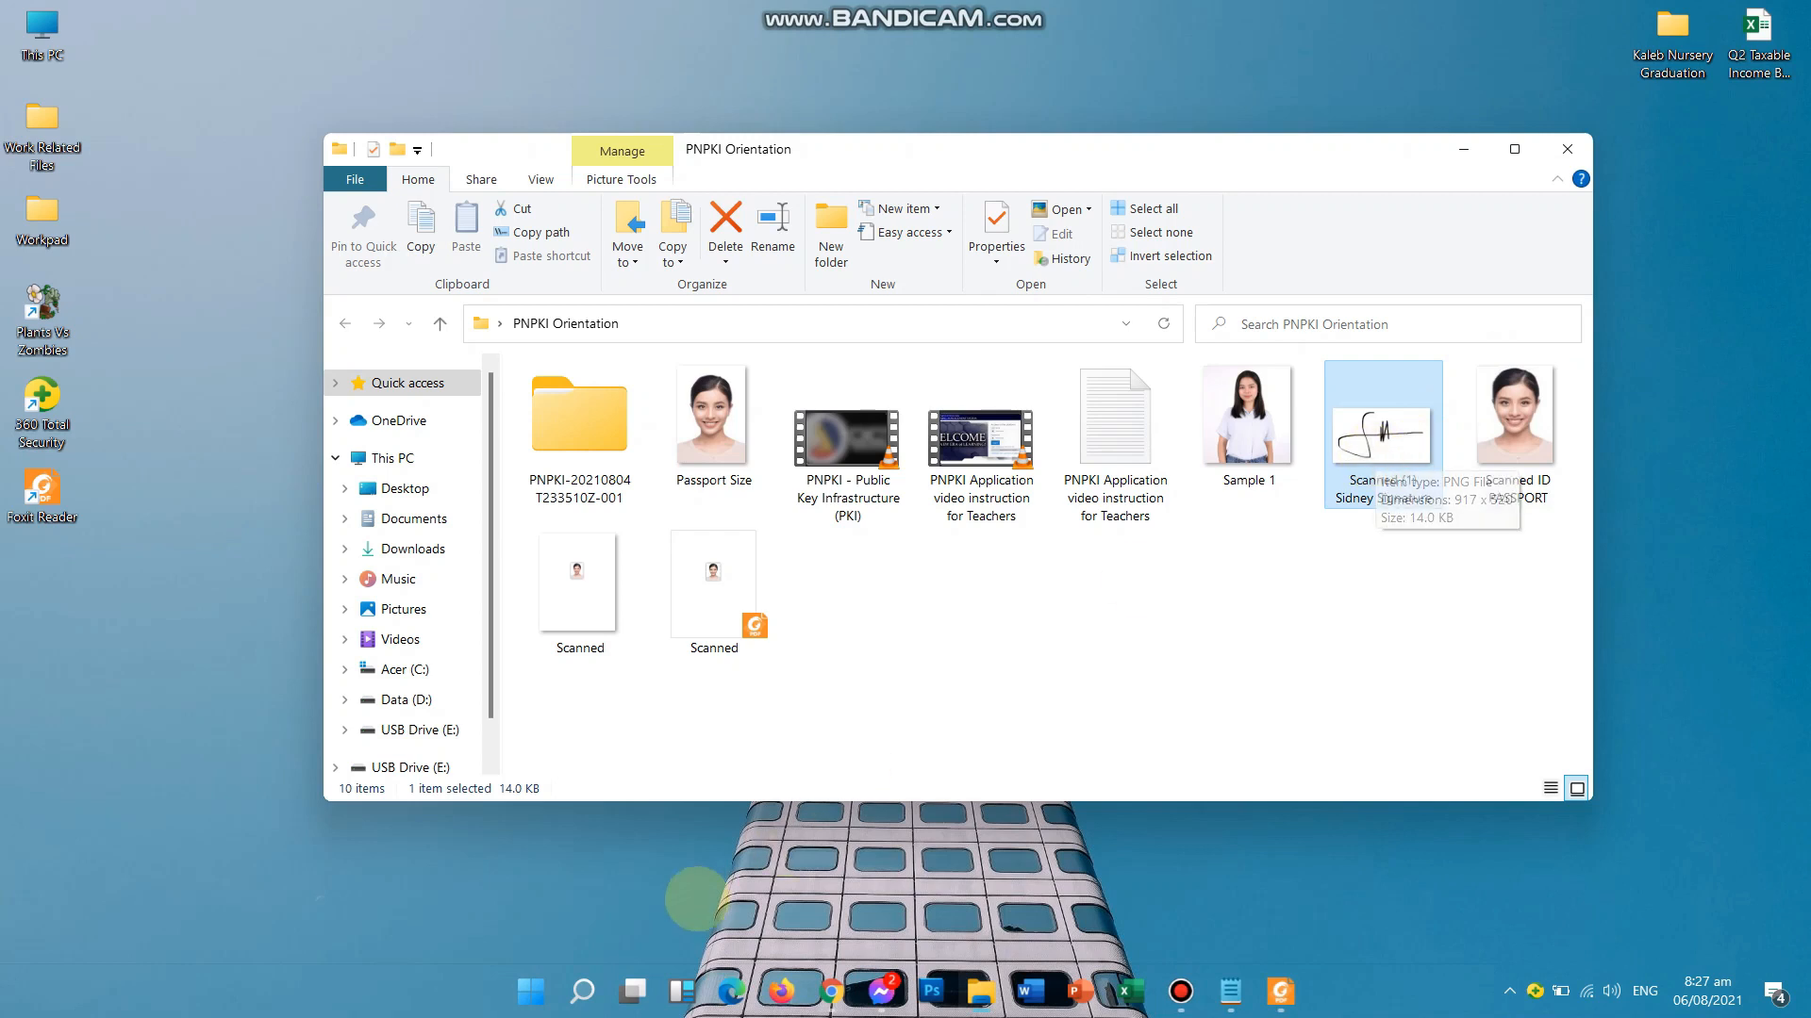
- Search Windows for "MS PA" and open the Paint app
click(582, 990)
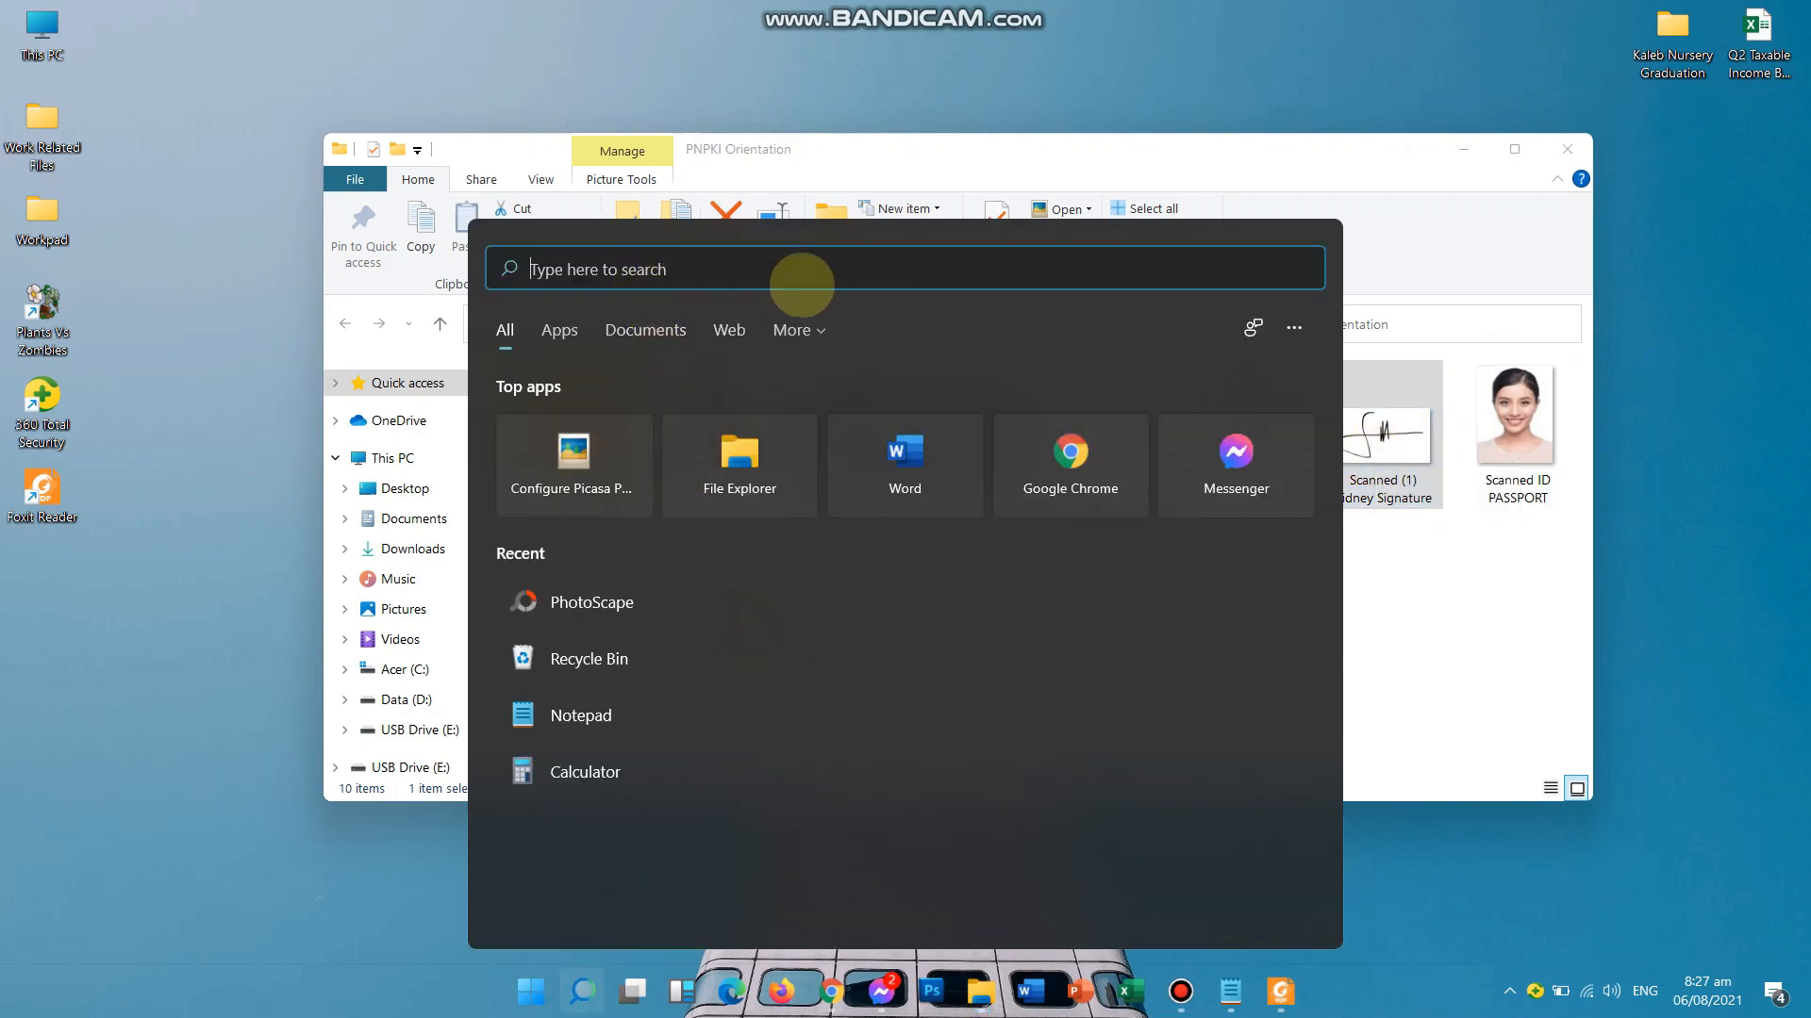
text(MS P)
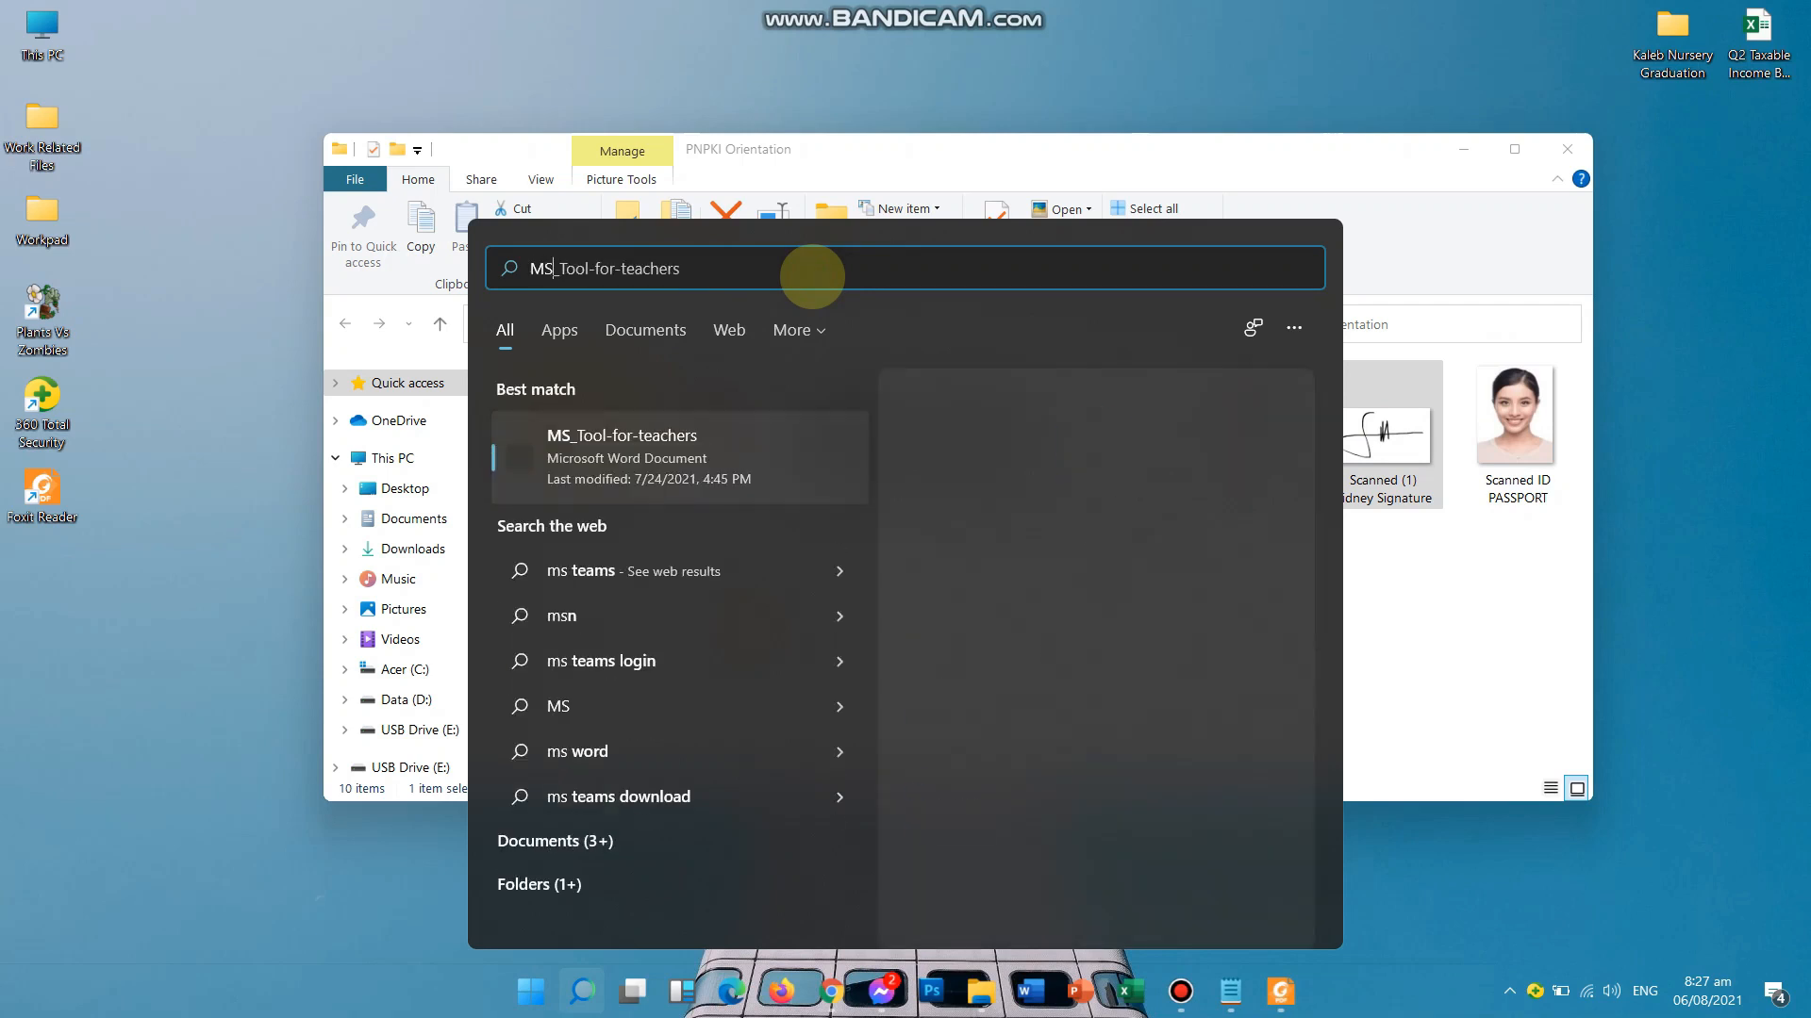
text(A)
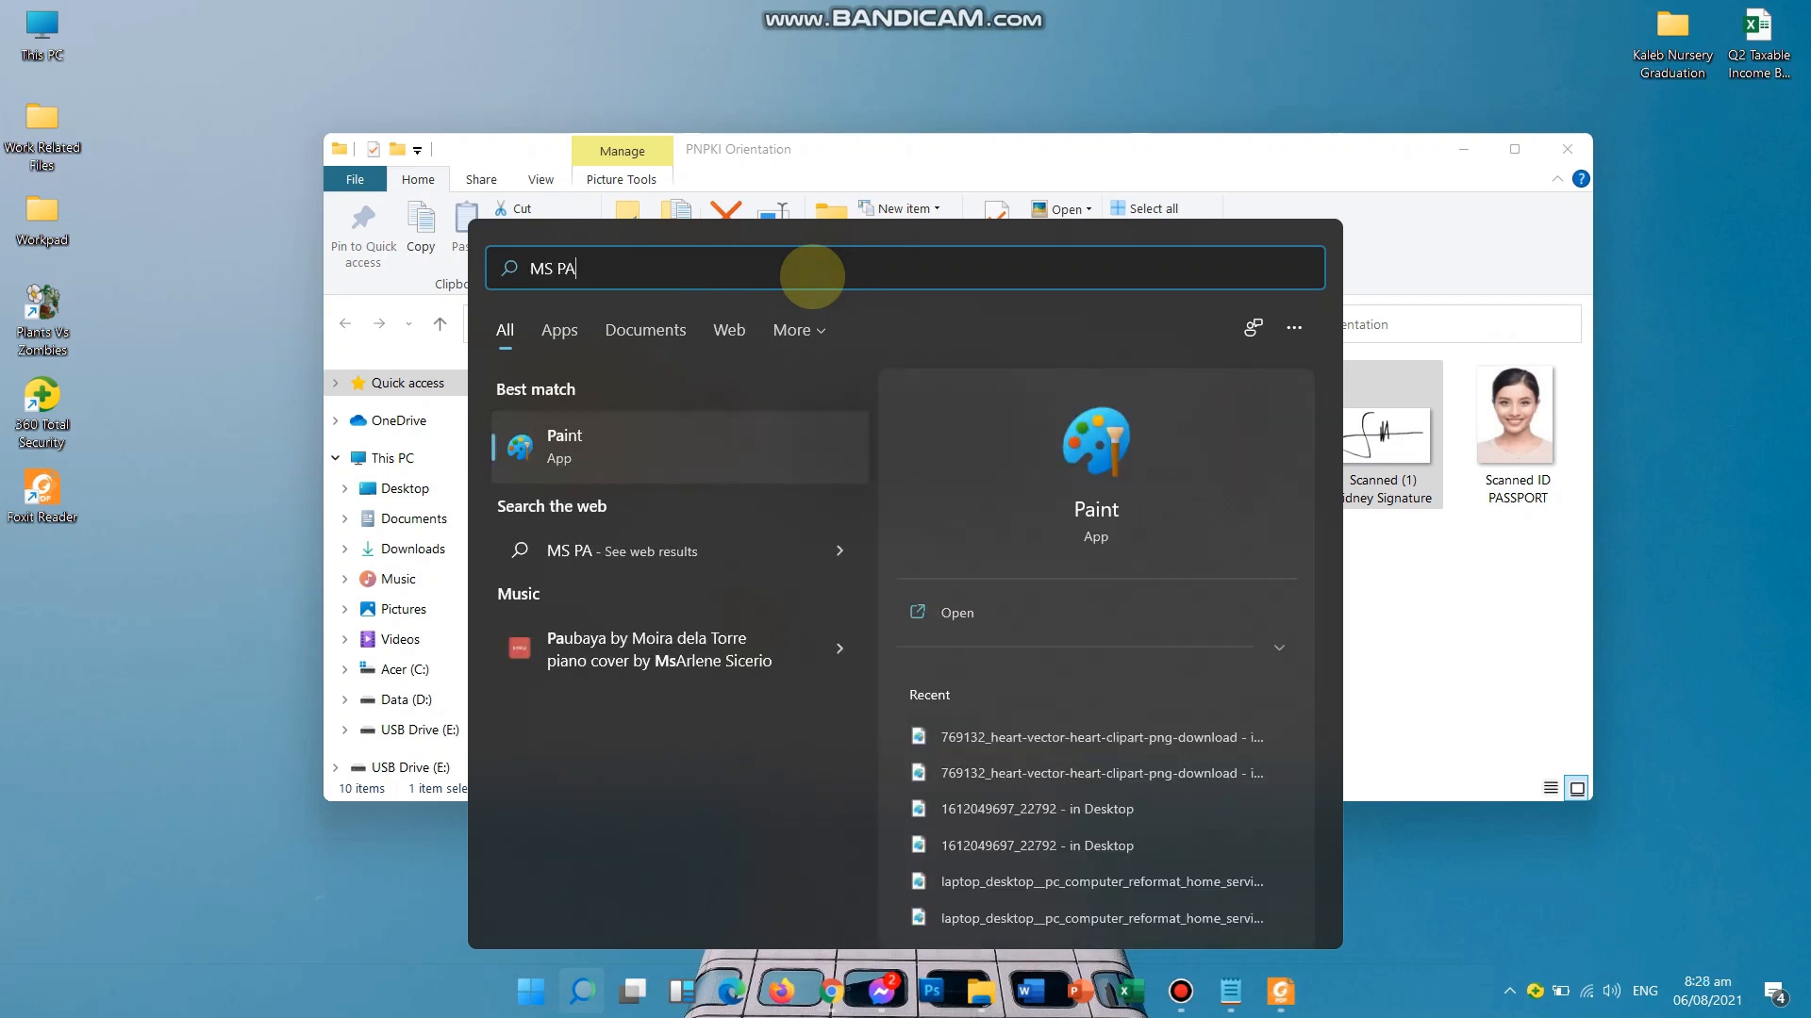
click(559, 440)
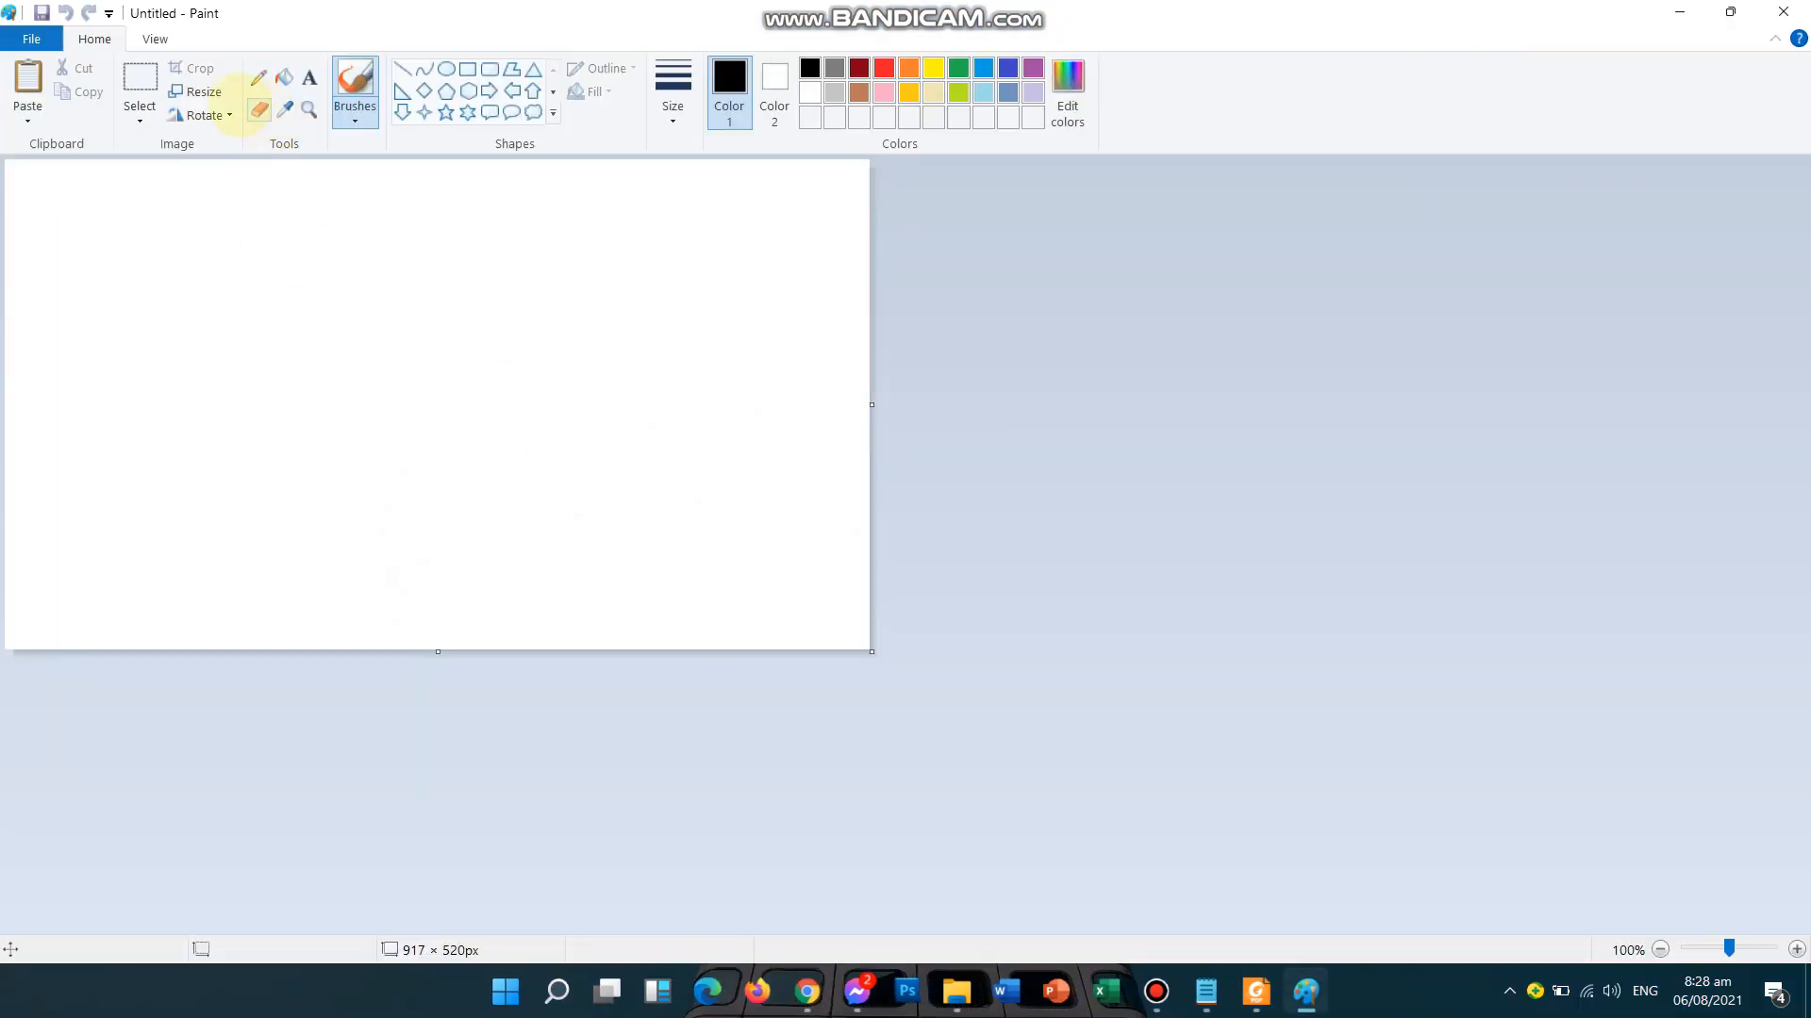
- Draw a handwritten signature across the blank canvas with a black calligraphy brush at the third line thickness
click(354, 115)
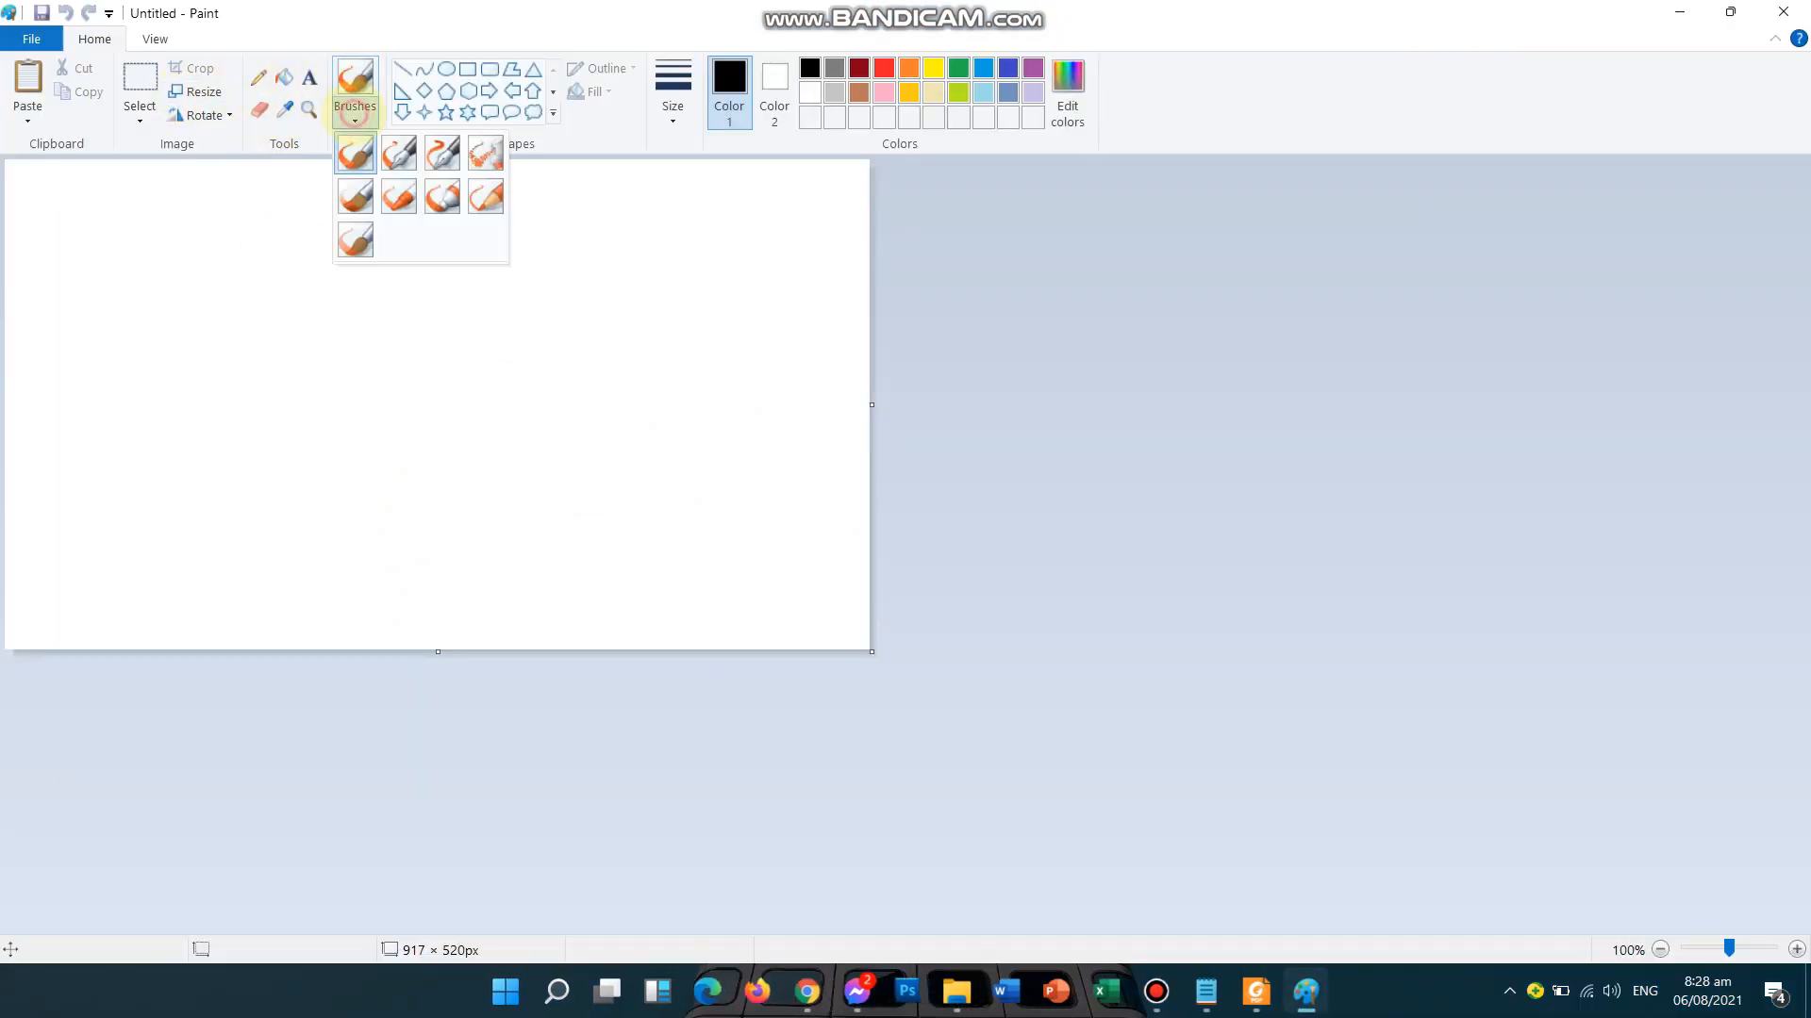
click(439, 154)
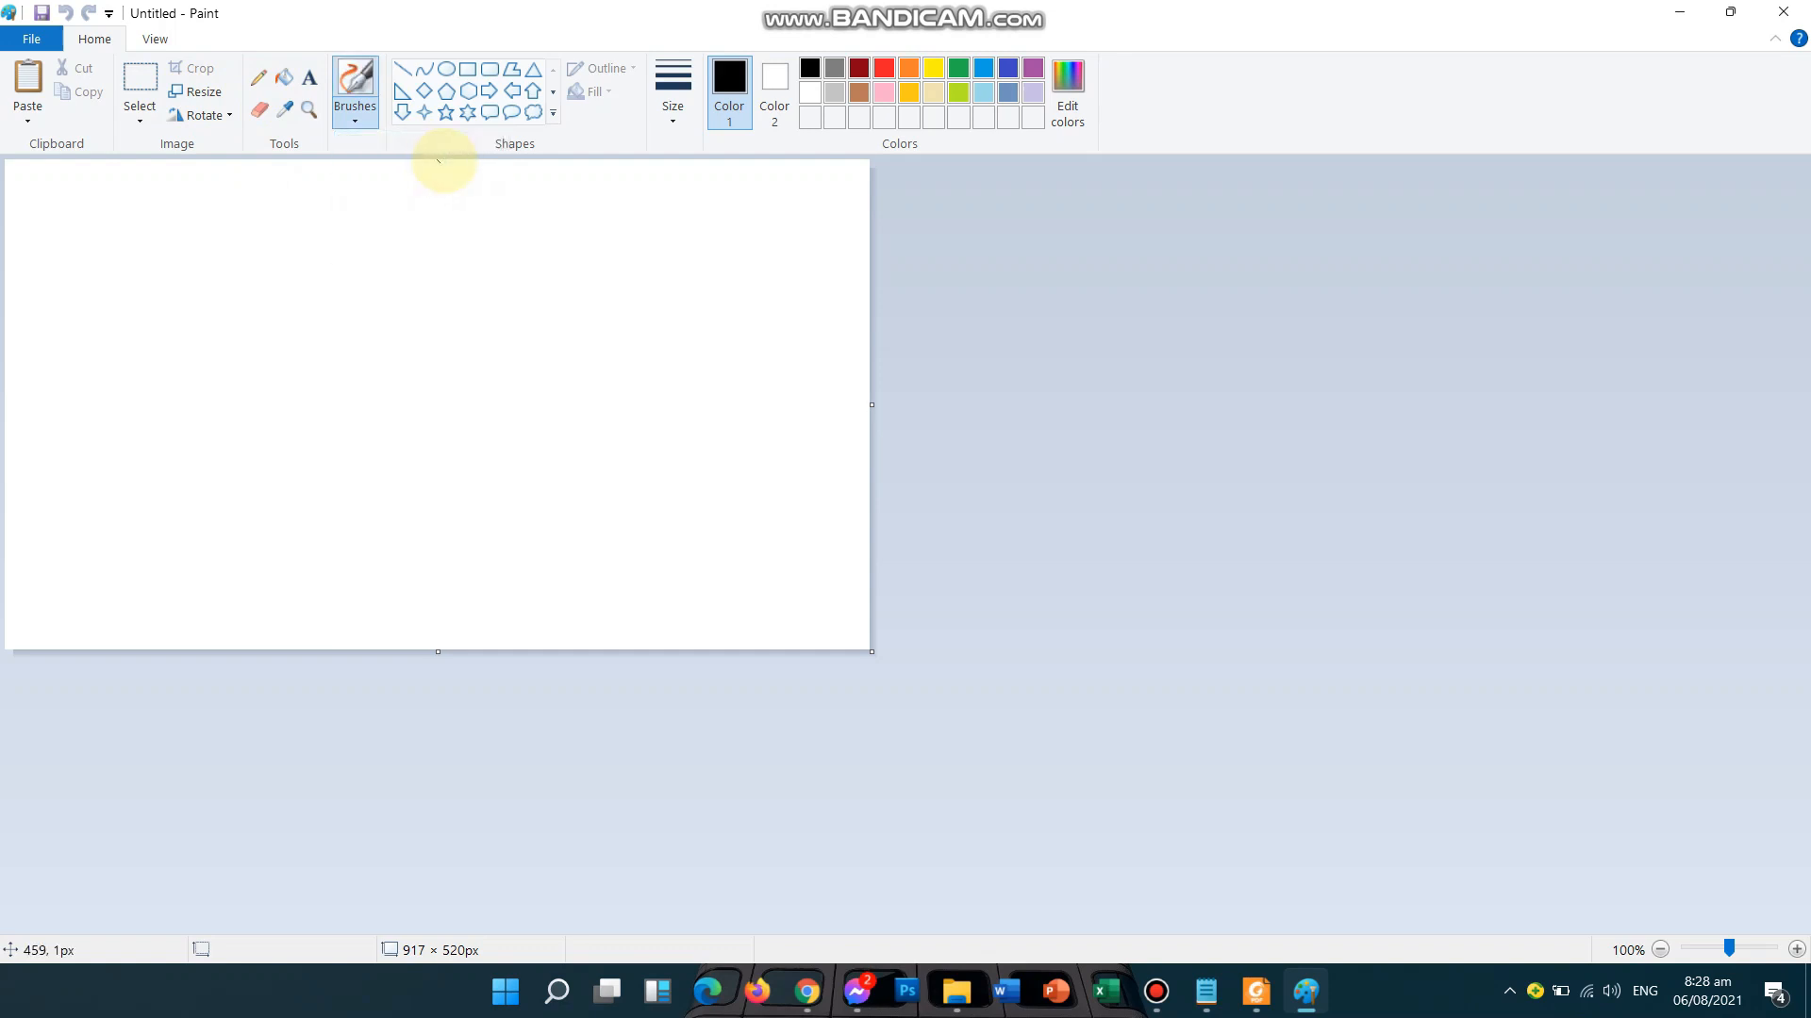
click(673, 113)
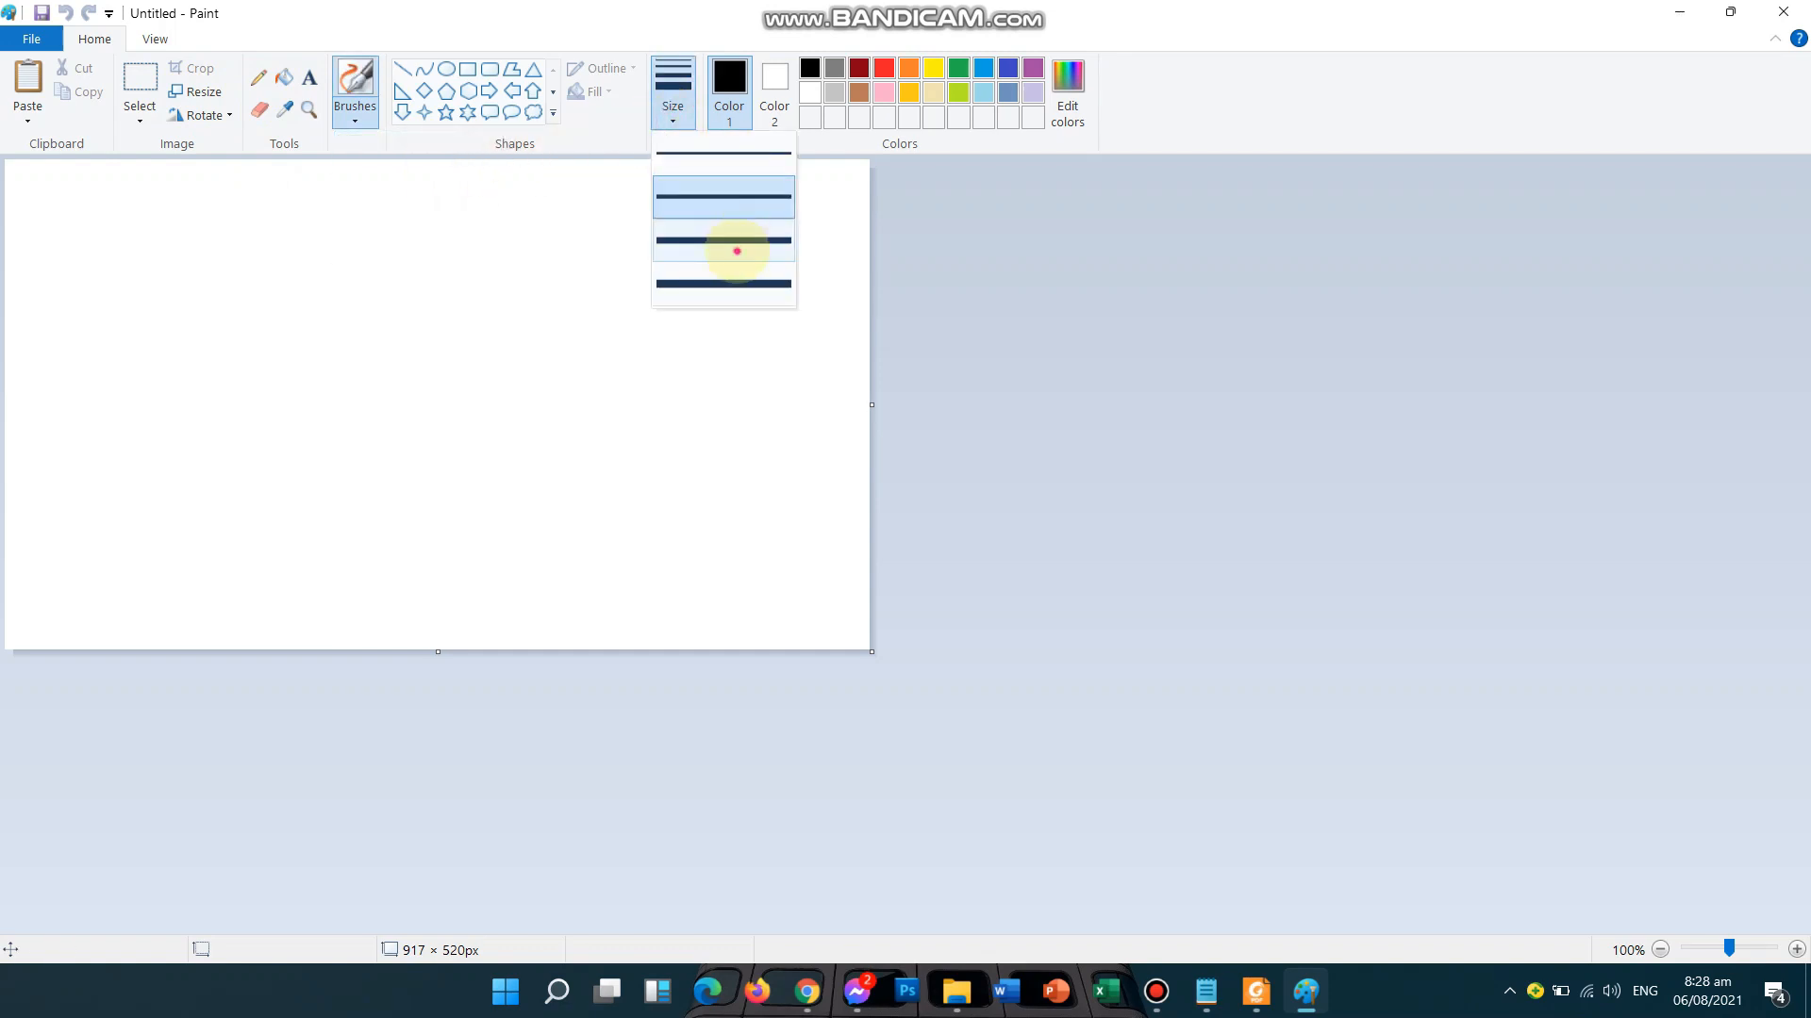
click(736, 251)
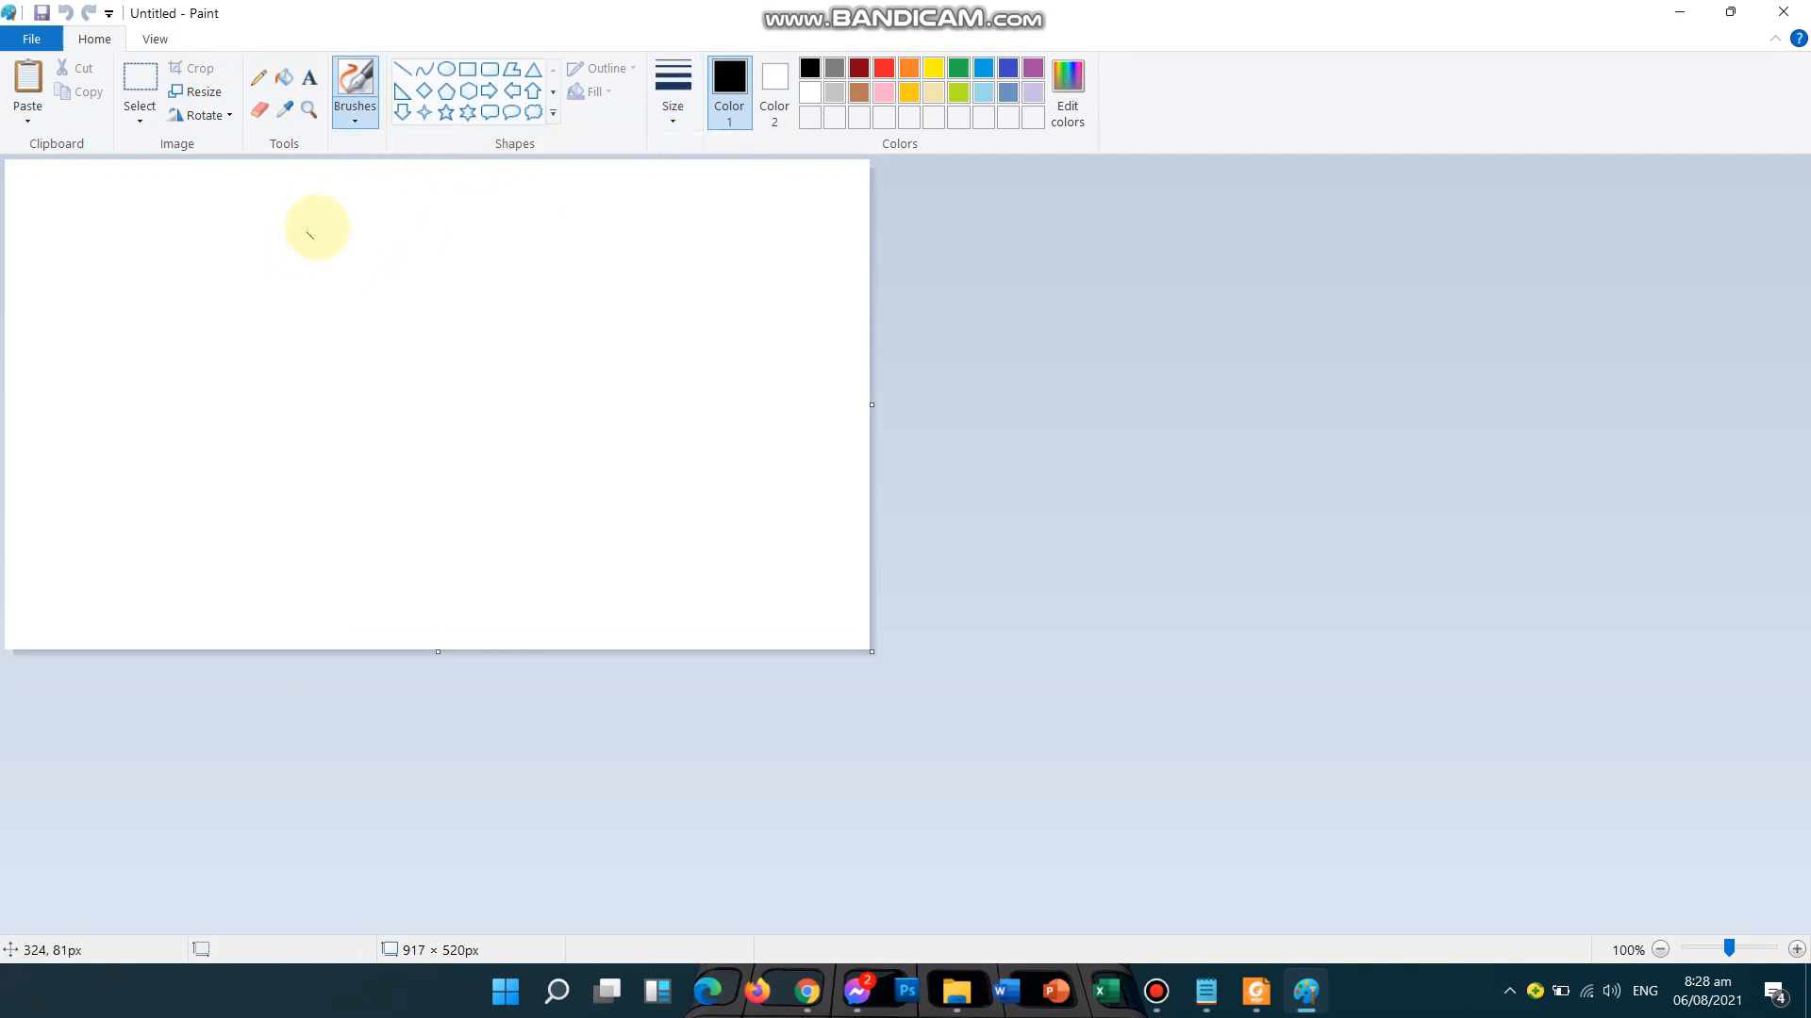
mouse_move(325, 208)
mouse_down()
mouse_move(202, 256)
mouse_move(326, 345)
mouse_move(217, 511)
mouse_move(15, 396)
mouse_move(867, 381)
mouse_up()
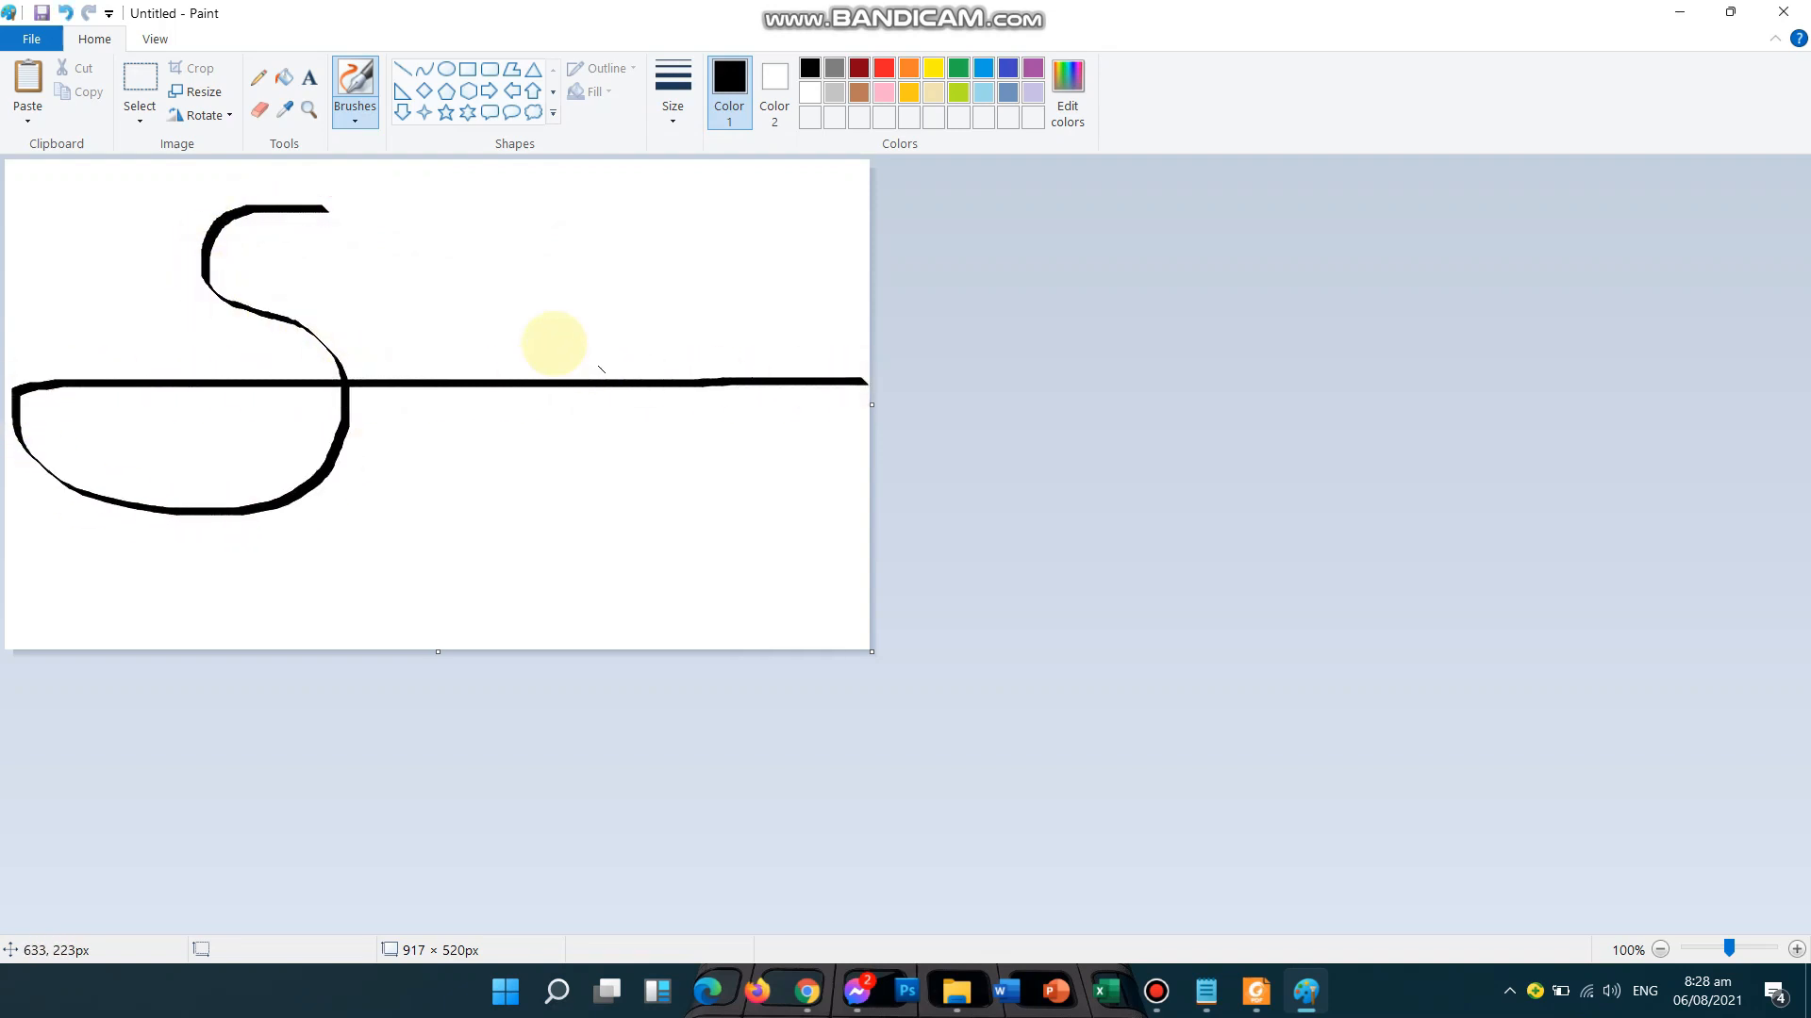
mouse_move(448, 300)
mouse_down()
mouse_move(444, 465)
mouse_move(478, 295)
mouse_move(509, 291)
mouse_move(521, 488)
mouse_up()
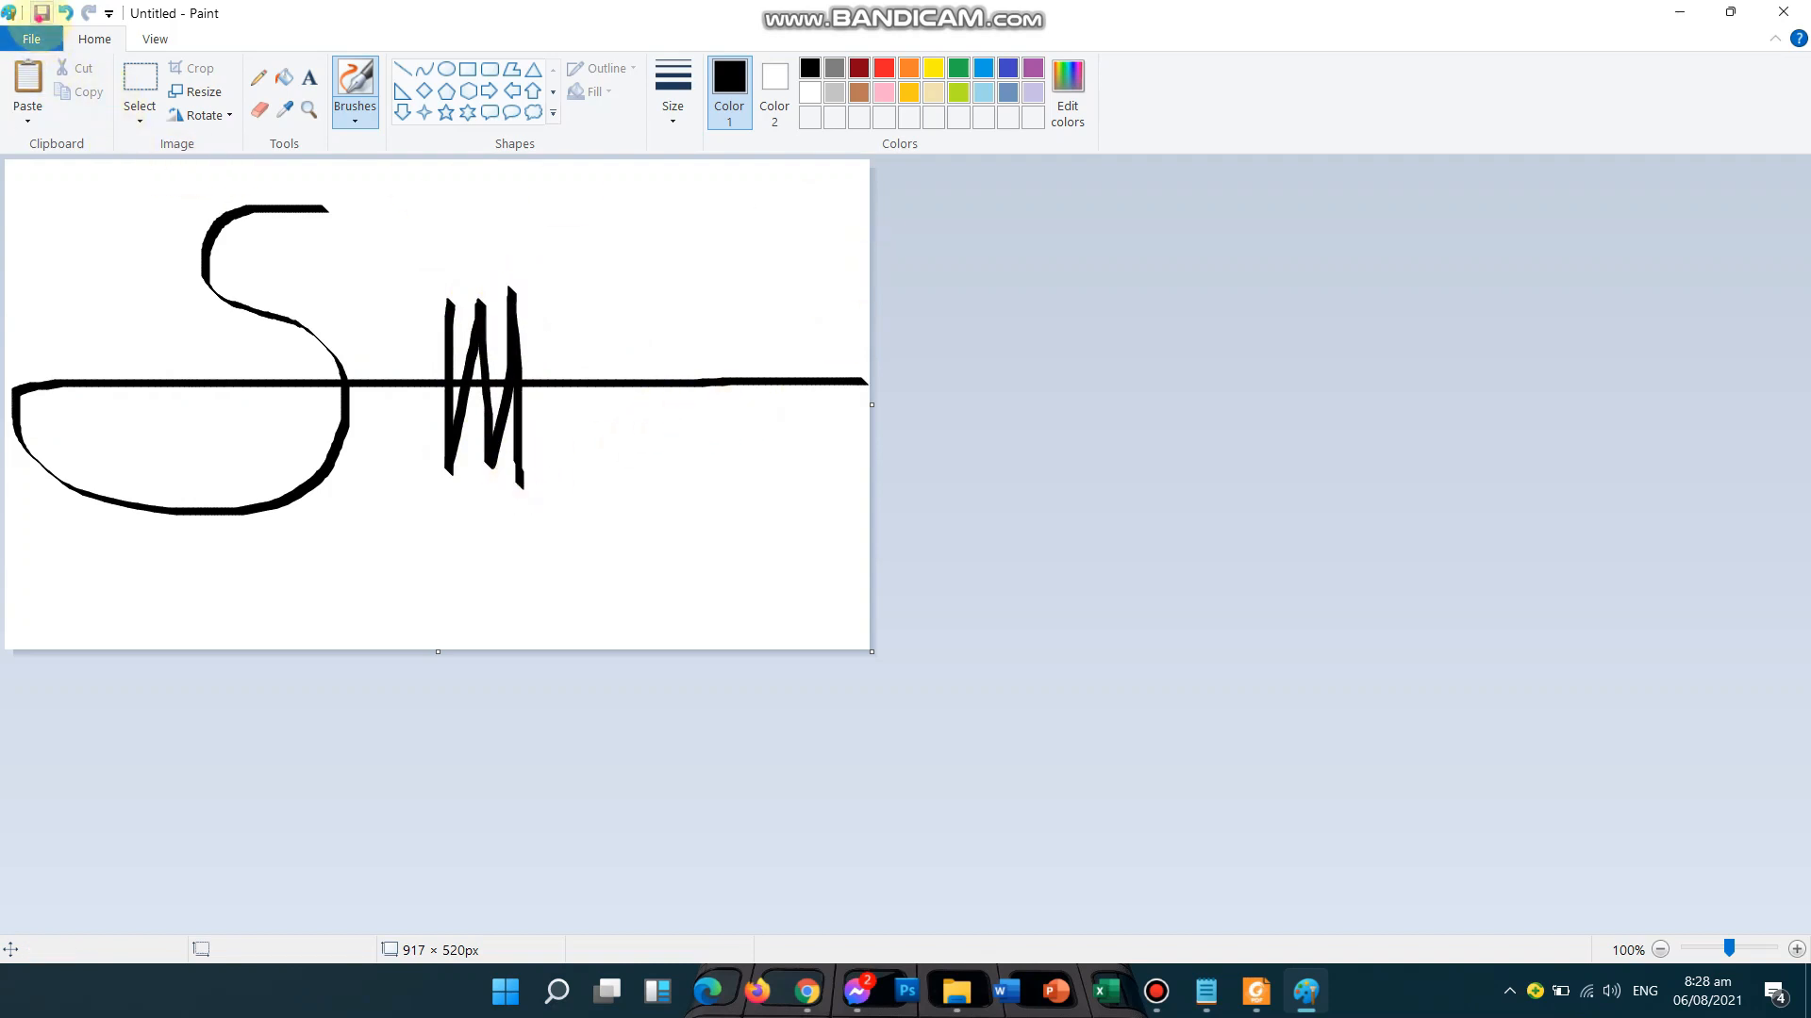
- Save the drawn signature to the Desktop as a PNG named after the signer, close Paint, and view the saved image
click(41, 13)
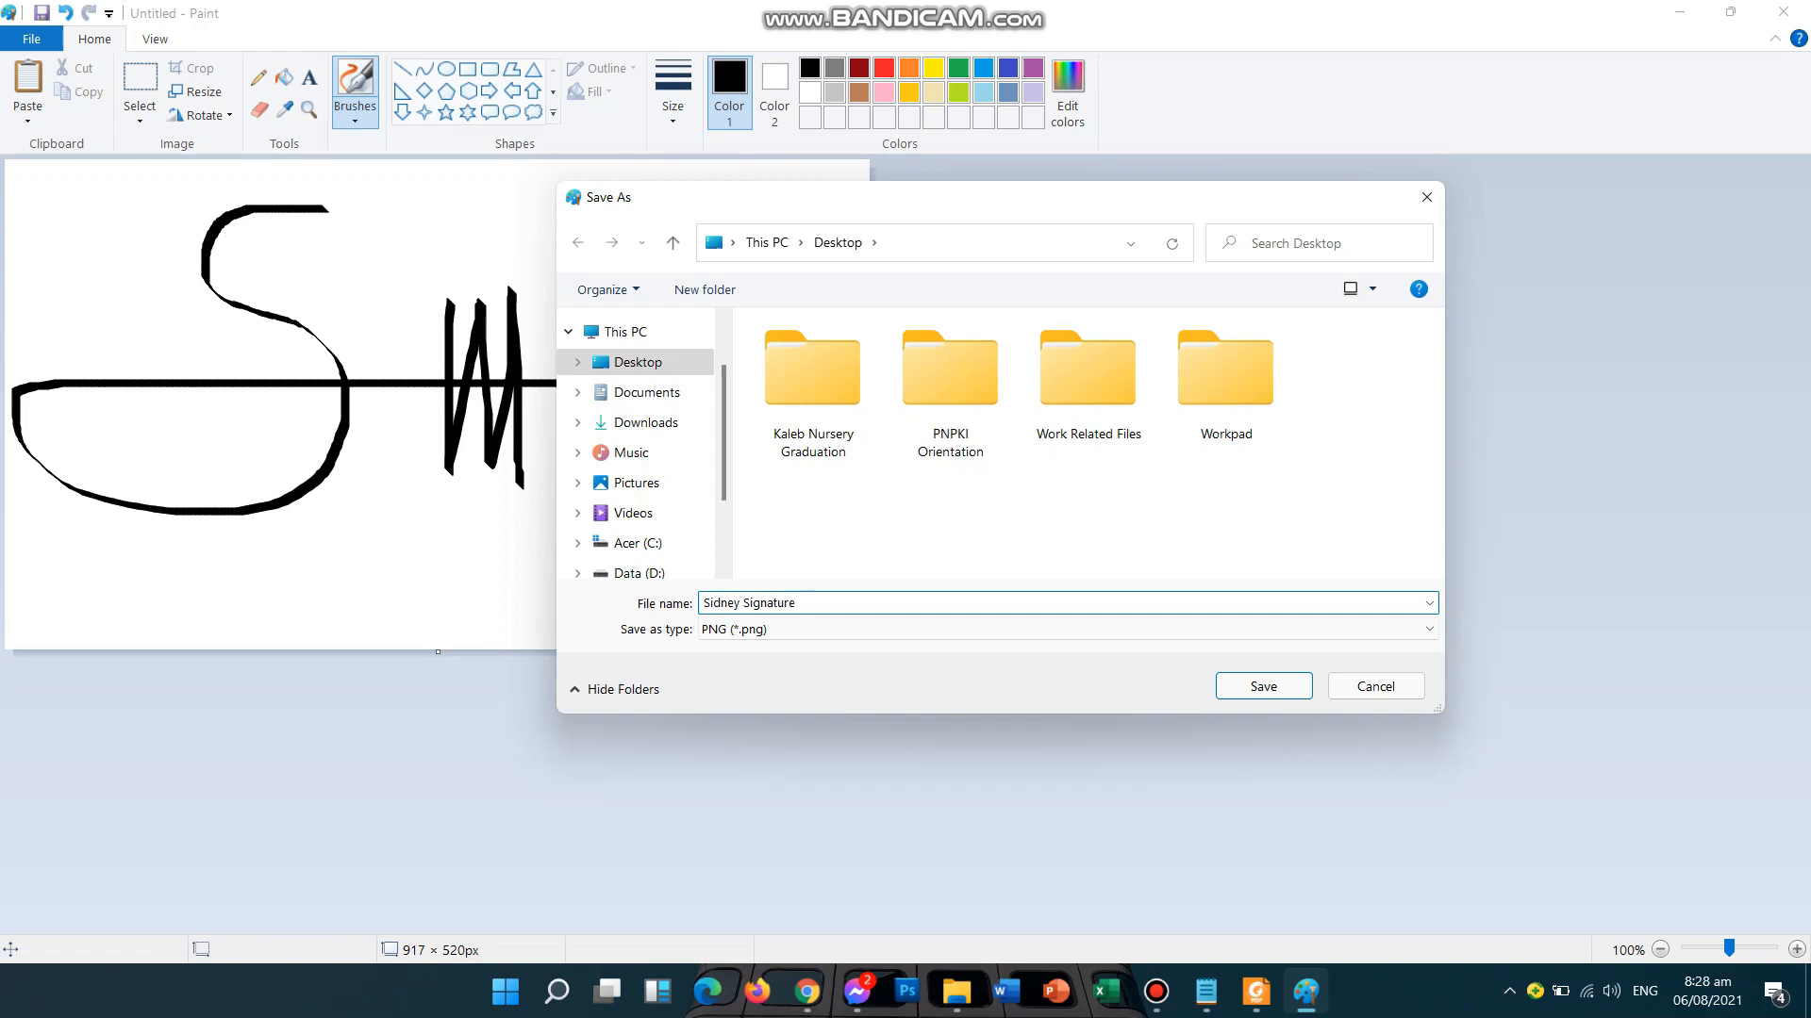
click(1234, 685)
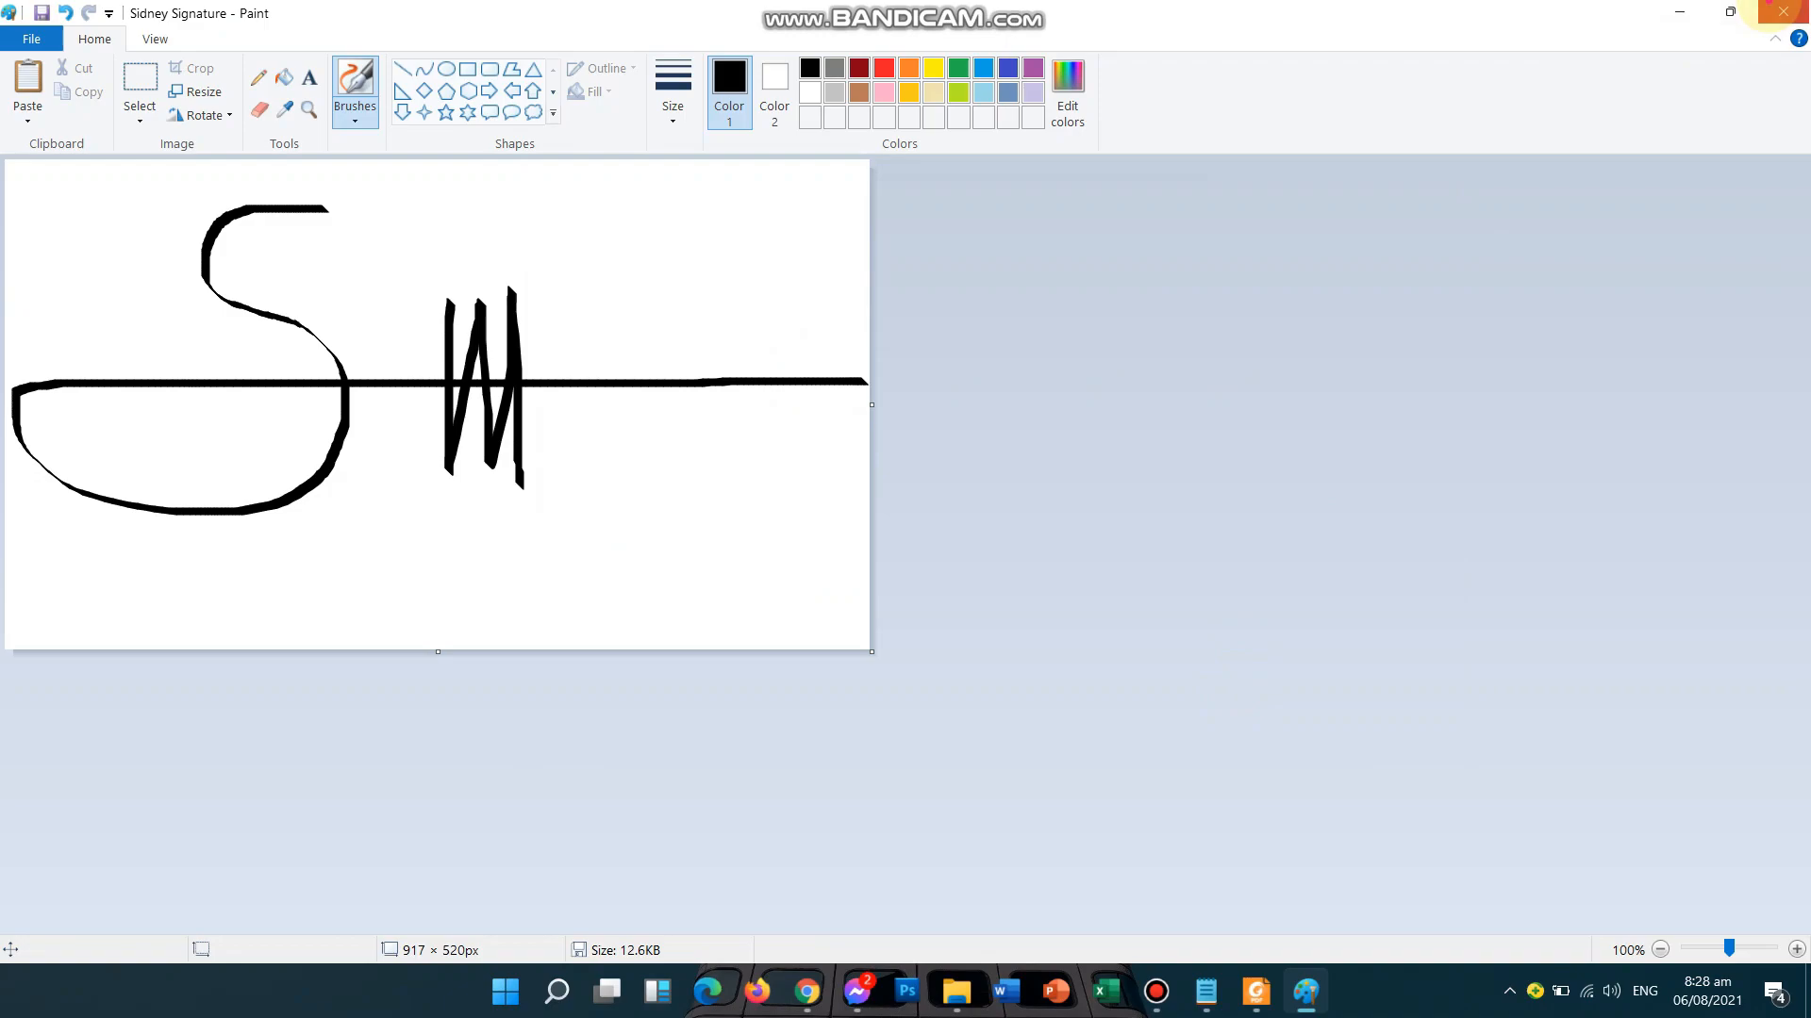
click(1780, 11)
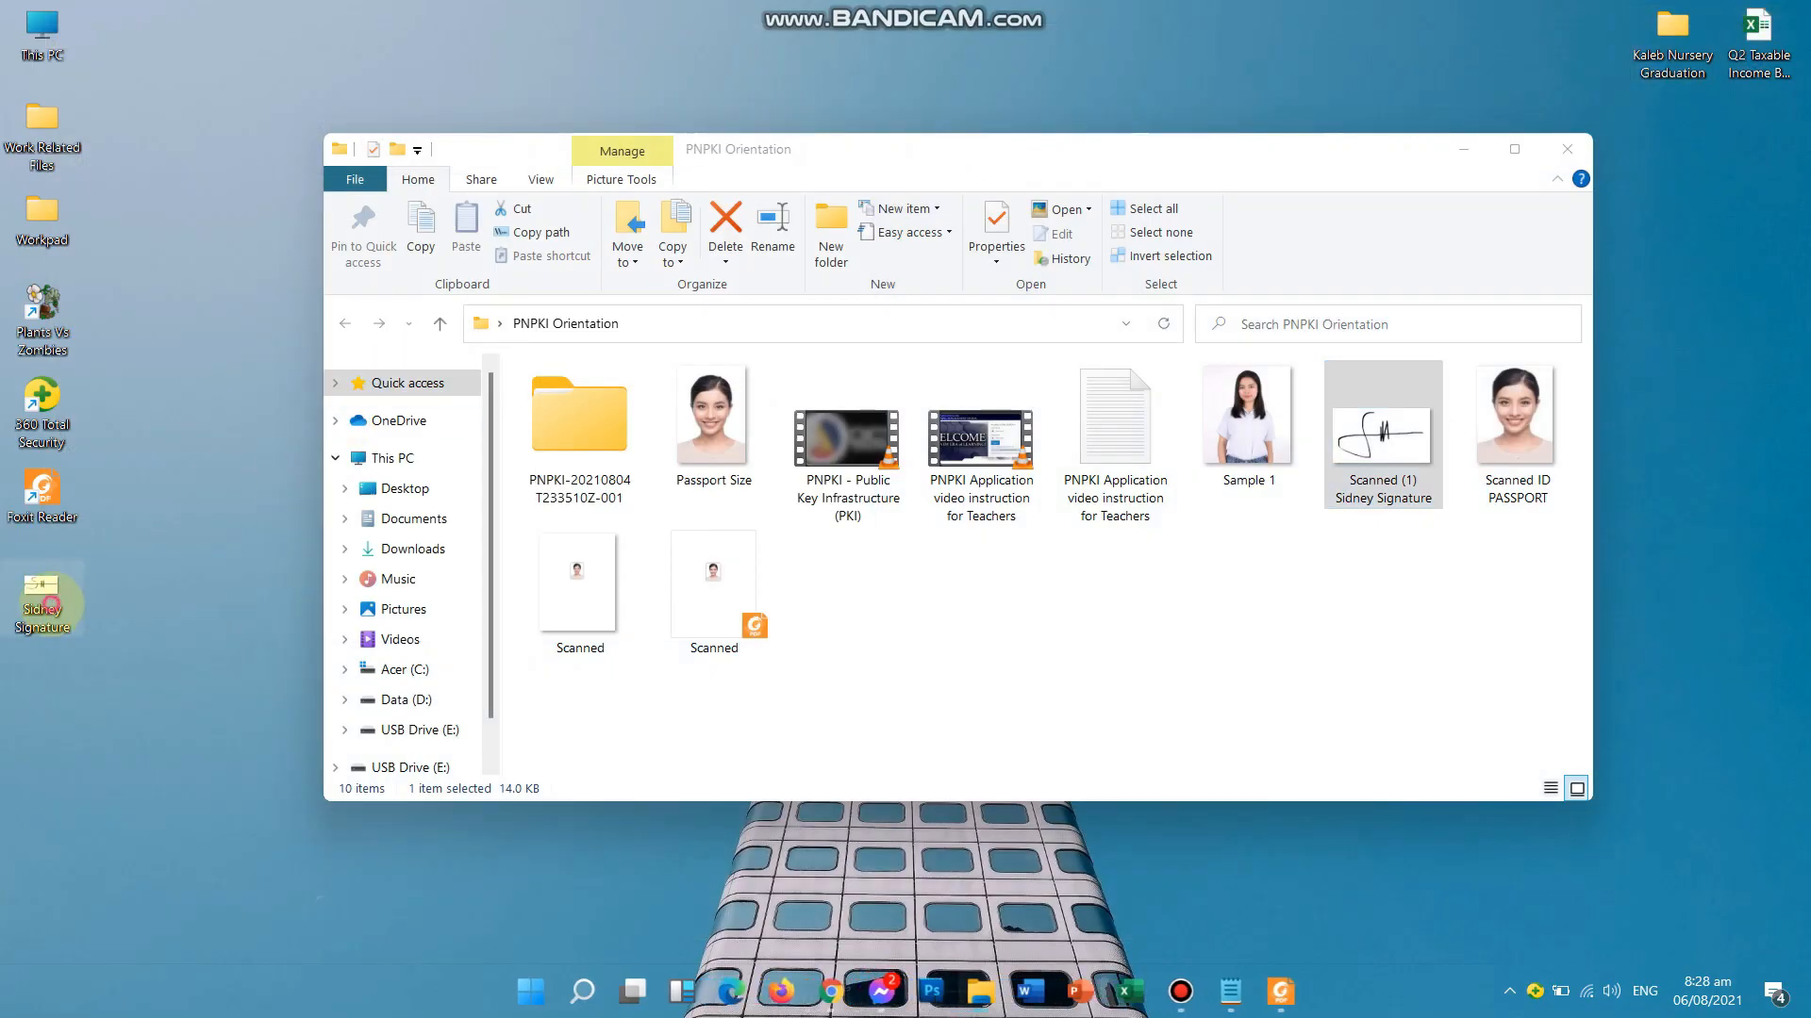
double_click(41, 599)
click(1278, 481)
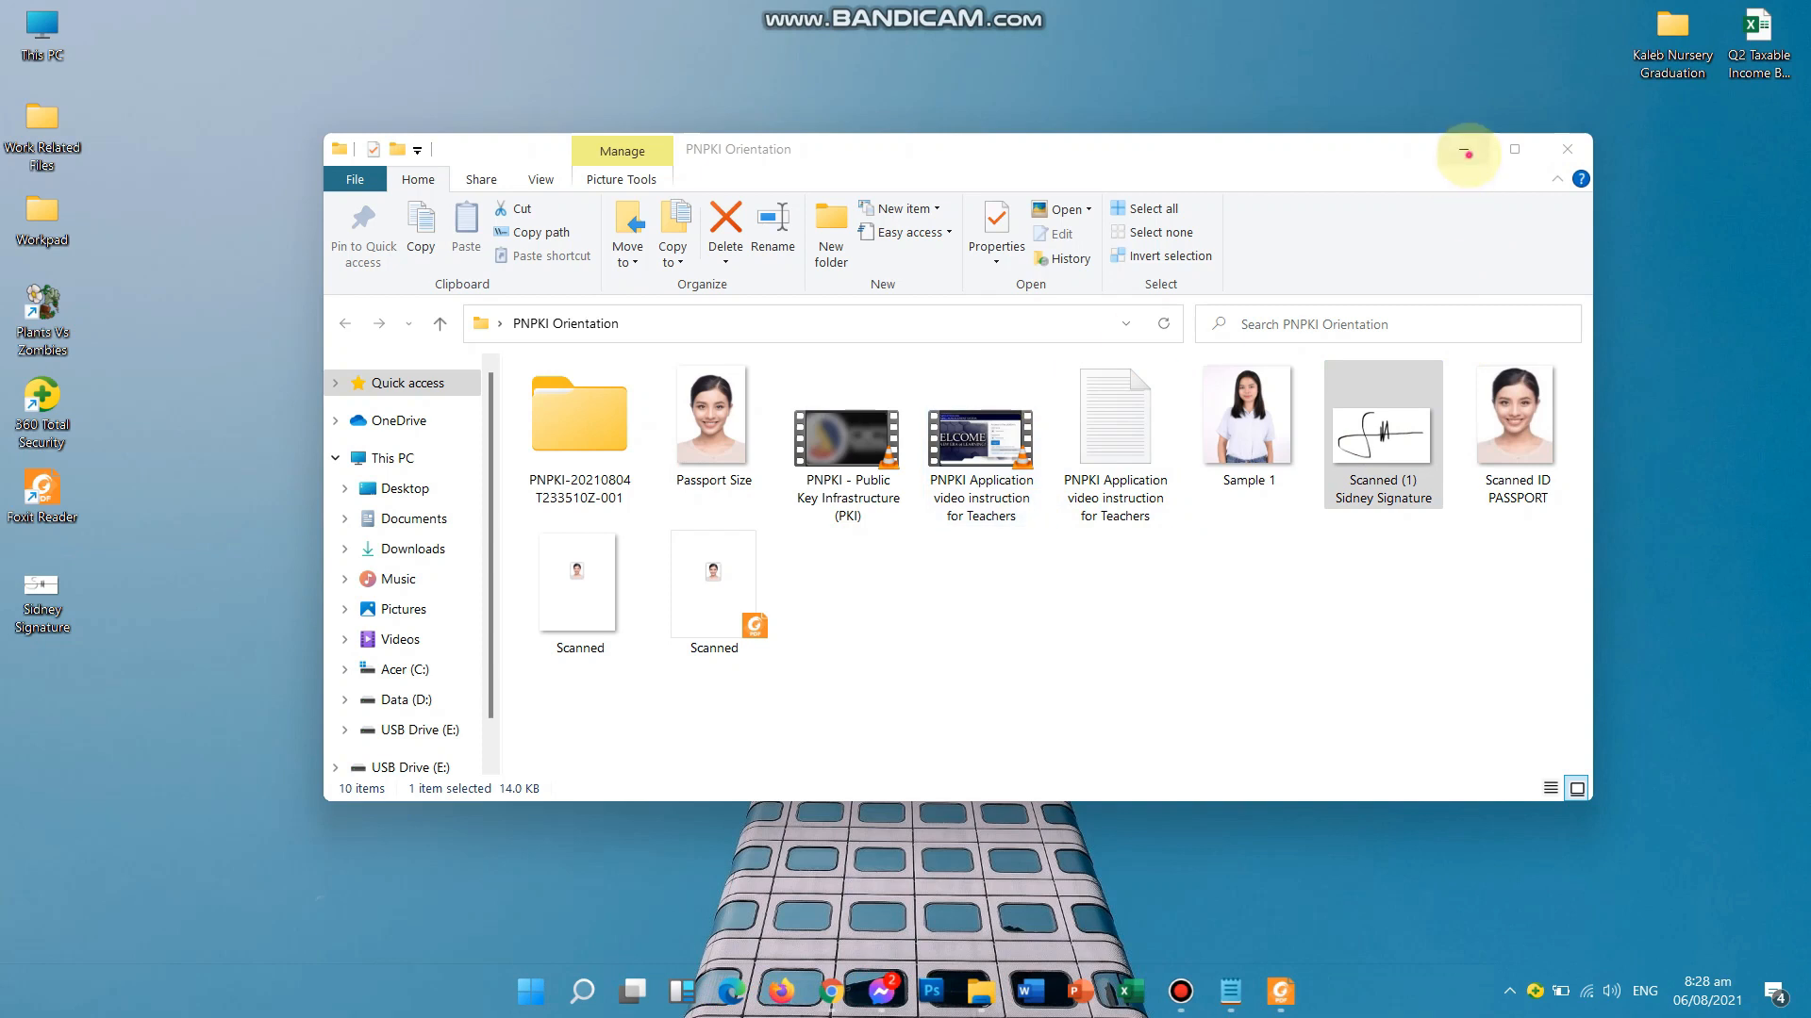
- Minimize the folder, reopen the 02 - SAMPLE_FILL OUT form from the desktop, and collapse the form fields notice
click(1465, 151)
double_click(639, 406)
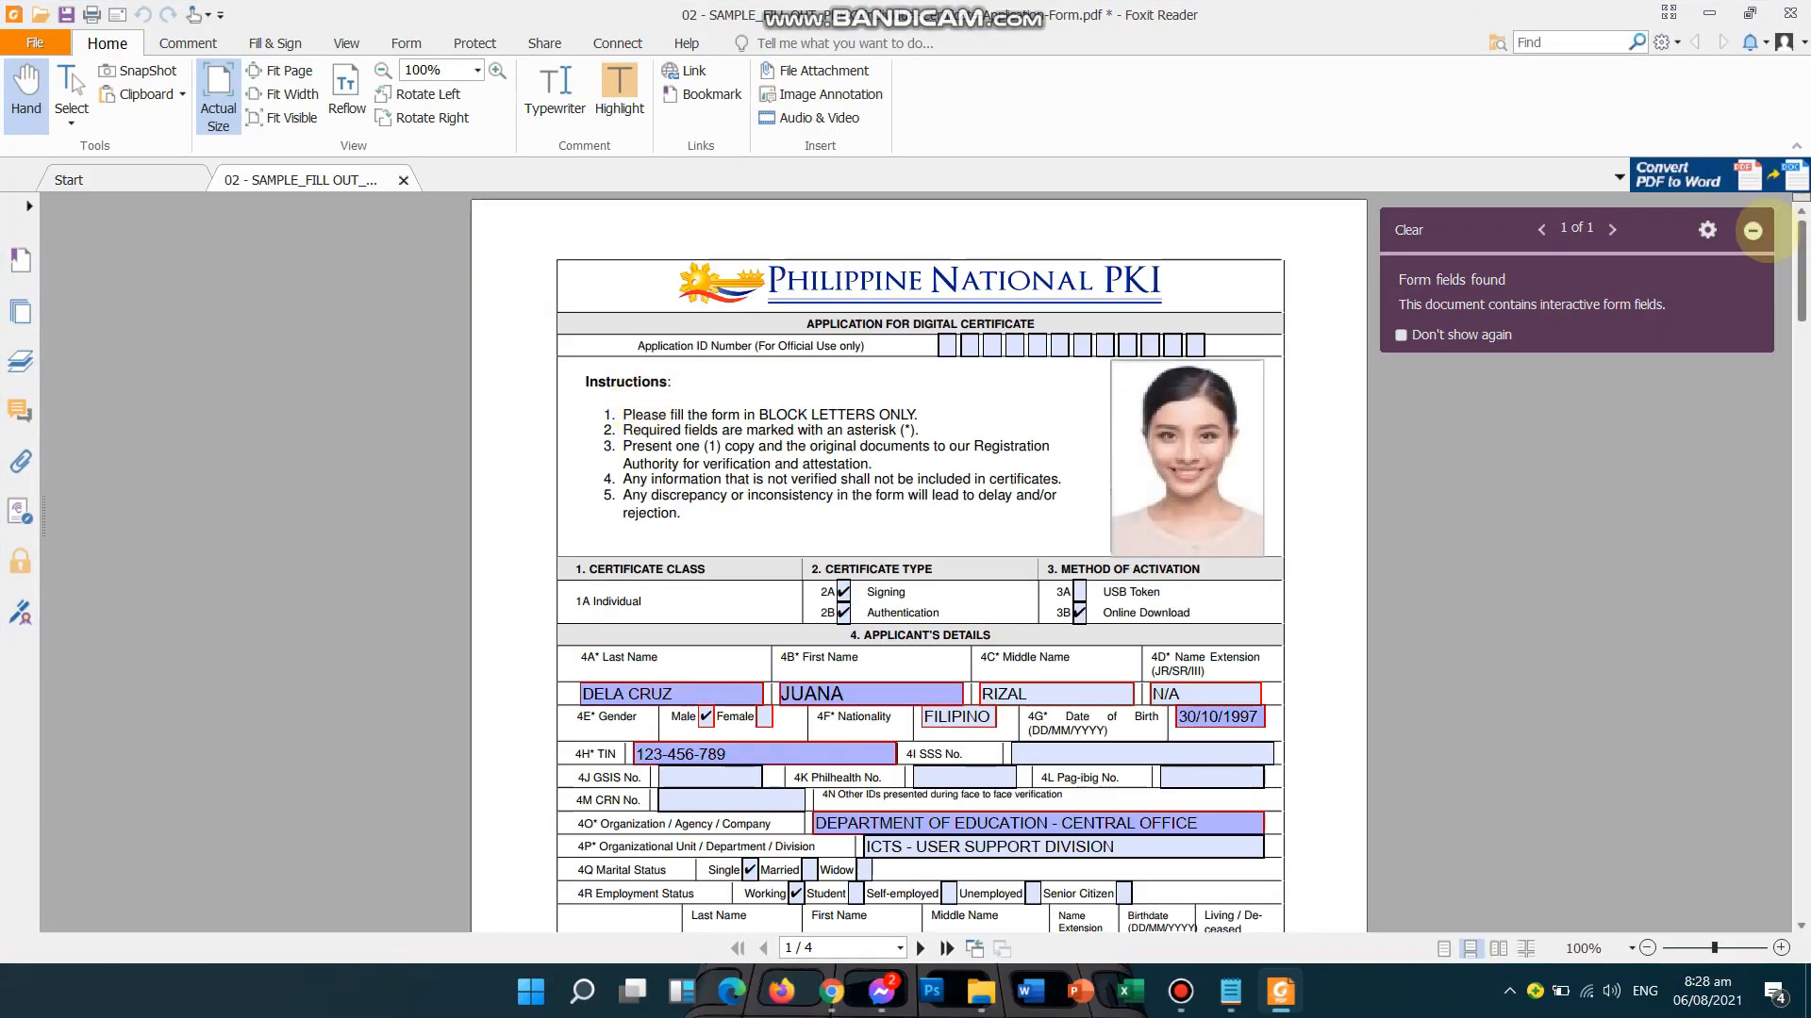
click(1752, 231)
- Insert the scanned signature image from the PNPKI Orientation folder again into the Declaration section's Signature field
scroll(1324, 613, down, 10)
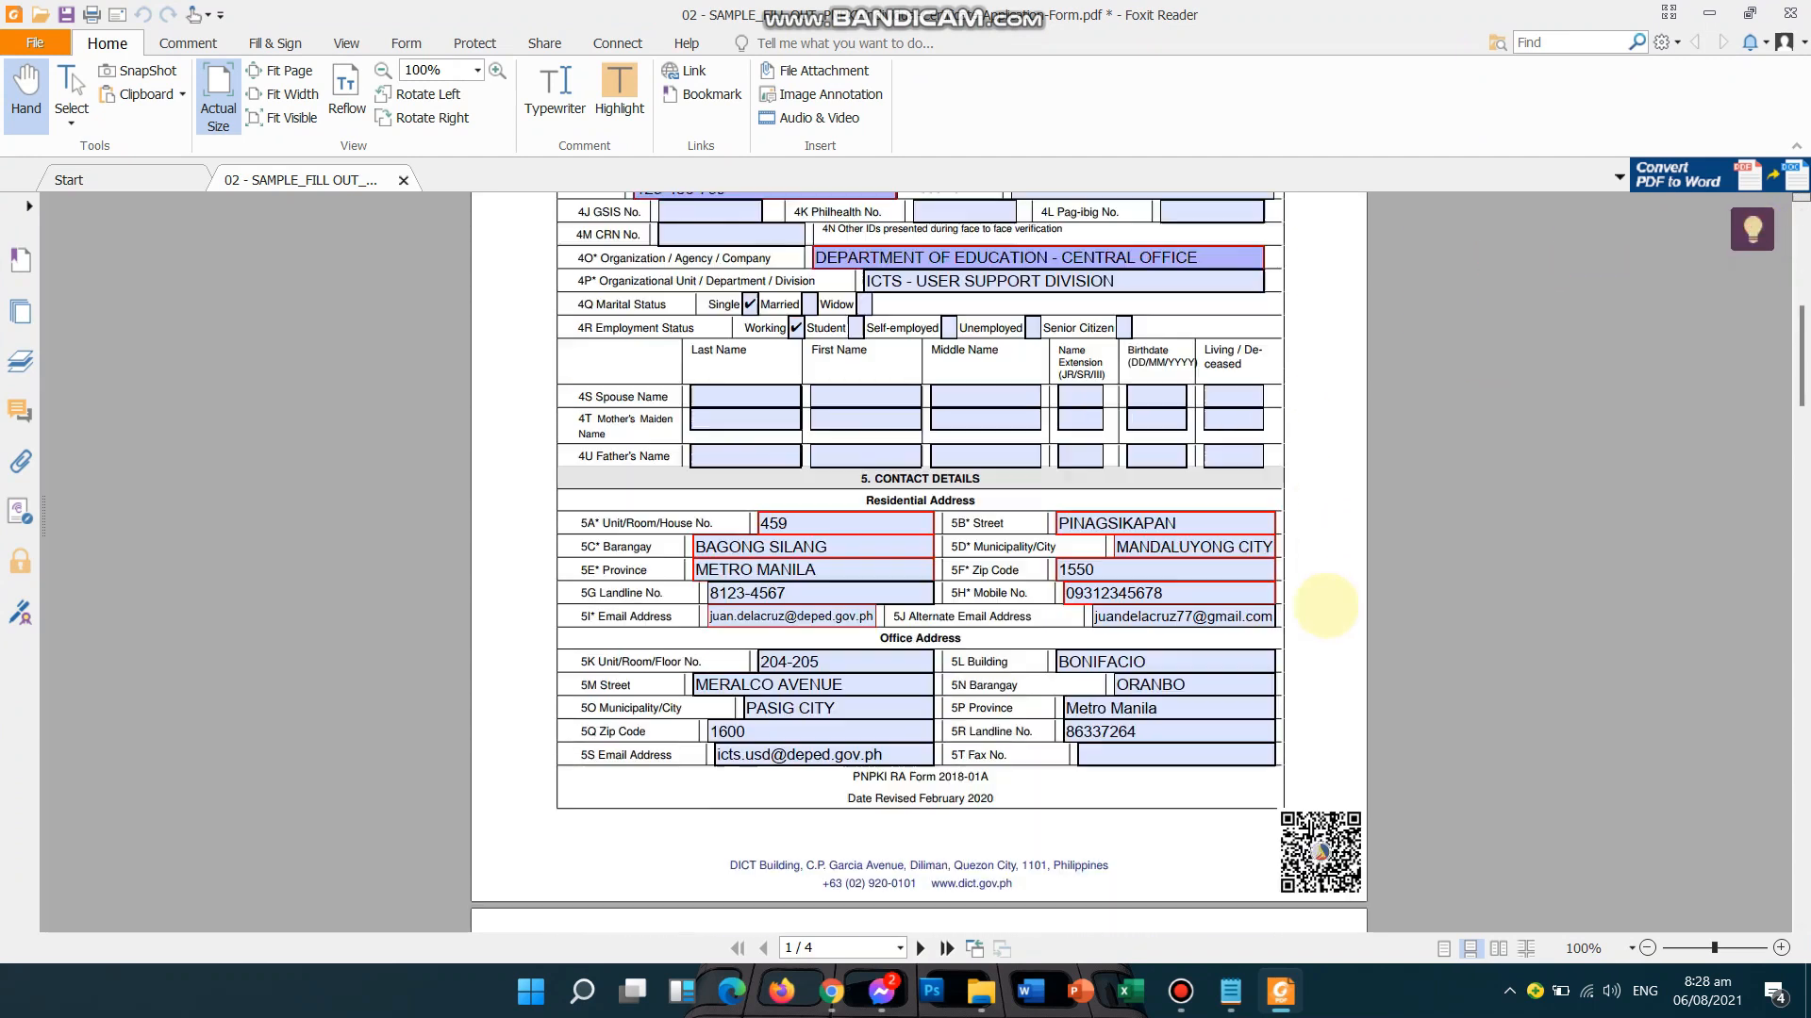
scroll(1324, 613, down, 4)
click(1174, 630)
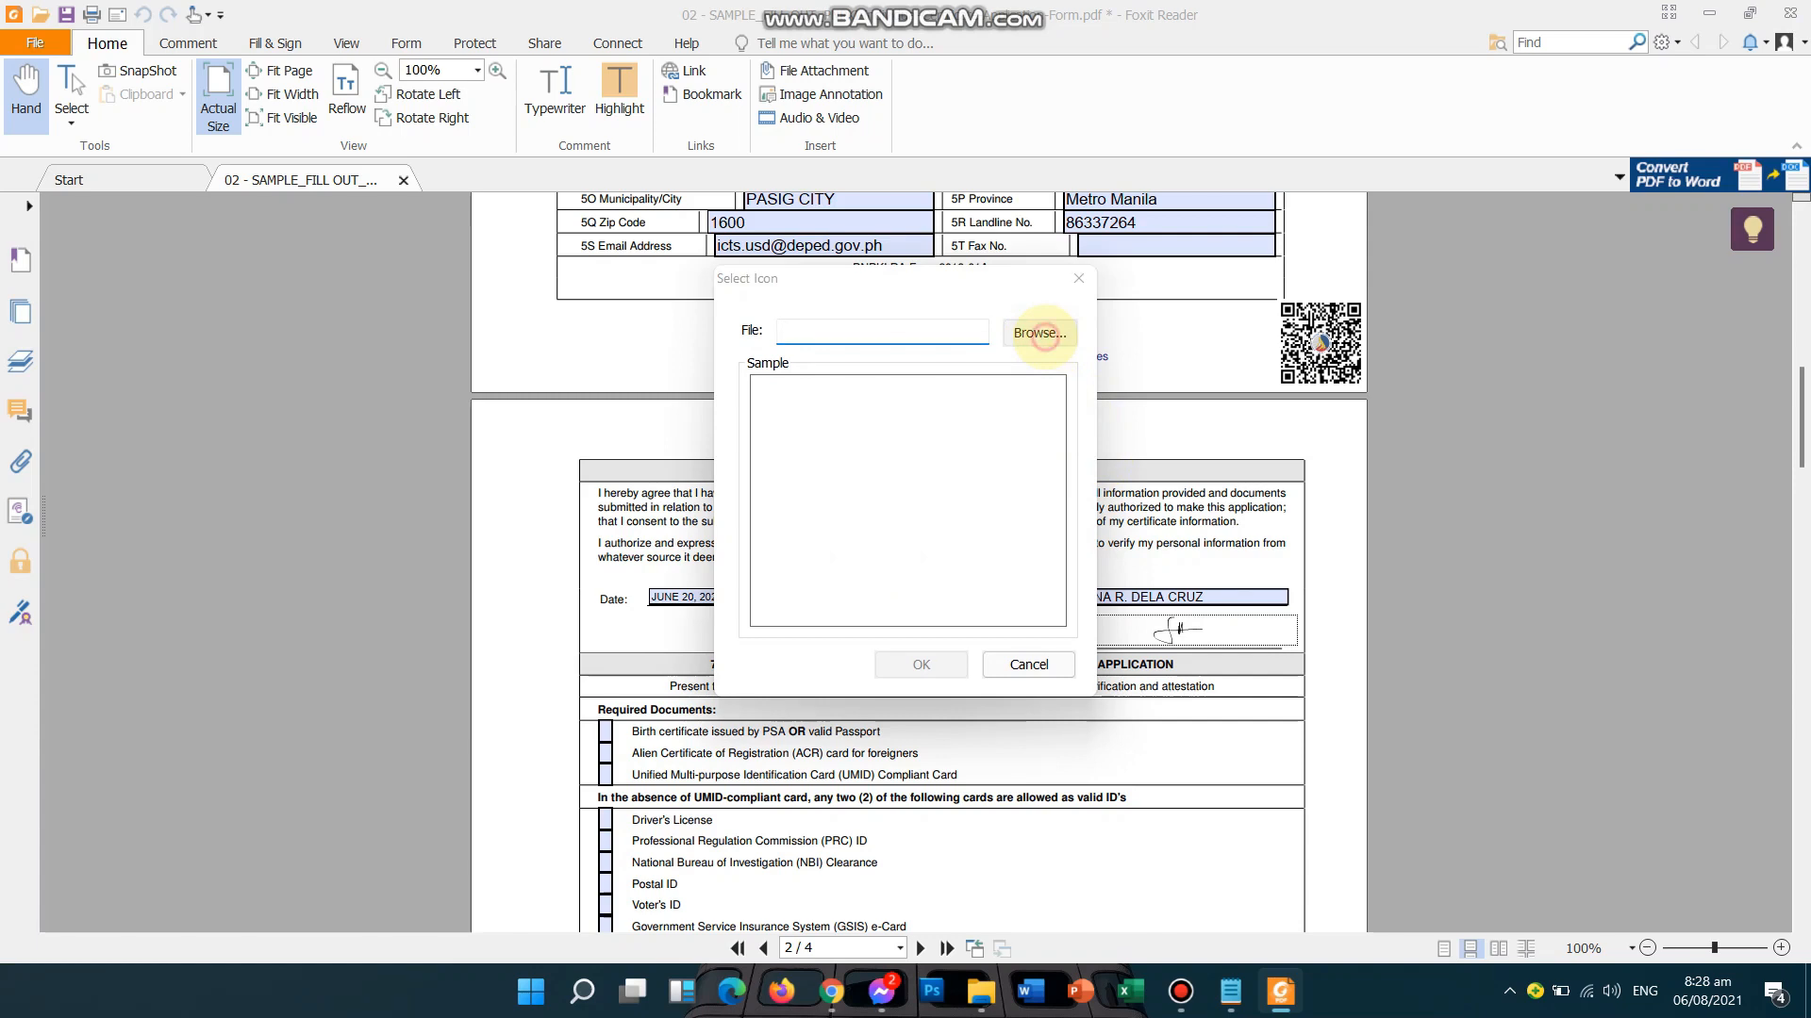
click(1043, 335)
click(1394, 500)
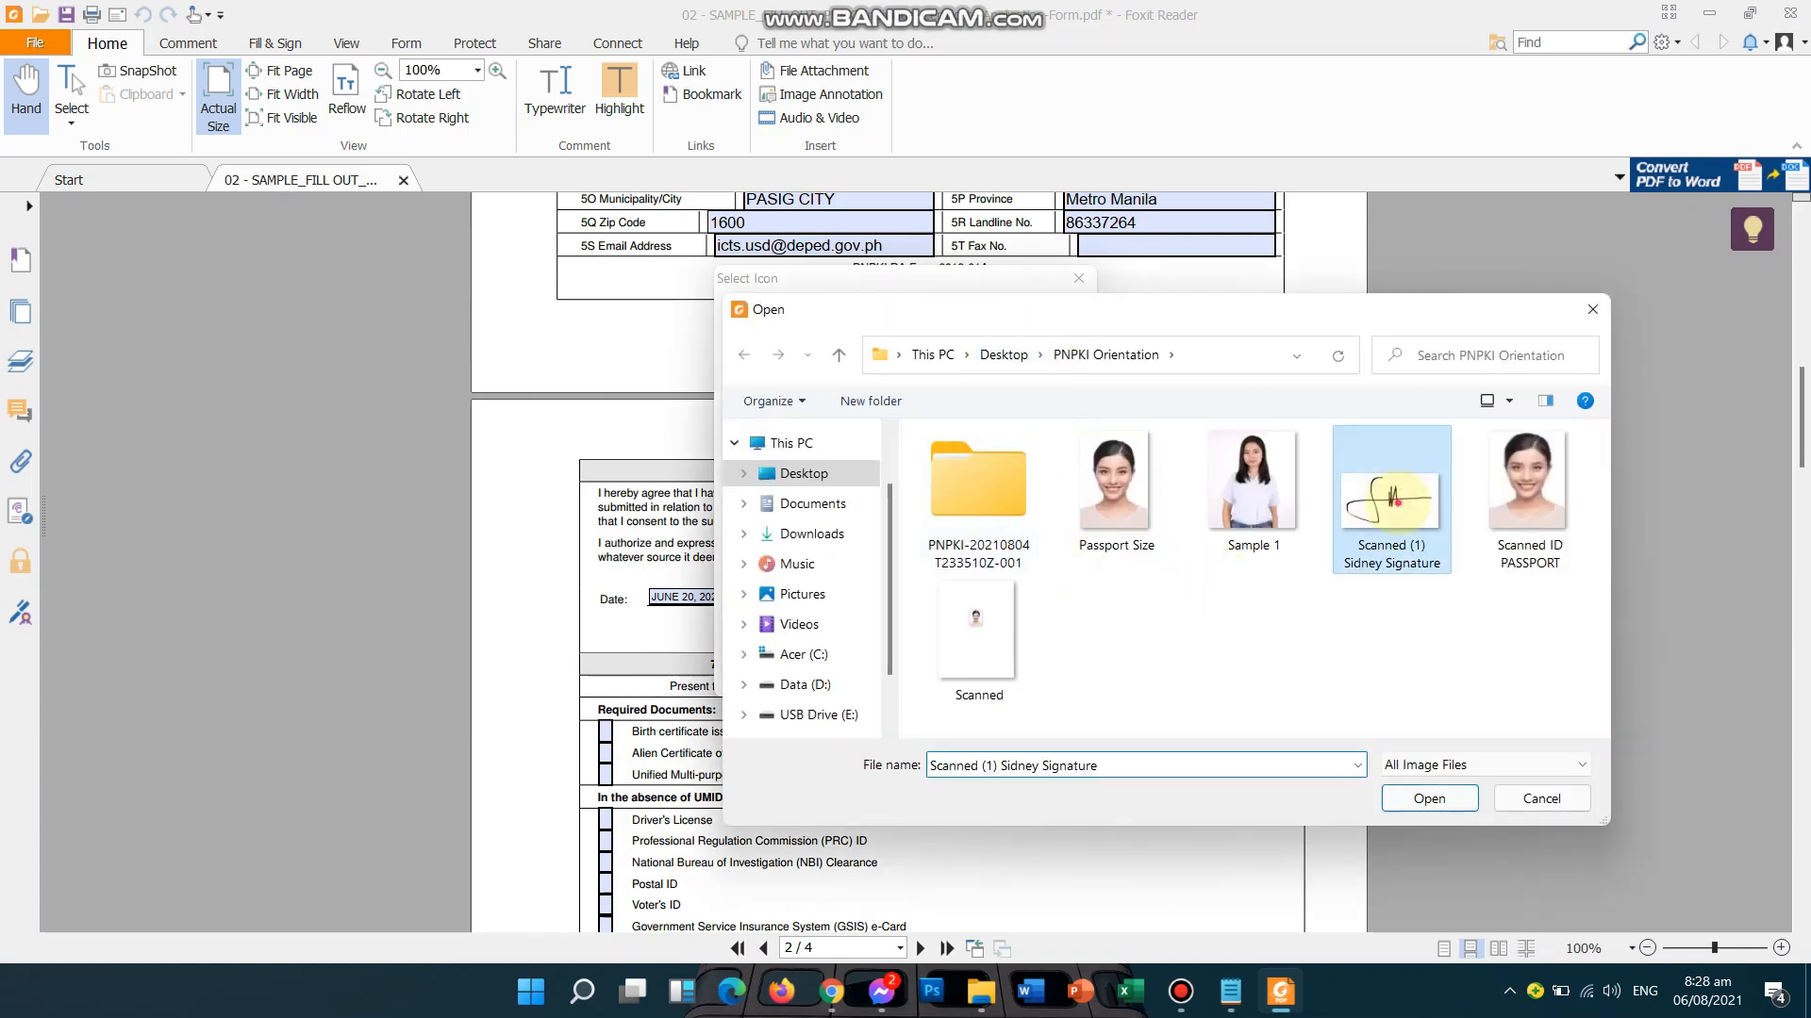
double_click(1394, 499)
click(921, 659)
- Replace the signature at the end of the subscriber agreement on page 4 with the scanned signature image
scroll(1162, 648, down, 5)
scroll(1162, 648, down, 20)
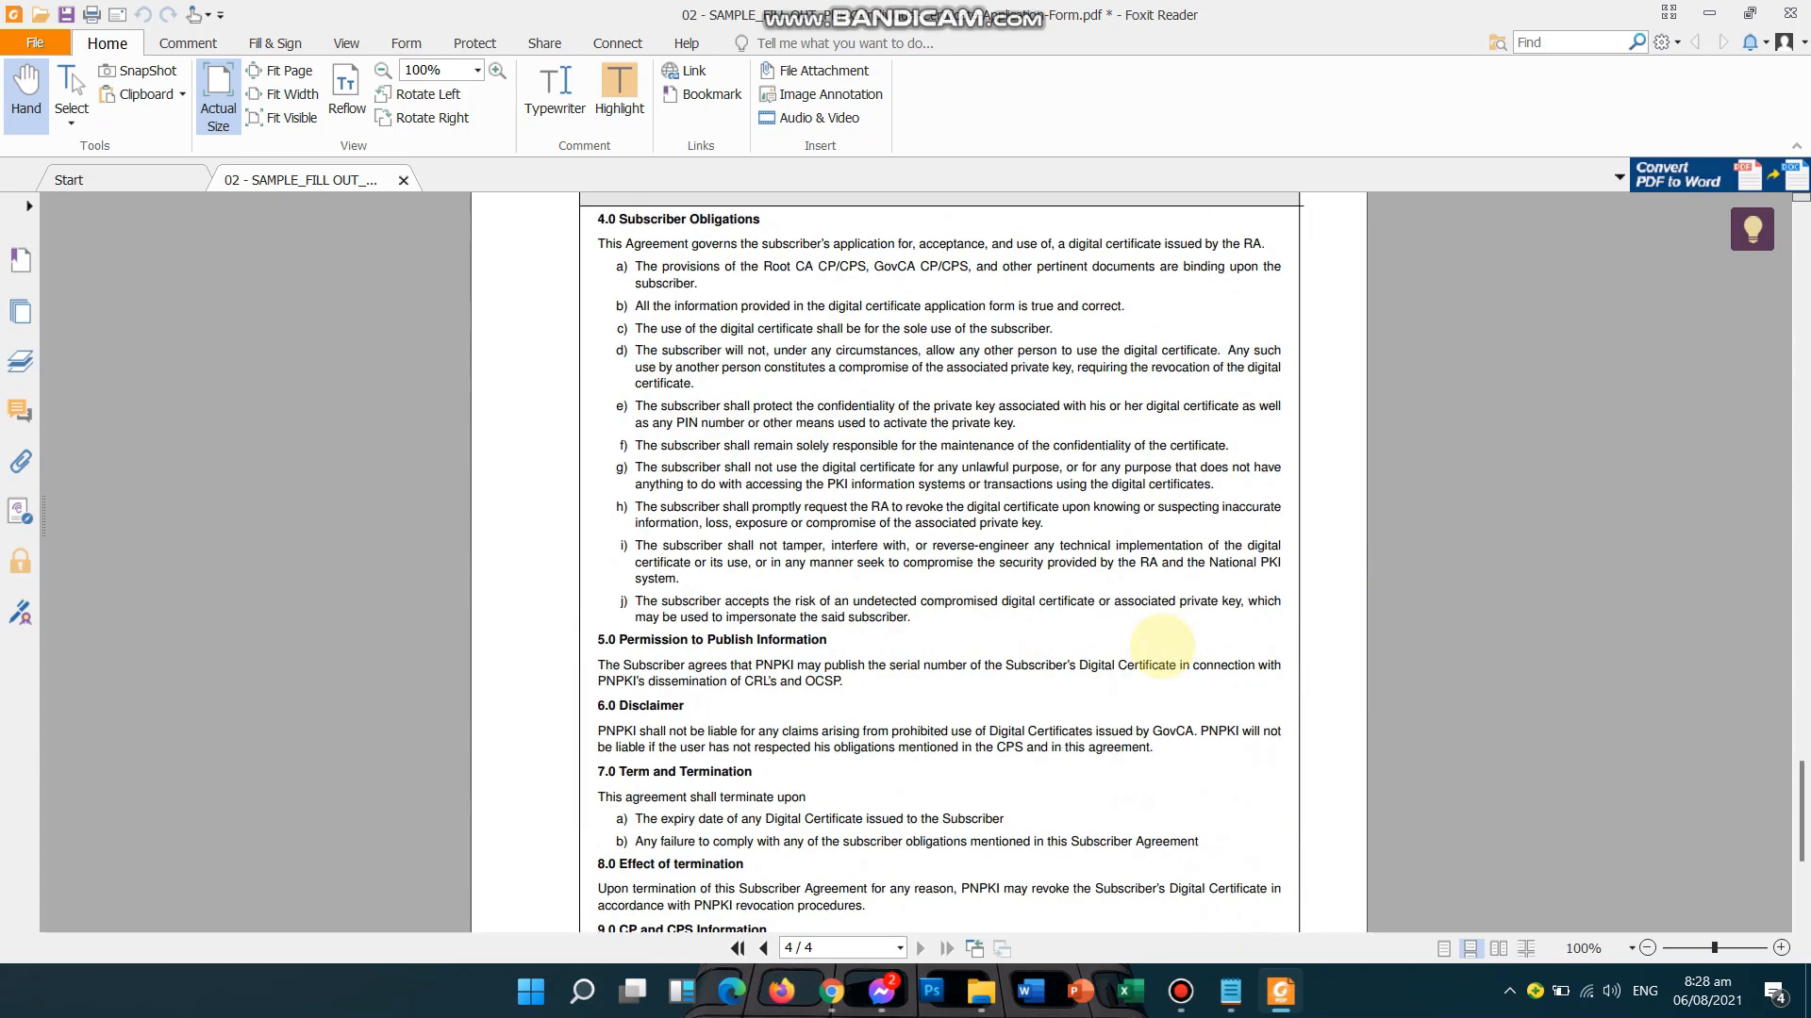
scroll(1162, 648, down, 5)
click(1172, 602)
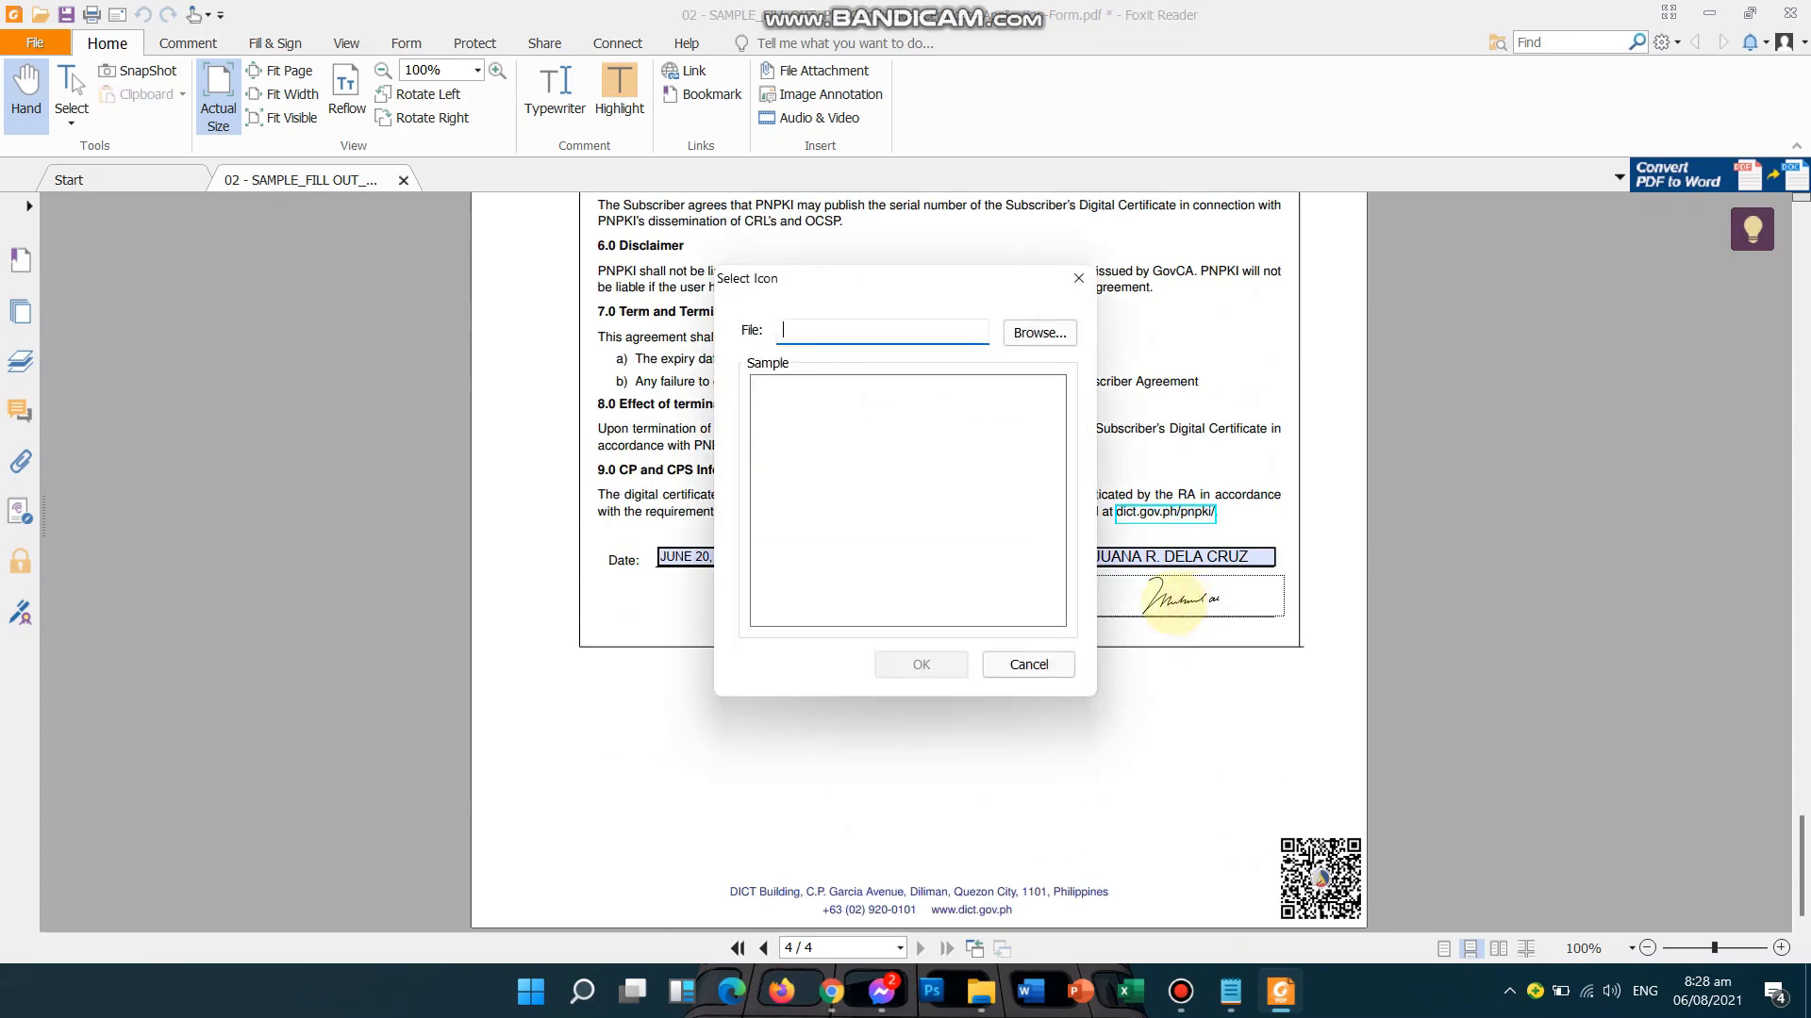
click(1040, 332)
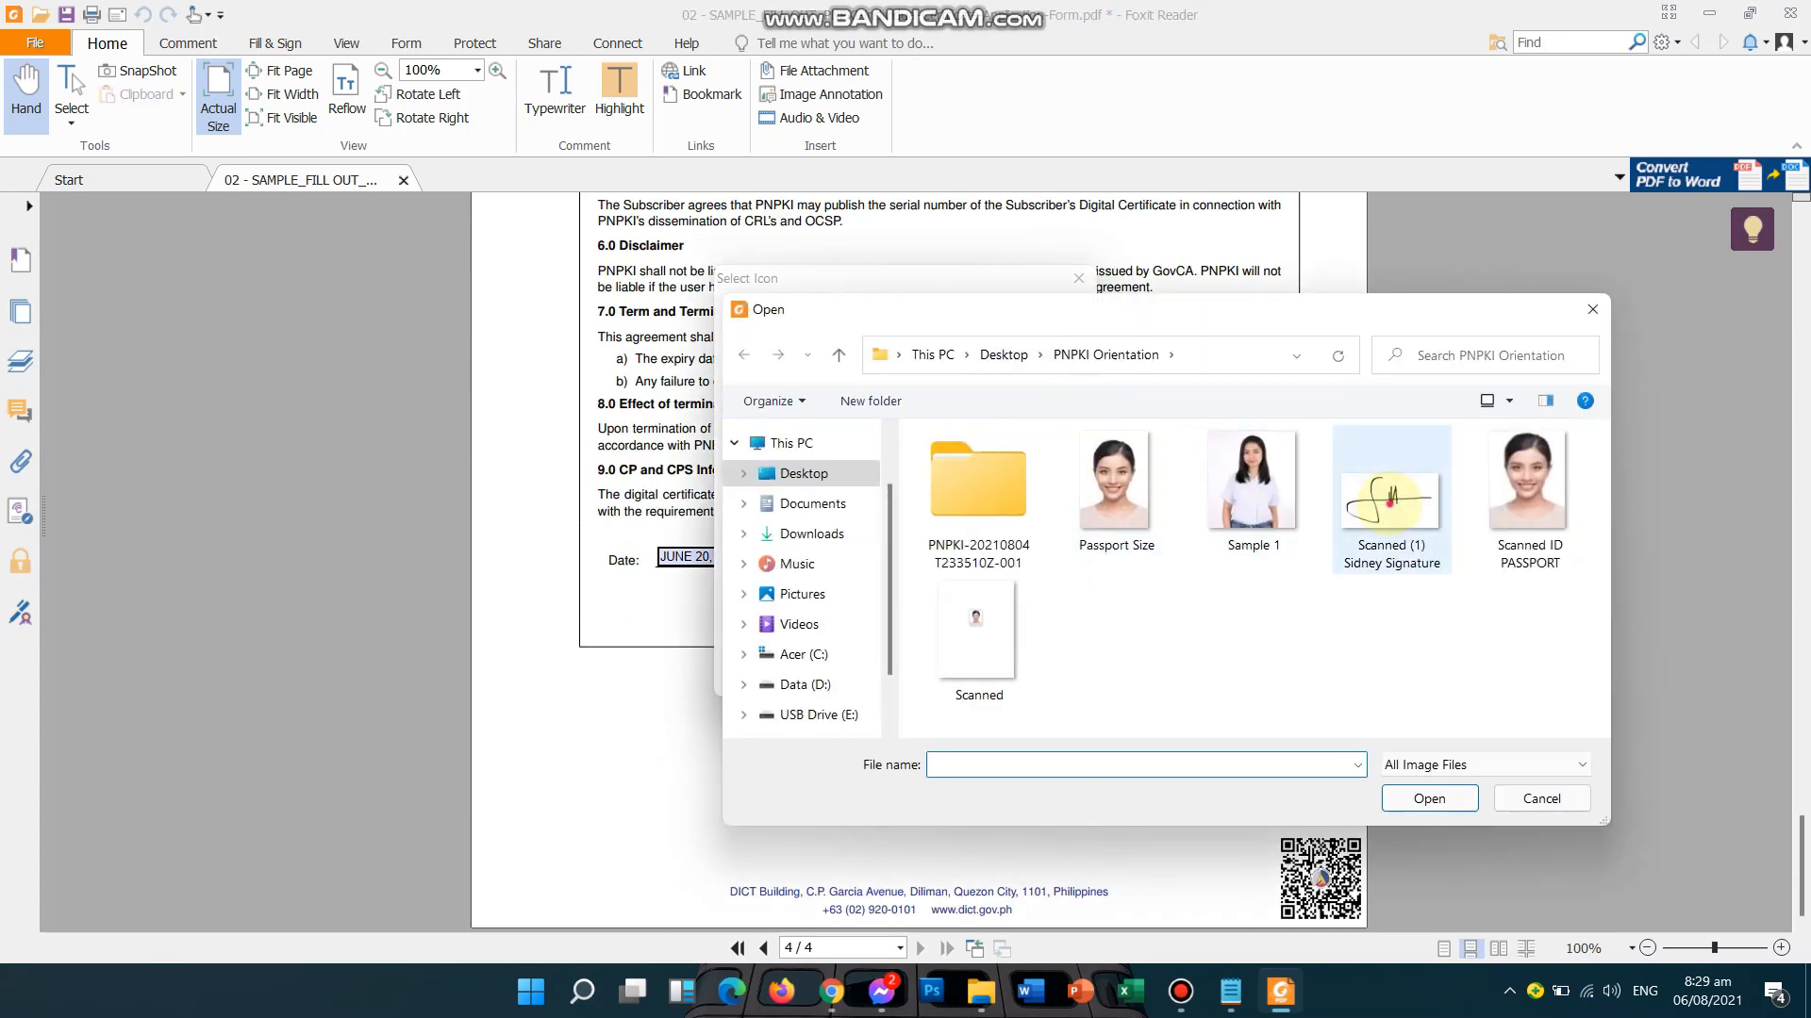
double_click(1391, 500)
click(921, 661)
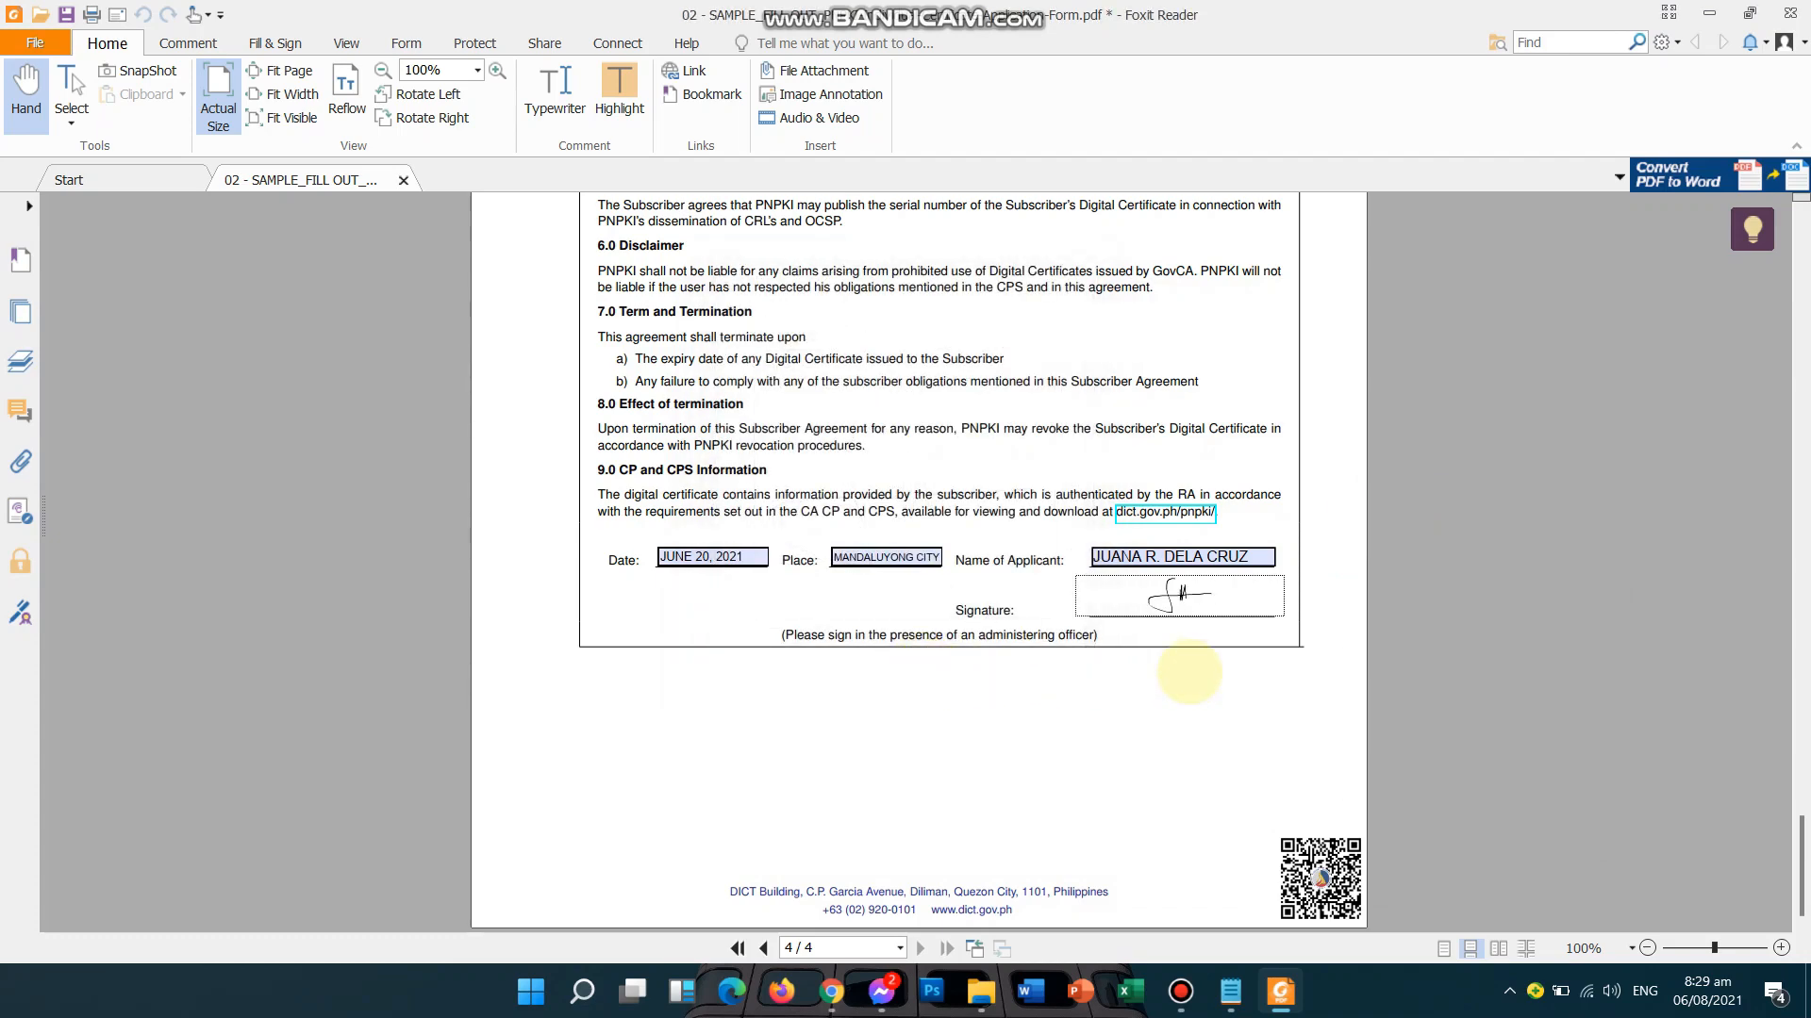
- Return to the first page of the form, save the PDF with its latest changes, and close Foxit Reader
scroll(1258, 611, up, 15)
scroll(1271, 619, up, 20)
scroll(1271, 619, up, 4)
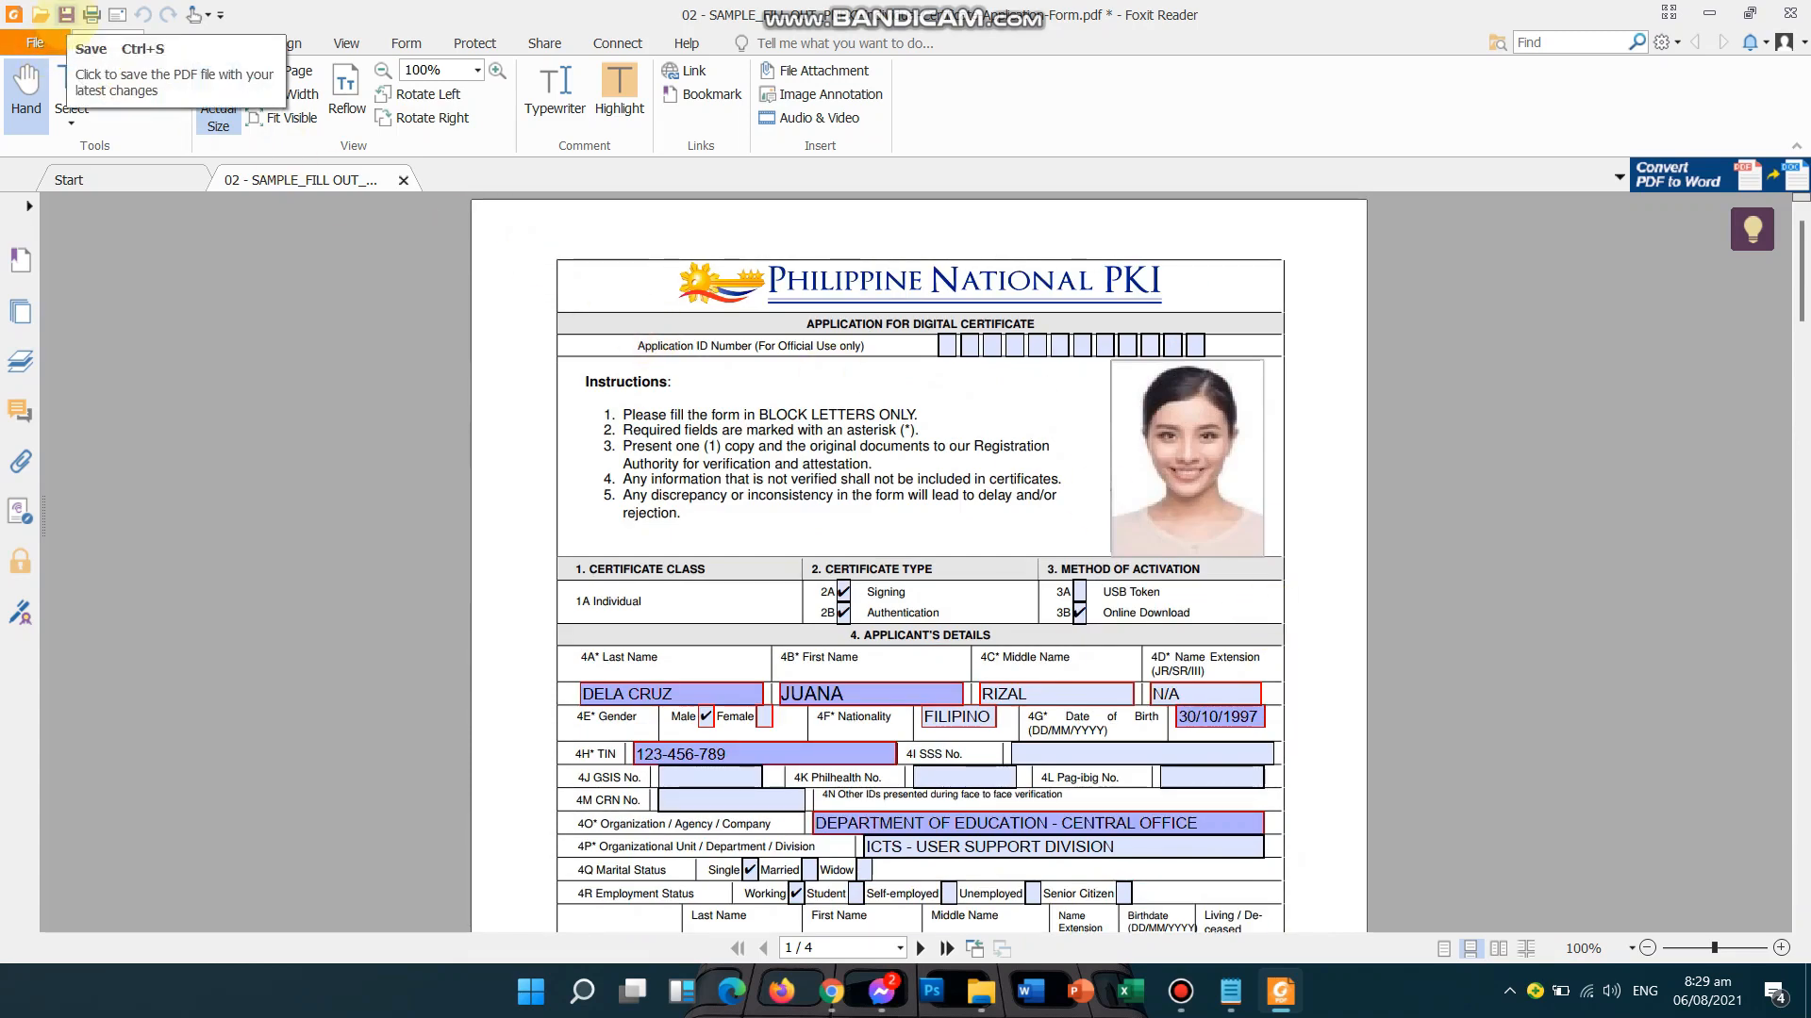
click(66, 15)
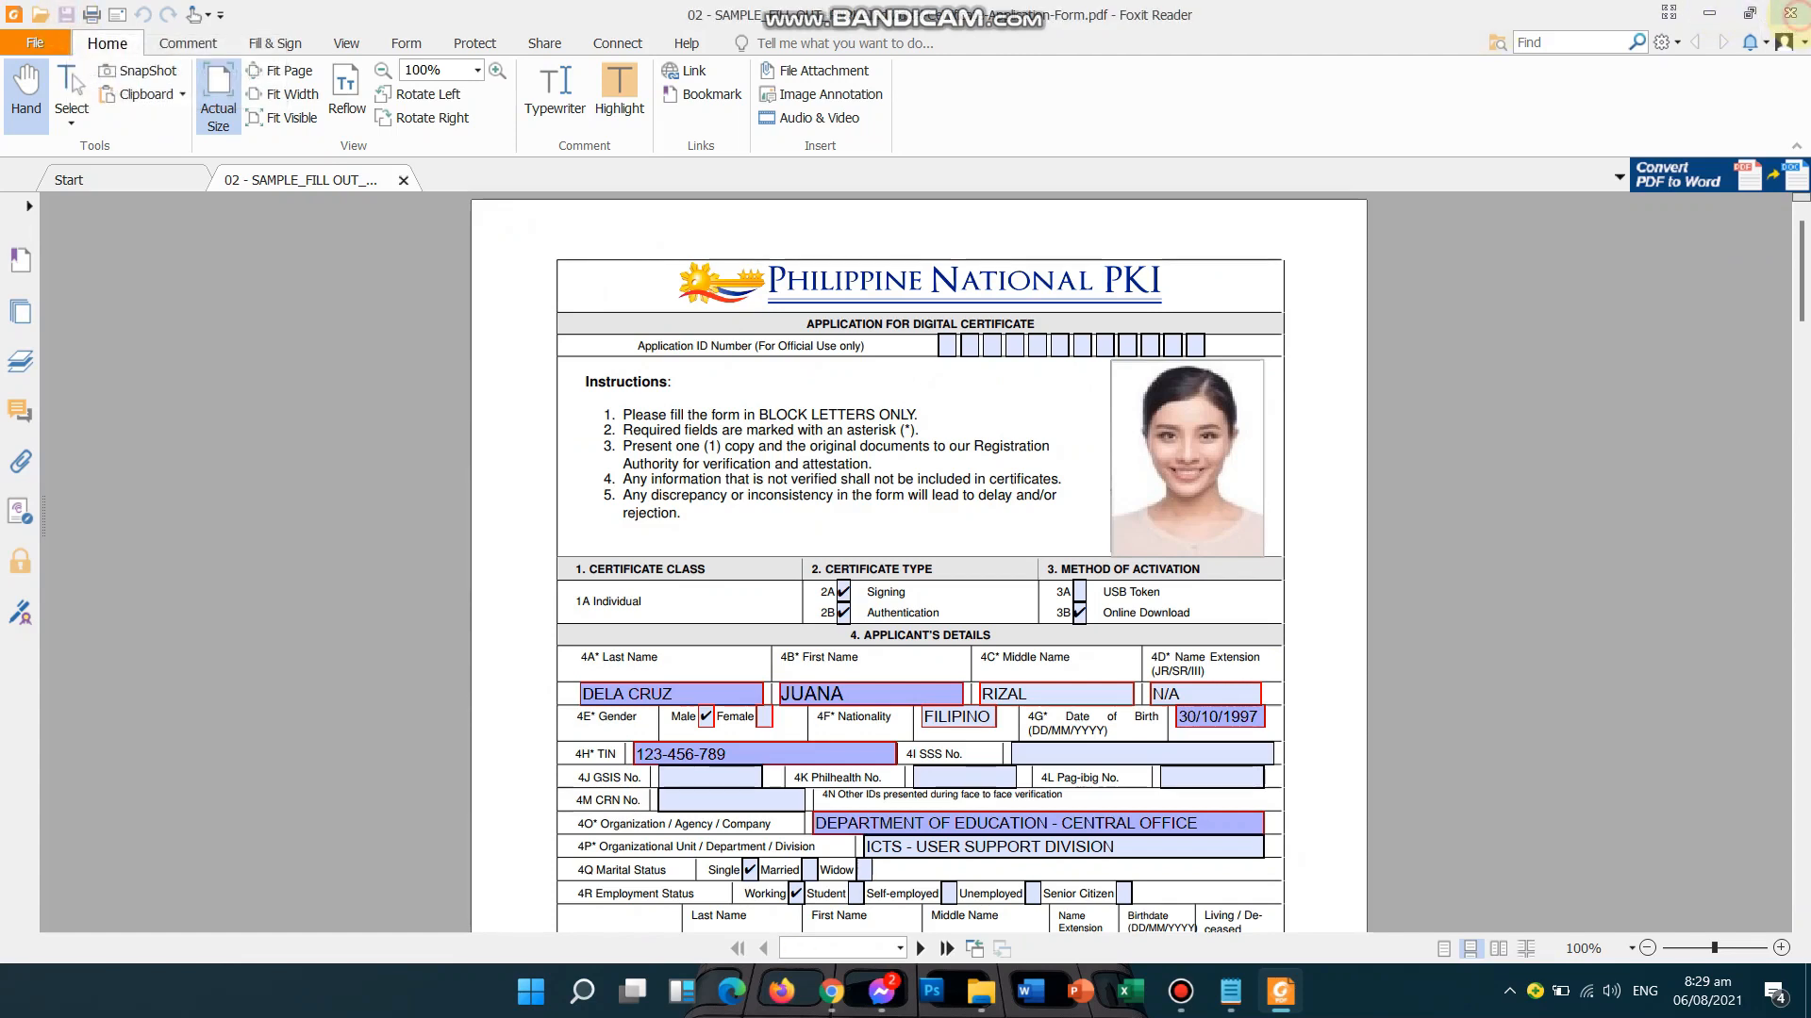
click(1788, 13)
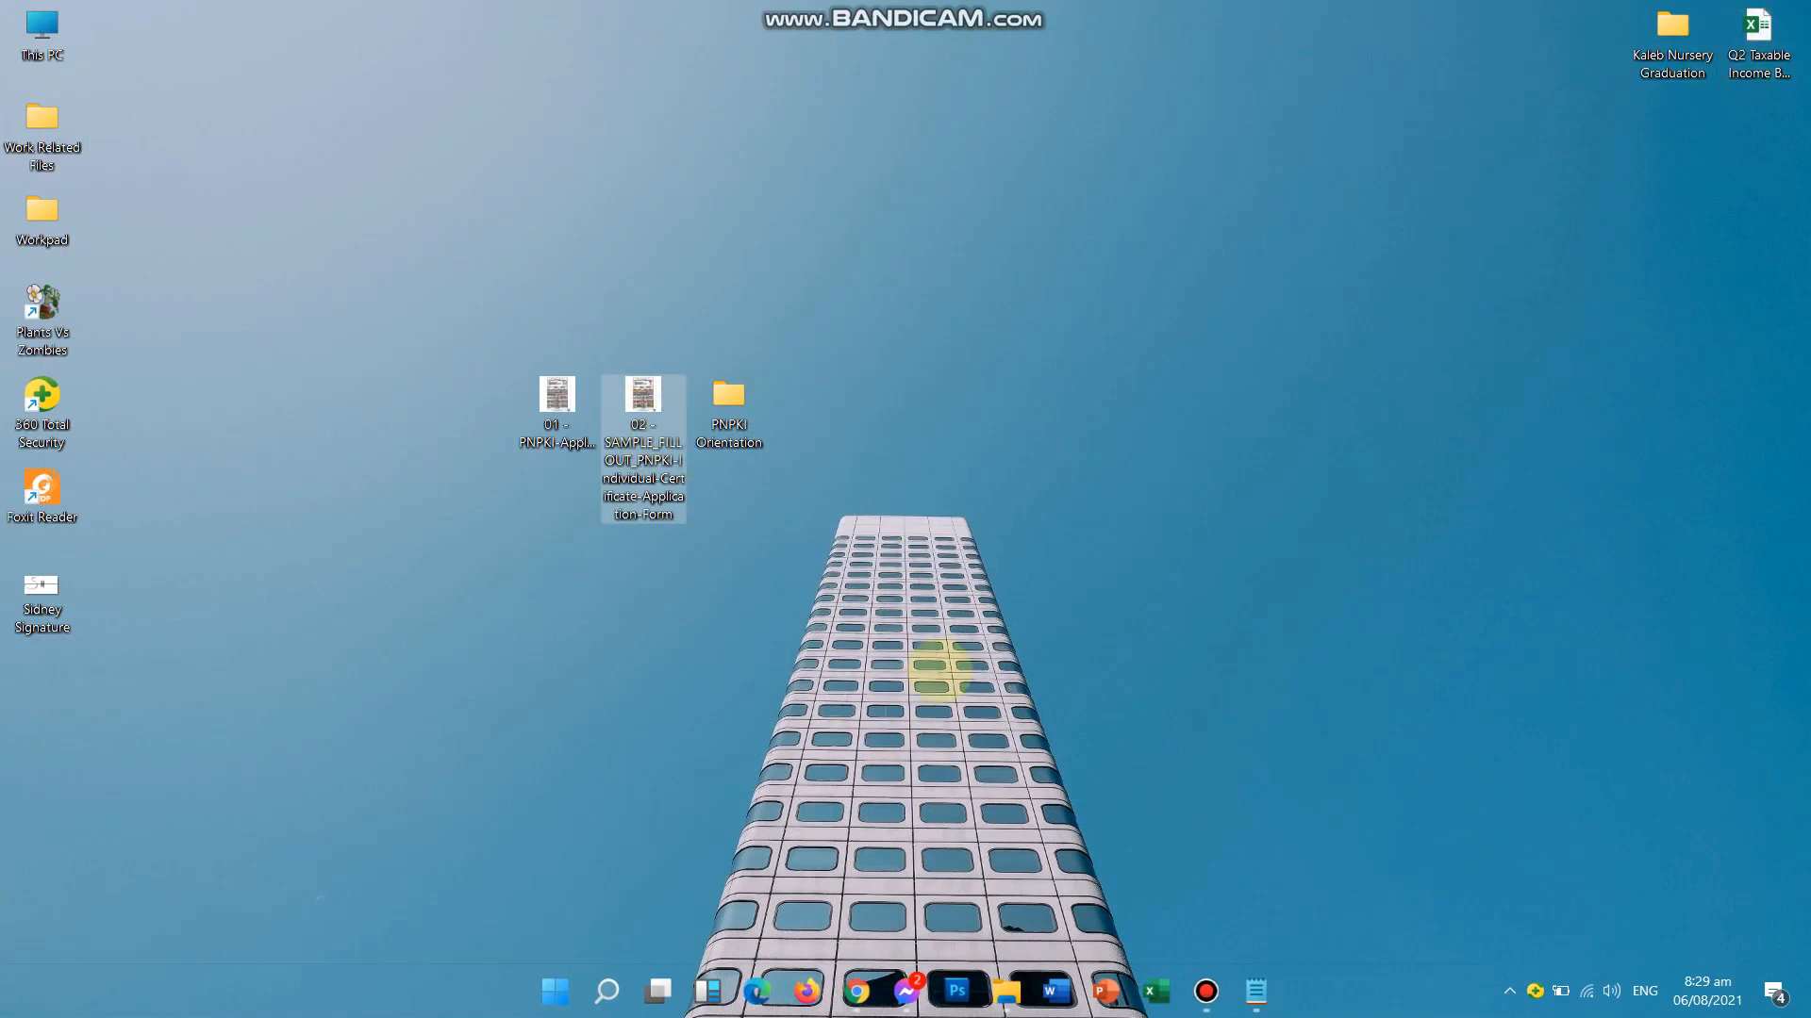
- Switch to the untitled Notepad outline and add the naming convention LastName_FirstName_SchID_SDO below the Signature item
mouse_move(1255, 985)
click(1179, 933)
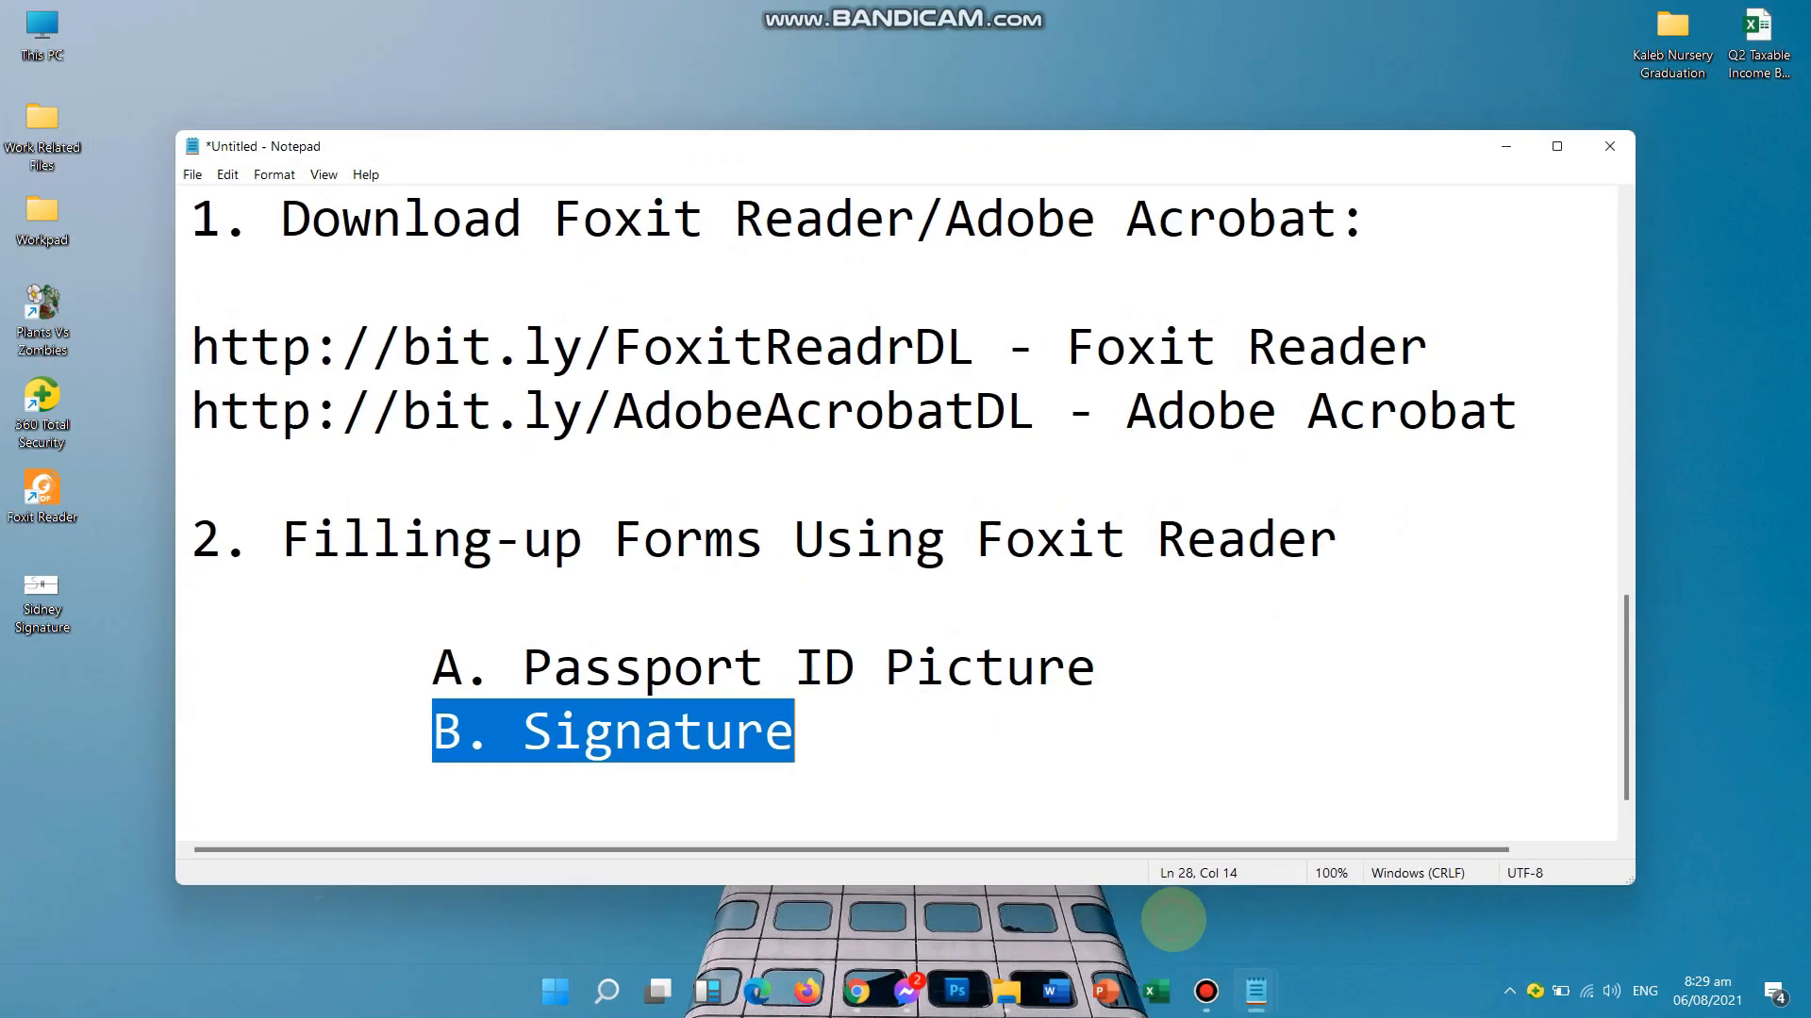
key(Return)
key(Return)
key(Return)
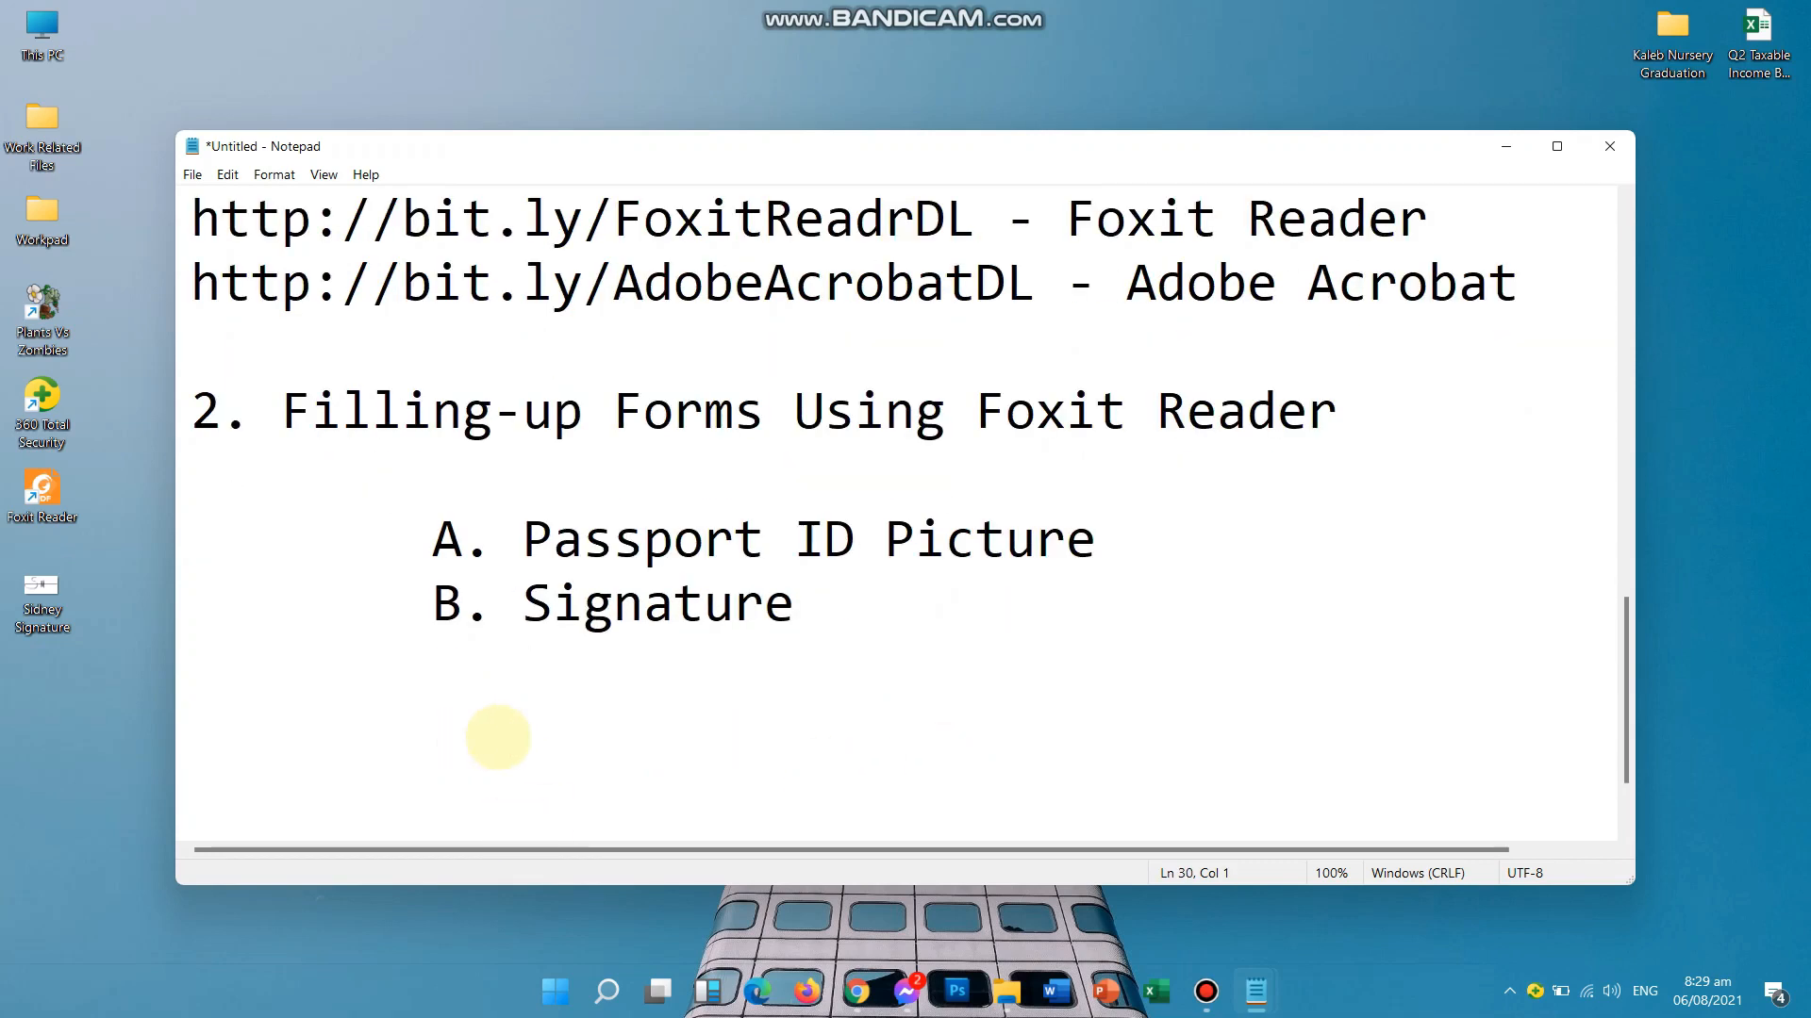
text(last)
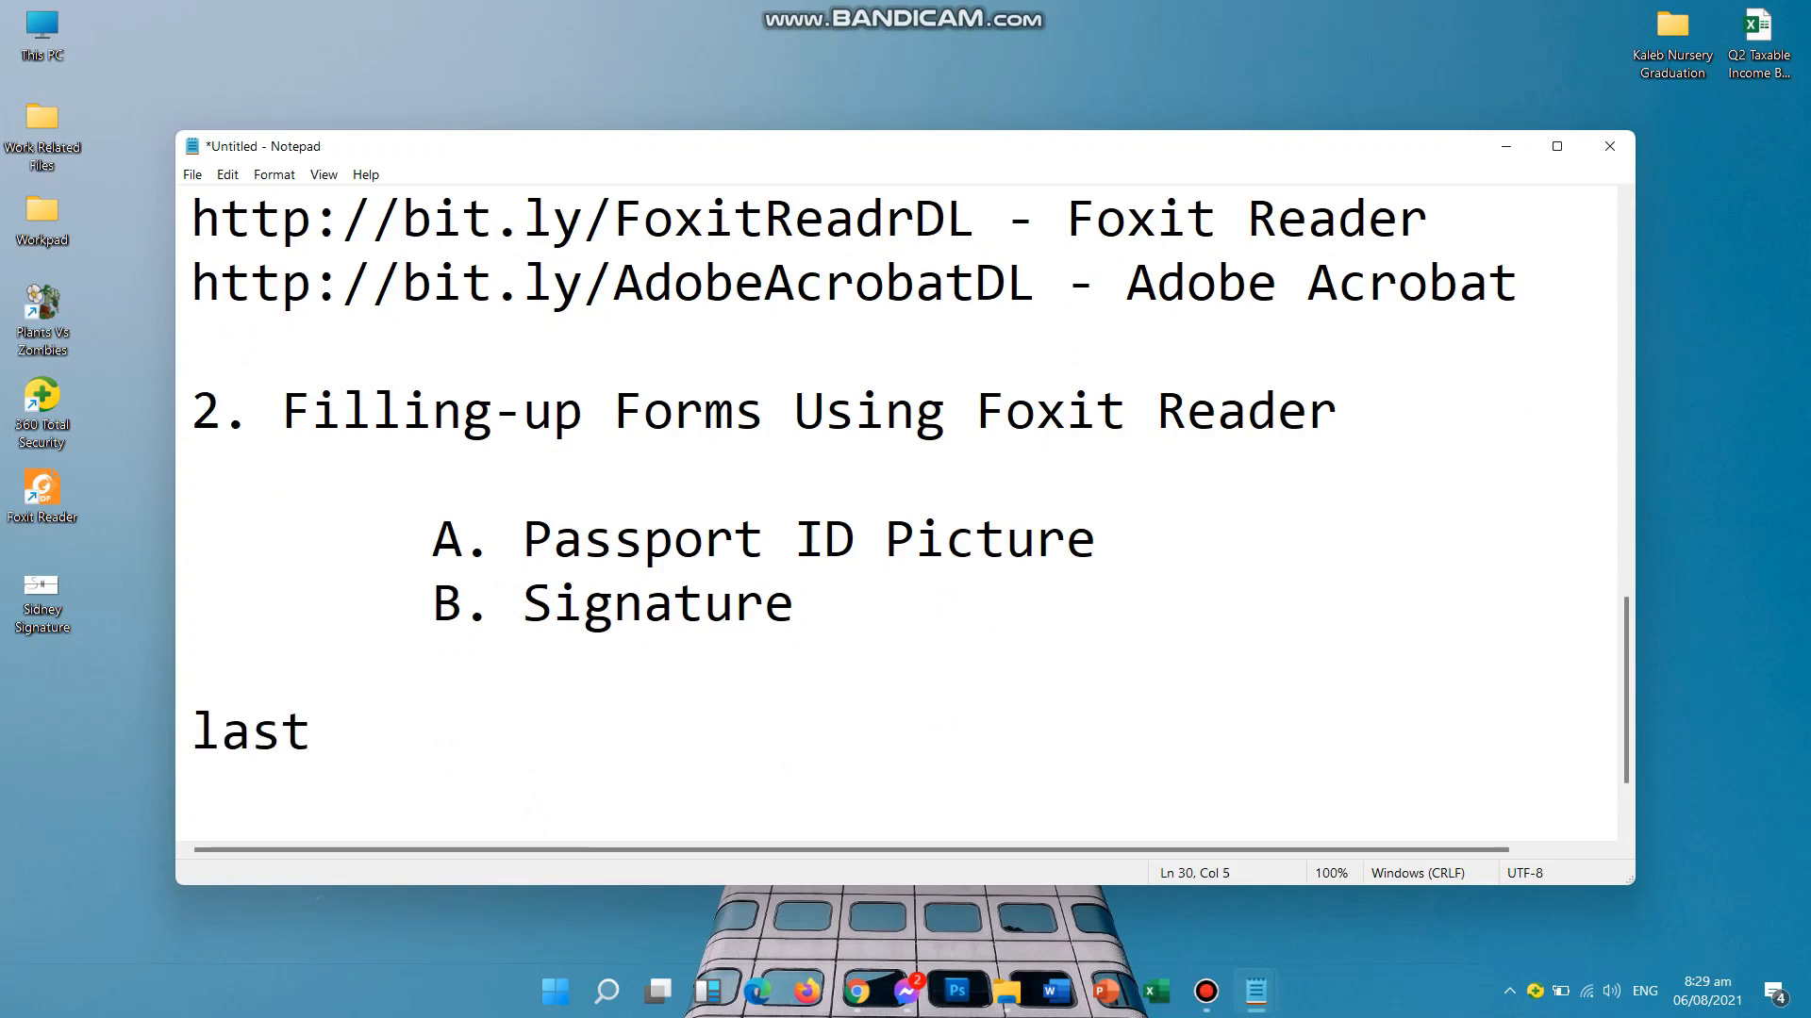
key(BackSpace)
key(BackSpace)
key(BackSpace)
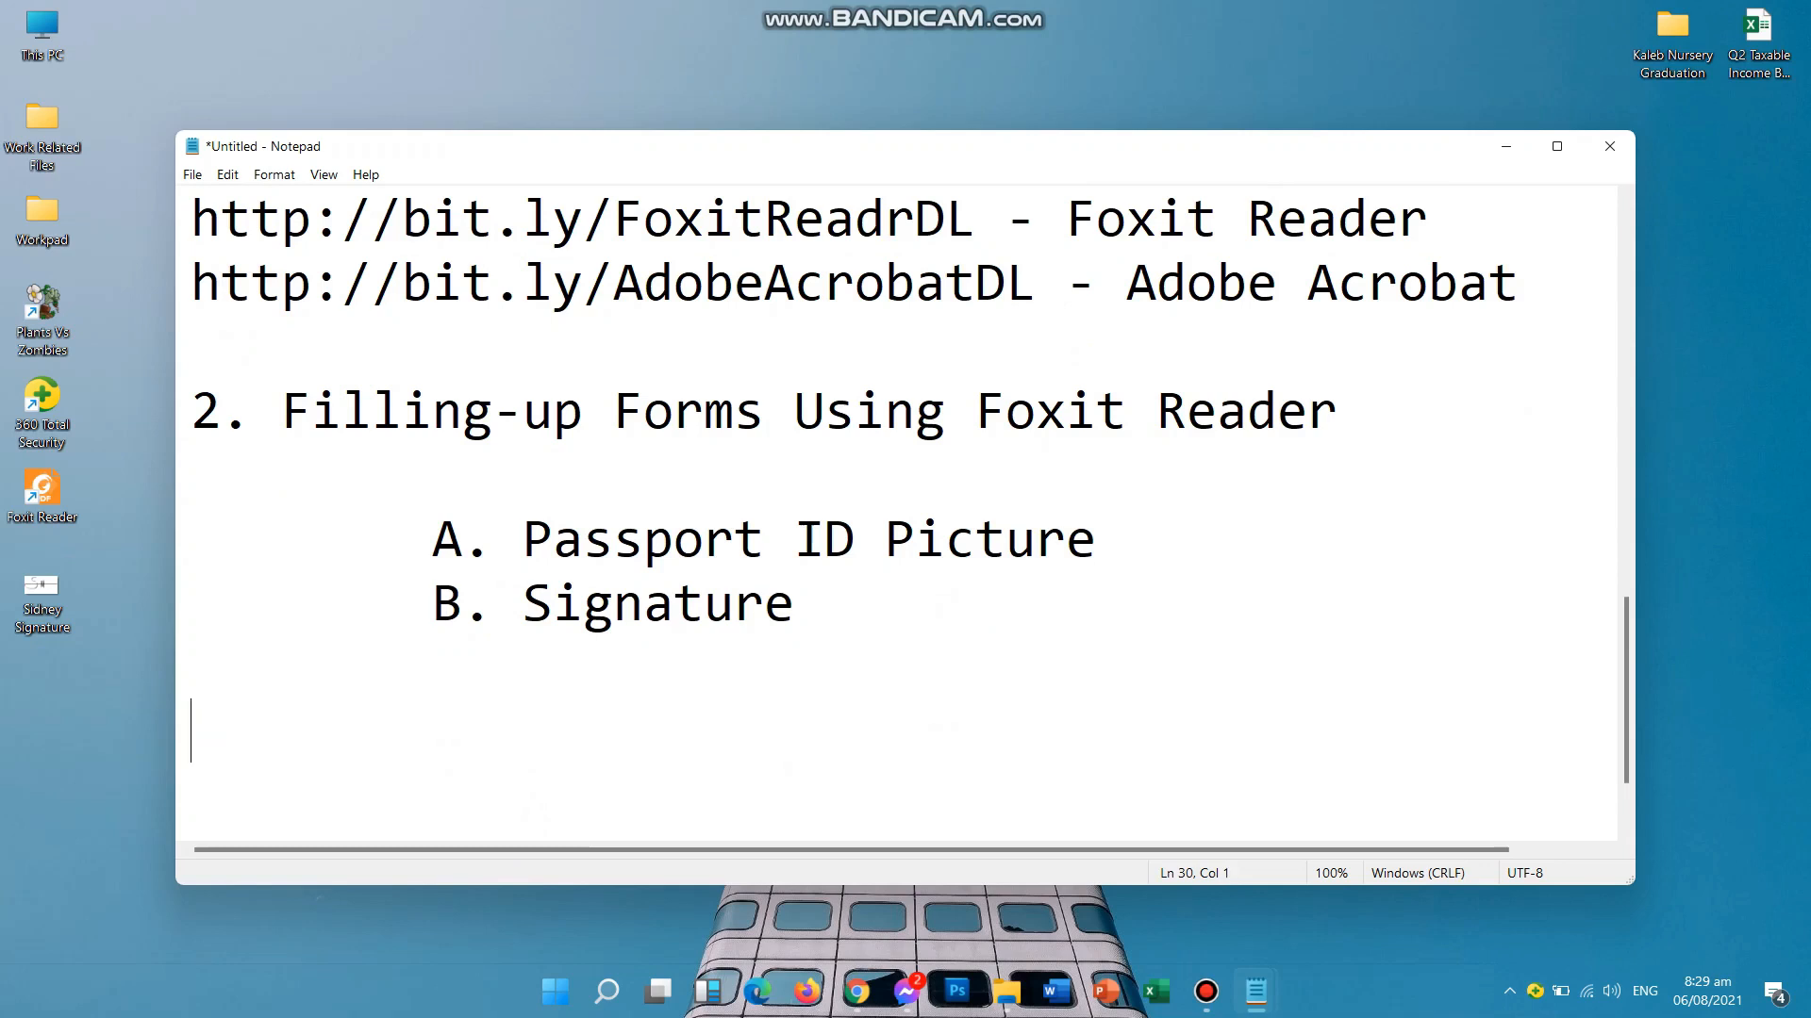
text(LastName)
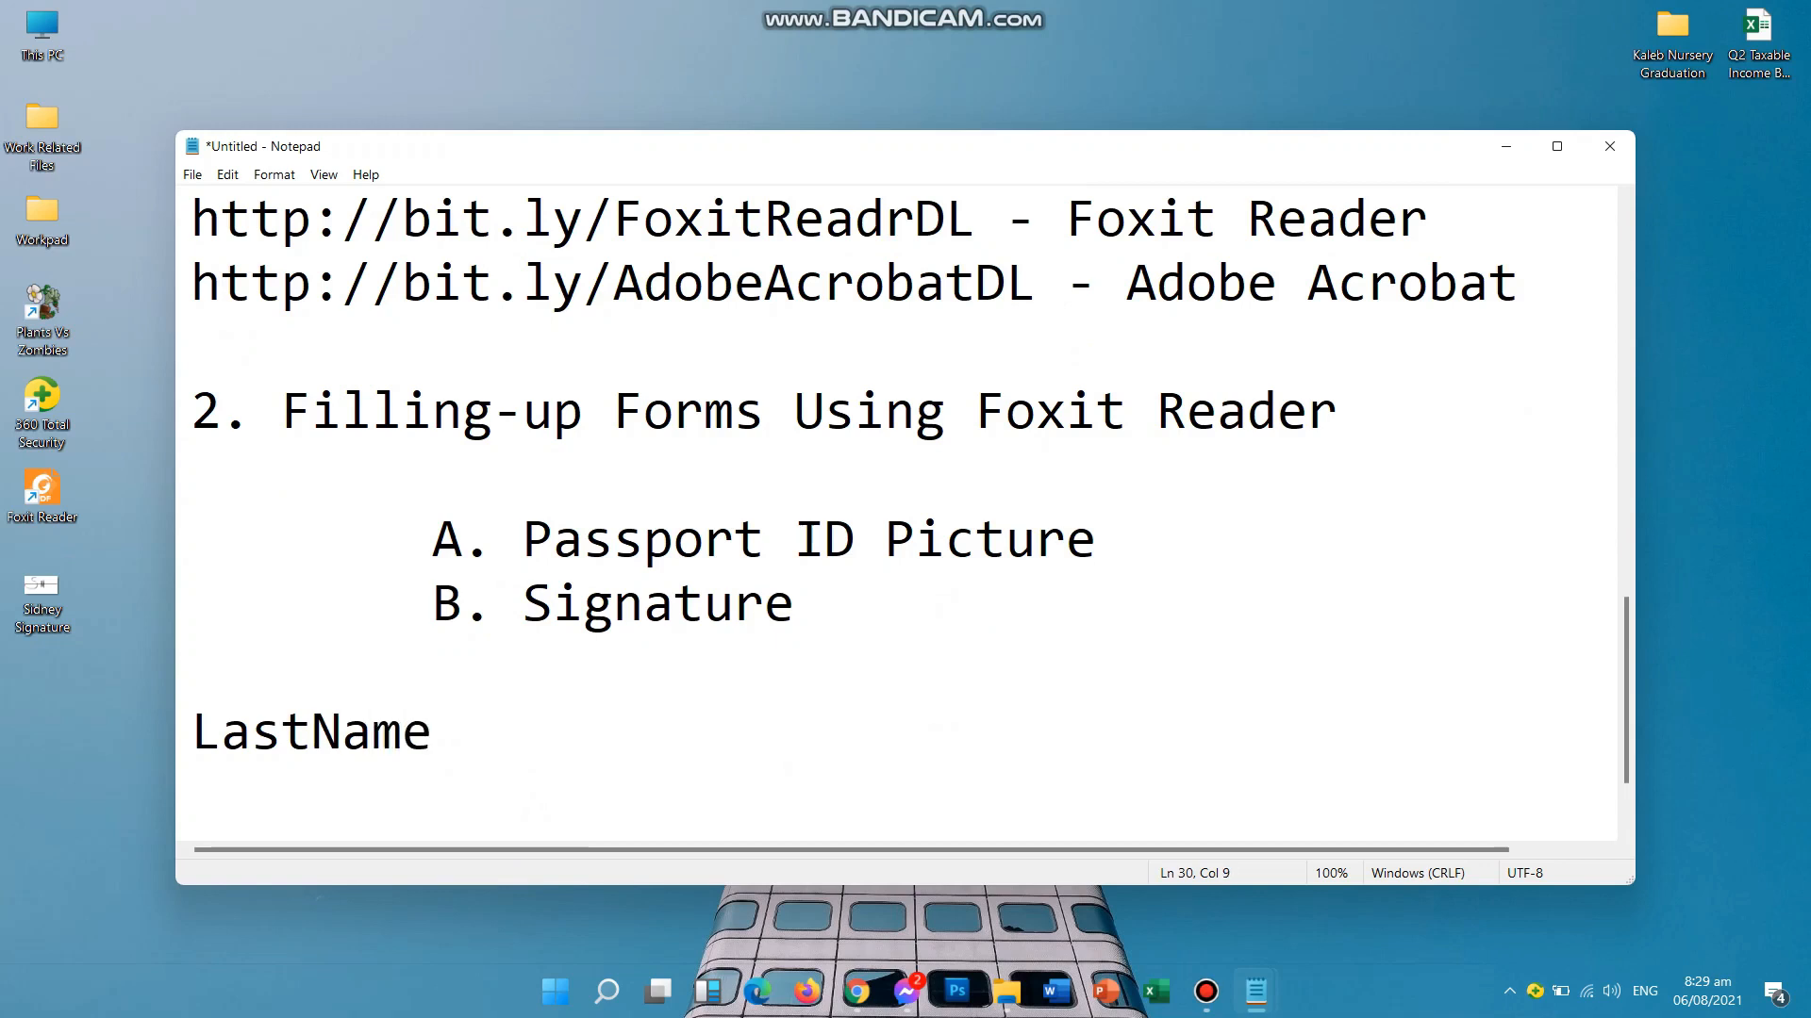
text(_Fir)
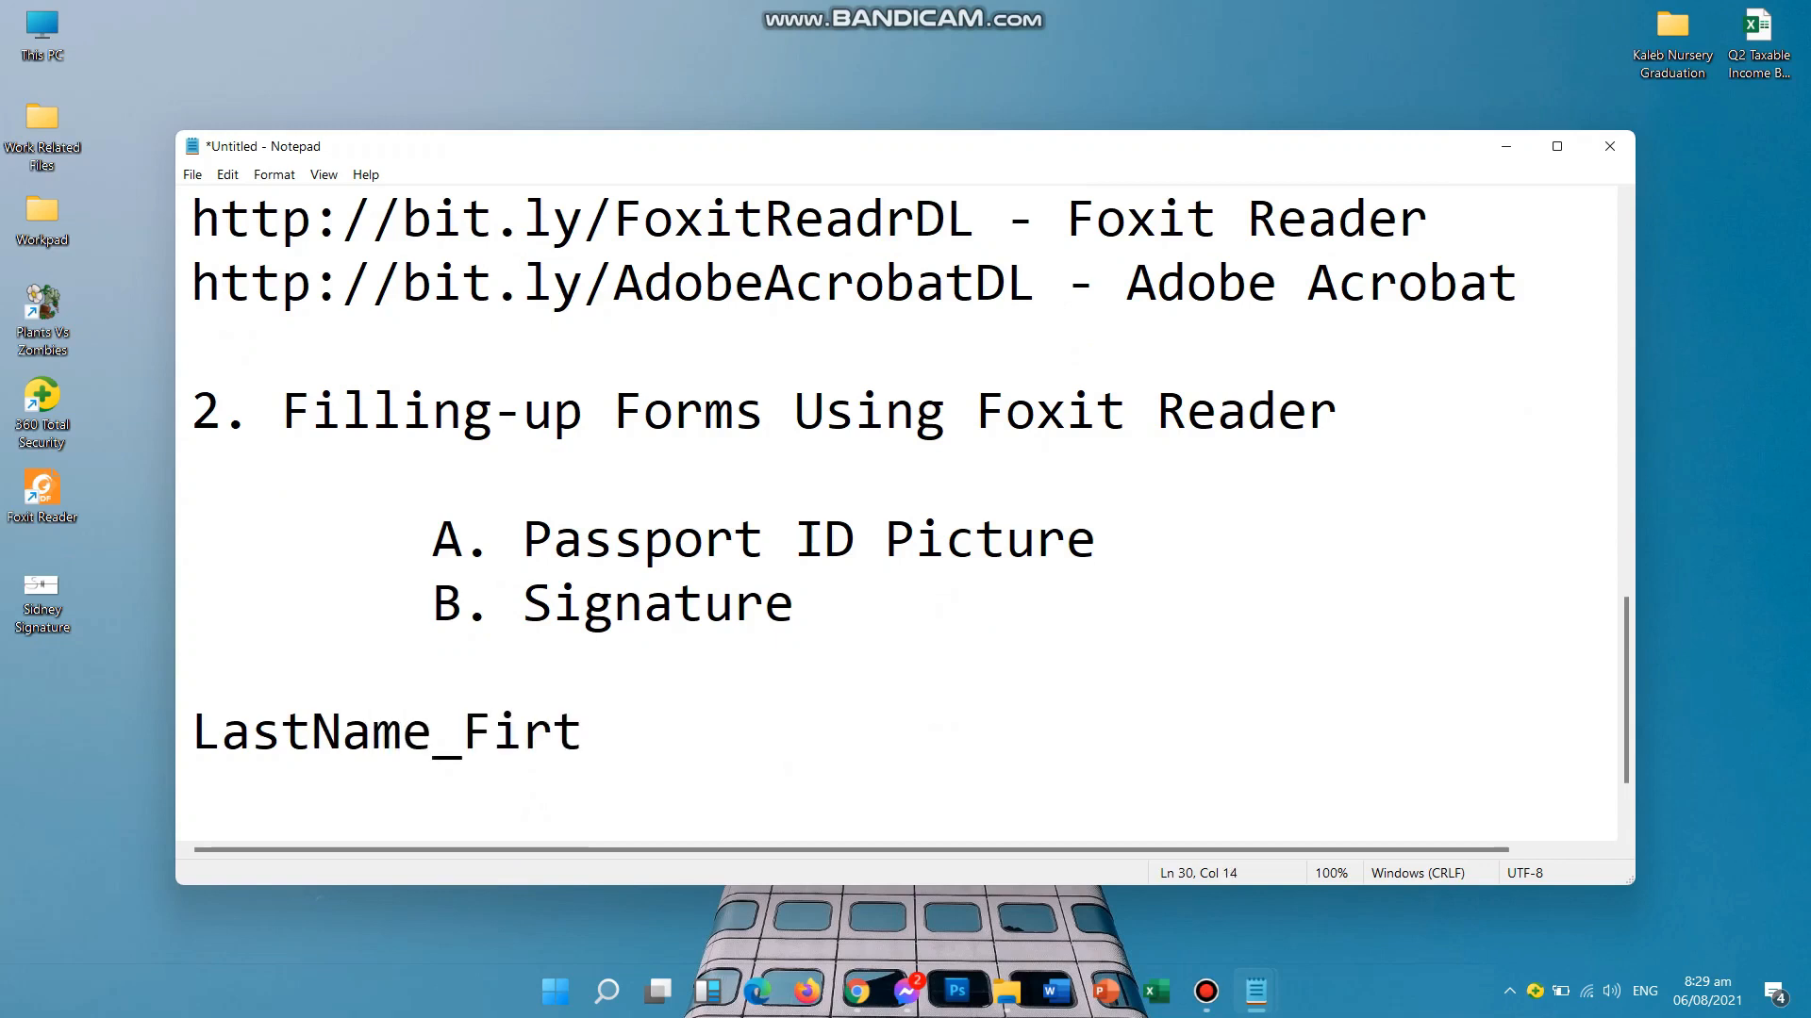
text(stName_SchI)
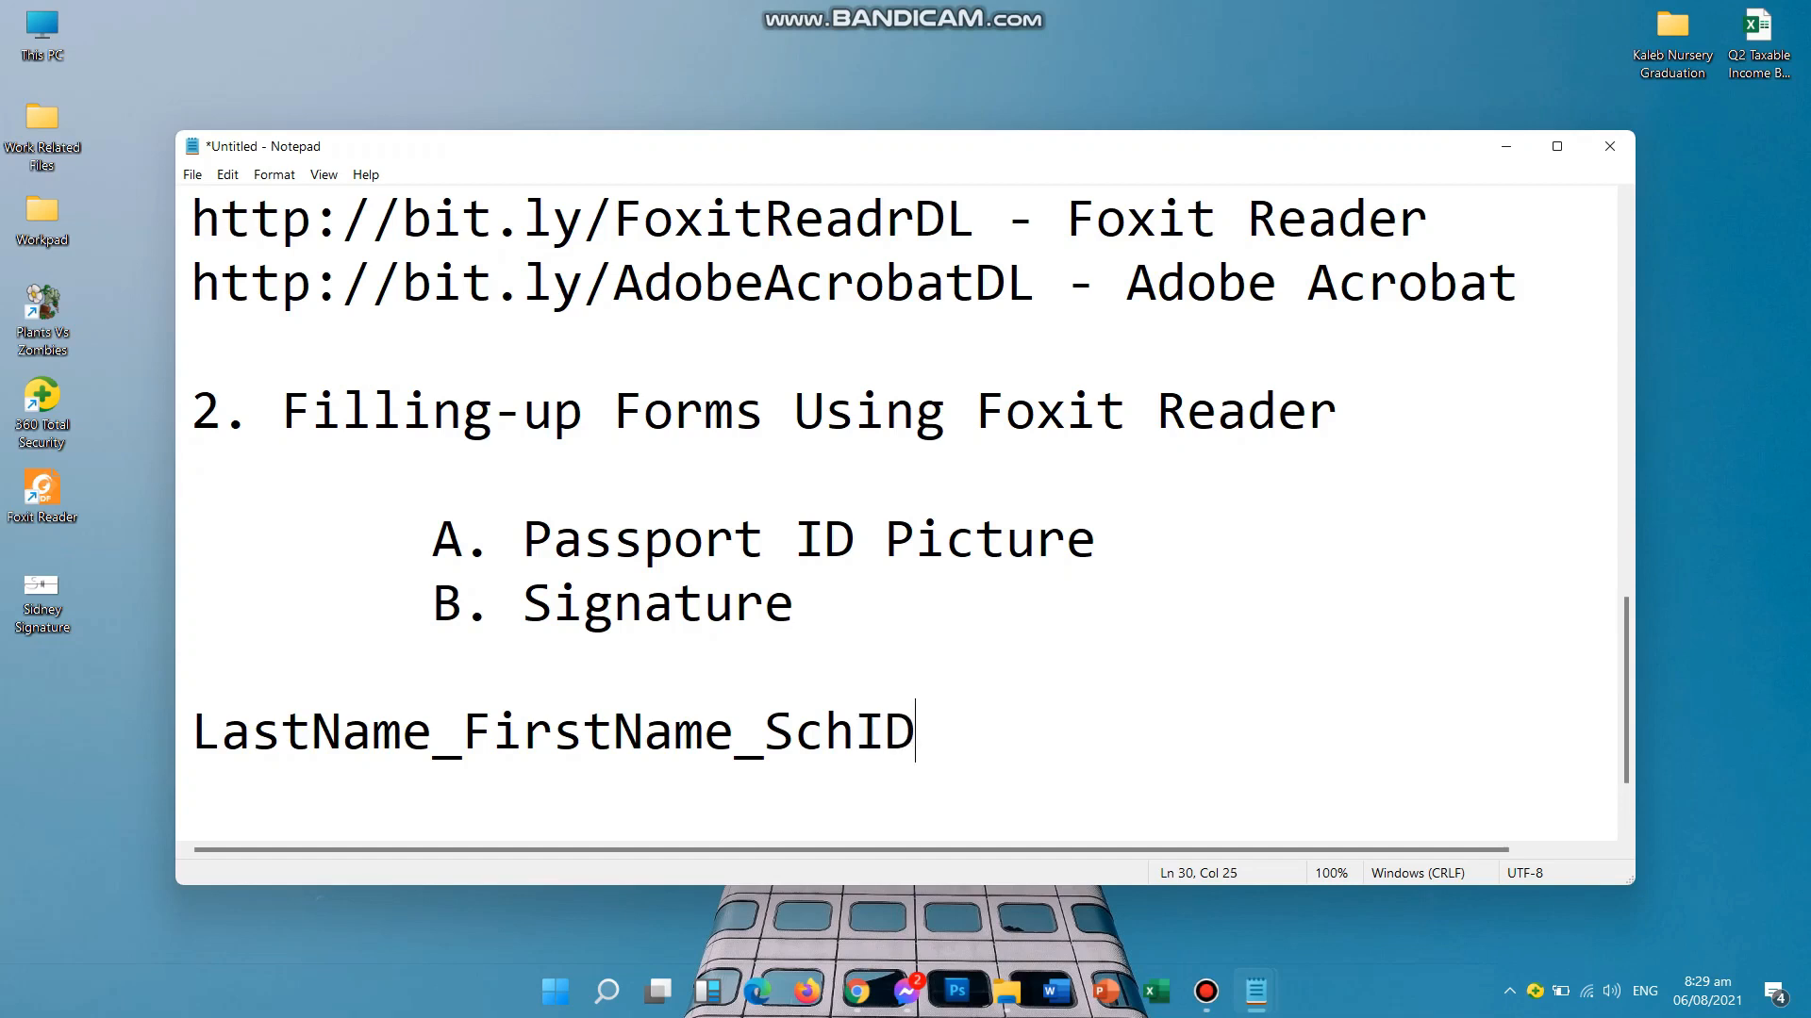
text(DO)
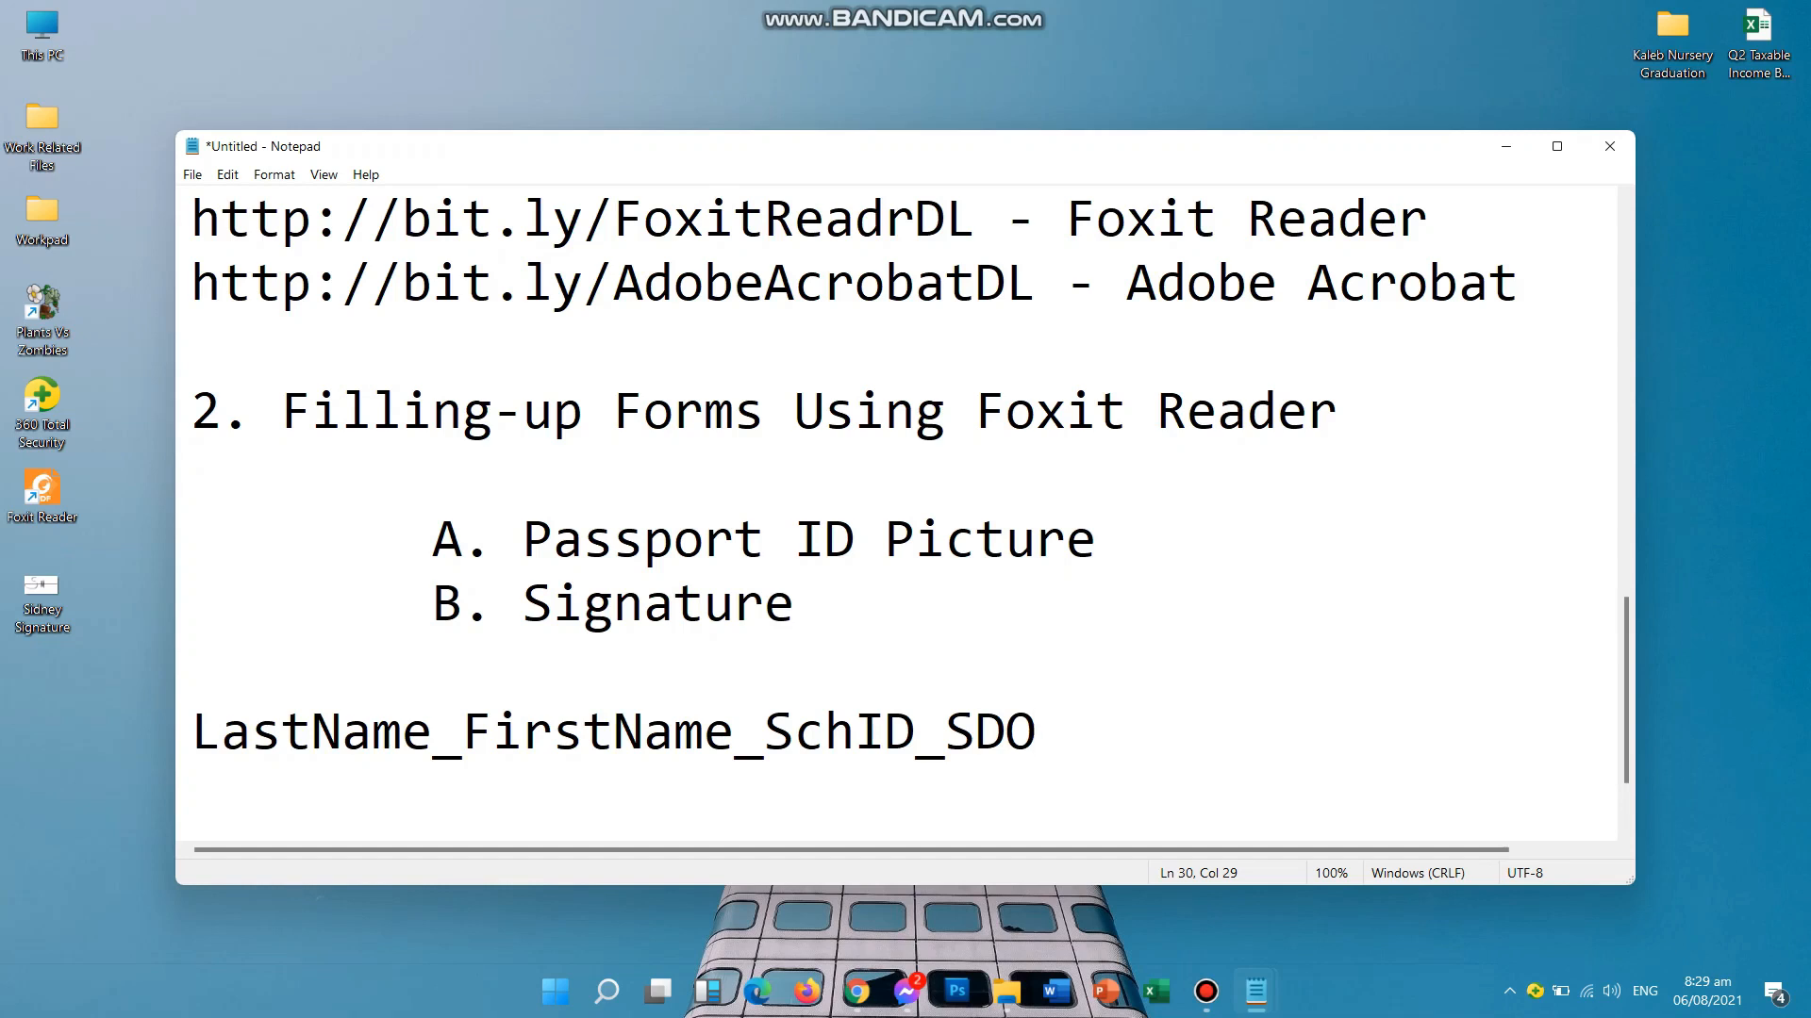
- Check the naming convention in the PNPKI Application video instruction notes and change SchID to EmpID in the untitled outline
mouse_move(1255, 990)
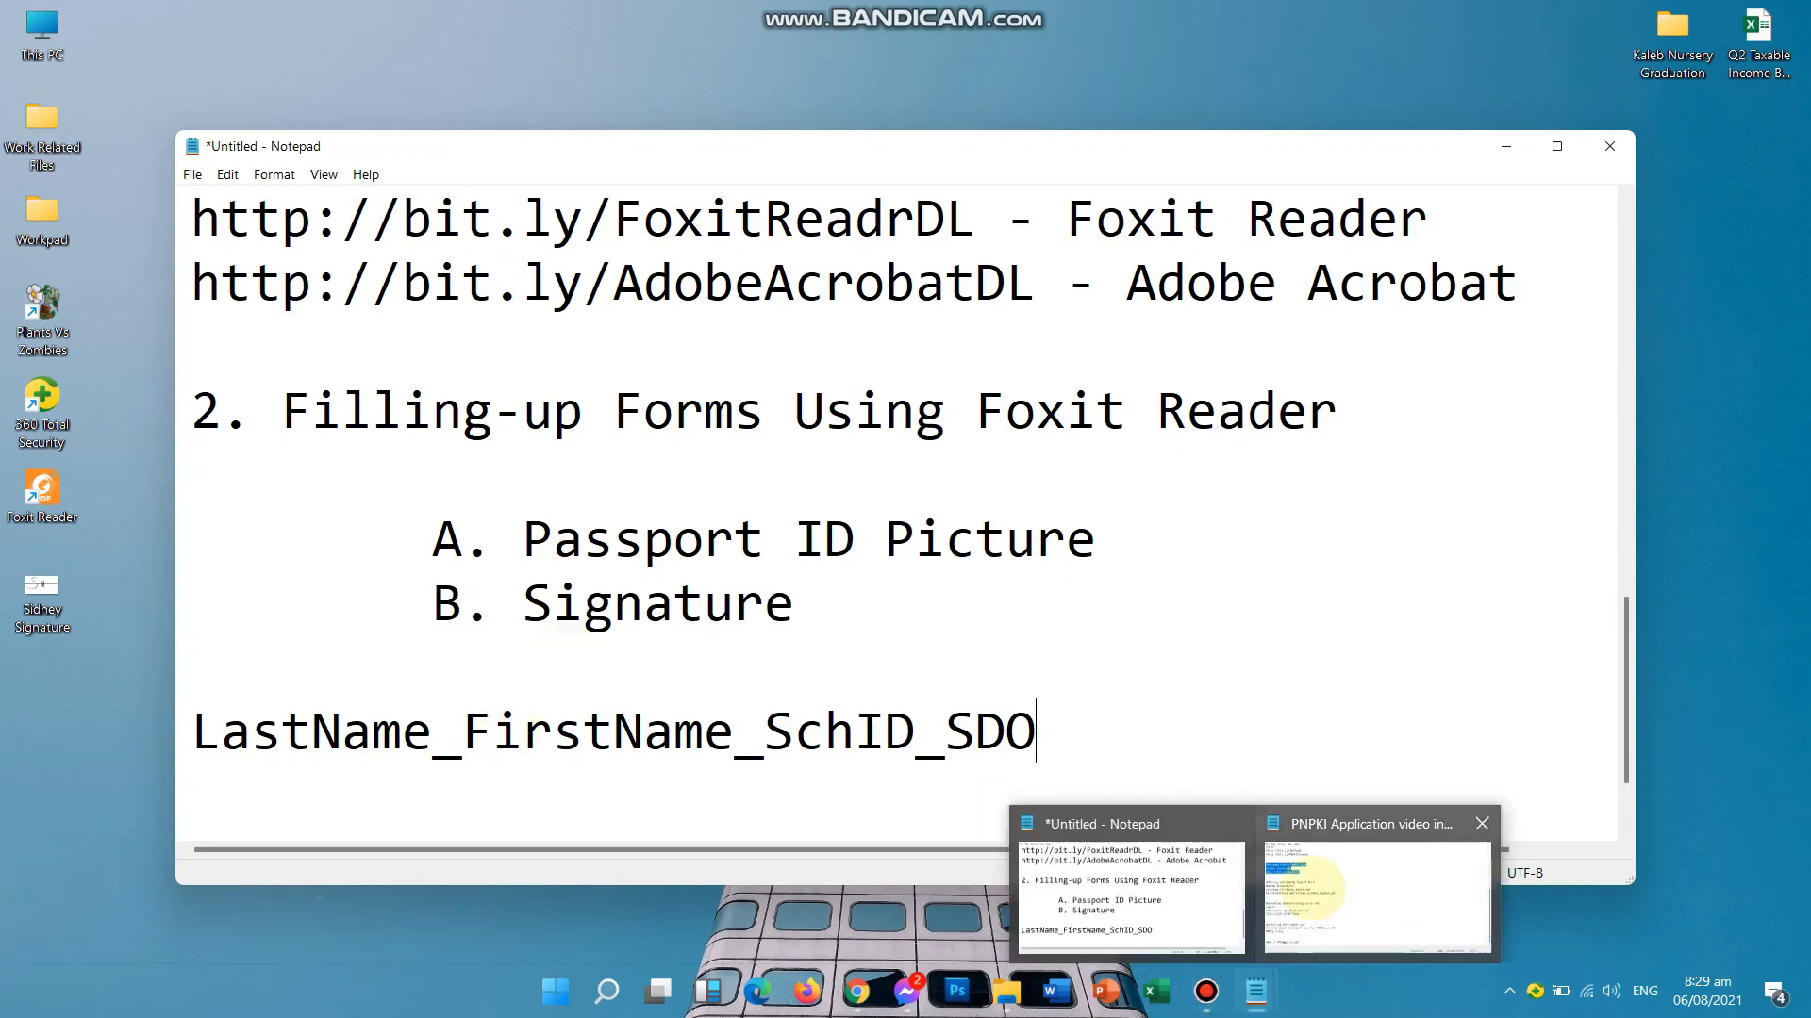
mouse_move(1341, 892)
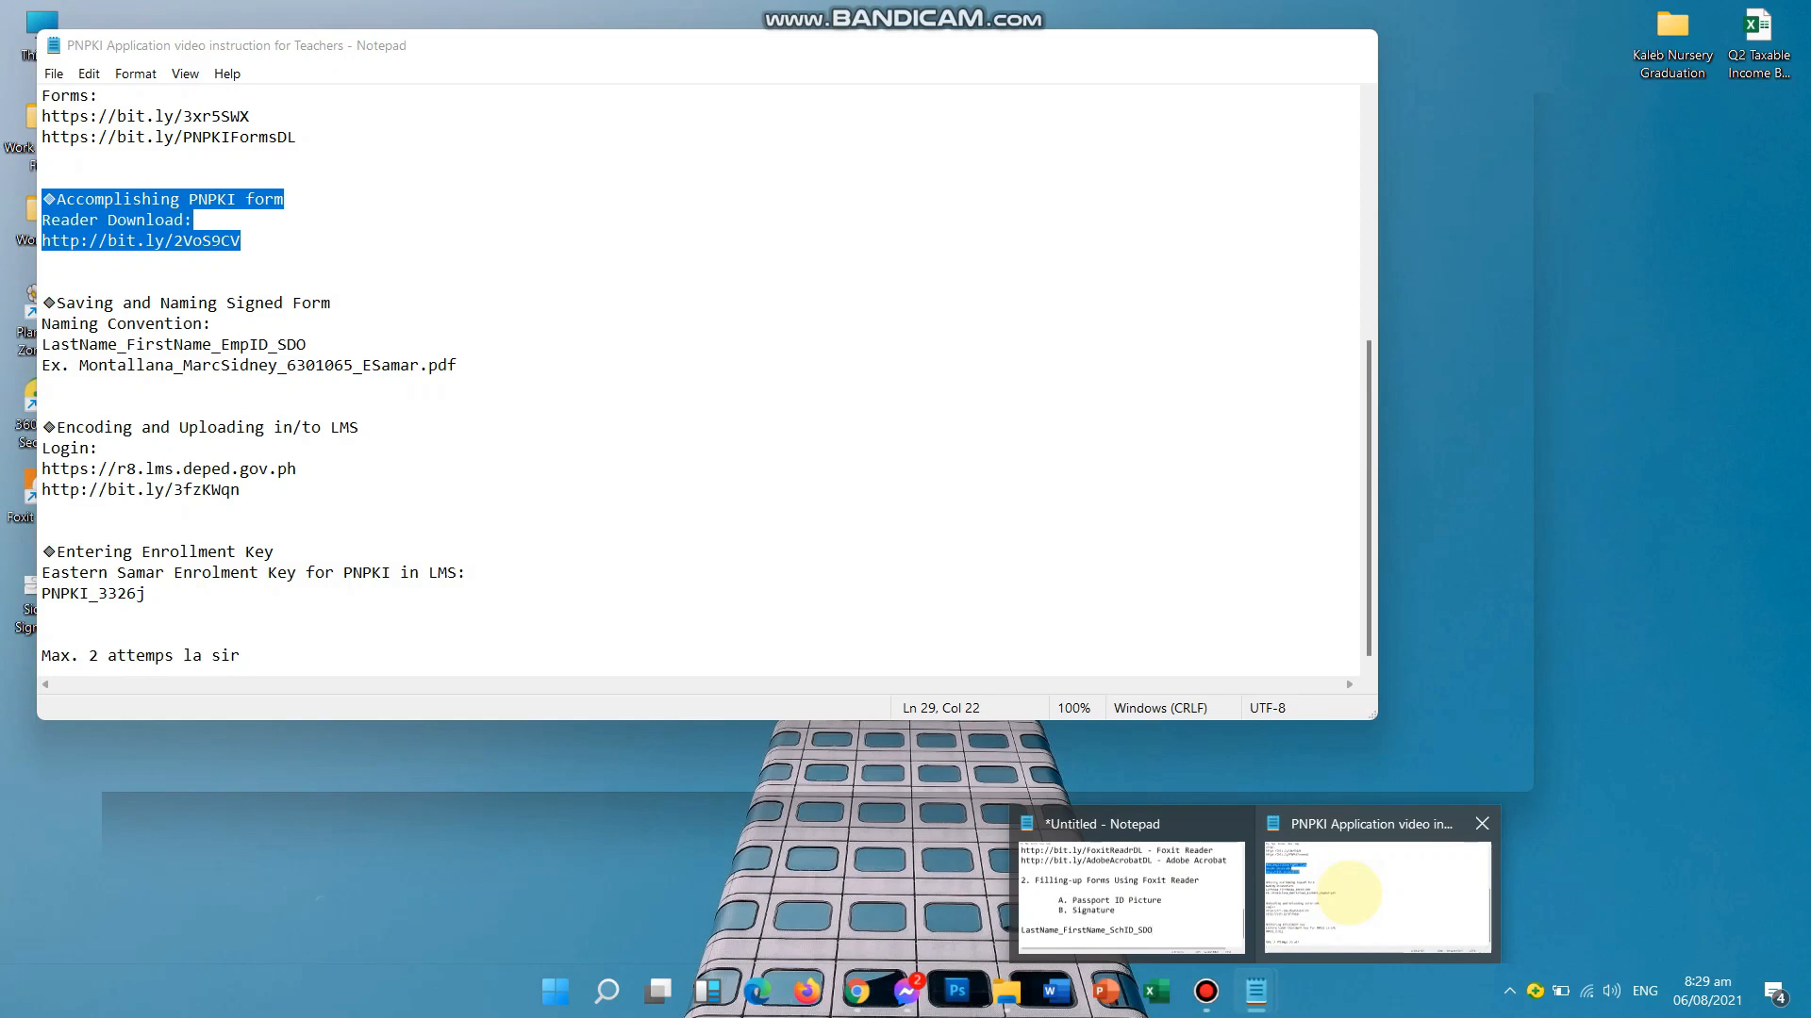
click(1350, 889)
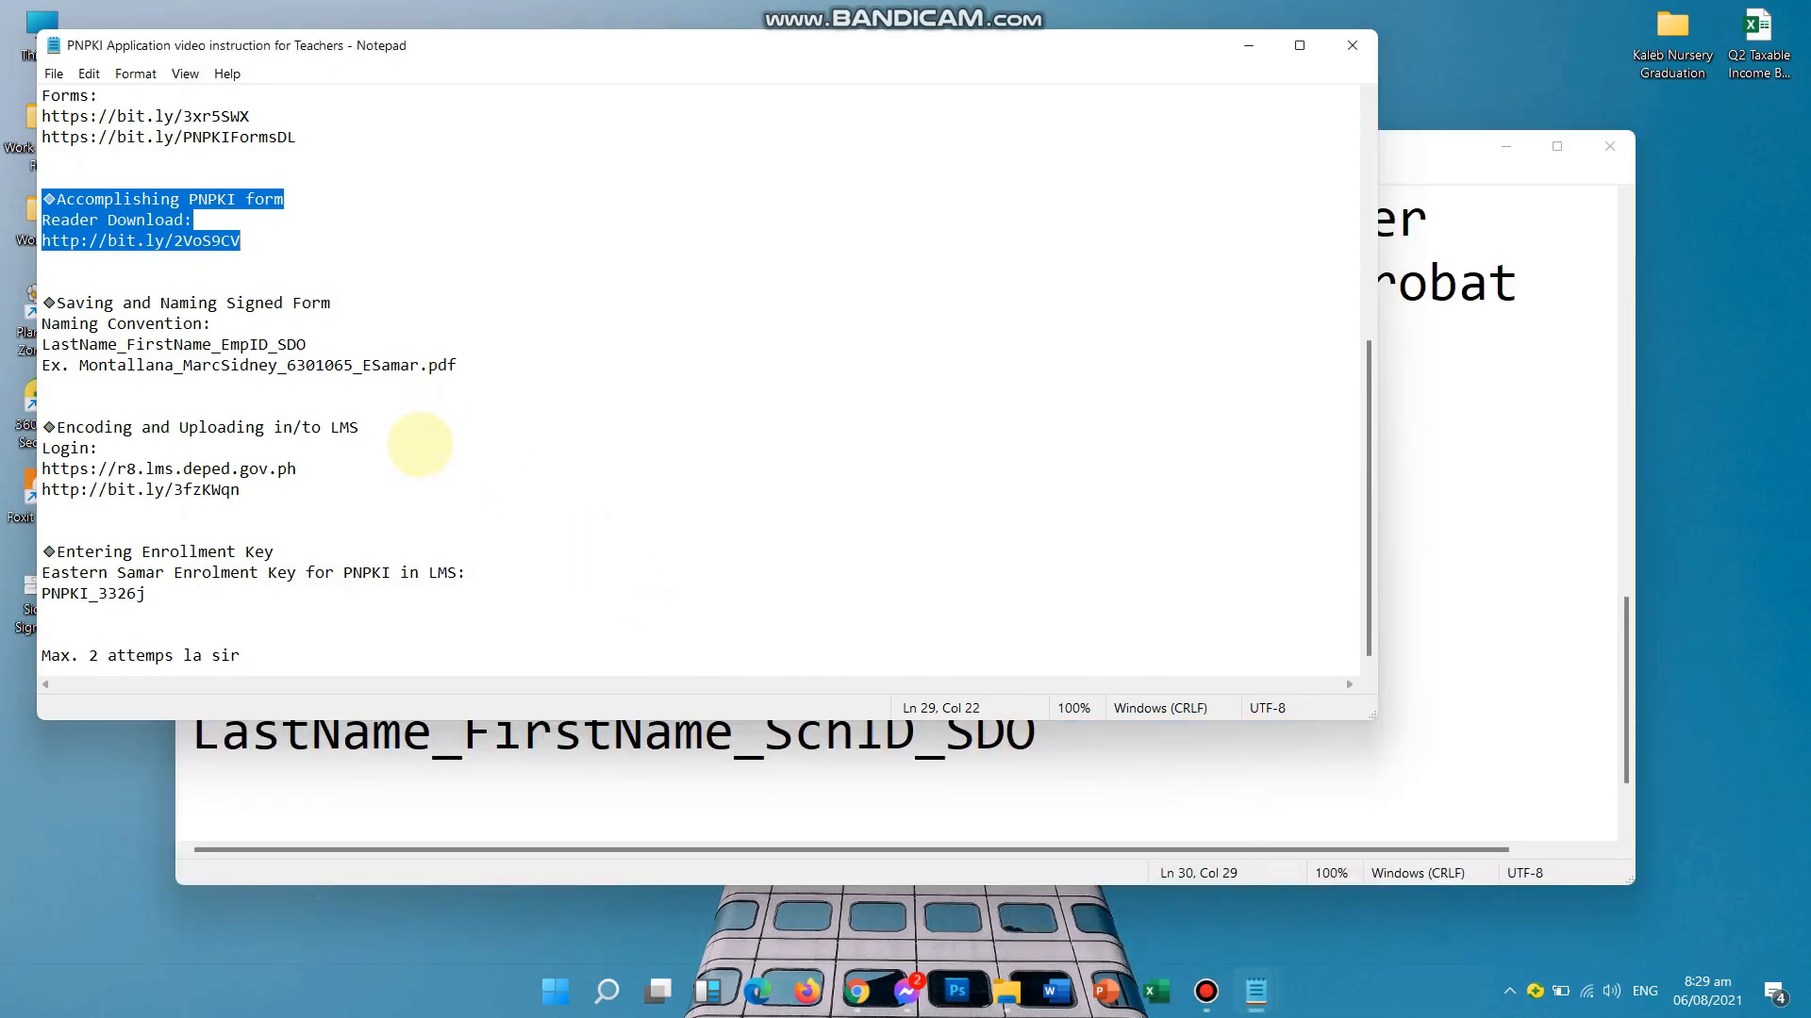
click(1504, 556)
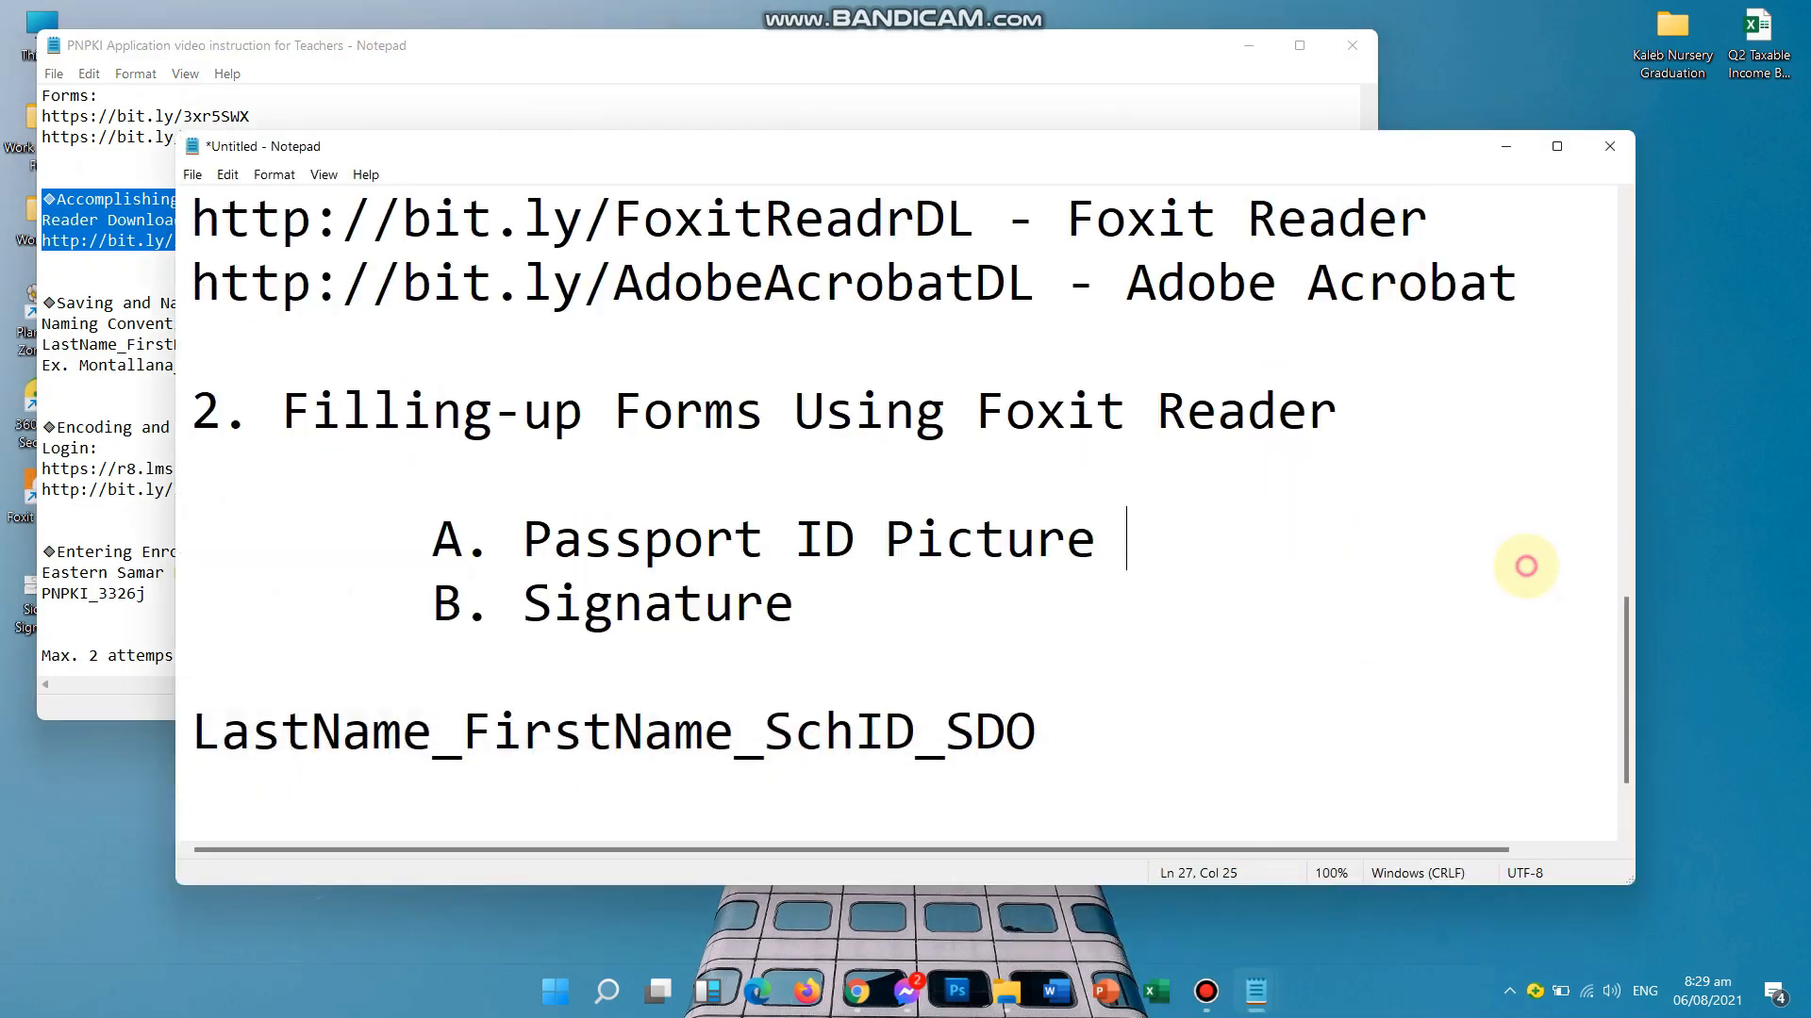
drag(851, 745, 764, 745)
text(E)
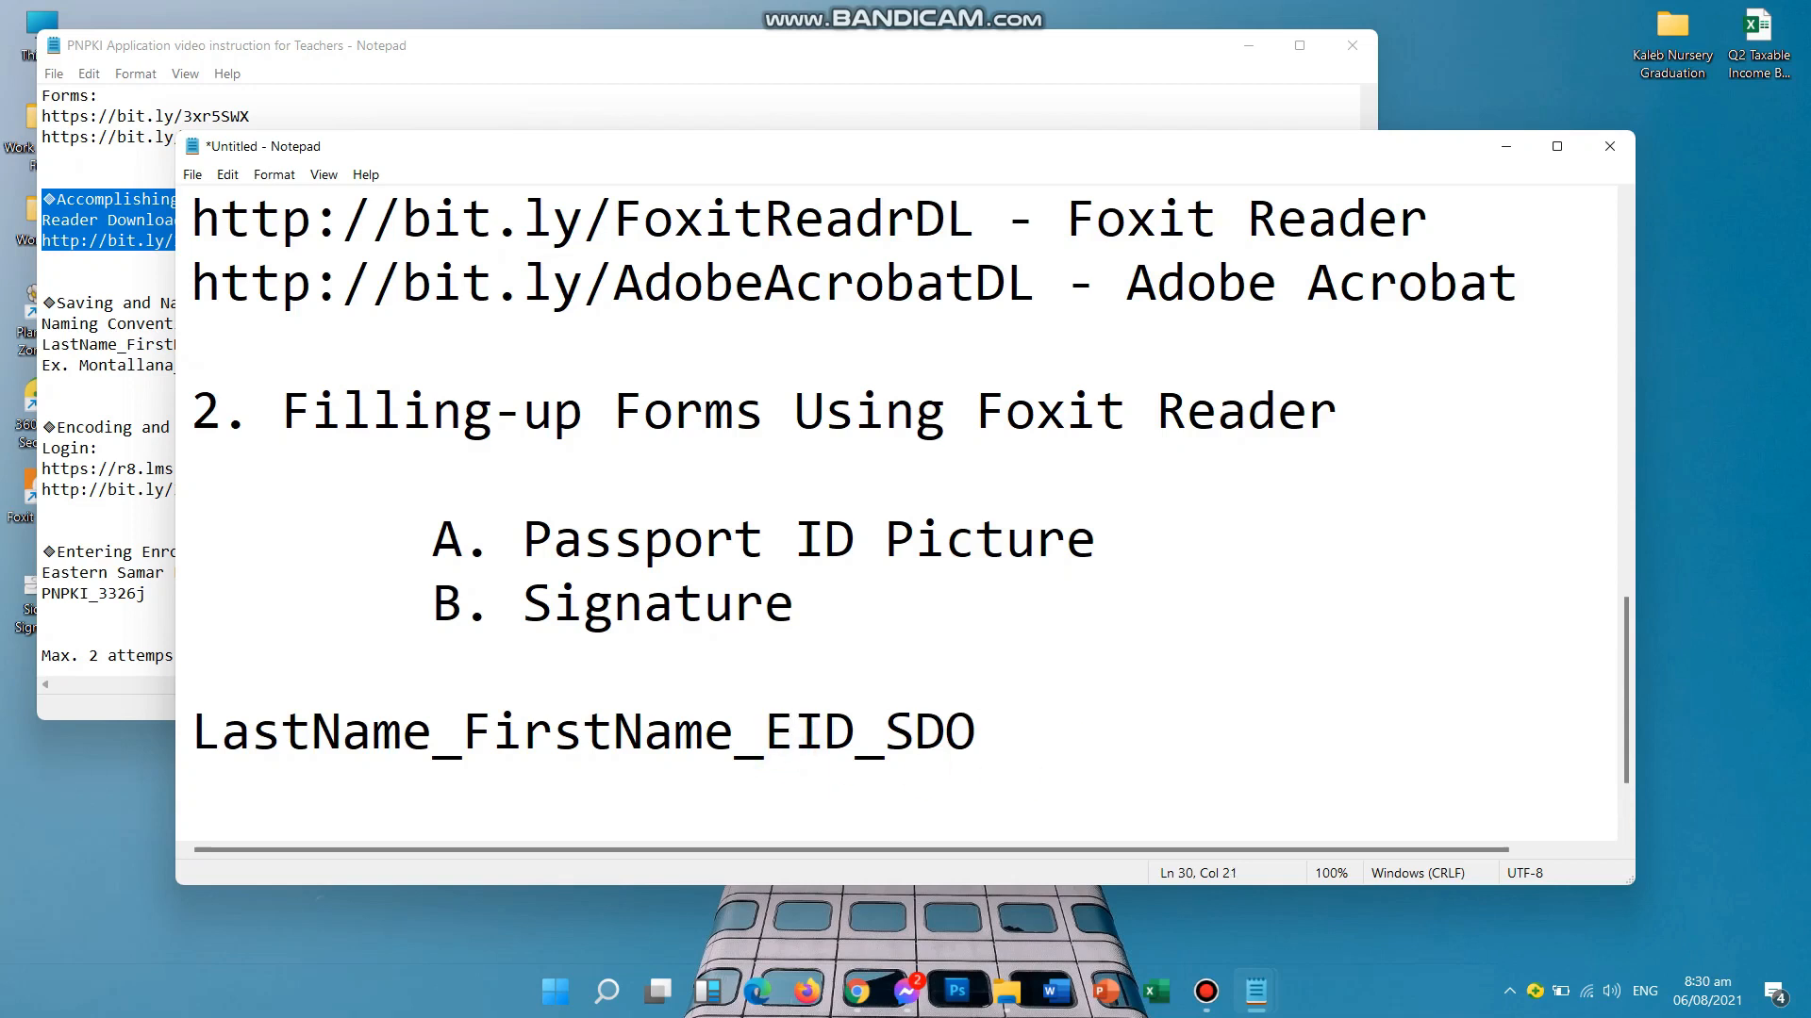
text(m)
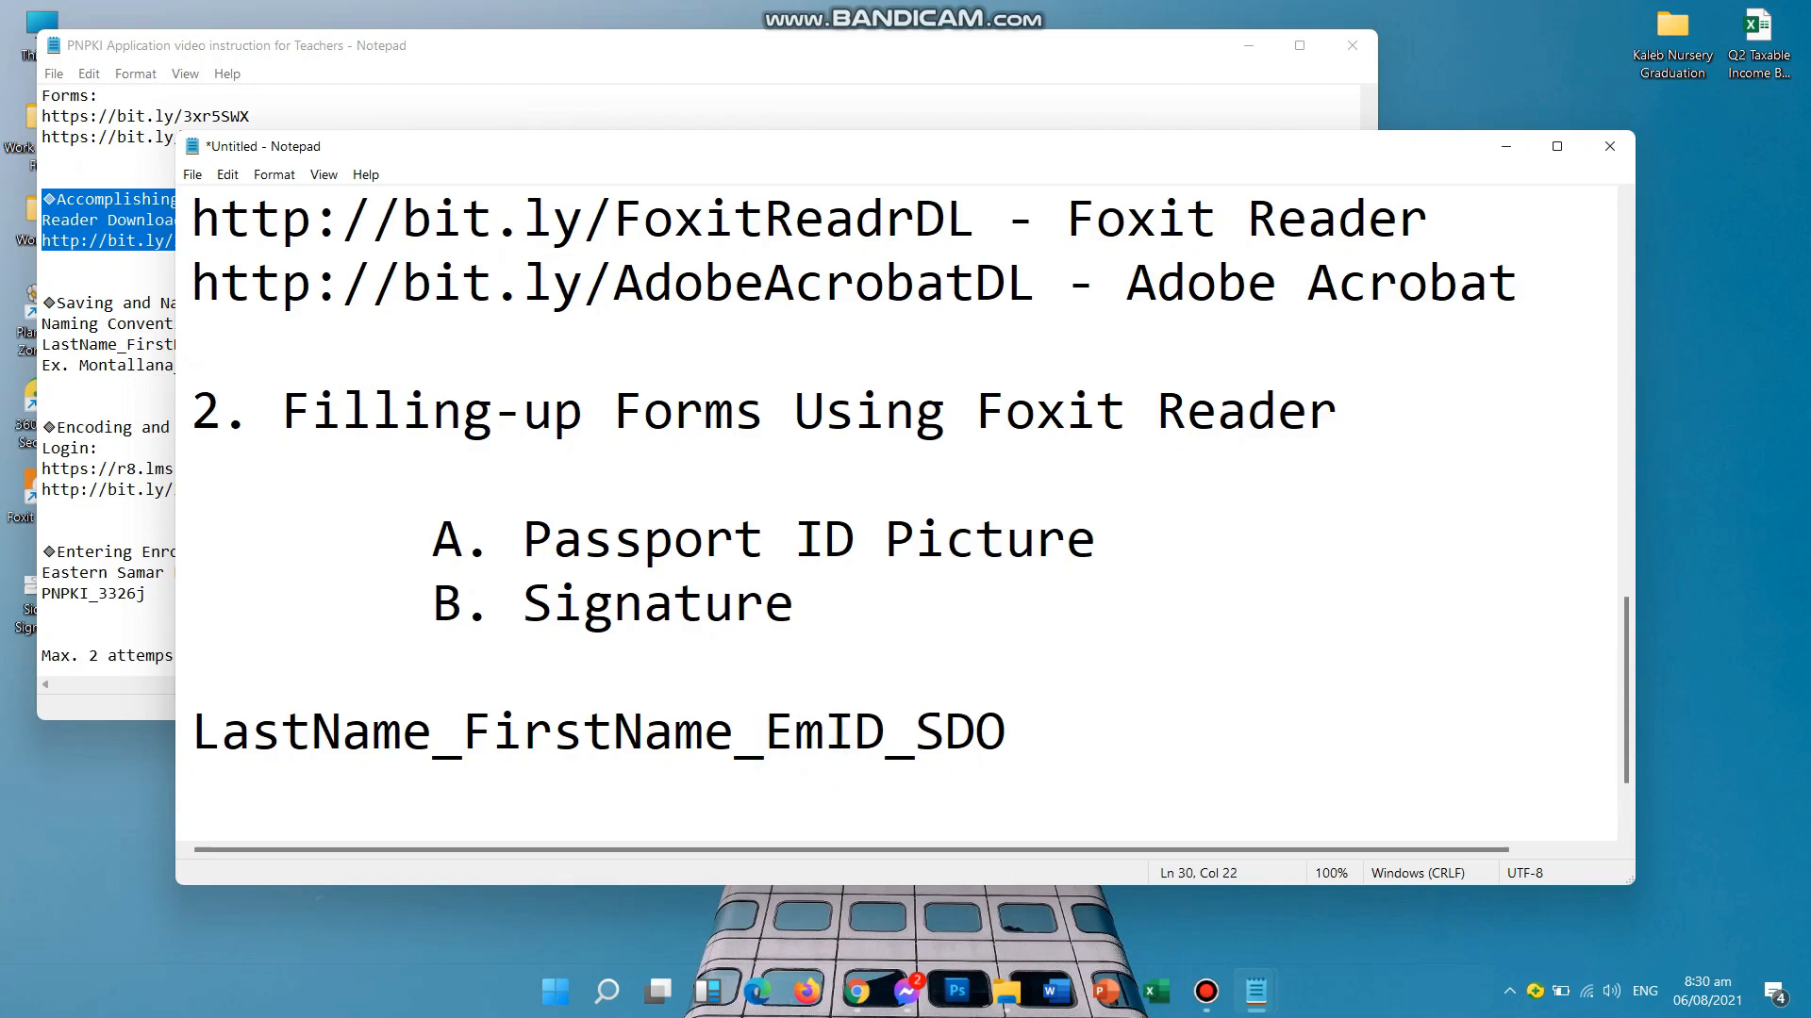
text(p)
- Copy the example file name line from the PNPKI instruction notes and paste it directly below the naming convention in the outline
click(1112, 742)
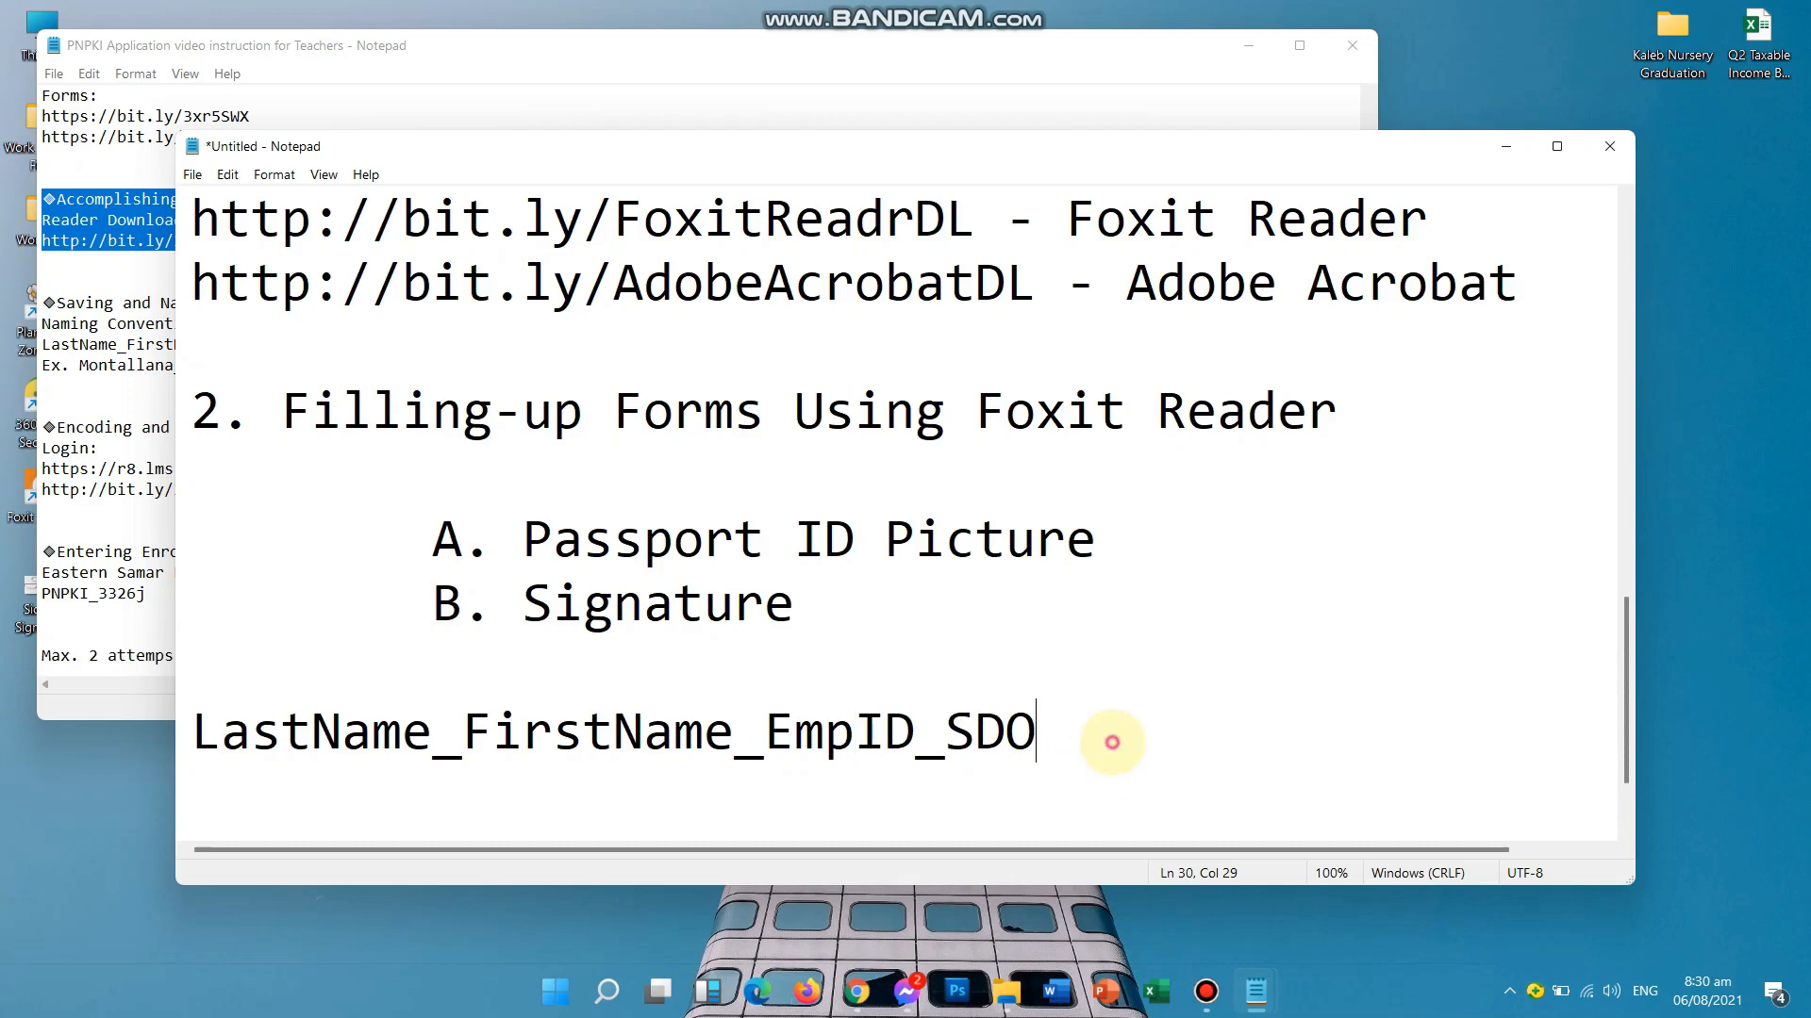
key(Return)
key(Return)
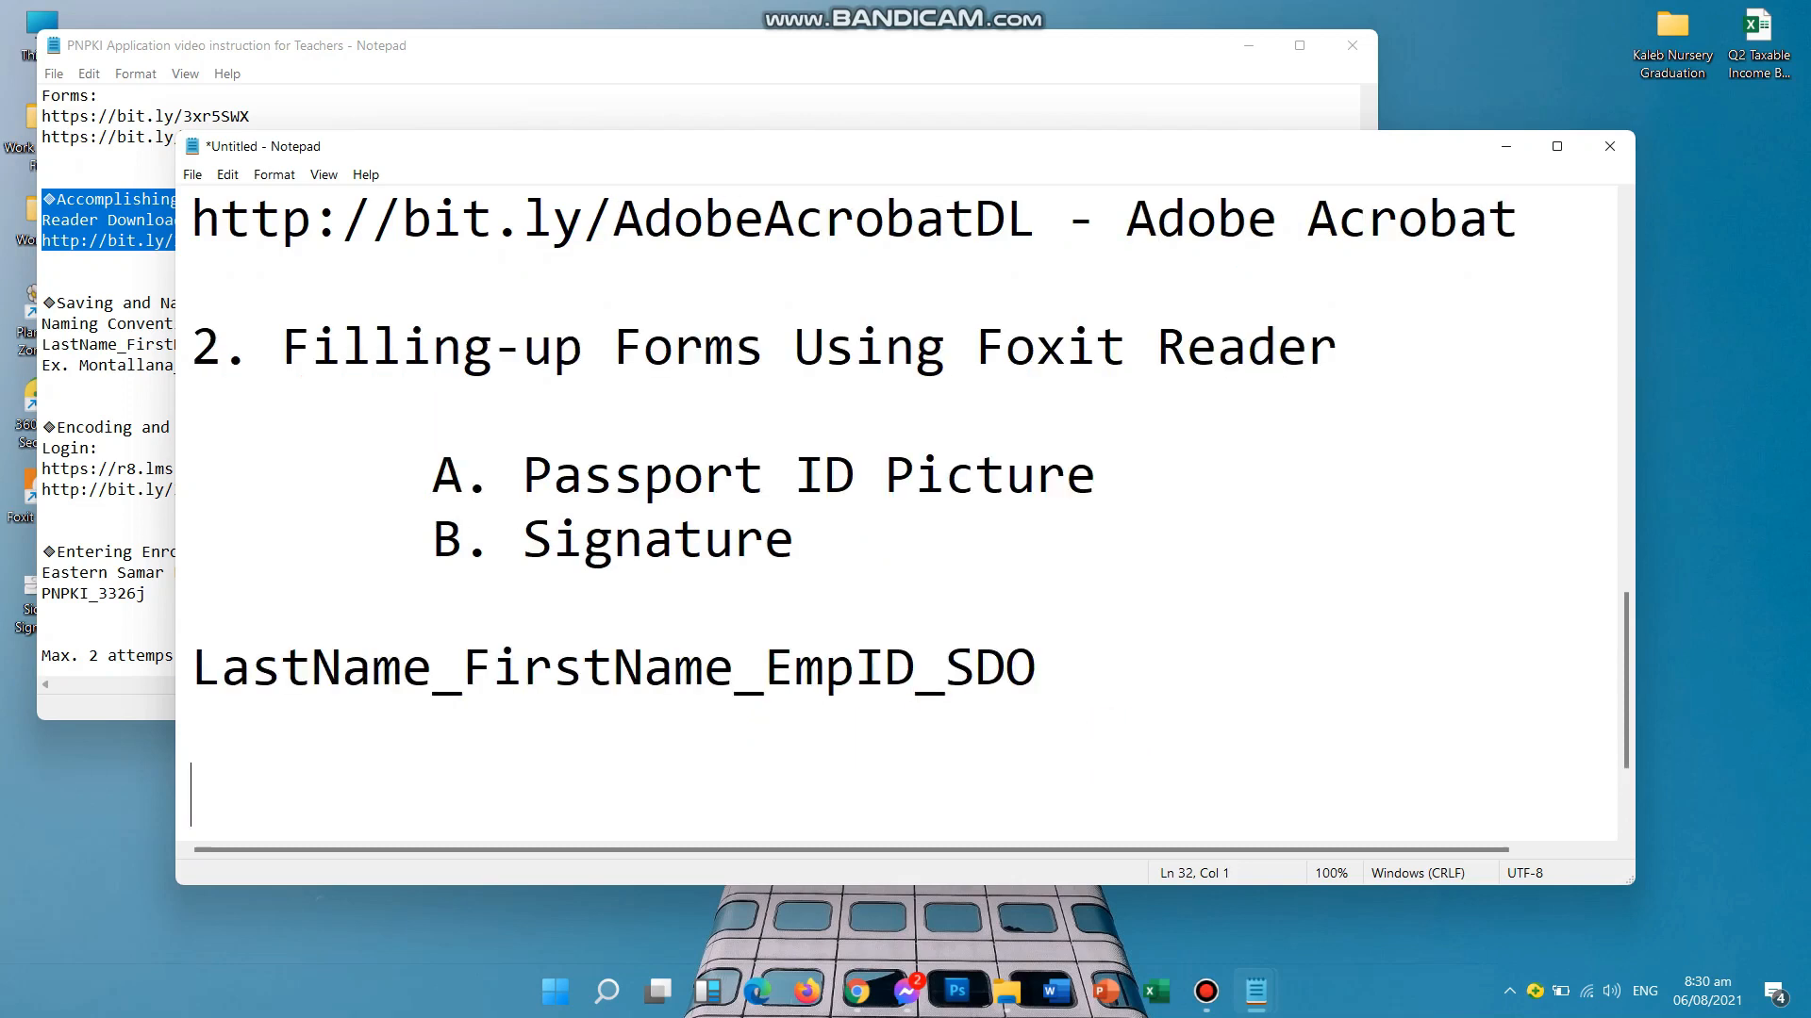
mouse_move(1256, 992)
click(1316, 886)
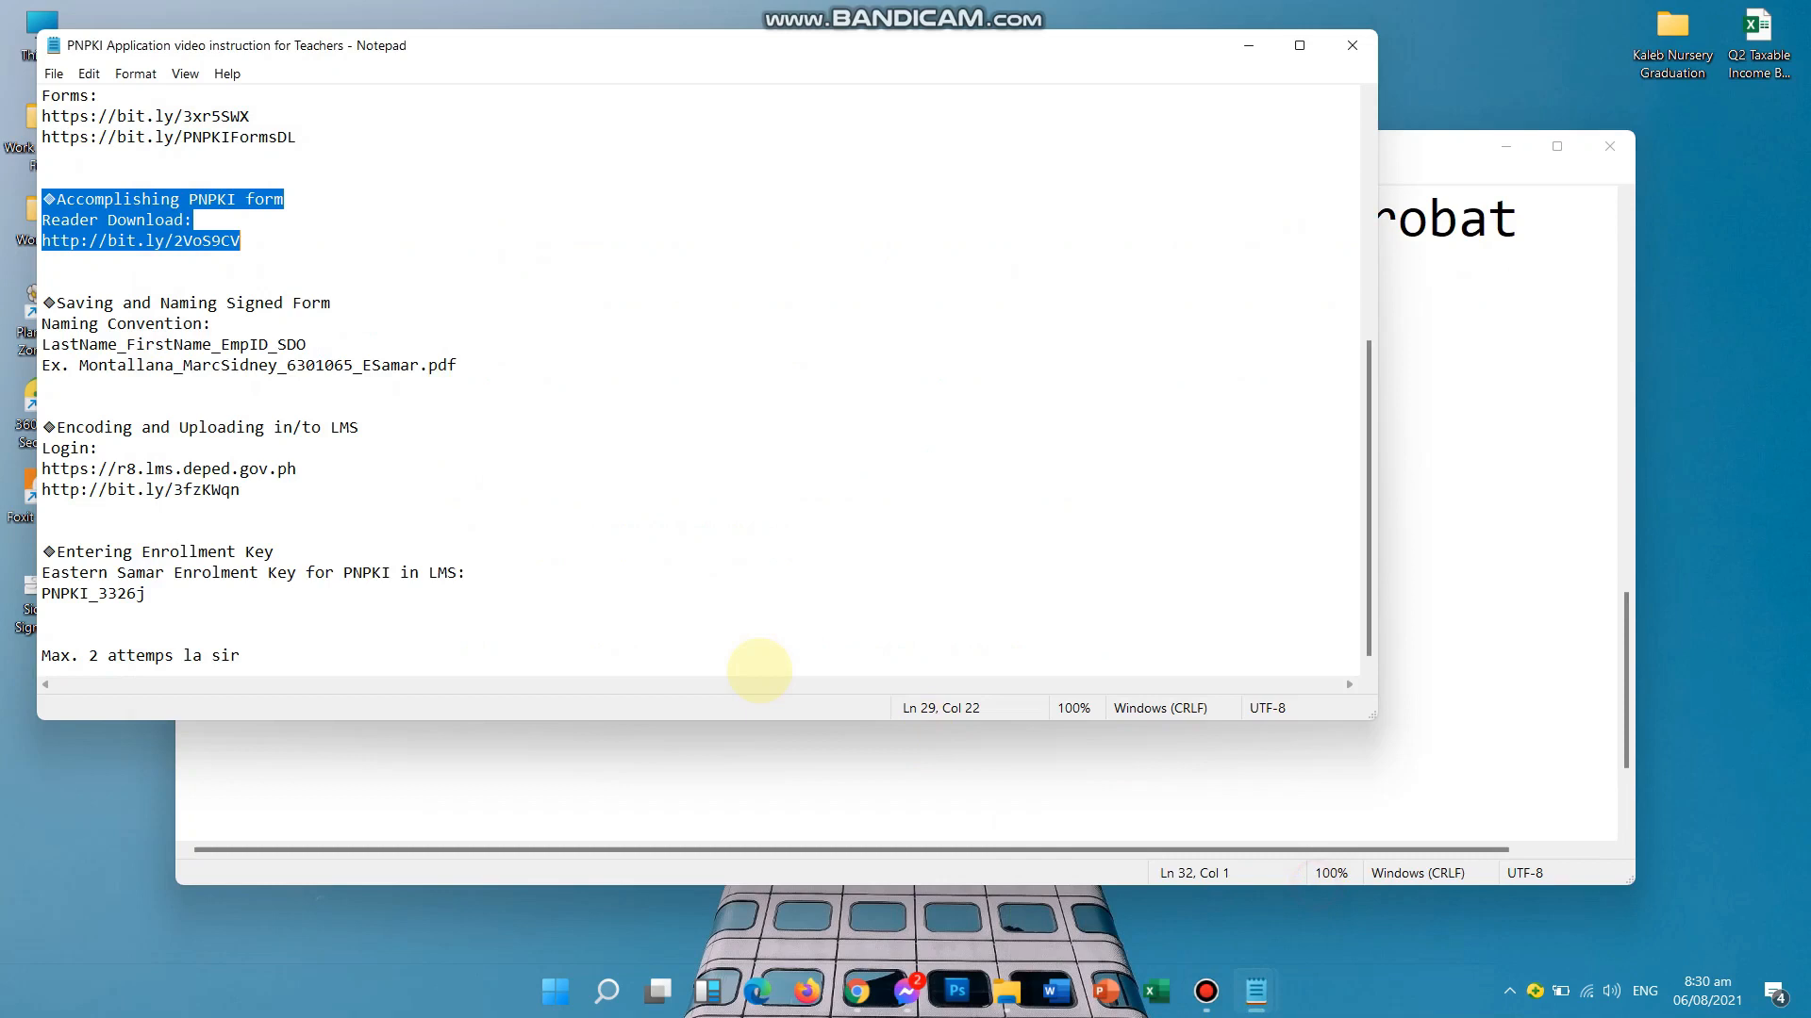
click(77, 368)
drag(78, 368, 249, 366)
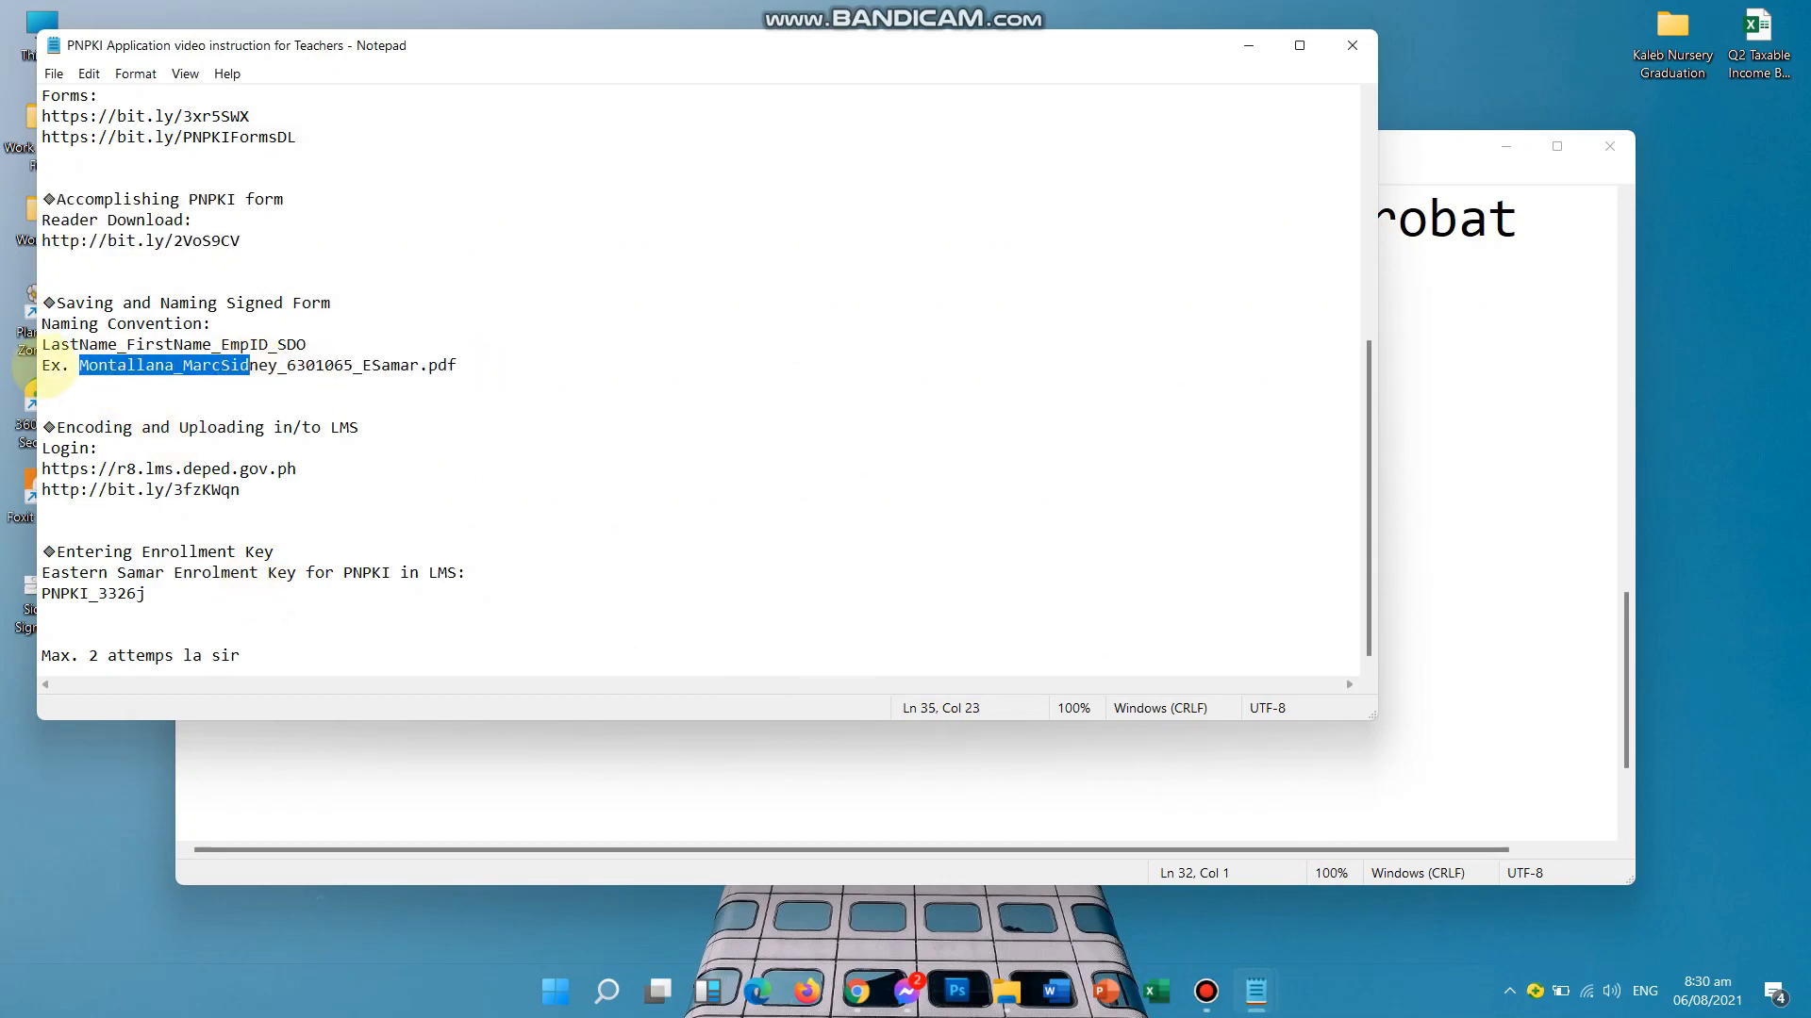
drag(40, 368, 485, 368)
key(ctrl+c)
click(939, 786)
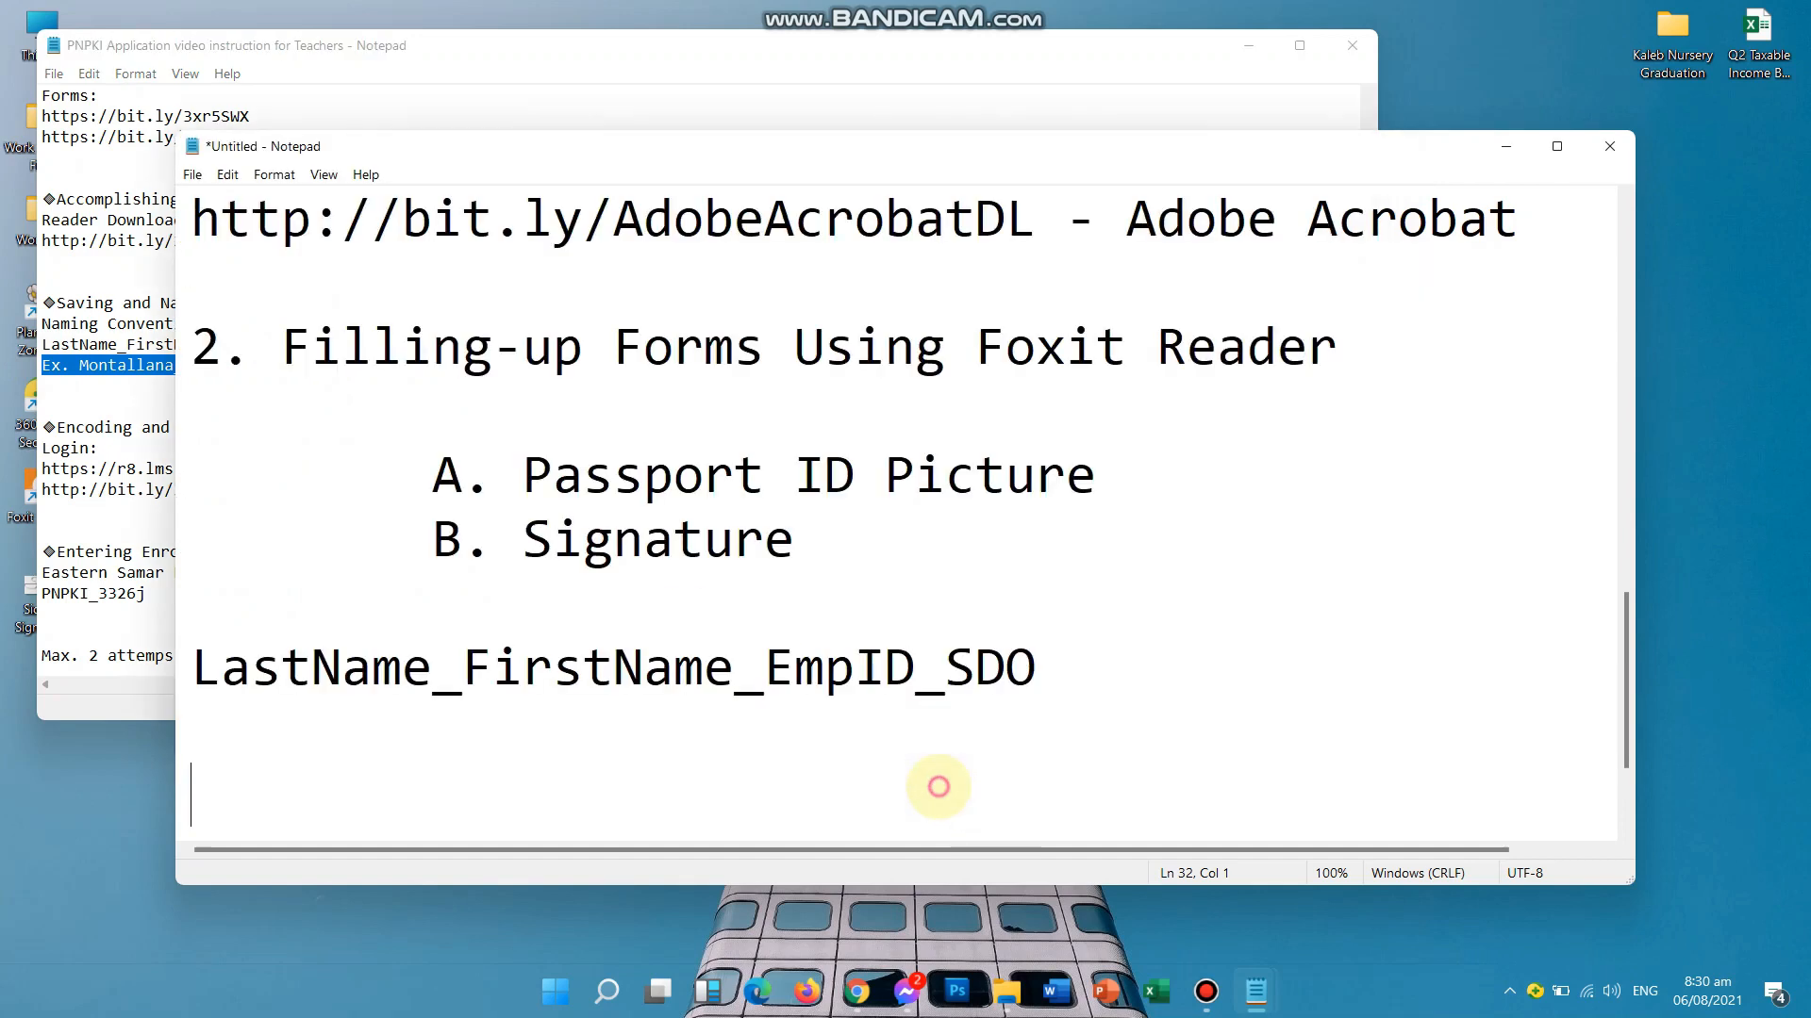
click(426, 726)
key(ctrl+v)
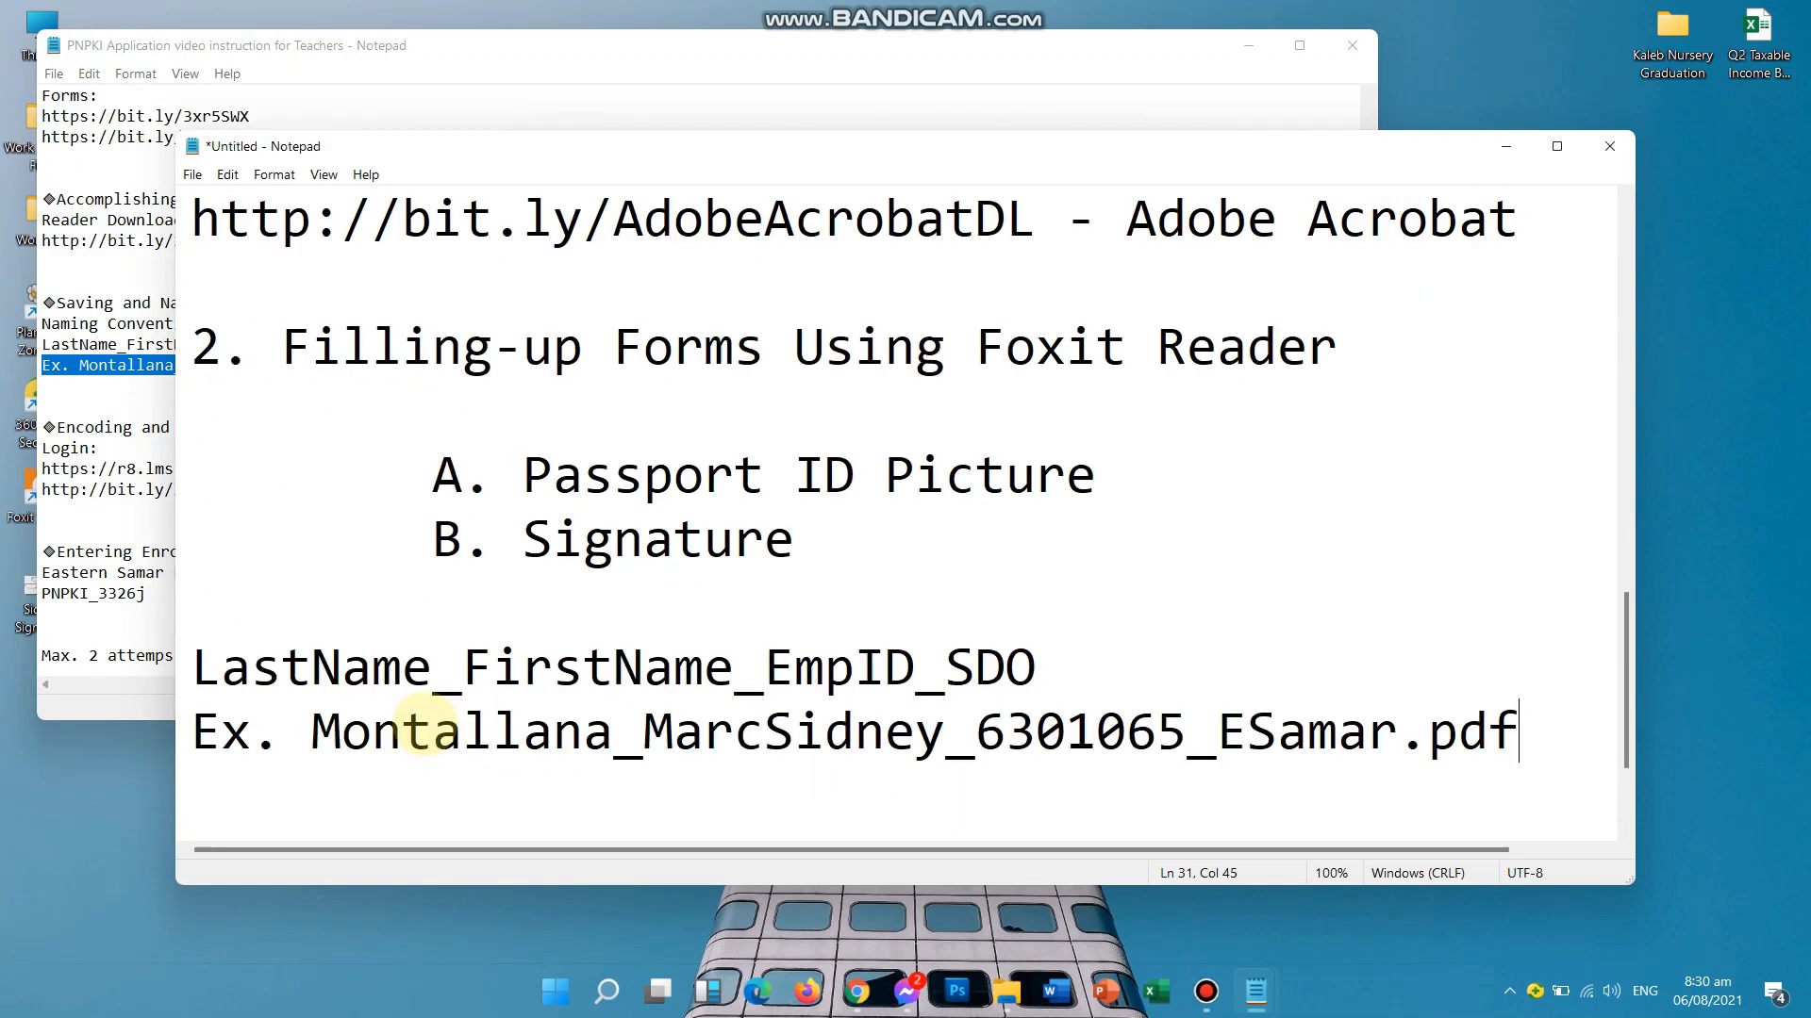
- Highlight the parts of the example file name, copy it without the .pdf extension, and minimize both Notepad windows
drag(309, 745, 1548, 724)
click(1221, 731)
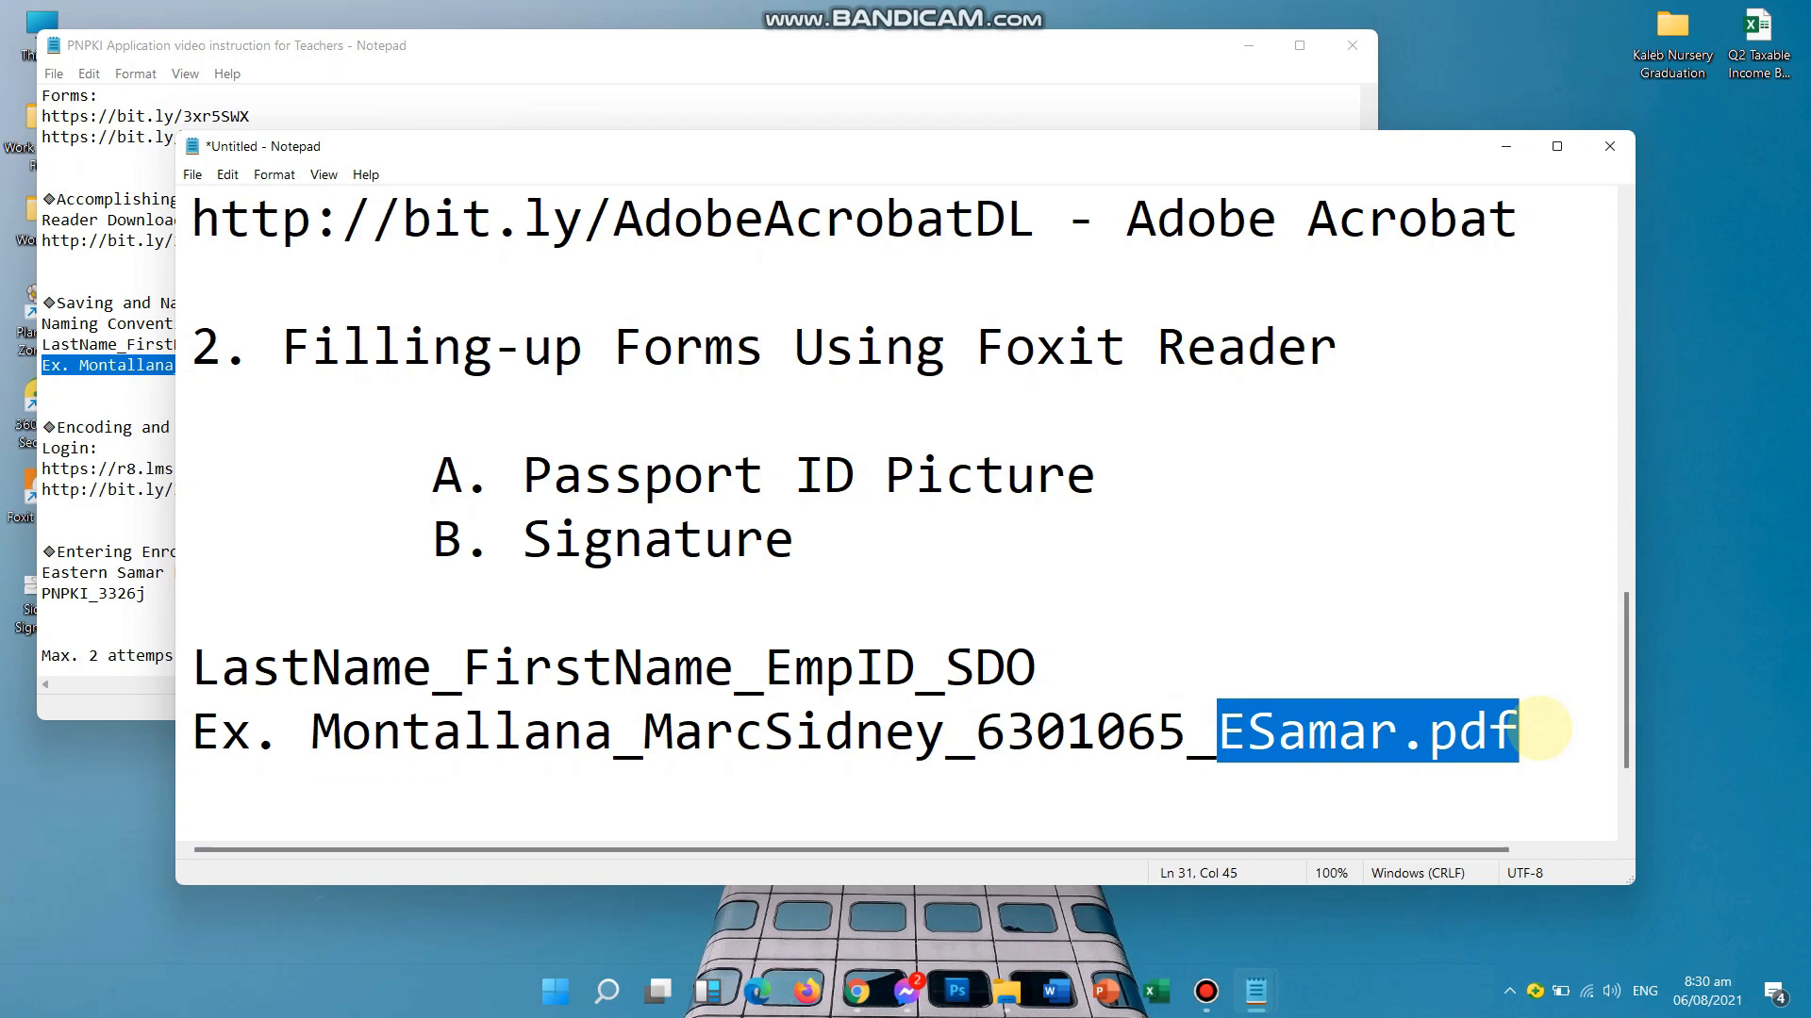
click(1200, 627)
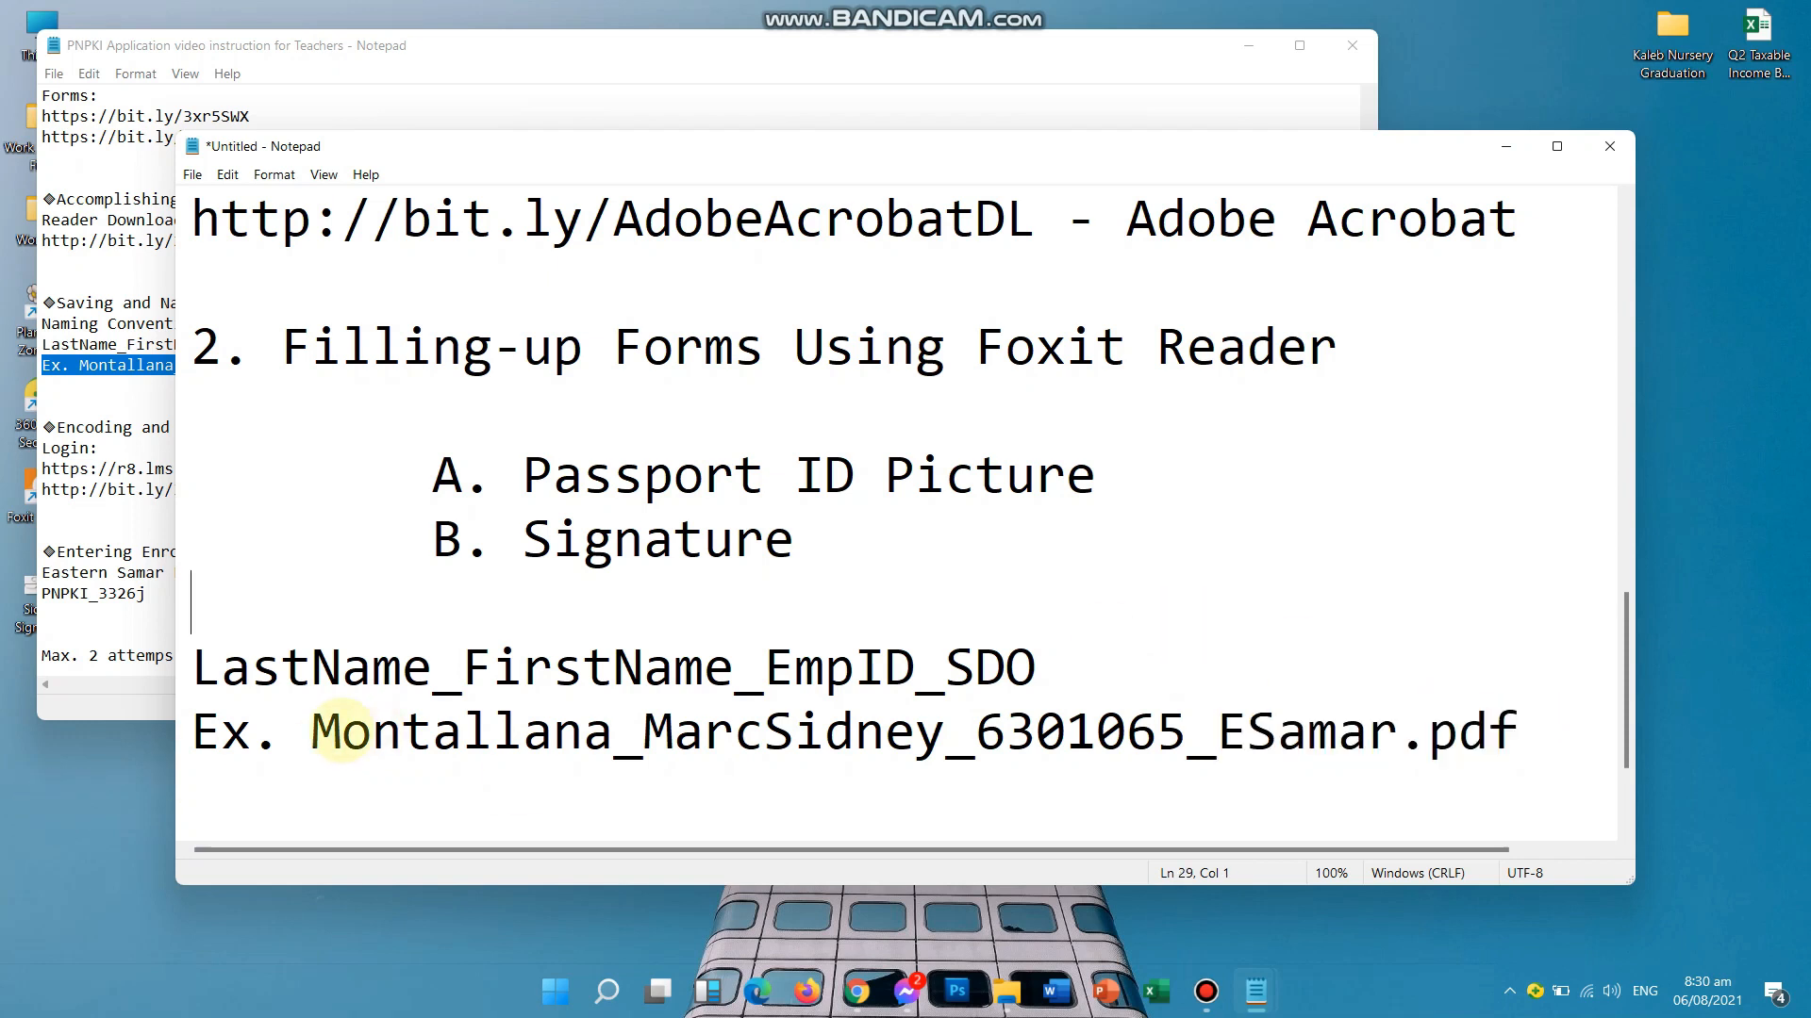
drag(317, 733, 1397, 734)
key(ctrl+c)
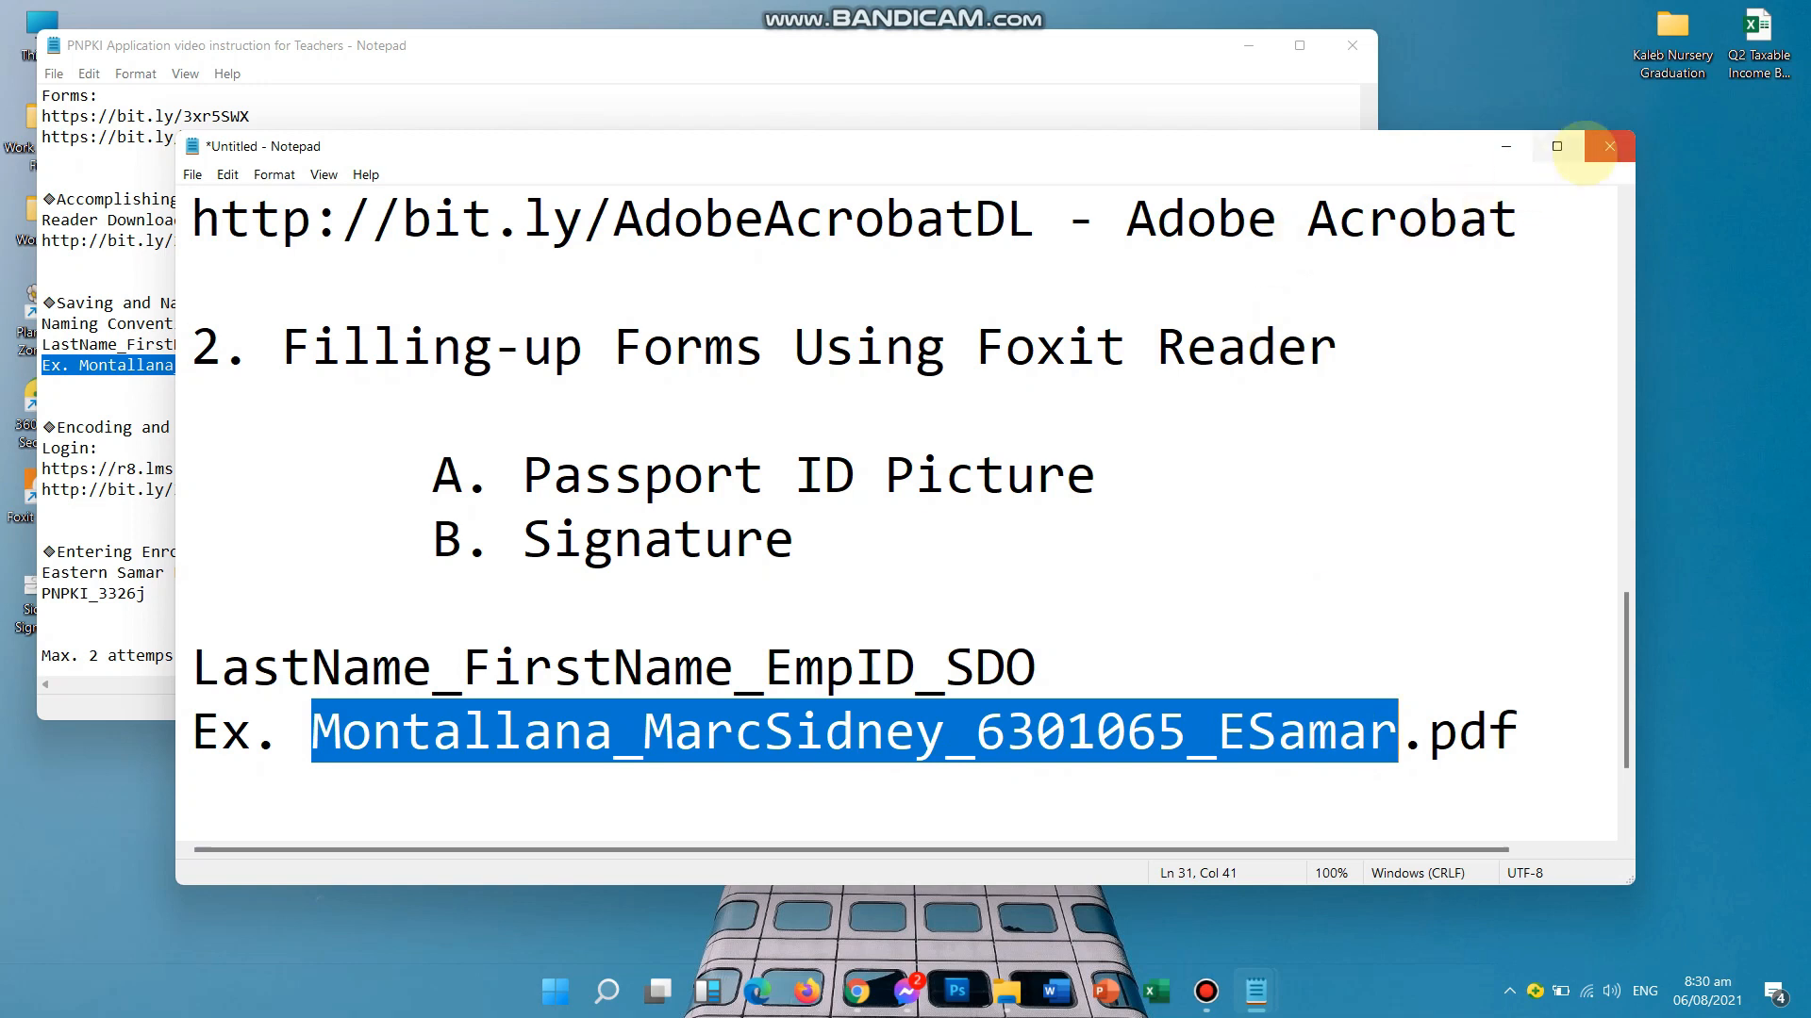
click(1249, 45)
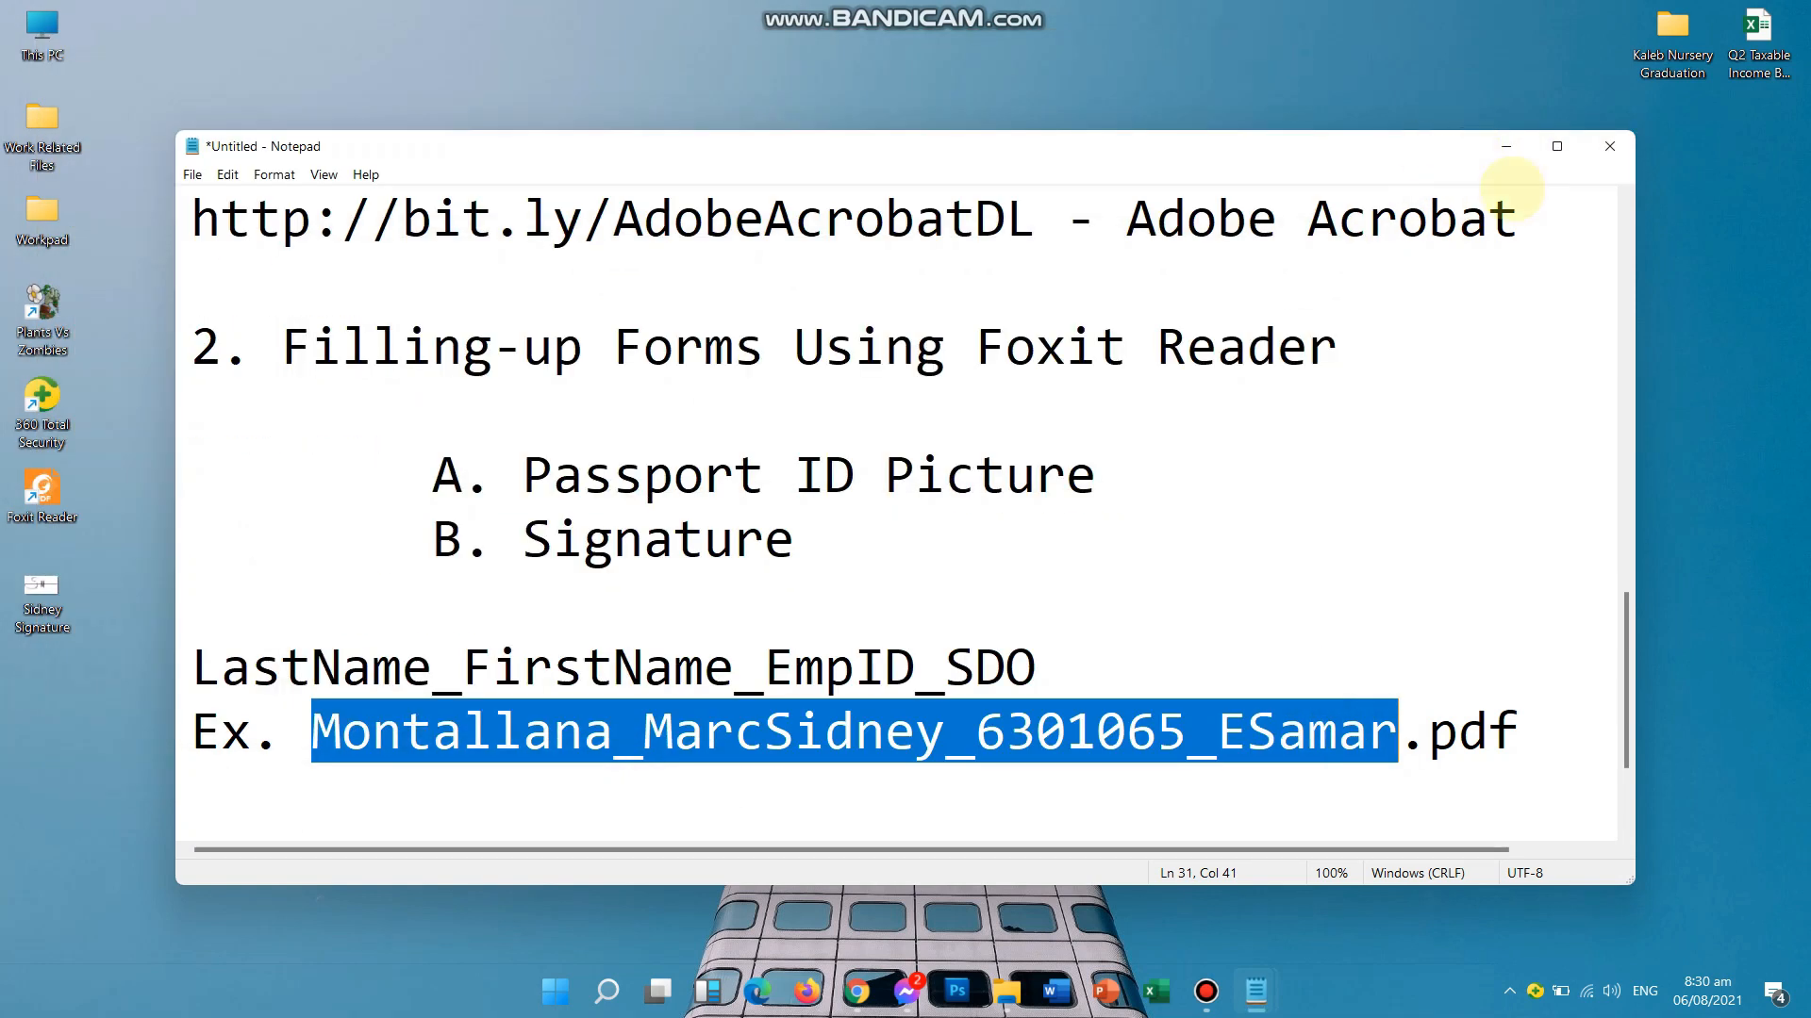
click(1509, 146)
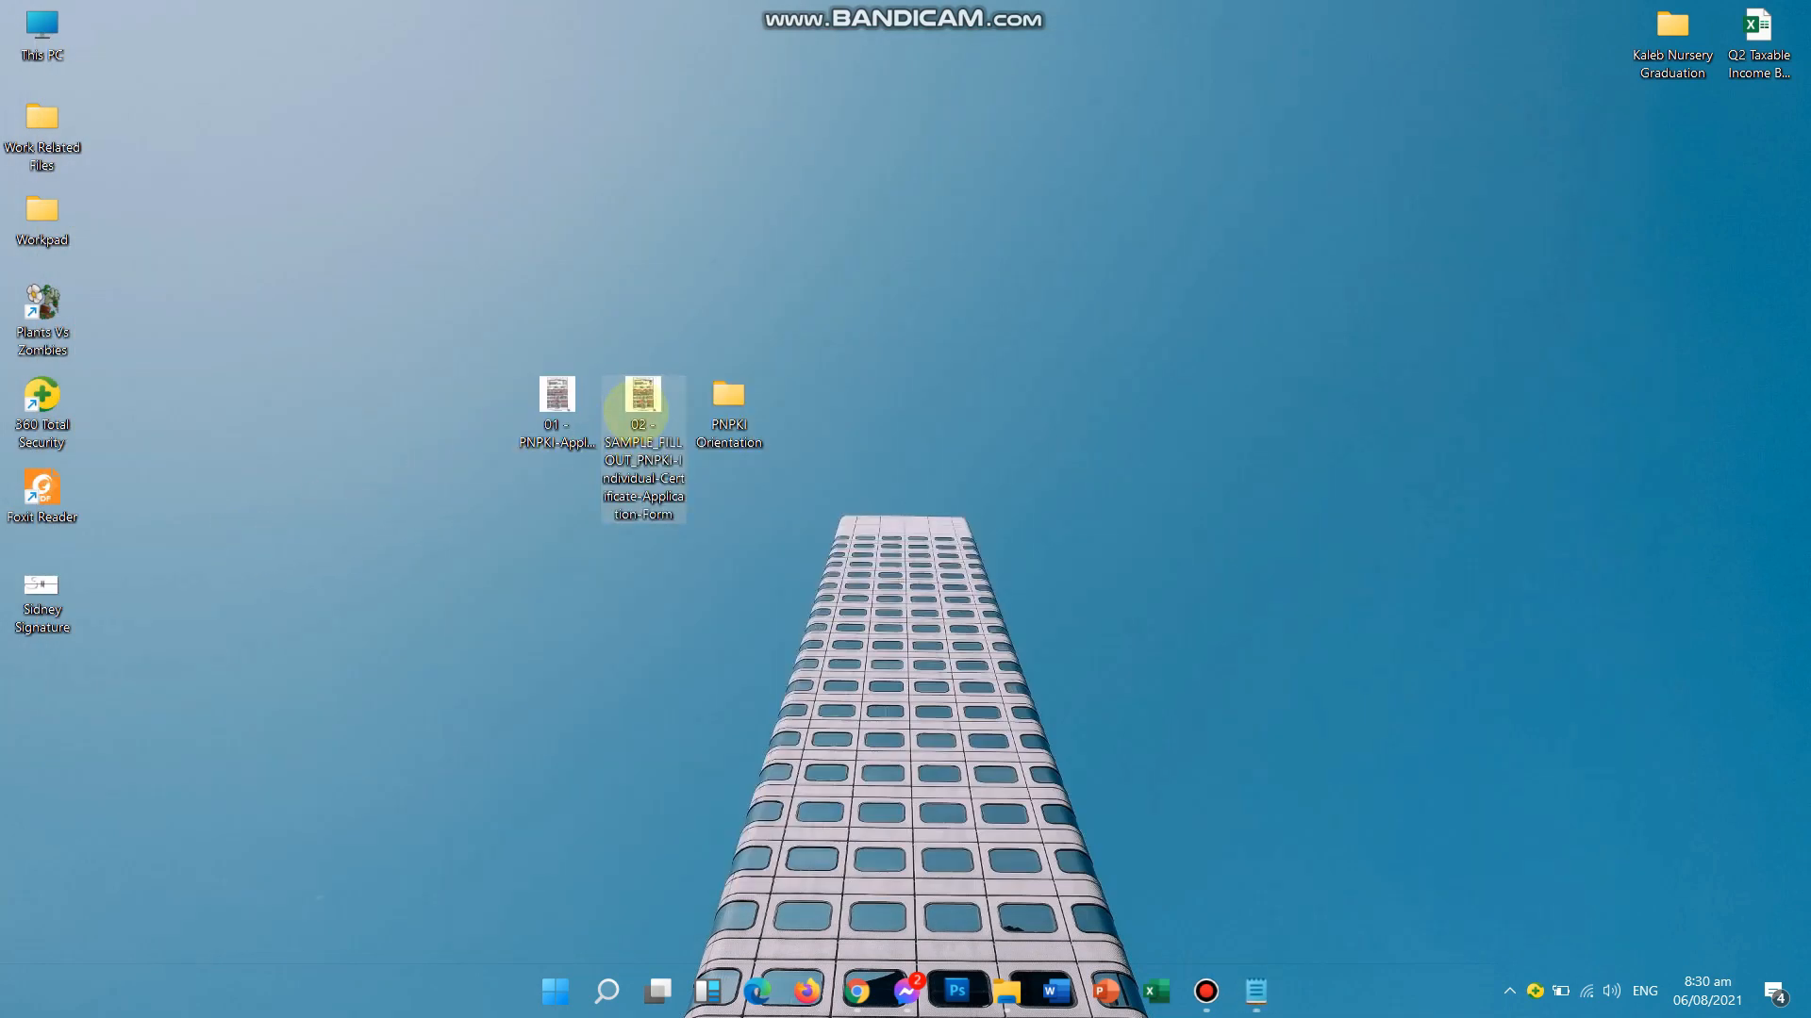
- Move the 02 - SAMPLE_FILL OUT form to an empty desktop area, rename it with the copied example file name, and refresh the desktop
drag(642, 396, 1253, 303)
click(1255, 376)
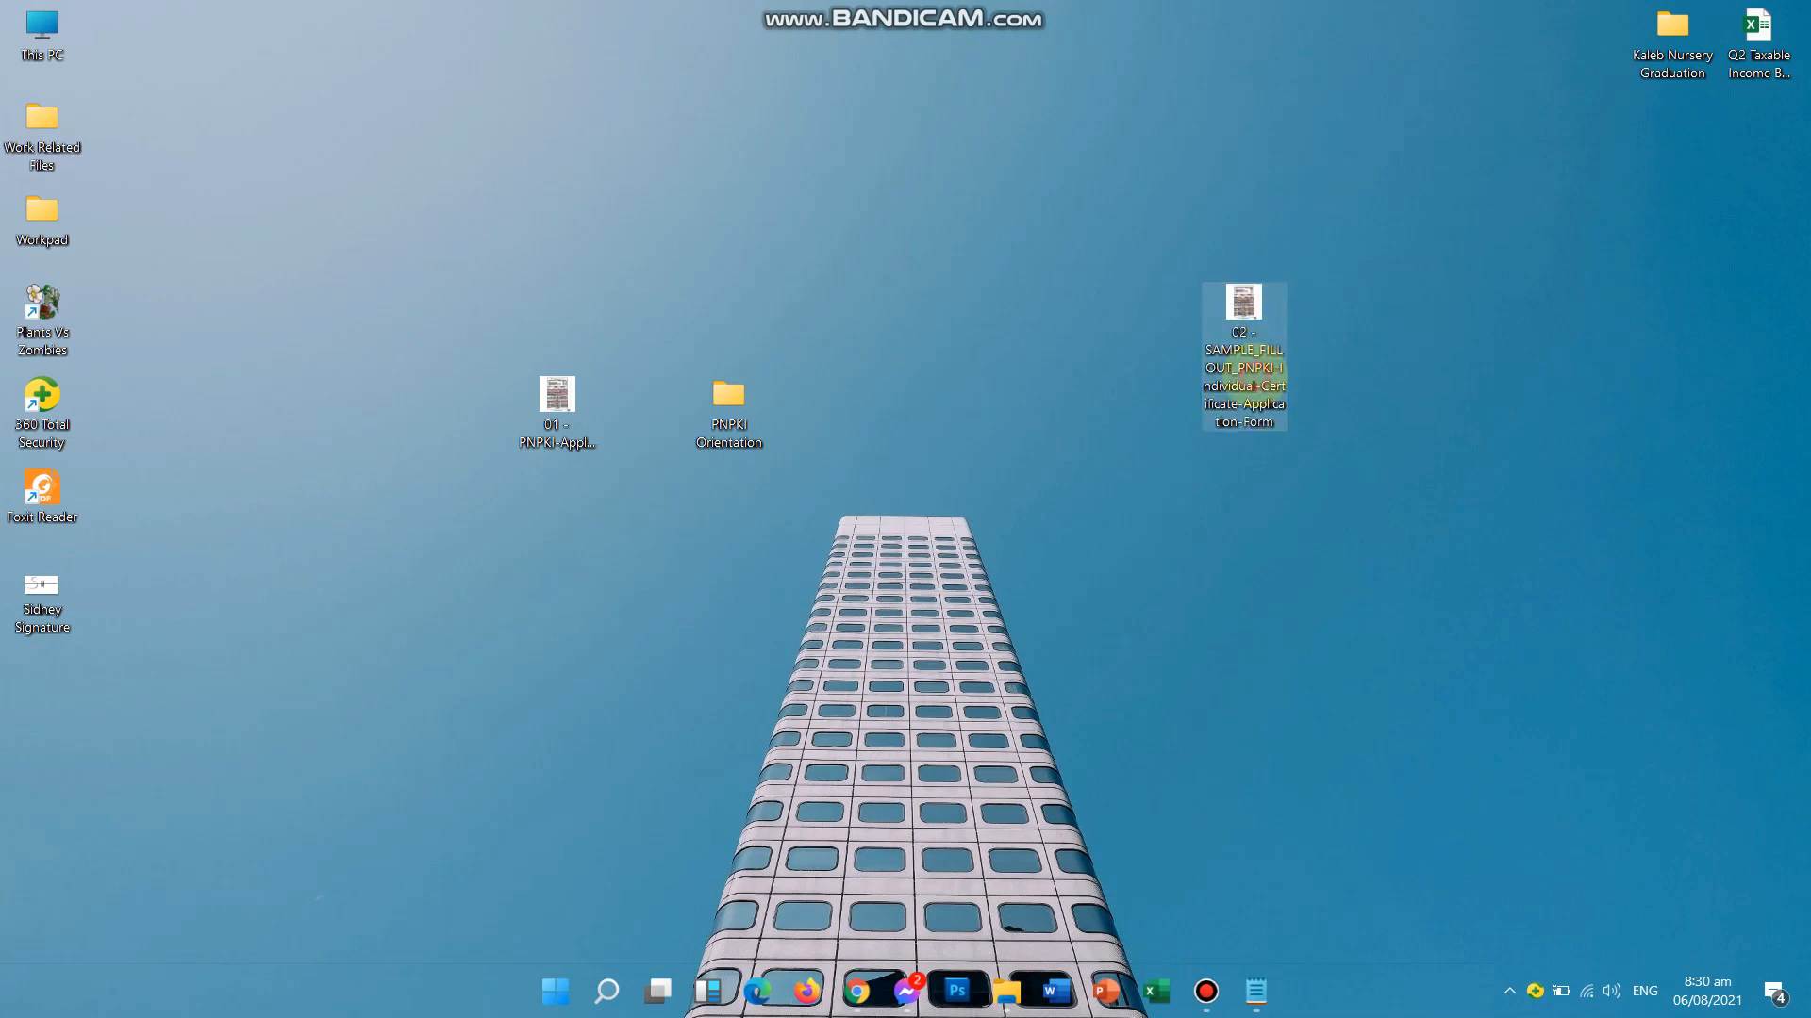
key(ctrl+v)
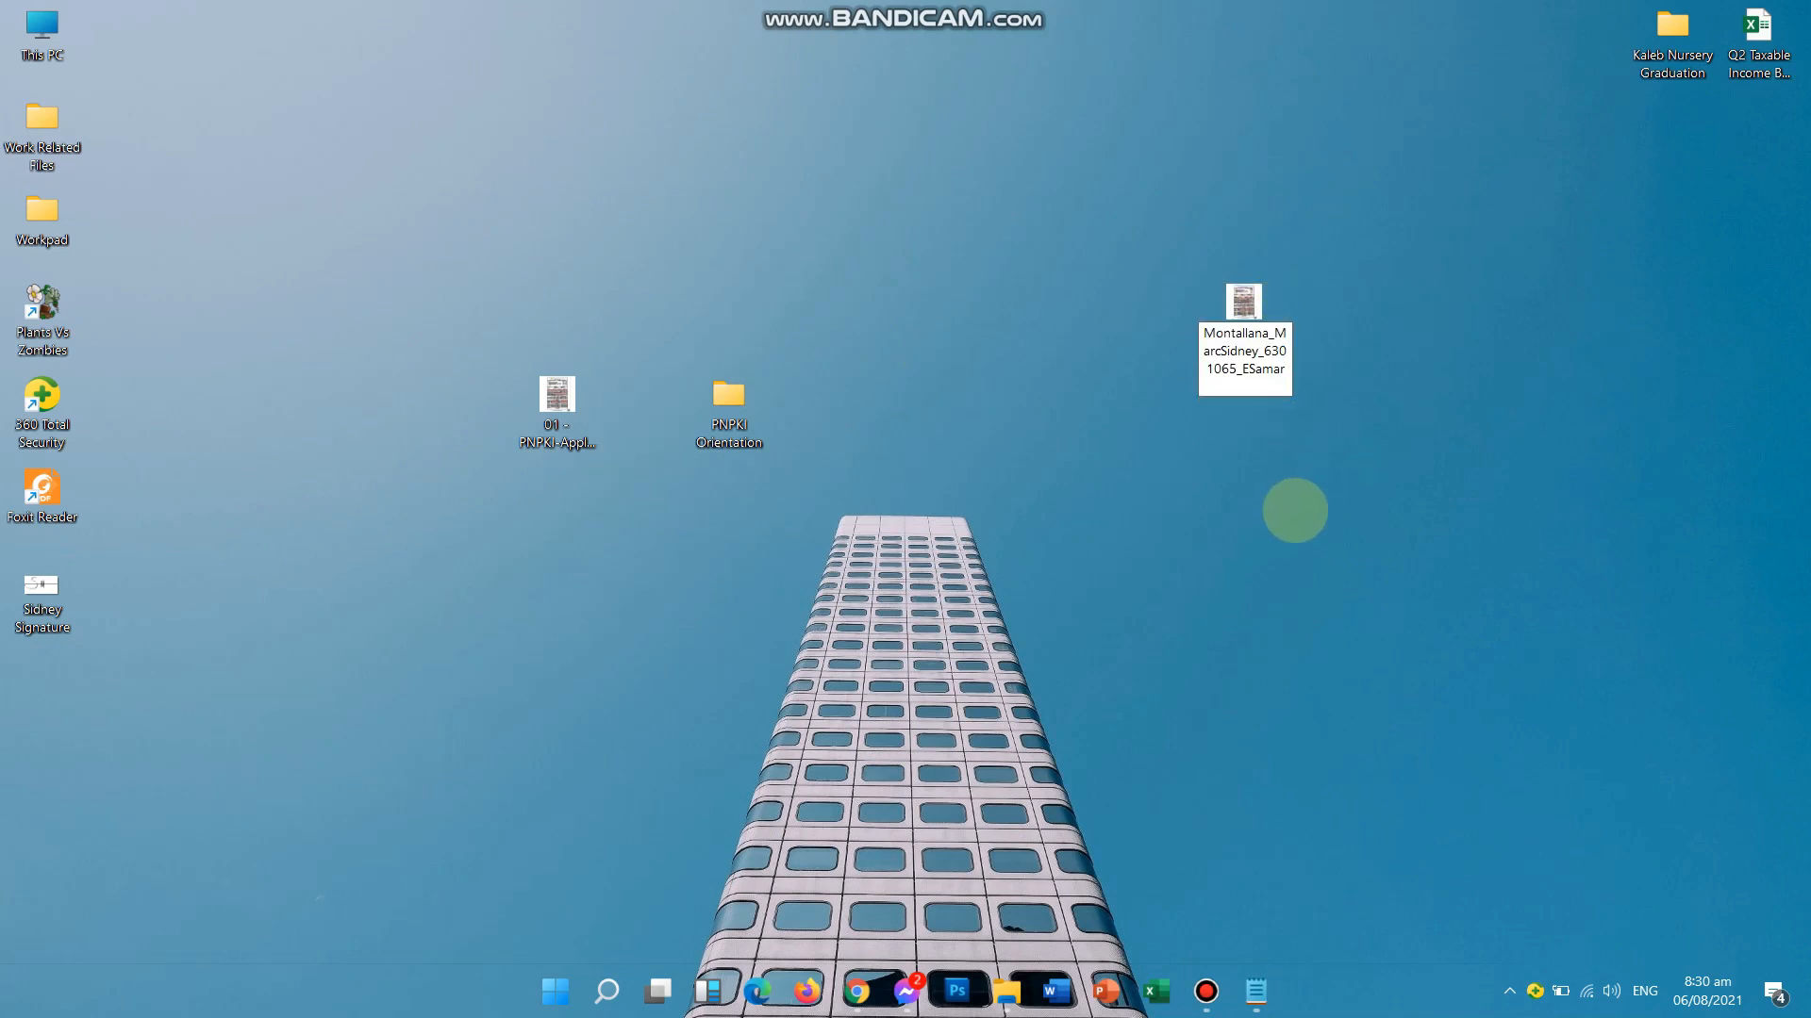
click(1291, 514)
right_click(1419, 435)
click(1488, 497)
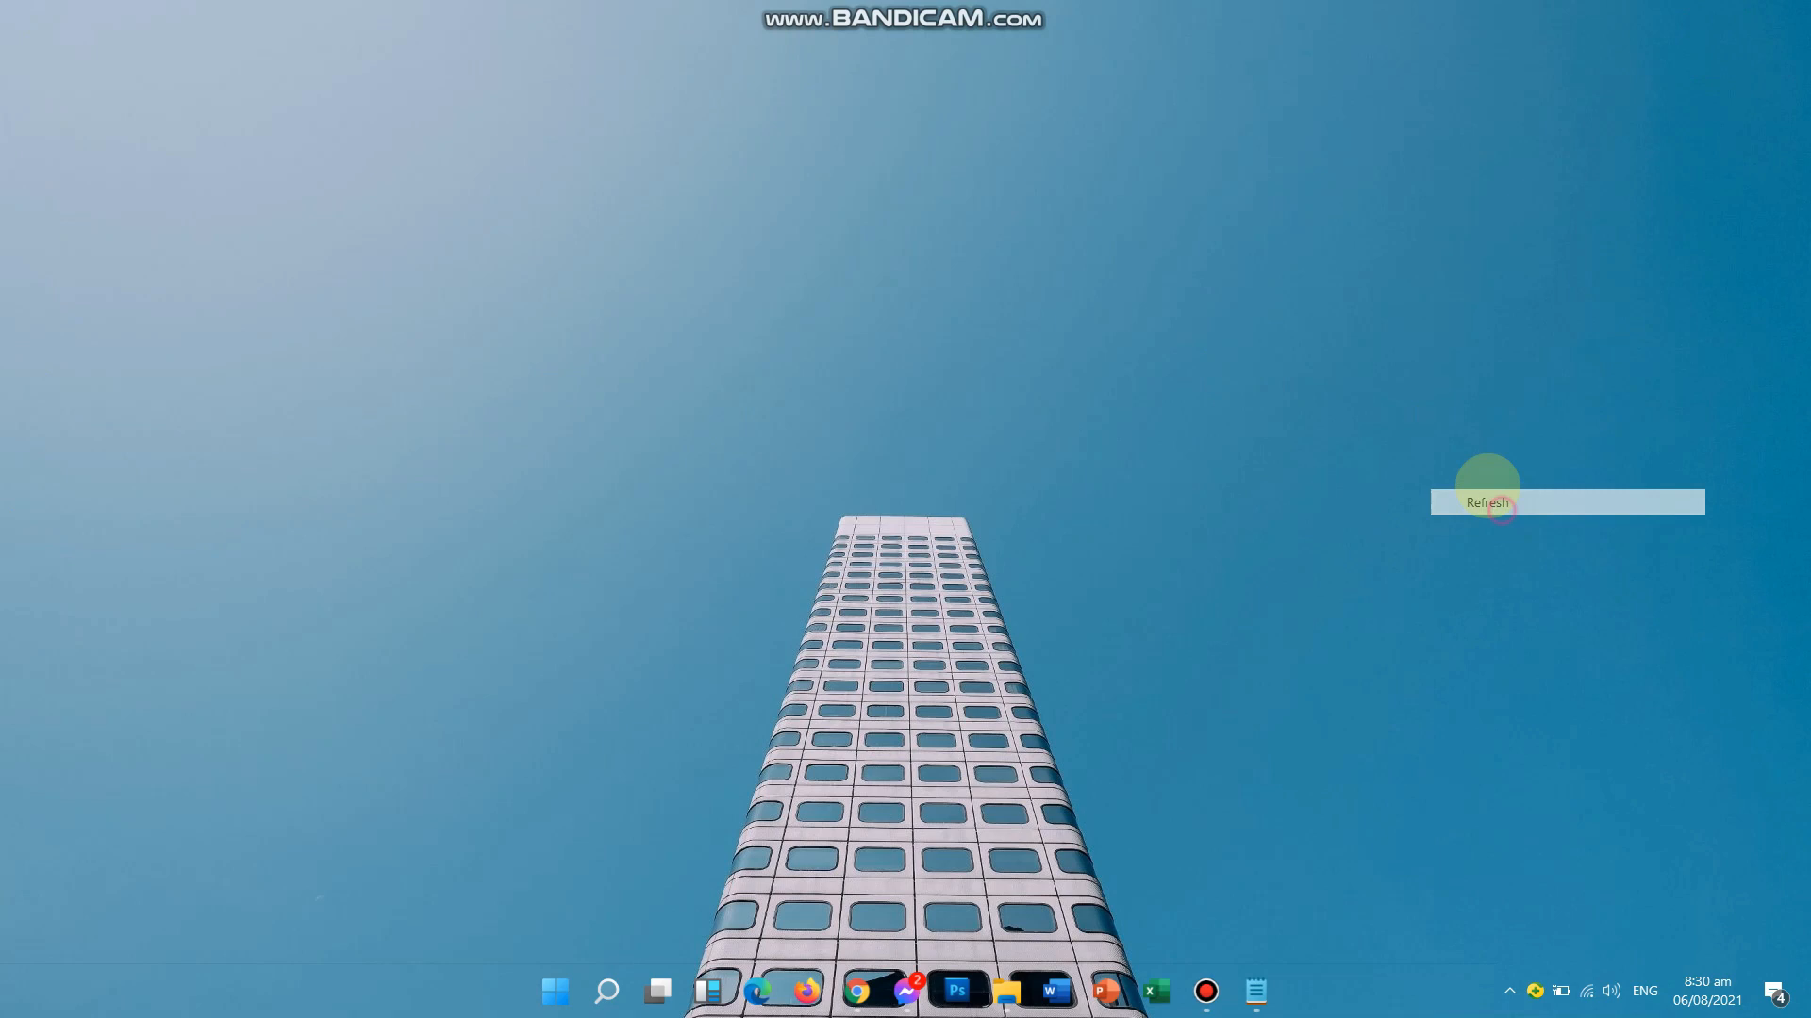
- Move the renamed form above the other desktop files and place the PNPKI Orientation folder beside the 01 - PNPKI form
drag(1240, 314, 990, 222)
click(698, 406)
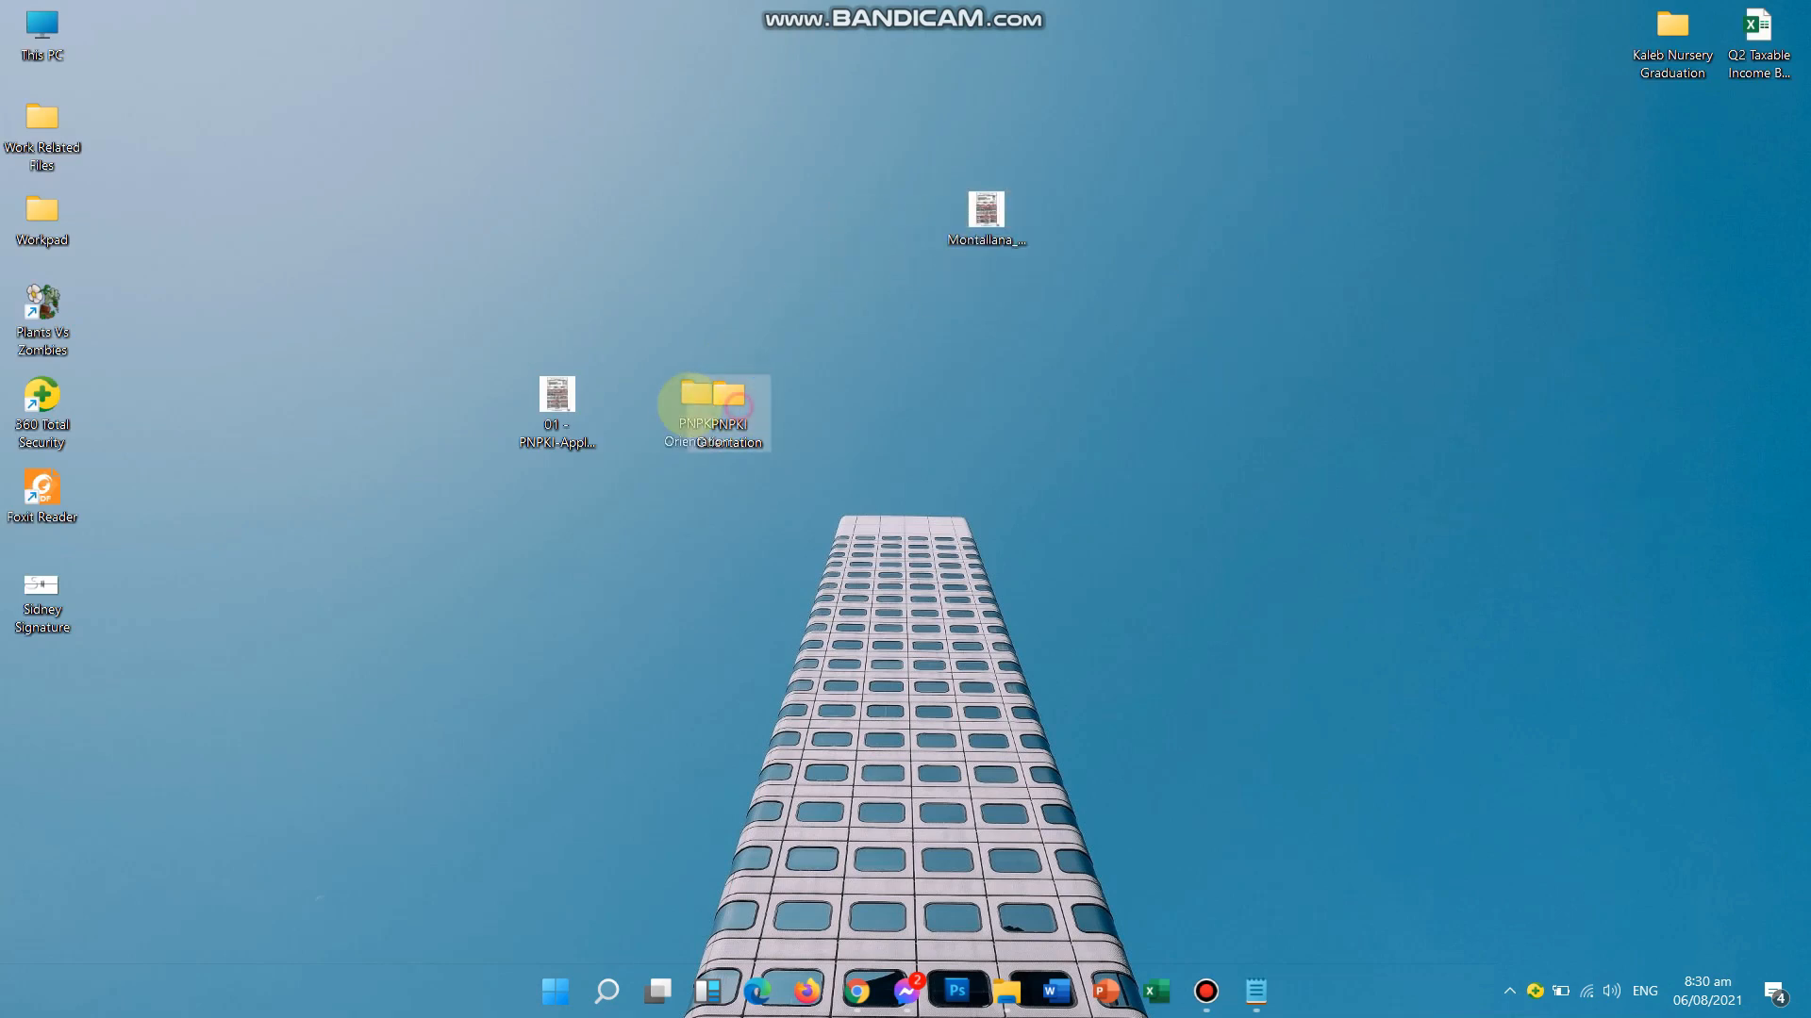
drag(651, 405, 646, 406)
click(985, 231)
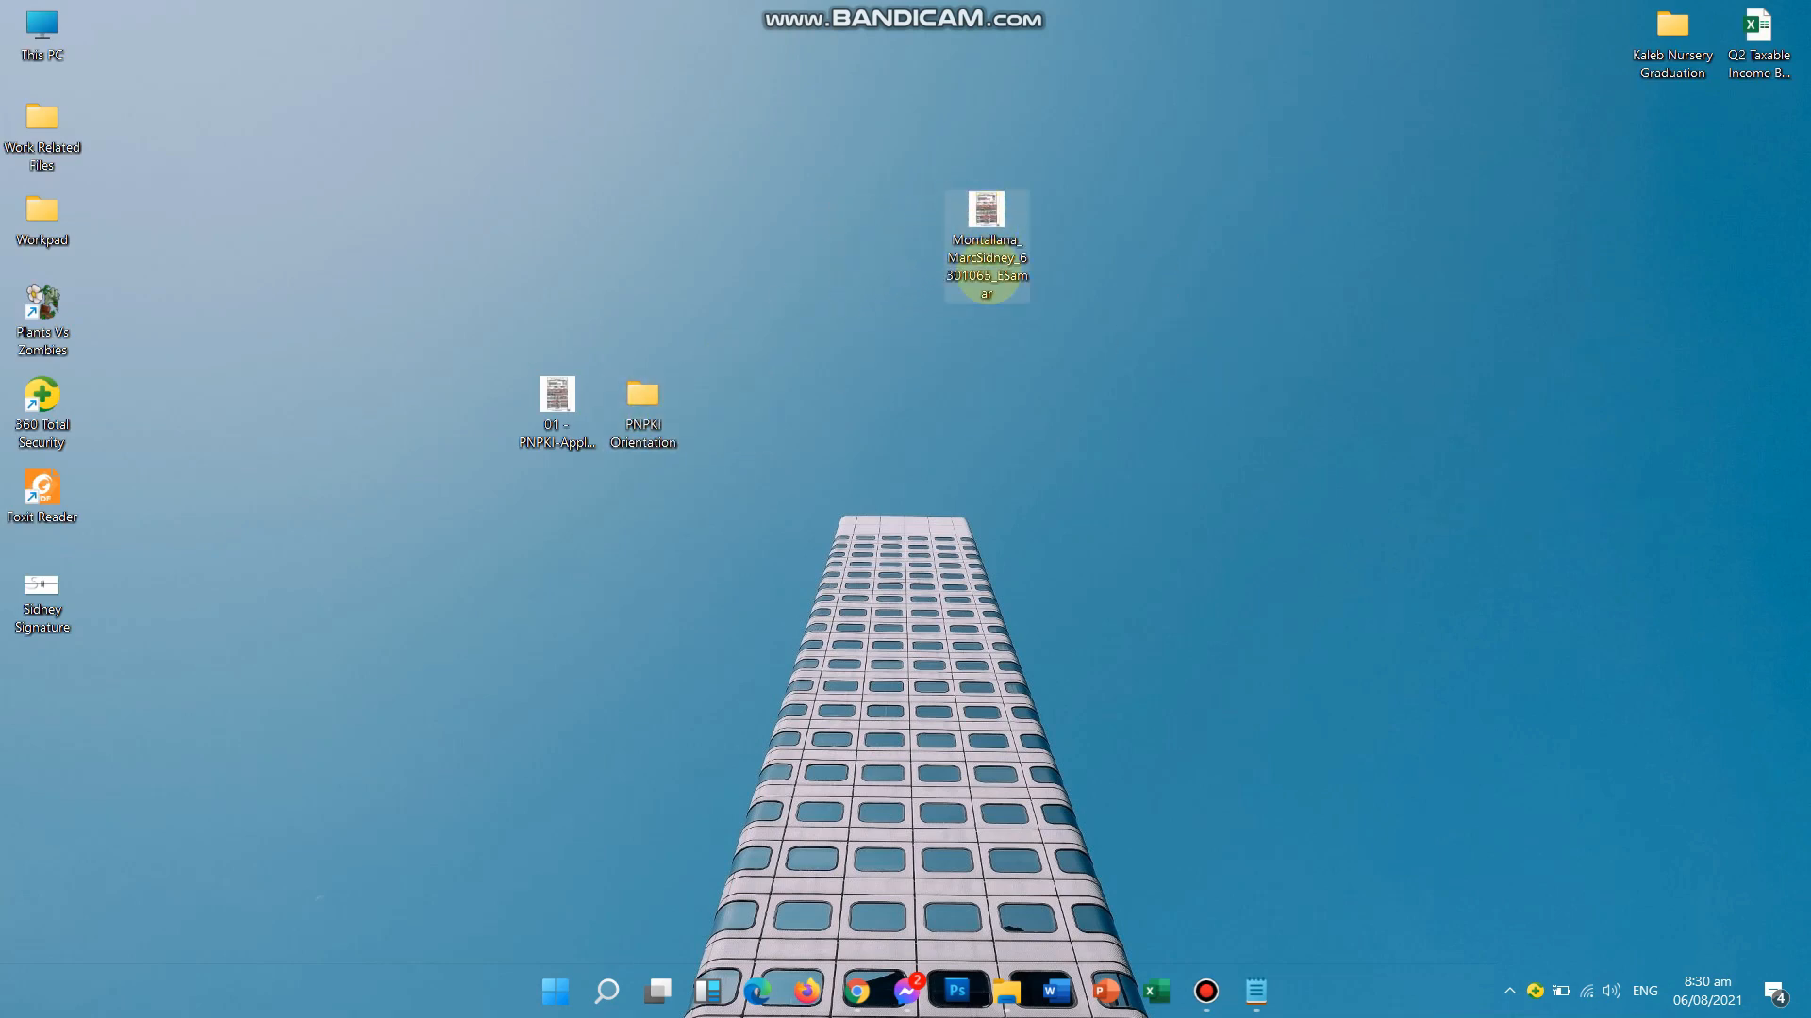